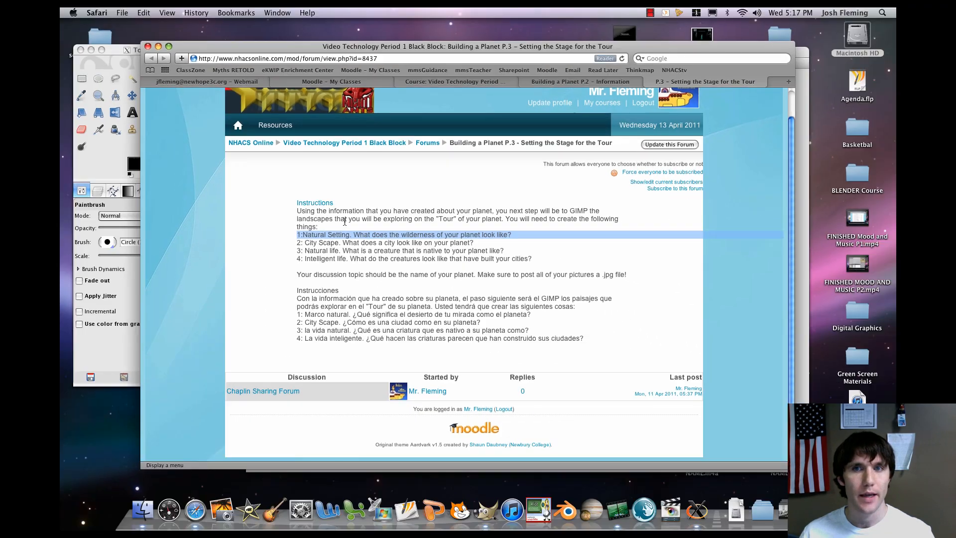
# Step: Review the Building a Planet P.2 questions about temperature, water, atmosphere and vegetation in the class forum
pyautogui.click(577, 83)
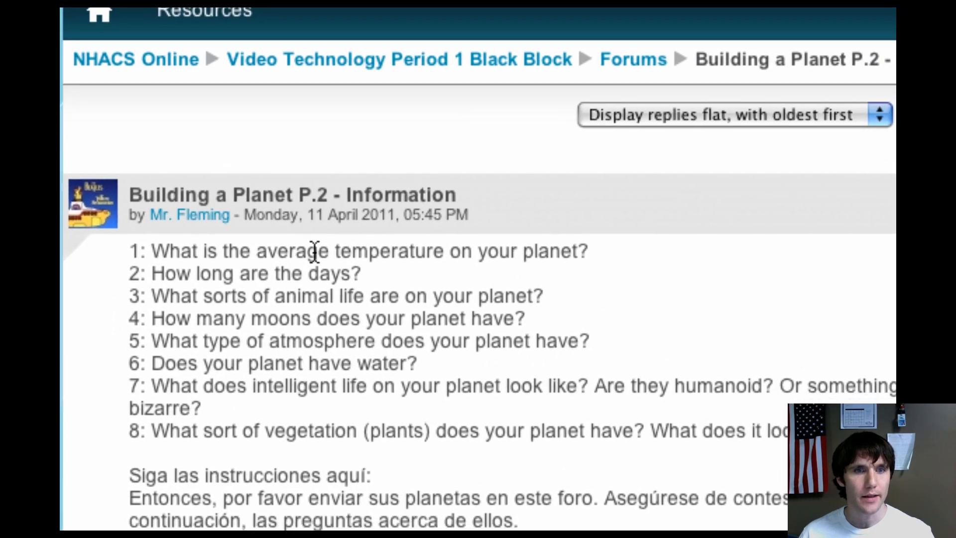
pyautogui.tripleClick(314, 252)
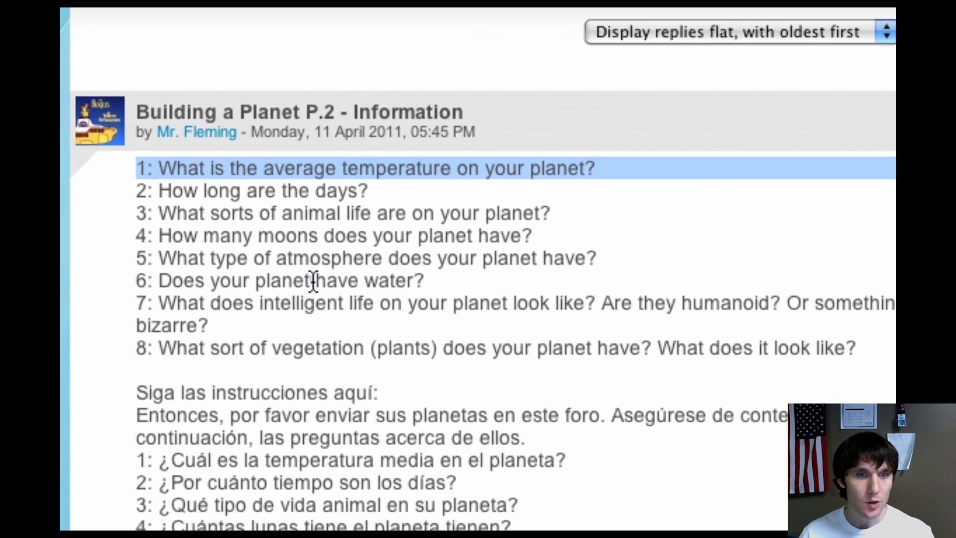
pyautogui.tripleClick(313, 281)
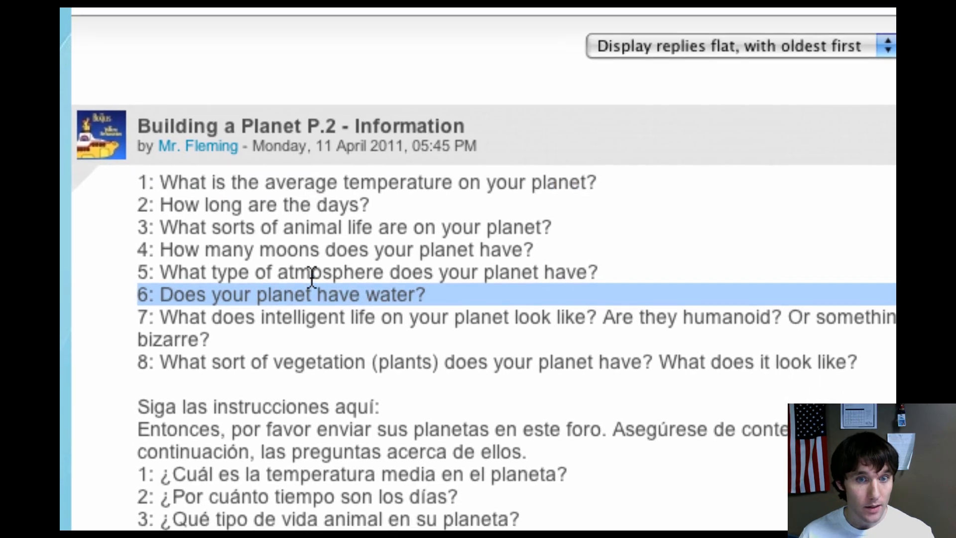
pyautogui.tripleClick(309, 258)
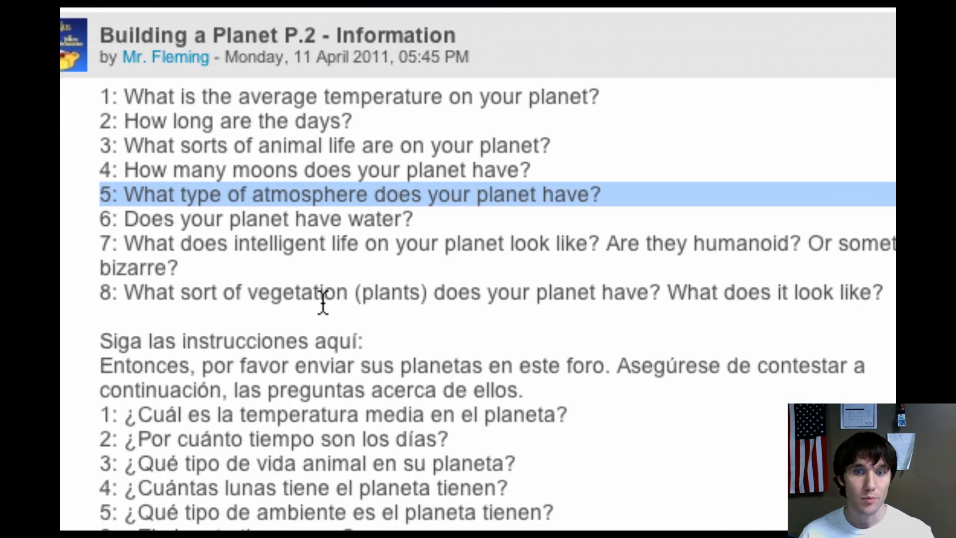
pyautogui.tripleClick(339, 298)
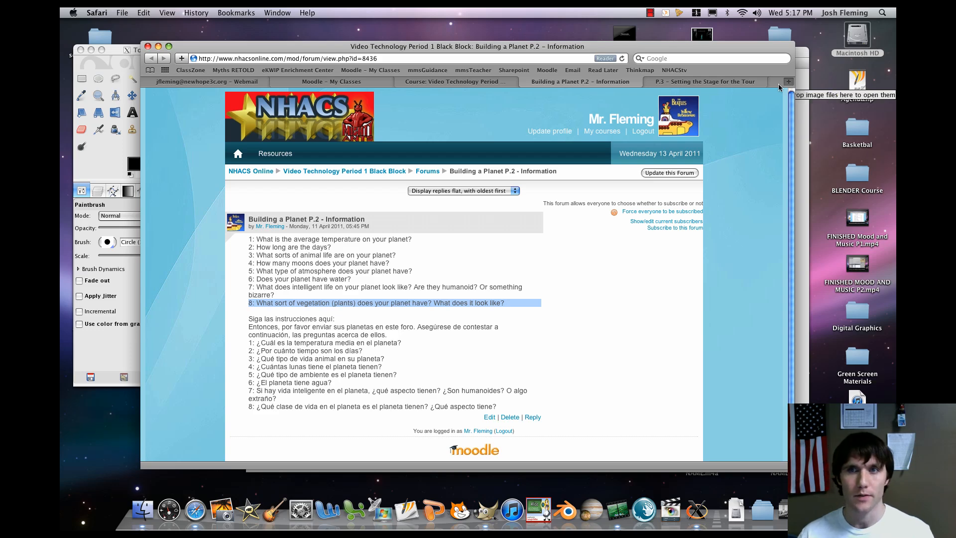
# Step: Search Google Images for "jungle" in a new browser tab and restrict the results to large images
pyautogui.press('super+t')
pyautogui.click(659, 57)
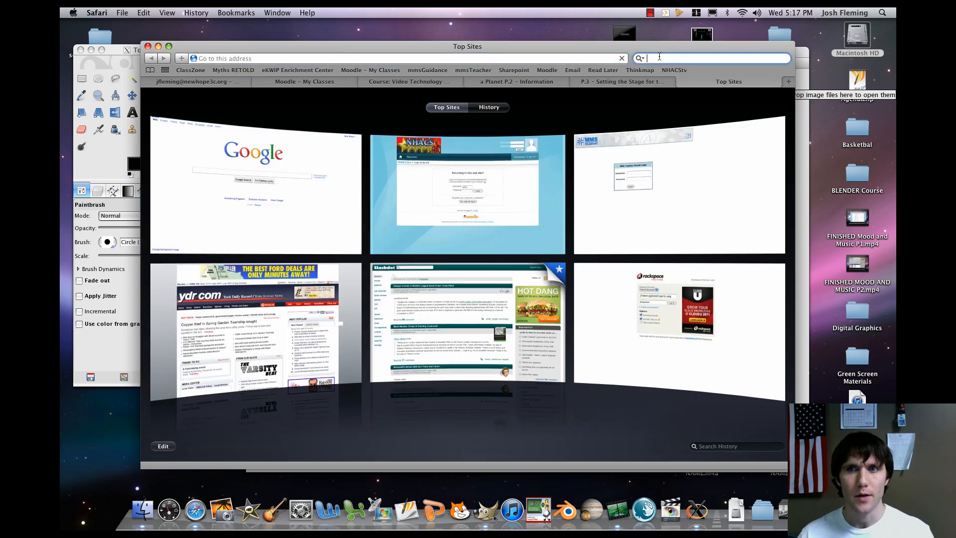
pyautogui.write('jungl')
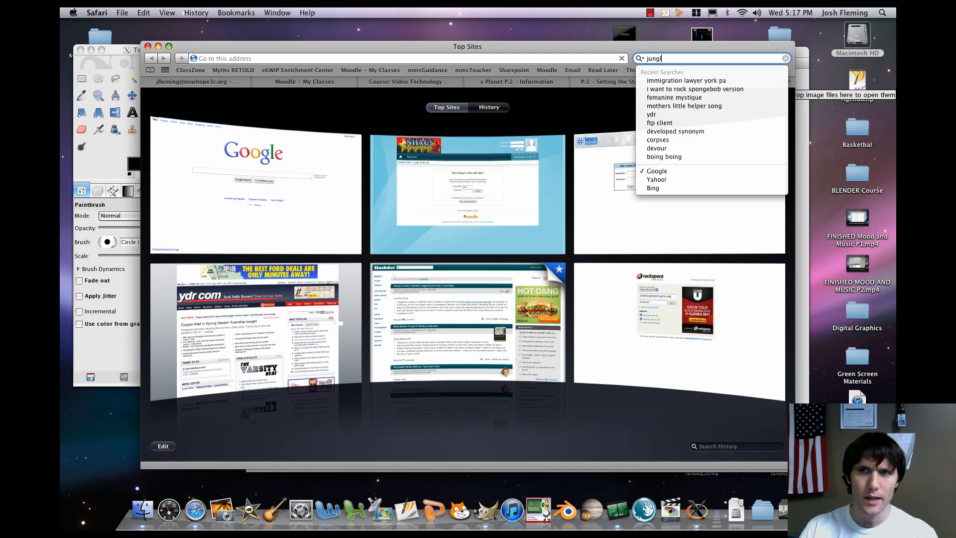
pyautogui.write('e')
pyautogui.press('Return')
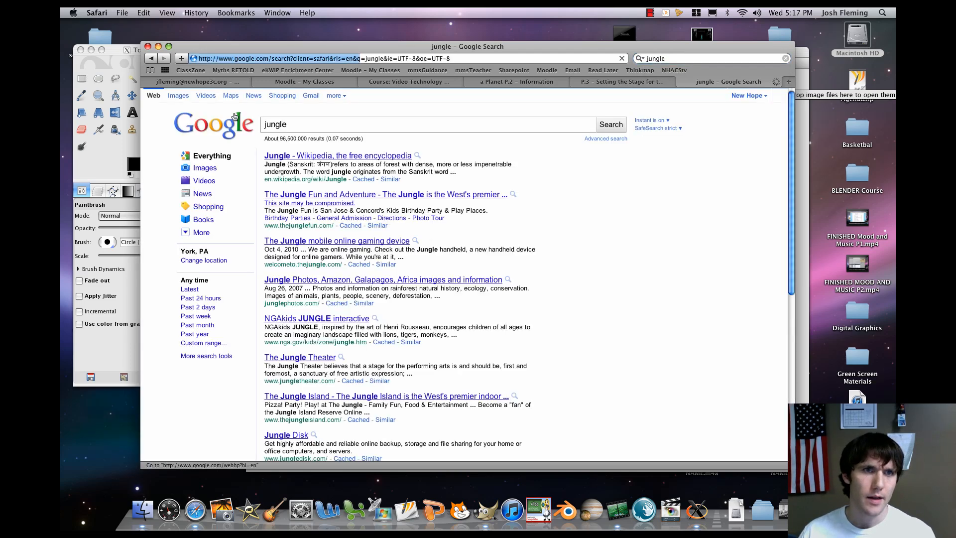
pyautogui.click(179, 96)
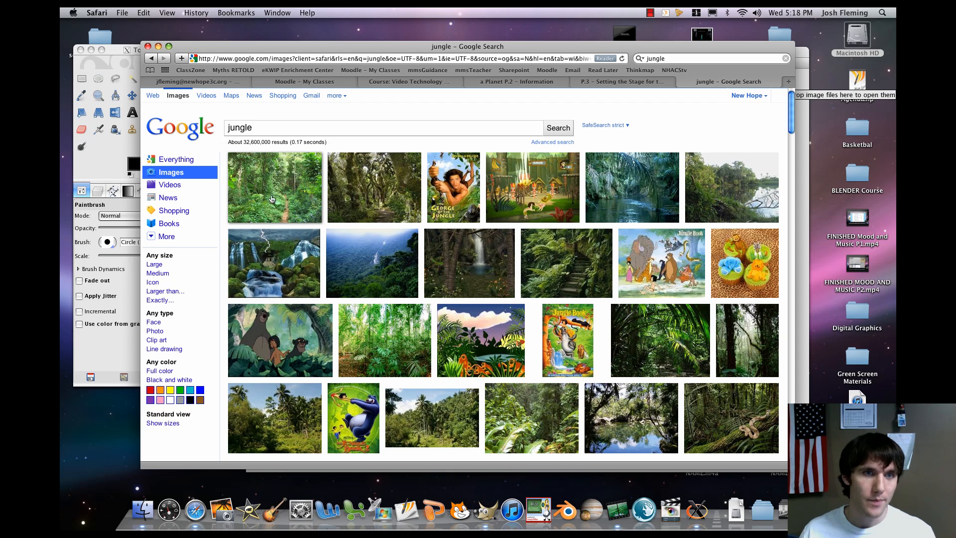
pyautogui.moveTo(271, 197)
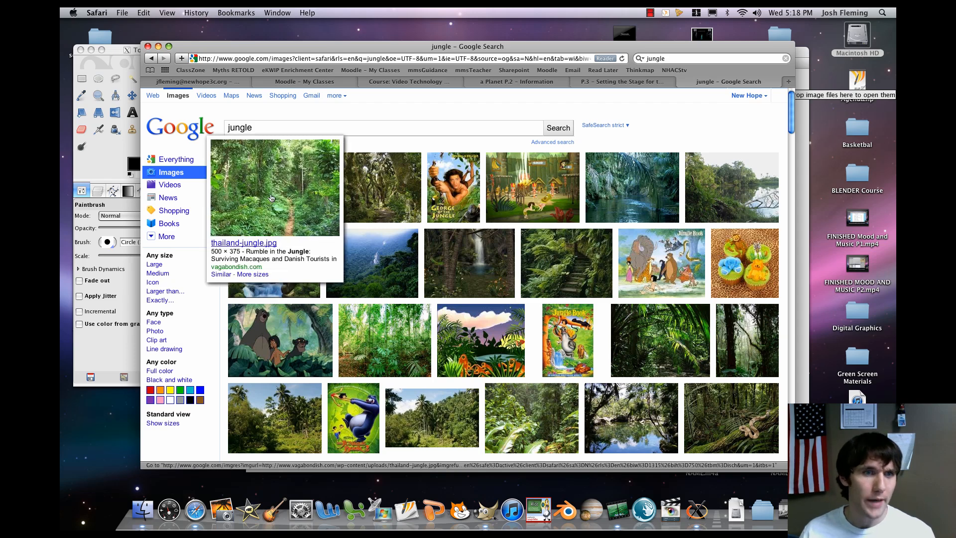
pyautogui.click(158, 266)
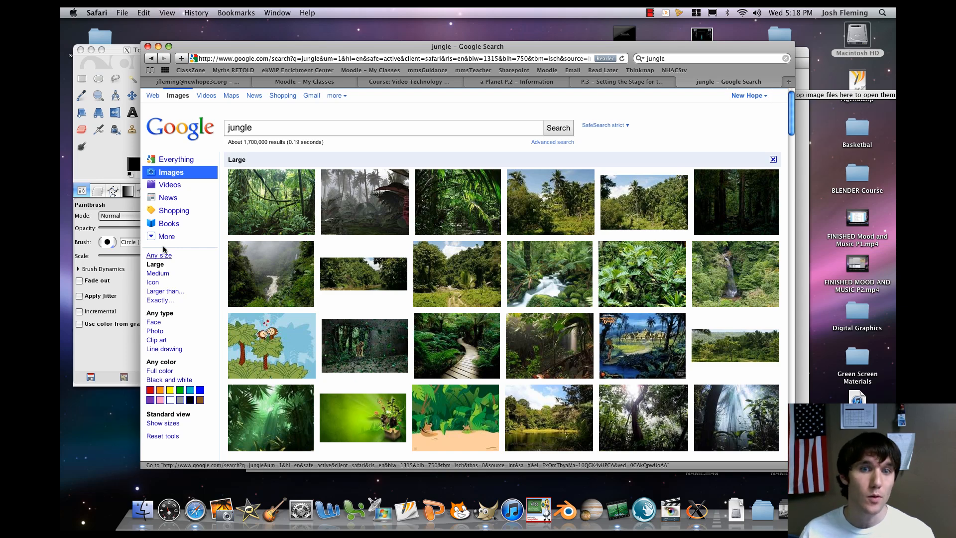
# Step: Open the 2000 × 1333 jungle image with hanging vines at full size and save it to the Downloads folder
pyautogui.moveTo(676, 211)
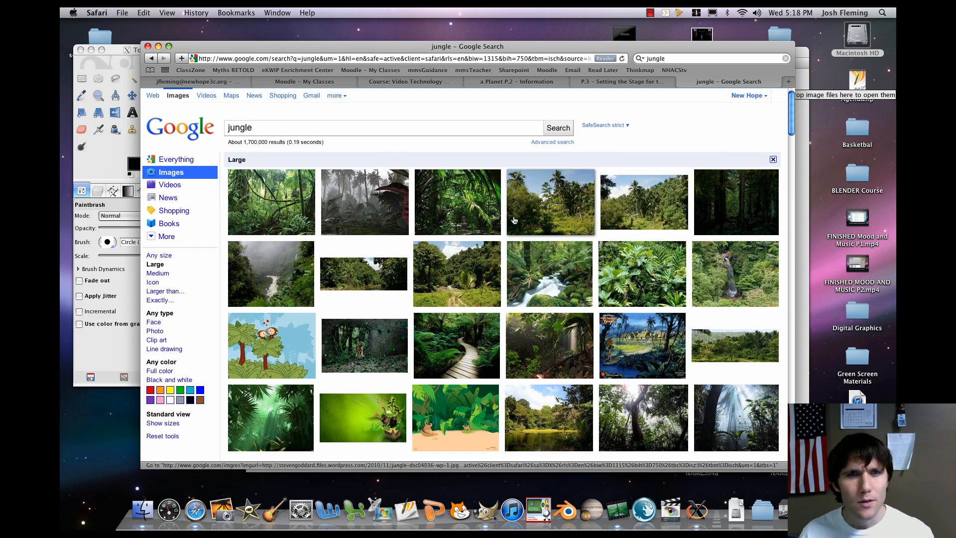
pyautogui.moveTo(288, 216)
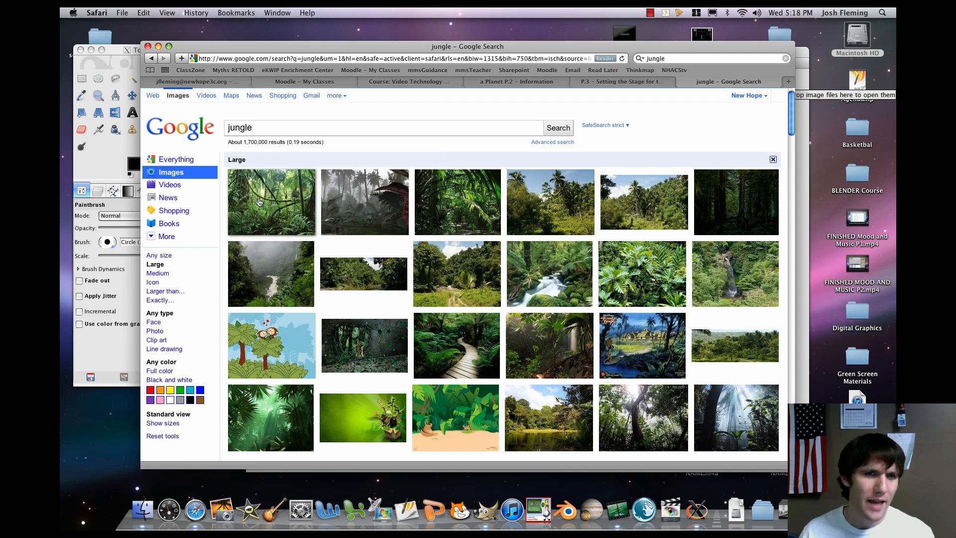
pyautogui.moveTo(264, 292)
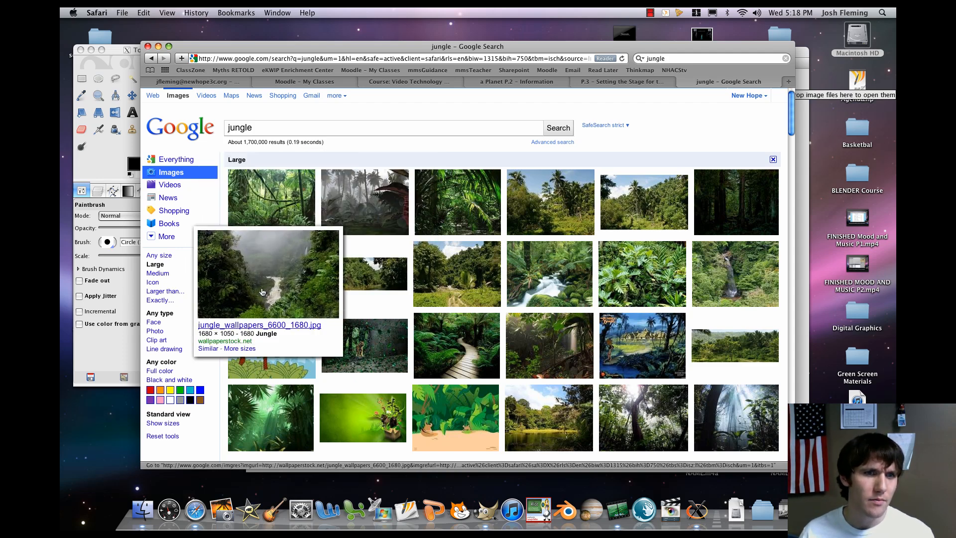
pyautogui.click(272, 199)
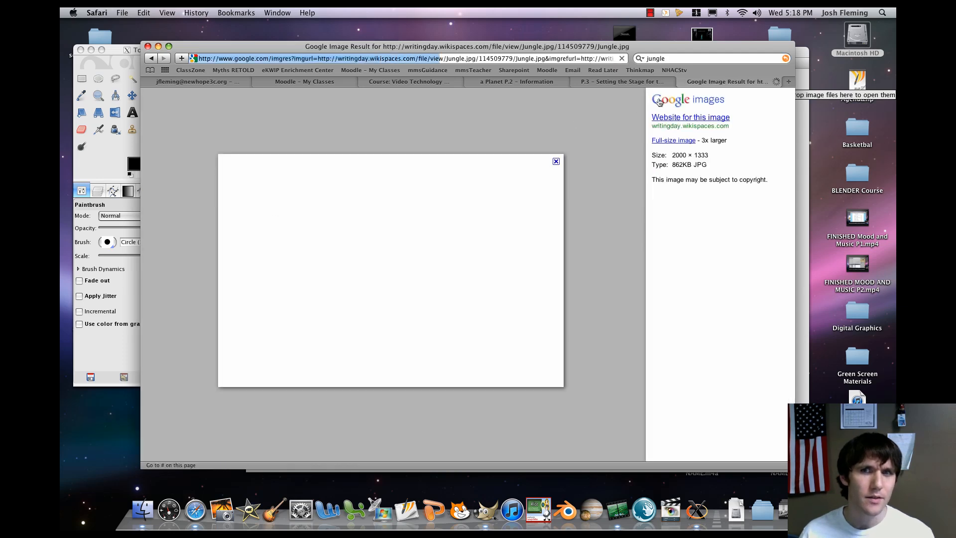
pyautogui.click(675, 141)
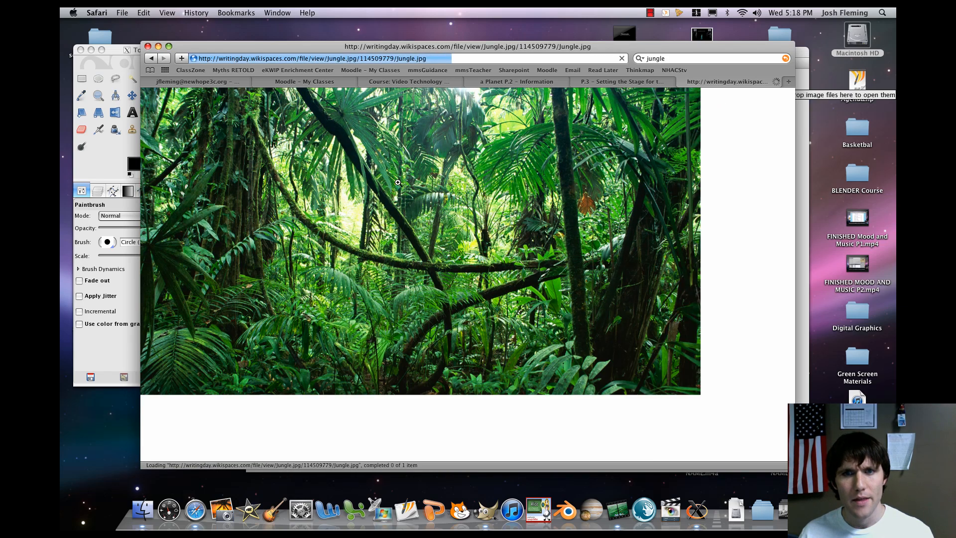
pyautogui.click(398, 182)
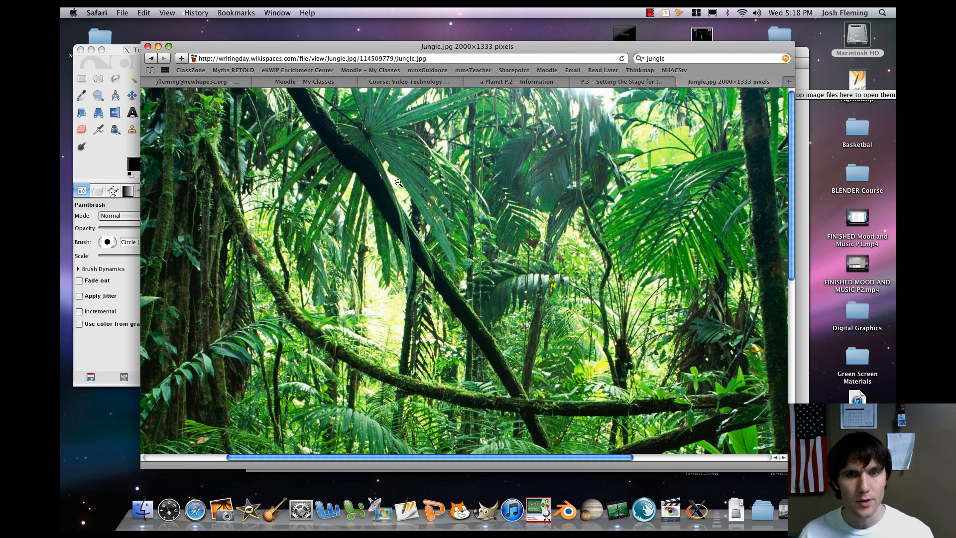
pyautogui.rightClick(399, 186)
pyautogui.click(428, 203)
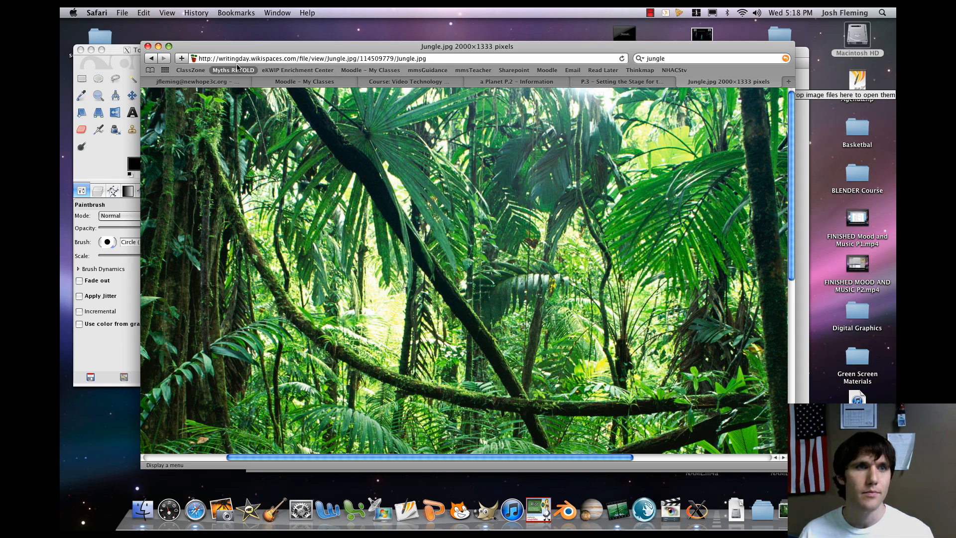
# Step: Minimize the browser to switch to GIMP, and move the empty image window closer to the Toolbox
pyautogui.moveTo(183, 50); pyautogui.dragTo(178, 46)
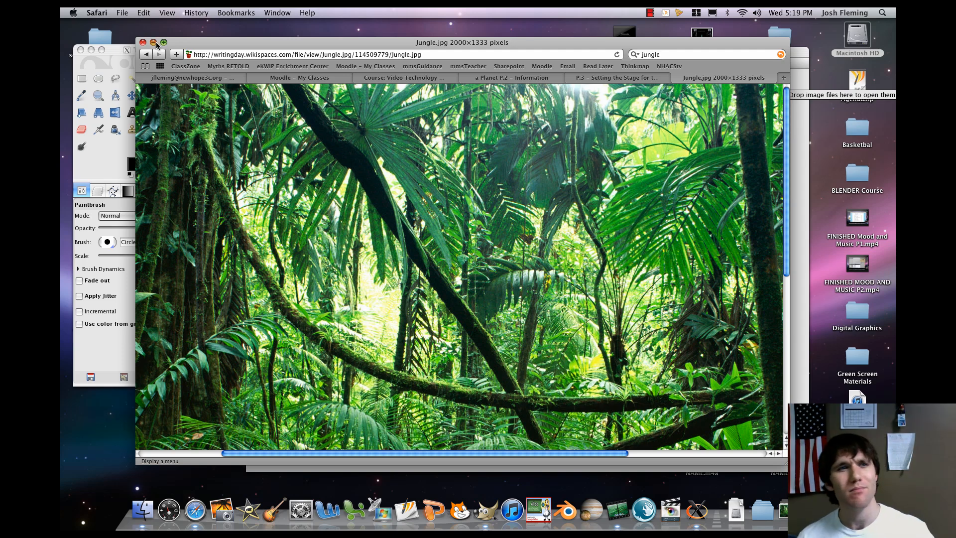
pyautogui.click(154, 42)
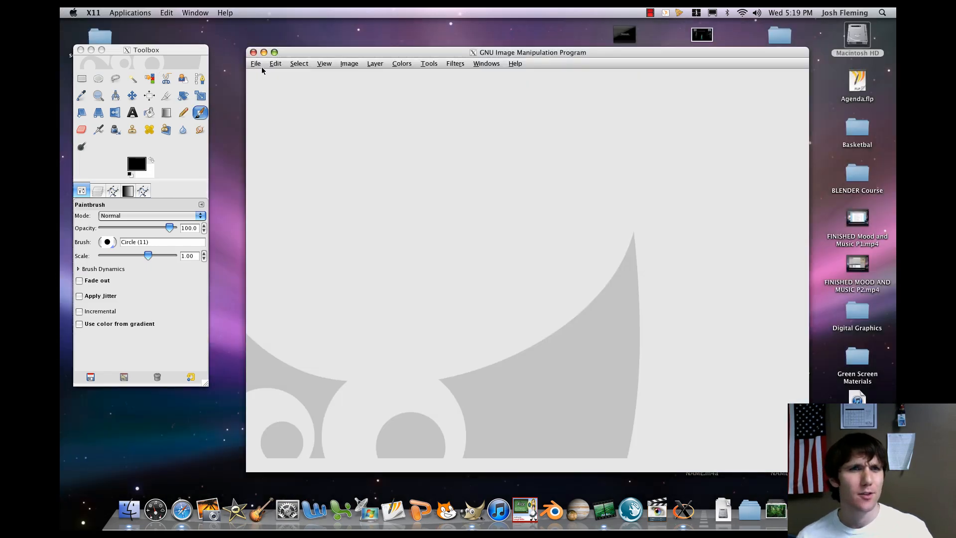
pyautogui.click(256, 64)
pyautogui.click(260, 67)
pyautogui.moveTo(342, 57); pyautogui.dragTo(308, 59)
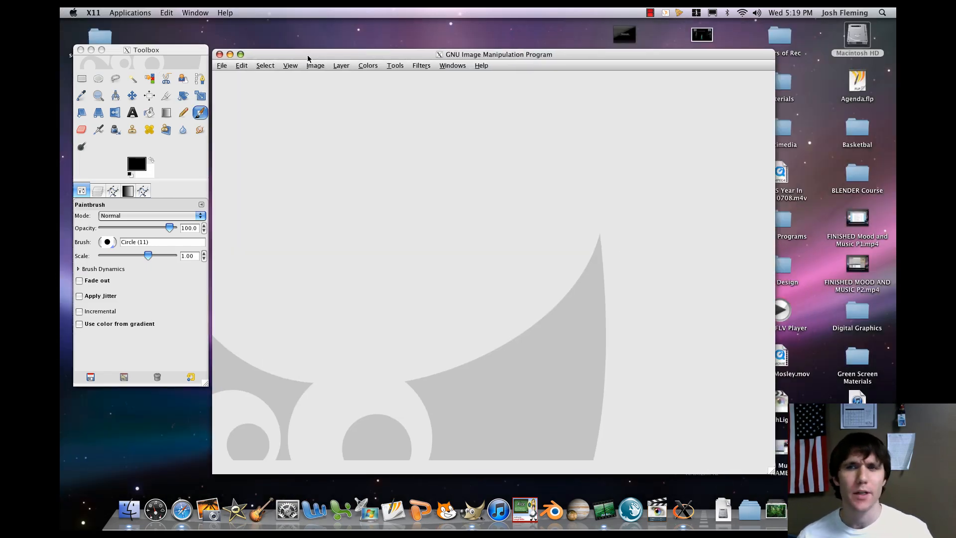
# Step: Locate Gimp in the Applications folder of Macintosh HD, and close the folder window
pyautogui.doubleClick(855, 26)
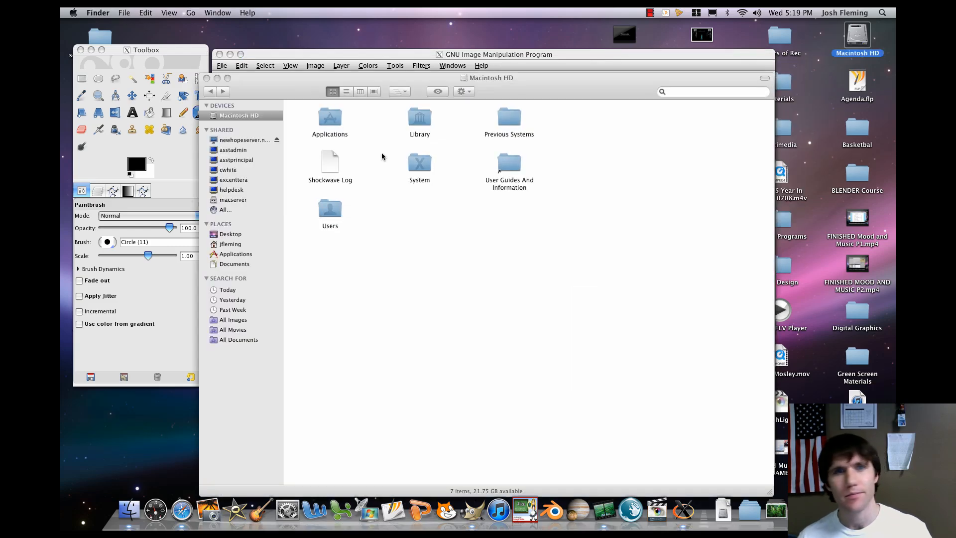
pyautogui.doubleClick(331, 122)
pyautogui.scroll(-3, 425, 274)
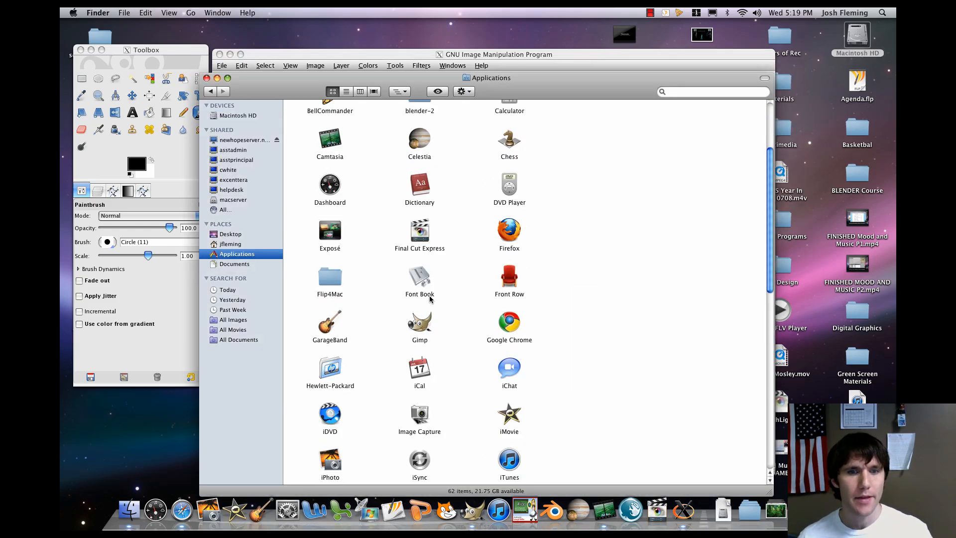
pyautogui.click(206, 78)
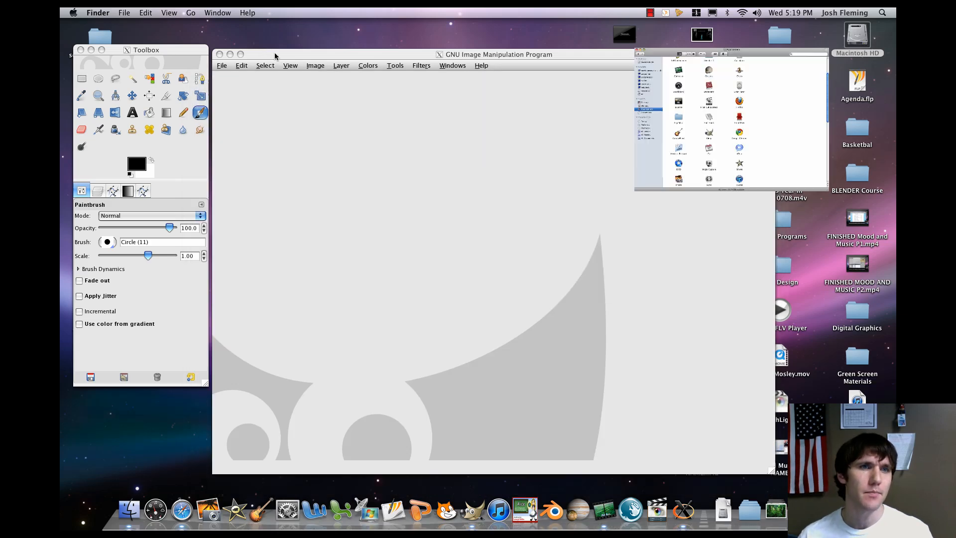
# Step: Open Jungle.jpg from the Downloads folder in GIMP, and reposition and enlarge its image window
pyautogui.click(278, 53)
pyautogui.click(227, 63)
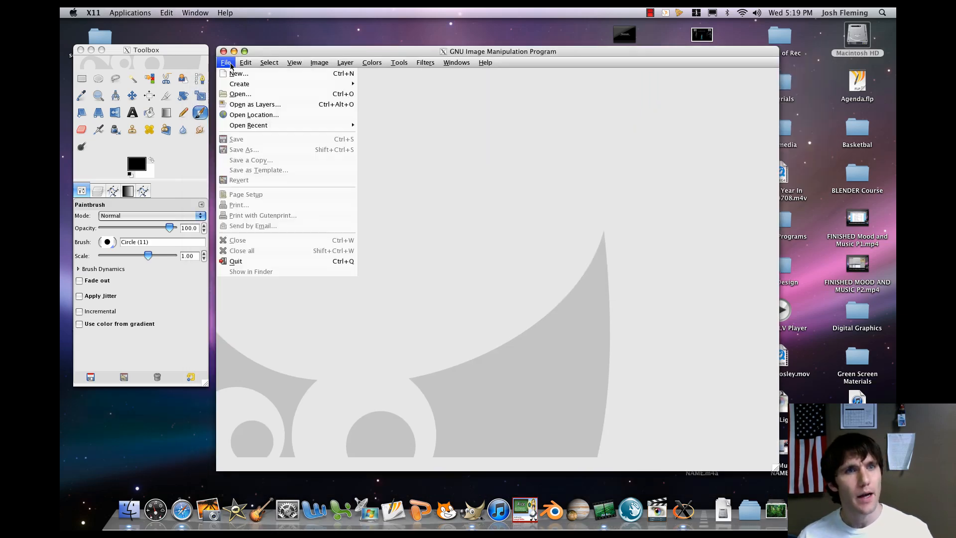
pyautogui.click(240, 93)
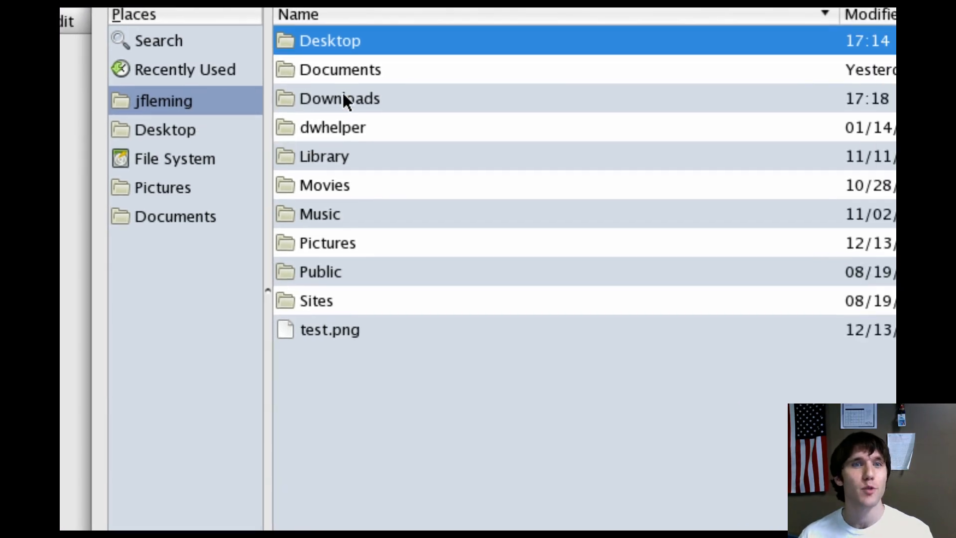
pyautogui.doubleClick(343, 98)
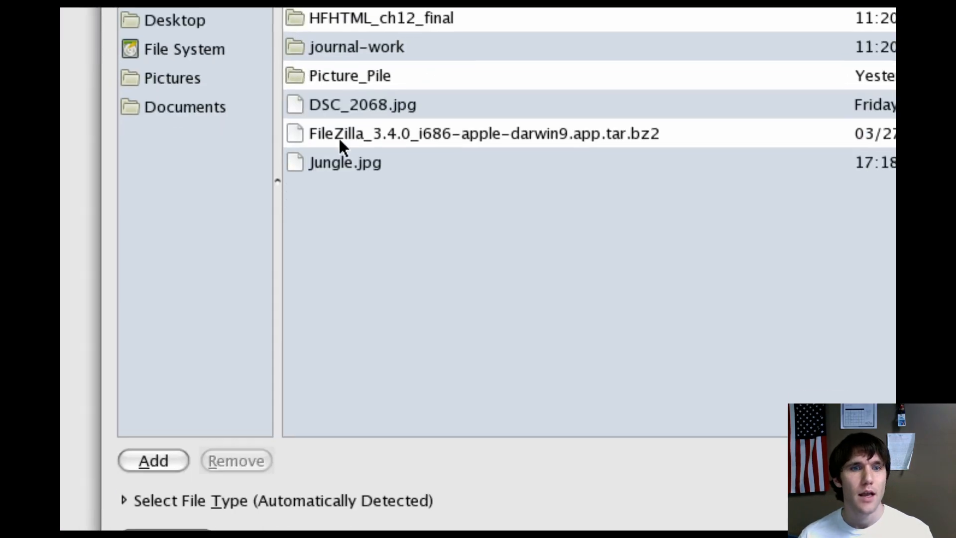
pyautogui.click(334, 160)
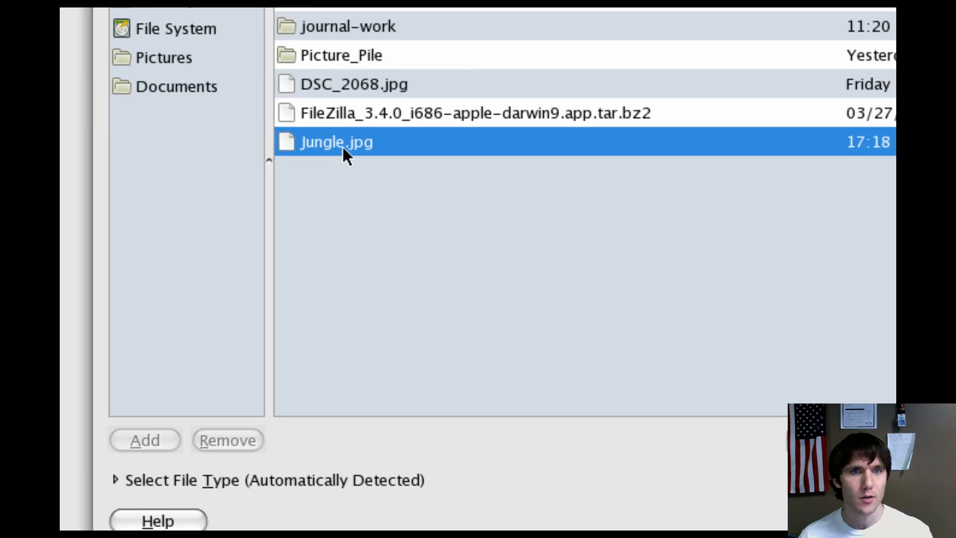
pyautogui.doubleClick(343, 147)
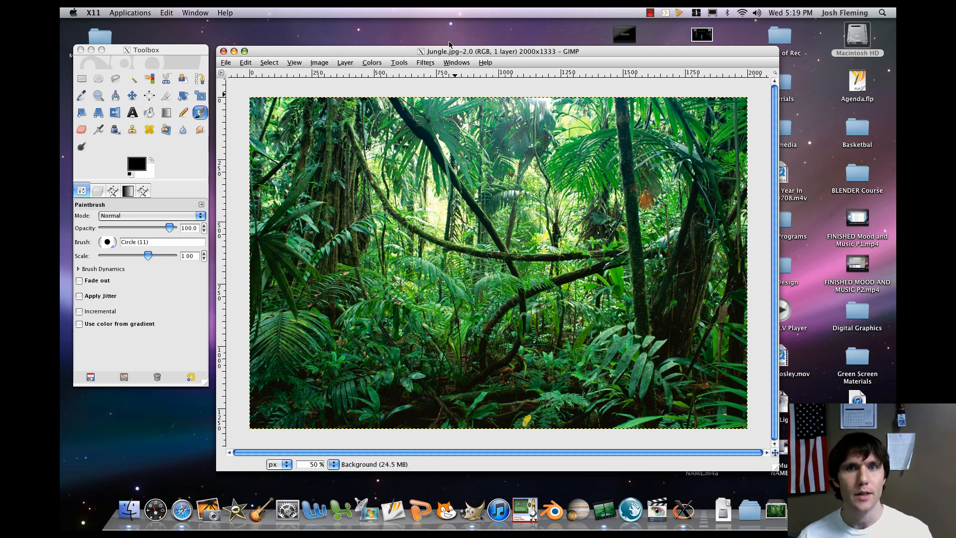
pyautogui.moveTo(449, 51); pyautogui.dragTo(386, 33)
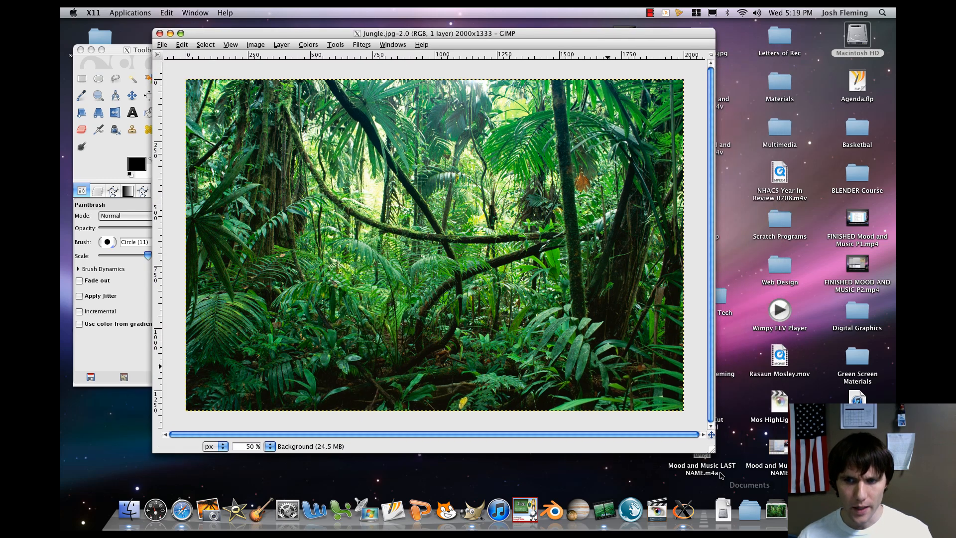
pyautogui.moveTo(712, 452); pyautogui.dragTo(827, 471)
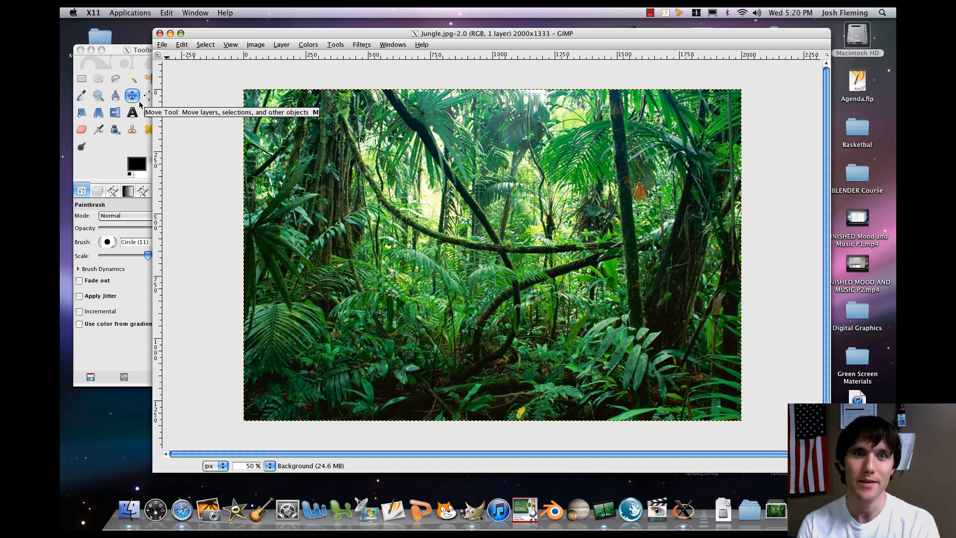
# Step: Activate the Free Select tool and enable feathered edges for its selections
pyautogui.click(114, 87)
pyautogui.click(114, 86)
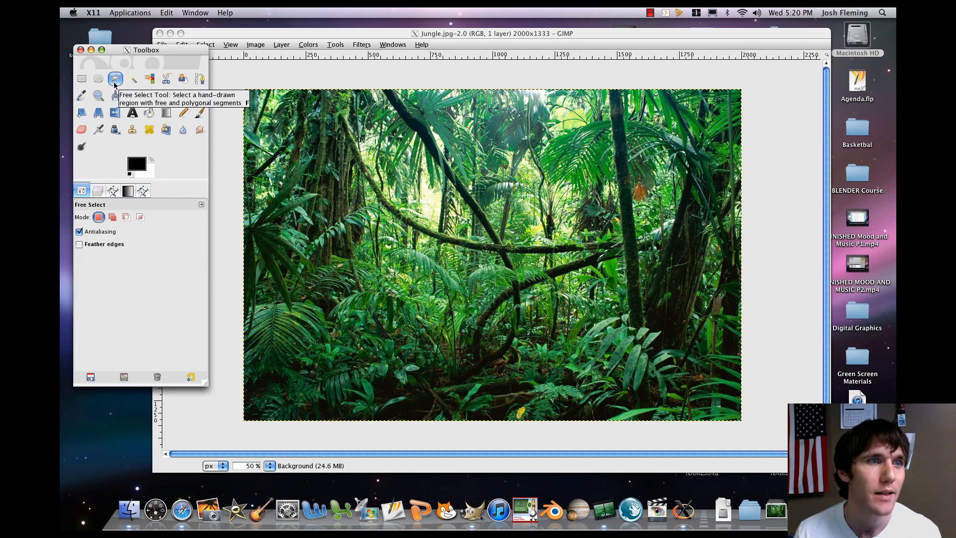
pyautogui.click(383, 94)
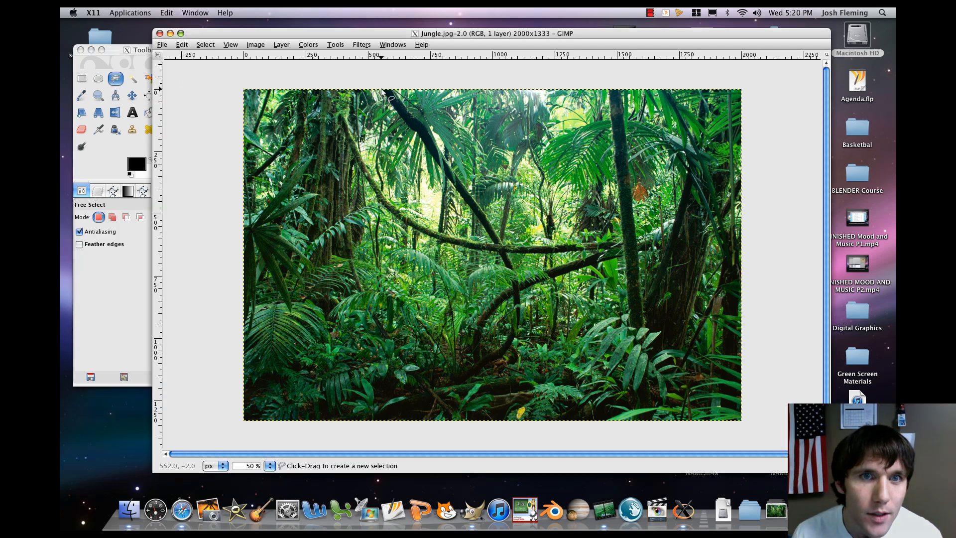
pyautogui.click(83, 249)
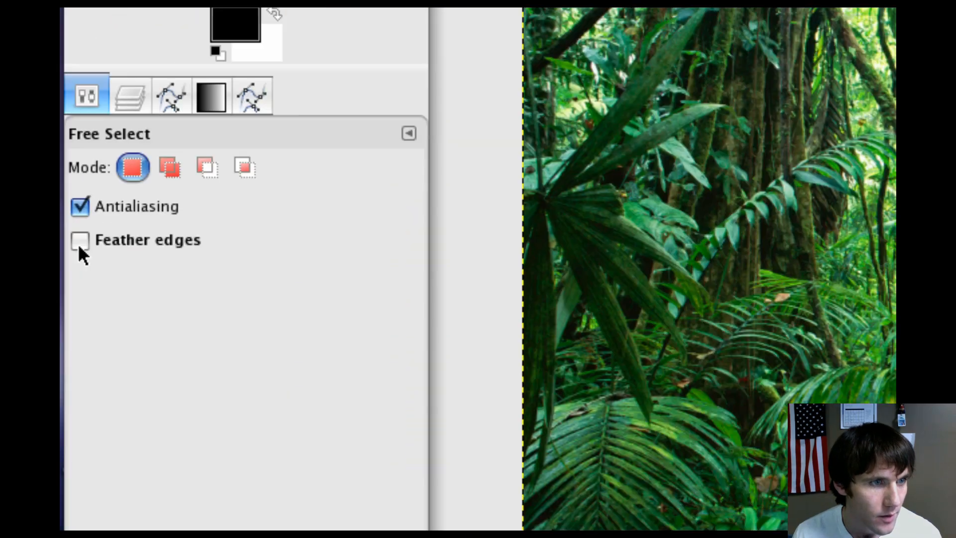
pyautogui.click(79, 244)
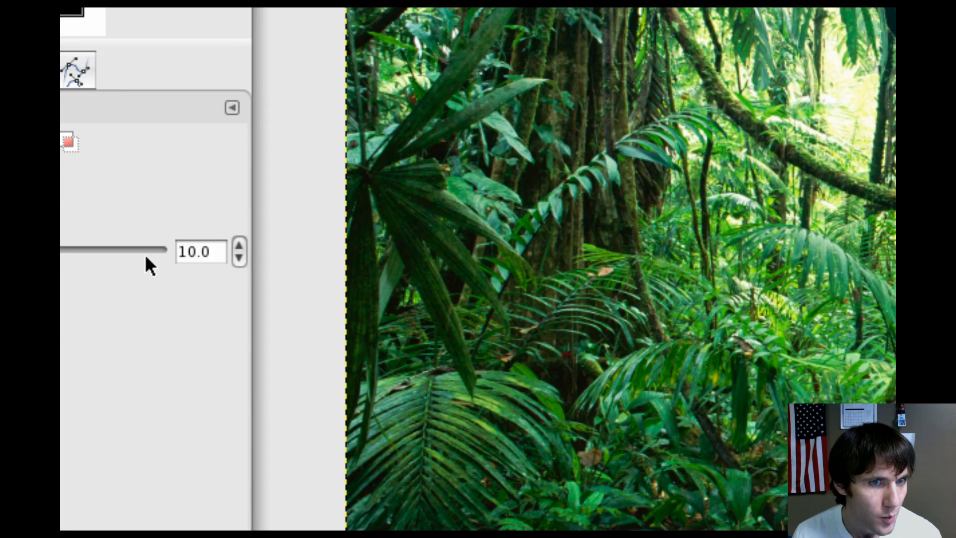
# Step: Set the feather radius of the Free Select tool to 3.0
pyautogui.doubleClick(214, 253)
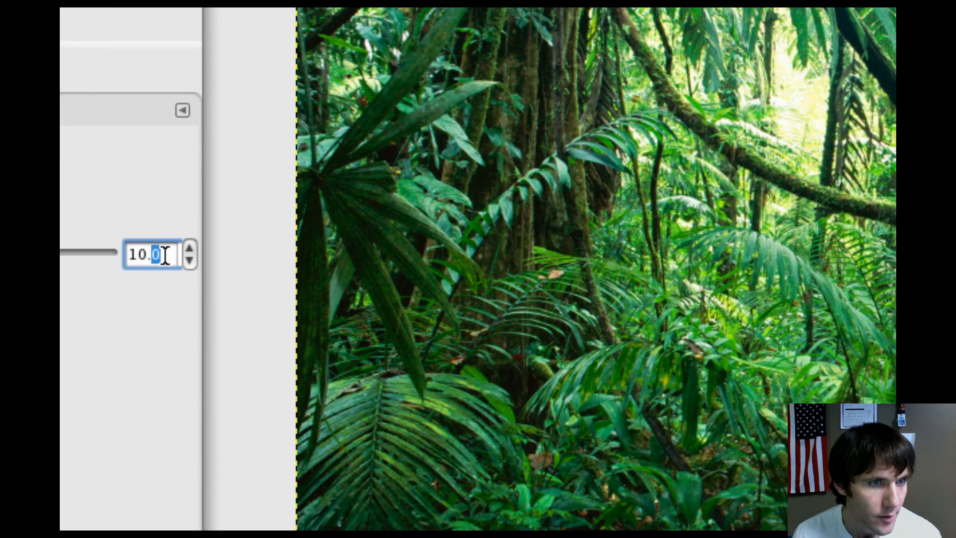
pyautogui.click(165, 255)
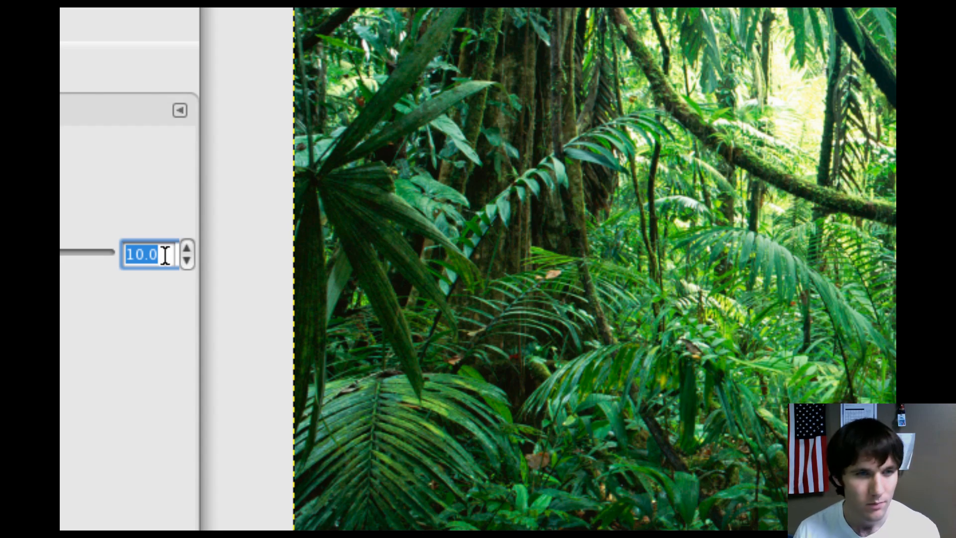
pyautogui.write('3.0')
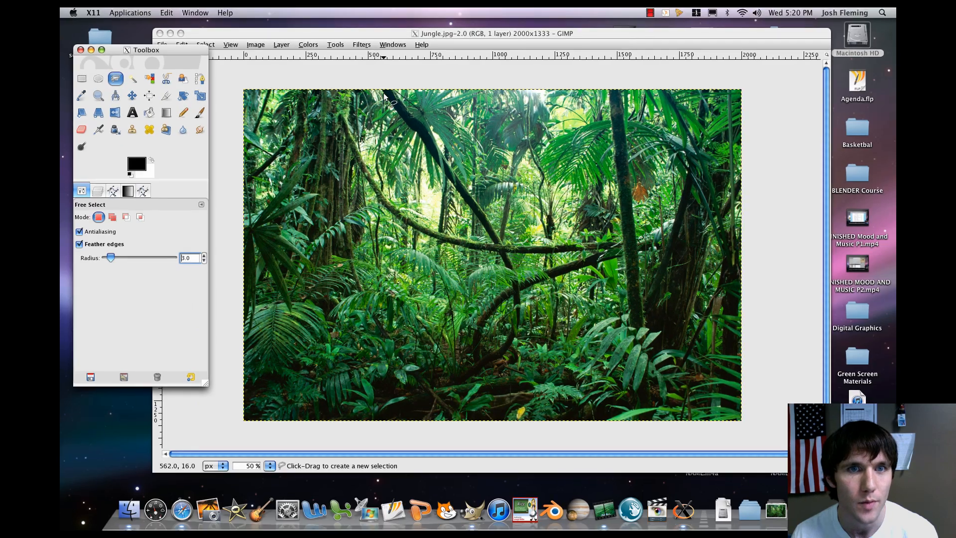
# Step: Start a polygonal outline where the dark diagonal trunk meets the photo's upper border, following its left edge to the bend
pyautogui.click(384, 94)
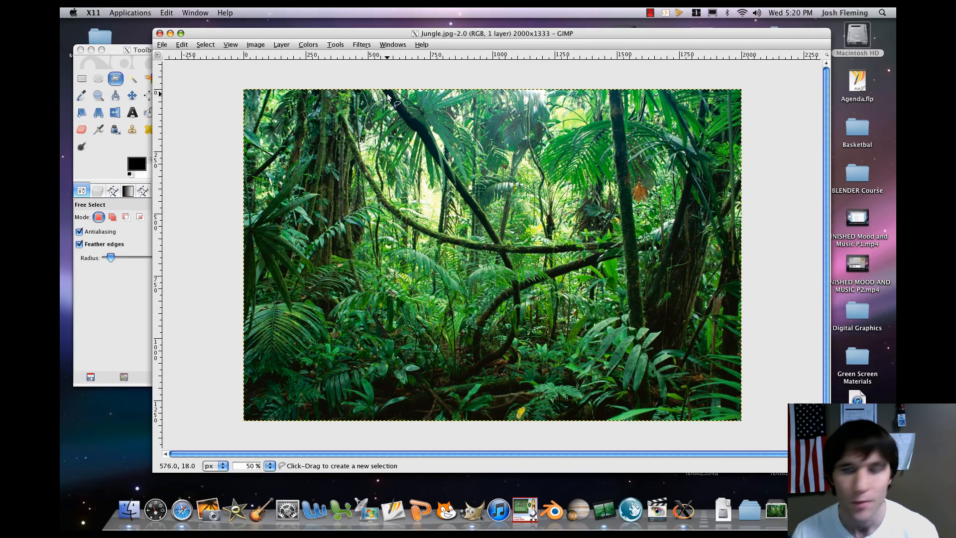
pyautogui.press('+')
pyautogui.press('+')
pyautogui.press('+')
pyautogui.press('+')
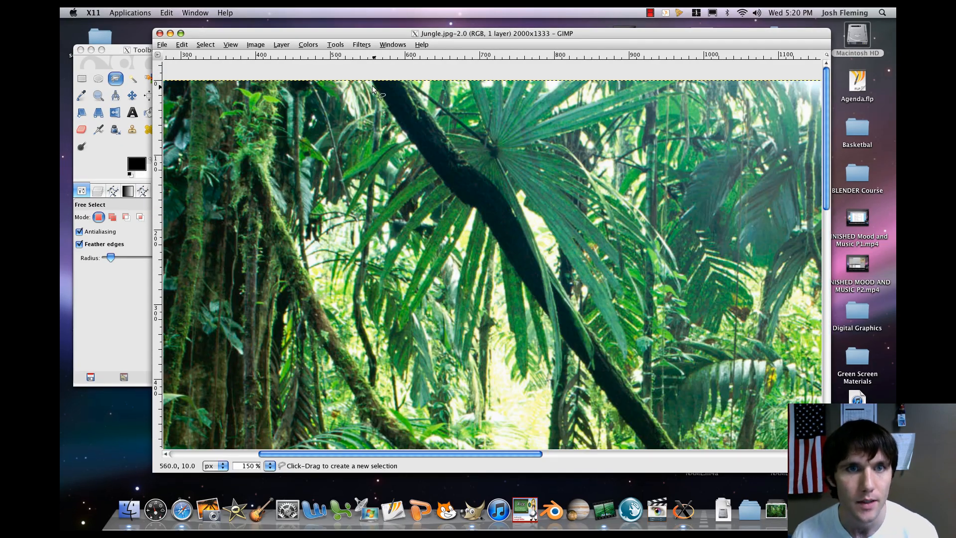
pyautogui.click(373, 81)
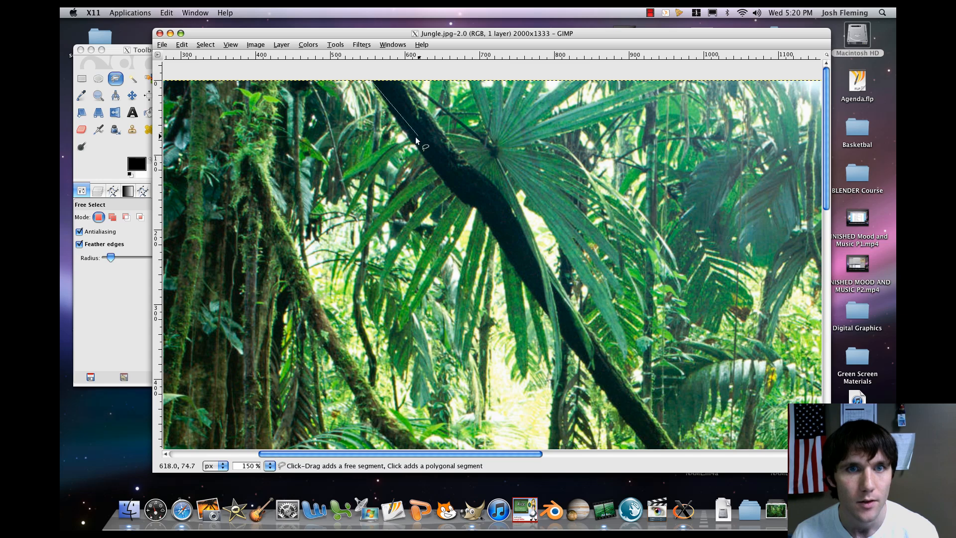
pyautogui.click(448, 187)
pyautogui.click(464, 201)
pyautogui.click(476, 207)
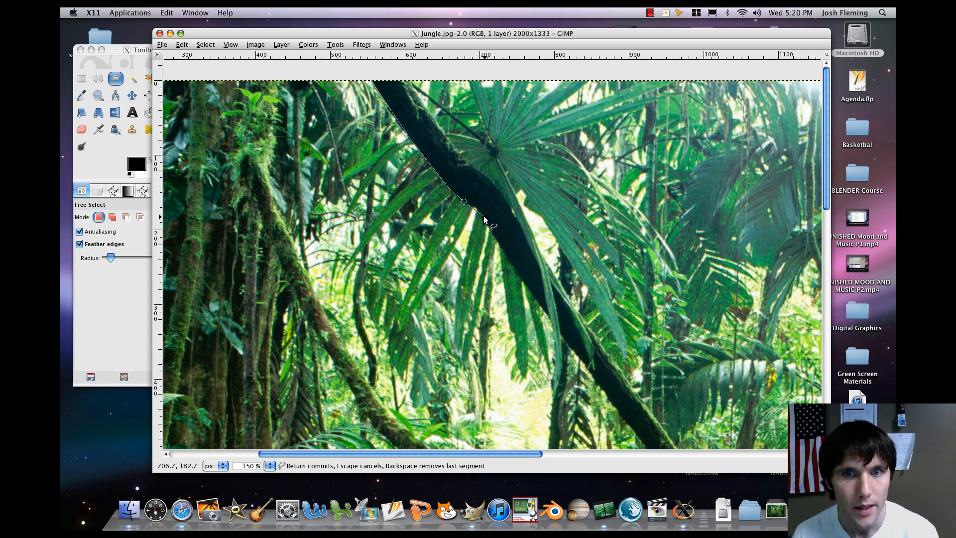
# Step: Extend the outline along the trunk's left edge from the bend to just below the mossy horizontal branch
pyautogui.moveTo(564, 343)
pyautogui.mouseDown()
pyautogui.moveTo(564, 321)
pyautogui.moveTo(482, 213)
pyautogui.mouseUp()
pyautogui.click(487, 217)
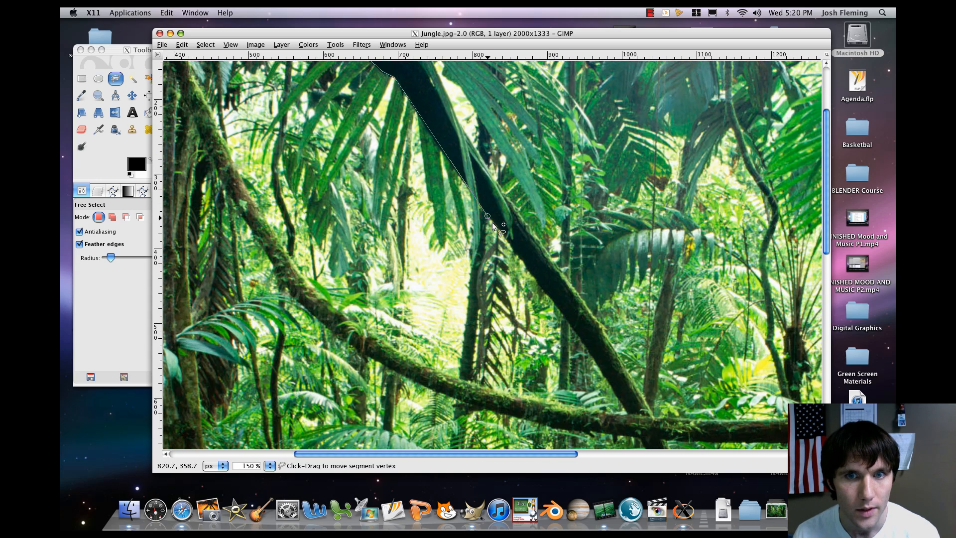
pyautogui.click(536, 277)
pyautogui.moveTo(577, 342); pyautogui.dragTo(511, 253)
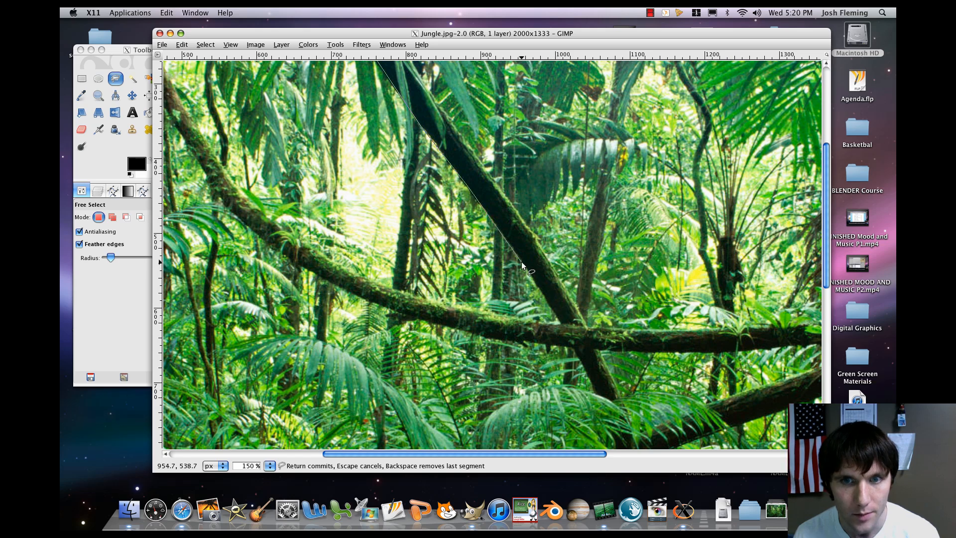
pyautogui.click(557, 315)
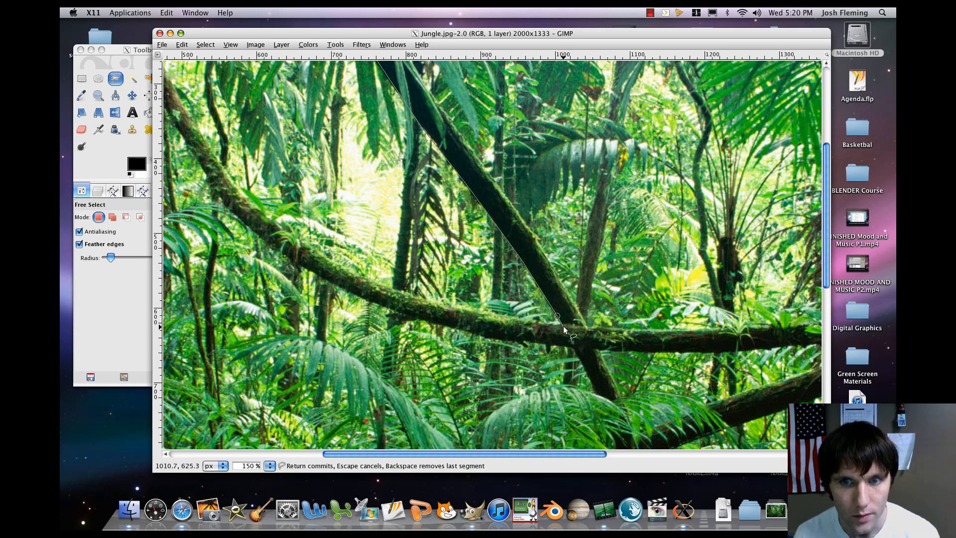
pyautogui.moveTo(590, 365)
pyautogui.mouseDown()
pyautogui.moveTo(560, 285)
pyautogui.moveTo(504, 242)
pyautogui.mouseUp()
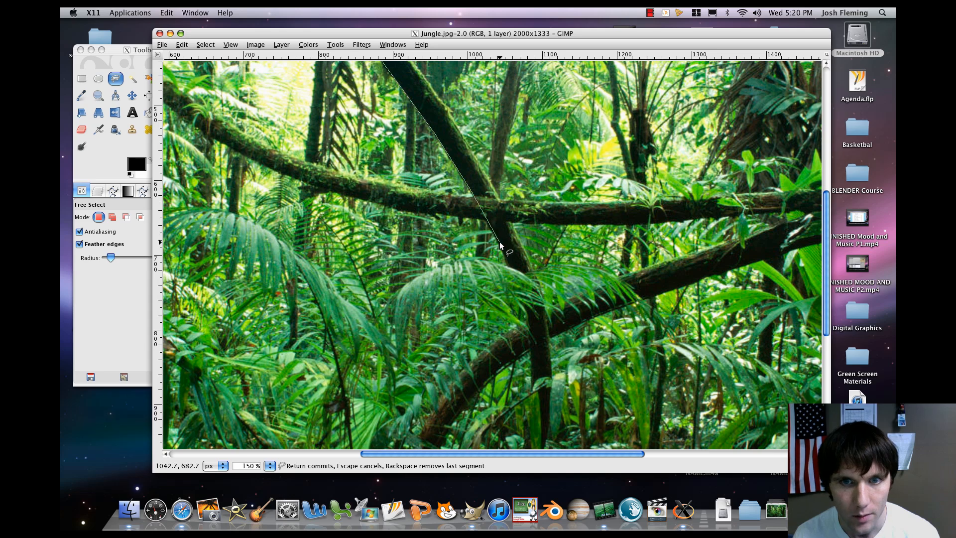
# Step: Continue the outline down the trunk's left side, past the crossing lower branch and along its curved base towards the ground
pyautogui.click(528, 327)
pyautogui.moveTo(529, 328); pyautogui.dragTo(507, 238)
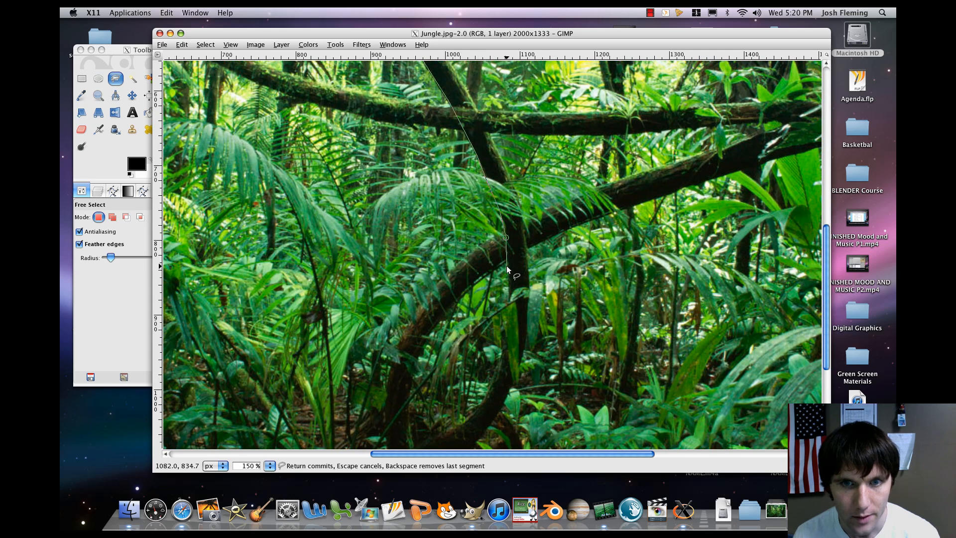
pyautogui.click(496, 381)
pyautogui.moveTo(496, 381); pyautogui.dragTo(527, 274)
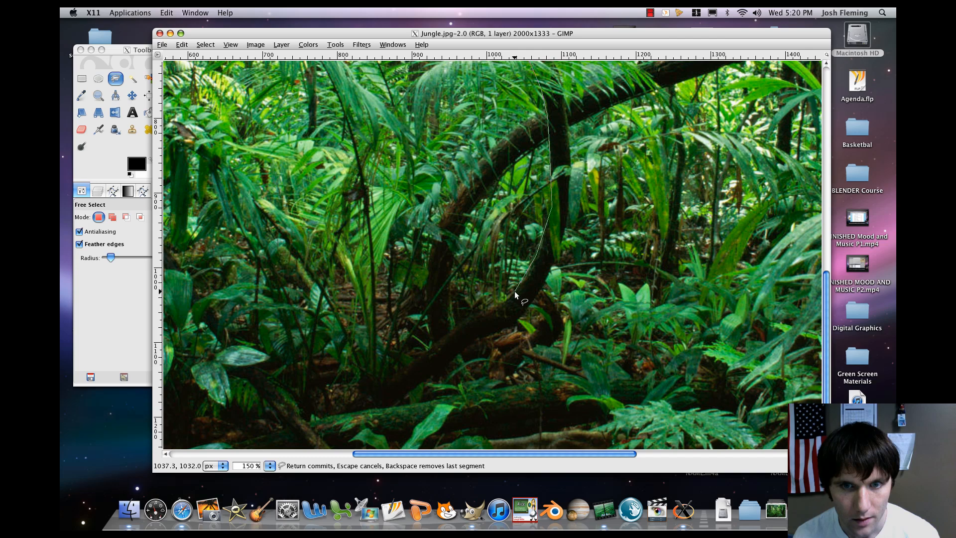
pyautogui.click(515, 292)
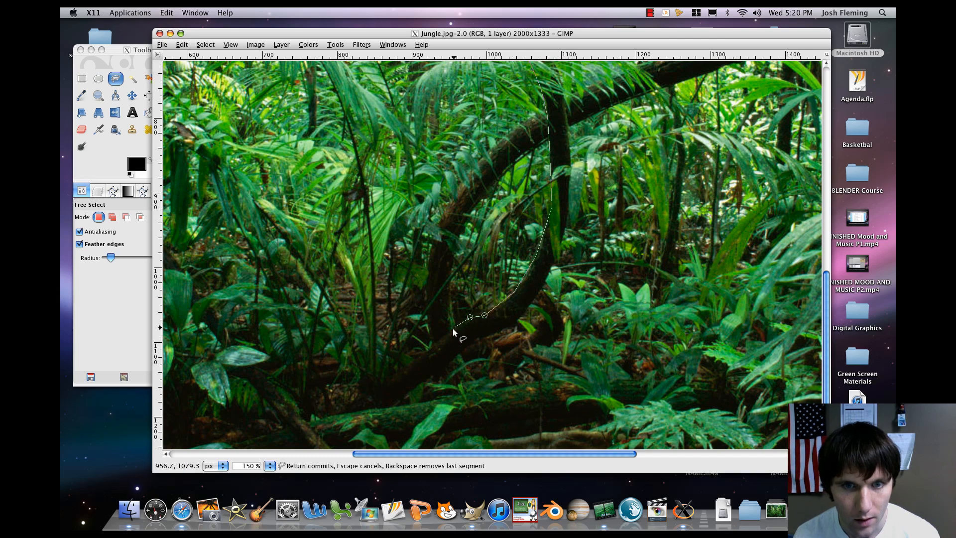
pyautogui.click(366, 397)
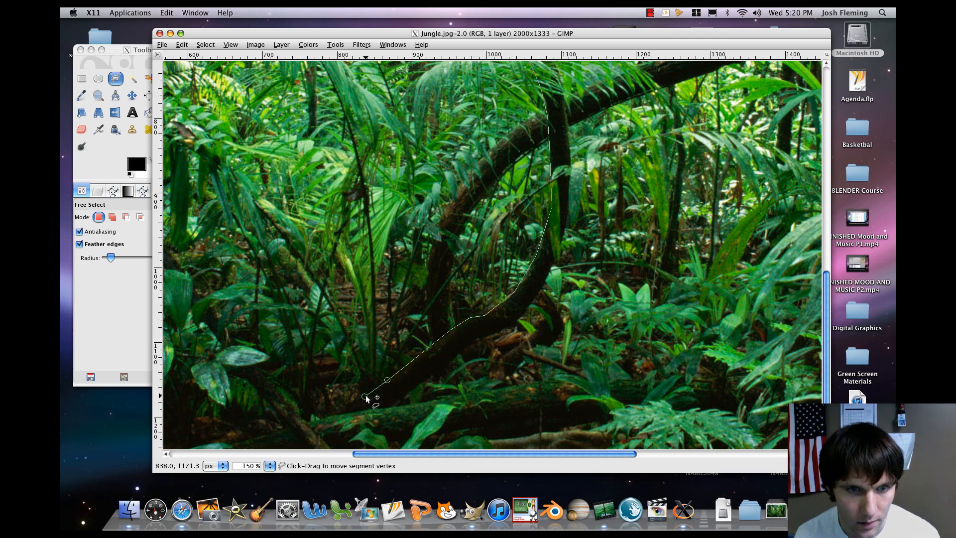
pyautogui.moveTo(365, 397); pyautogui.dragTo(449, 222)
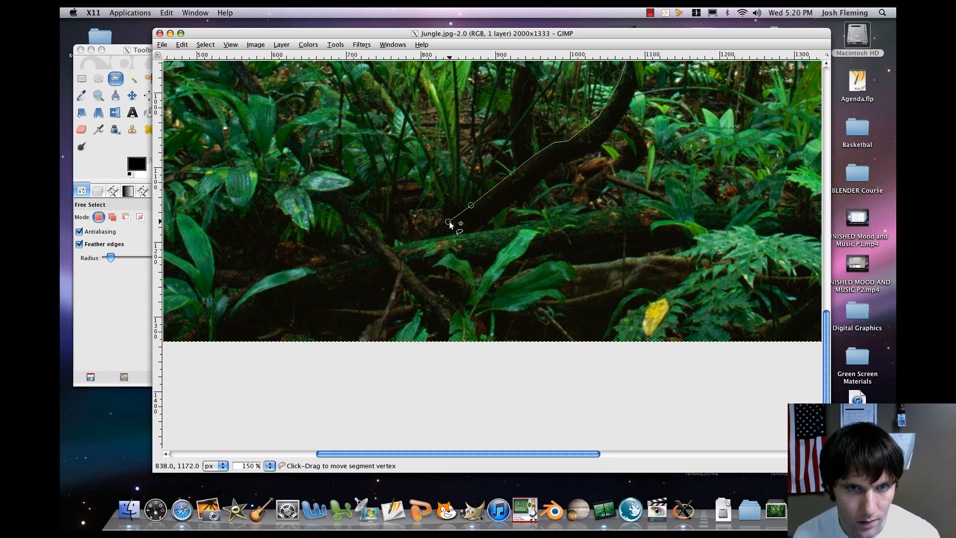
# Step: Take the outline around the trunk's base at the fallen log and back up along the underside of its curve
pyautogui.click(423, 238)
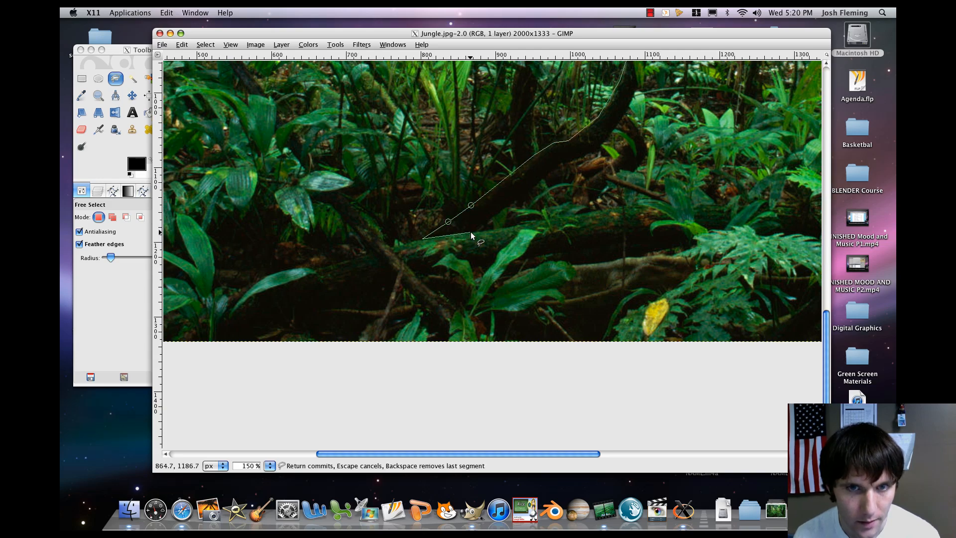
pyautogui.click(495, 217)
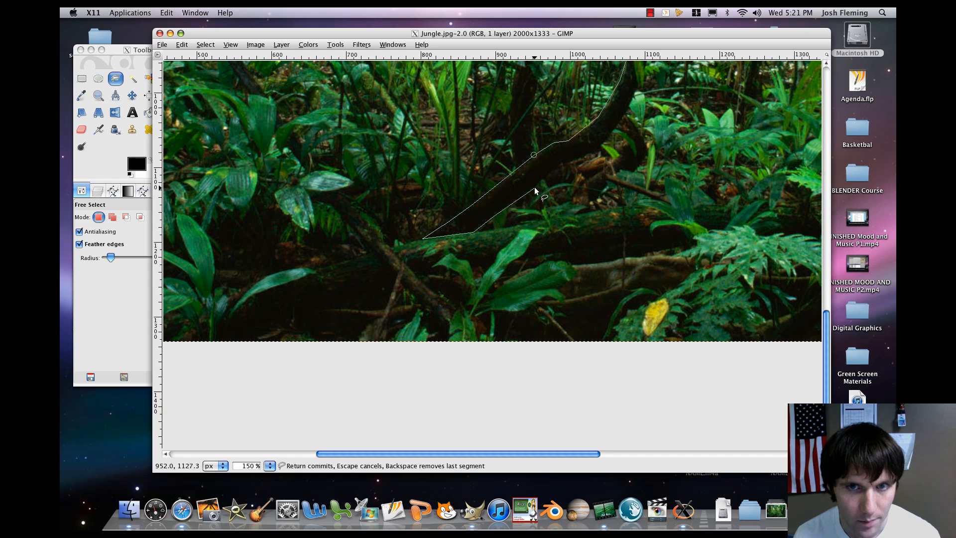
pyautogui.moveTo(567, 167); pyautogui.dragTo(446, 252)
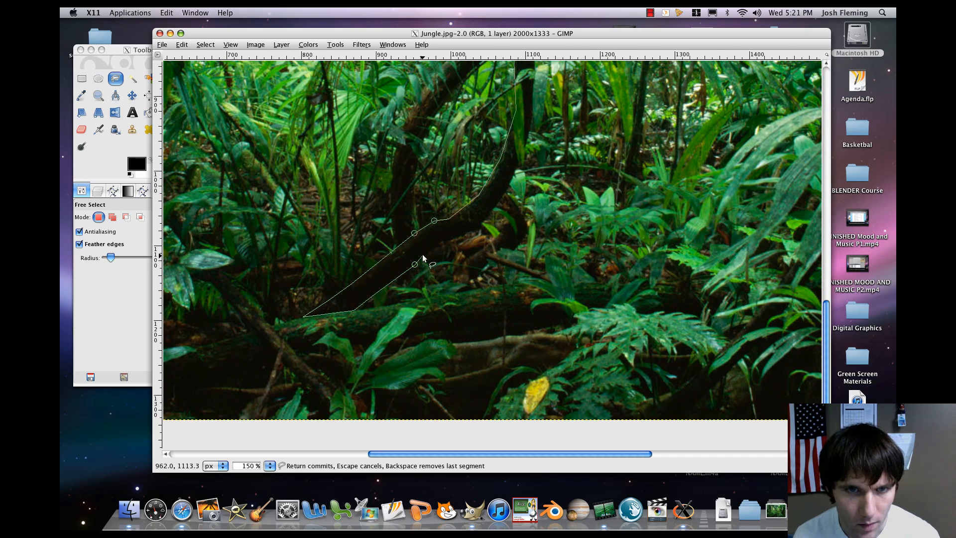
pyautogui.click(423, 254)
pyautogui.click(441, 240)
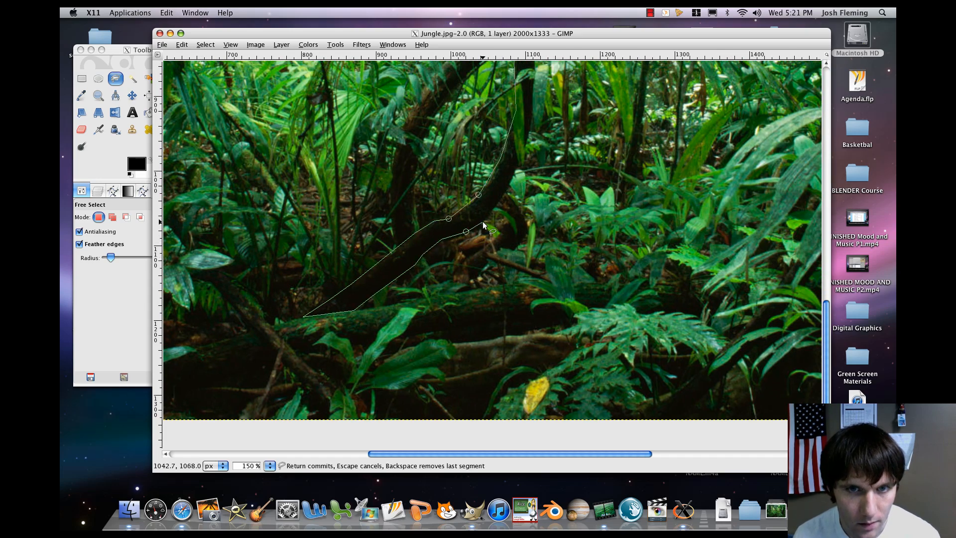
pyautogui.click(483, 222)
# Step: Trace the outline up the trunk's right edge from the curved base, past the lower branch and the overhanging fern
pyautogui.moveTo(510, 186); pyautogui.dragTo(468, 251)
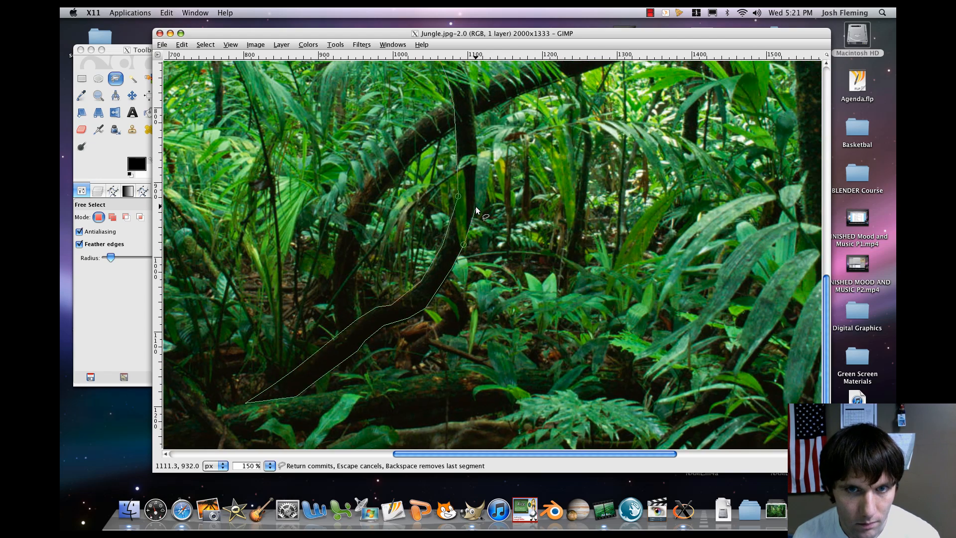
pyautogui.click(476, 187)
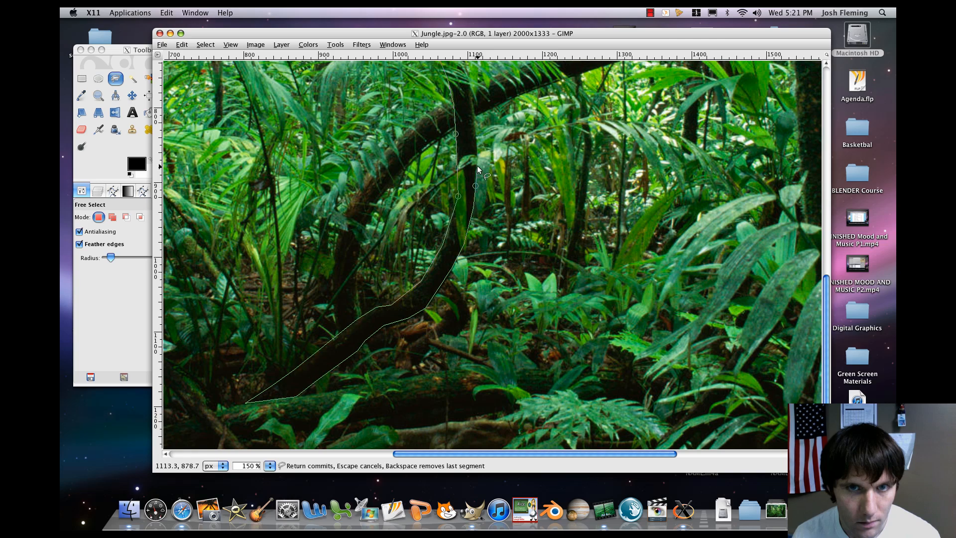
pyautogui.moveTo(480, 165); pyautogui.dragTo(477, 249)
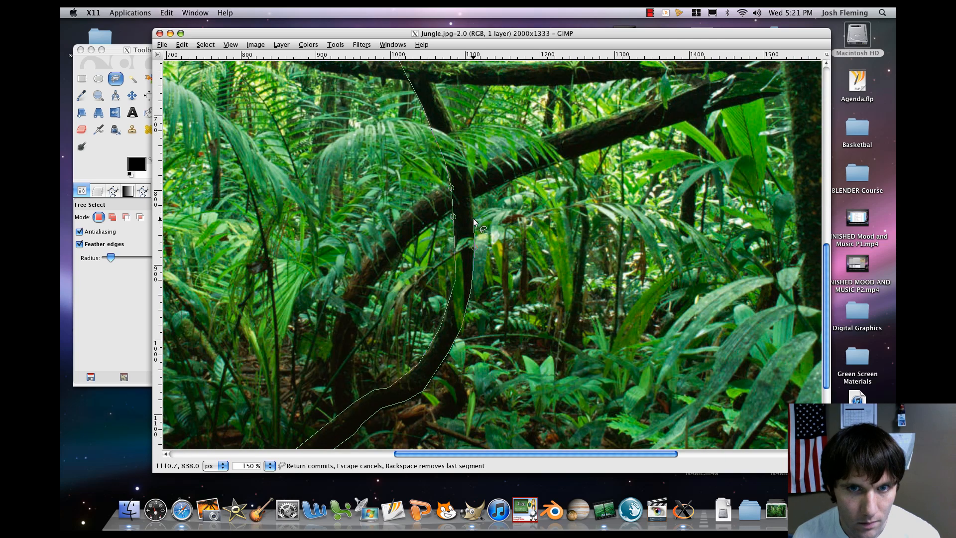
pyautogui.scroll(3, 469, 209)
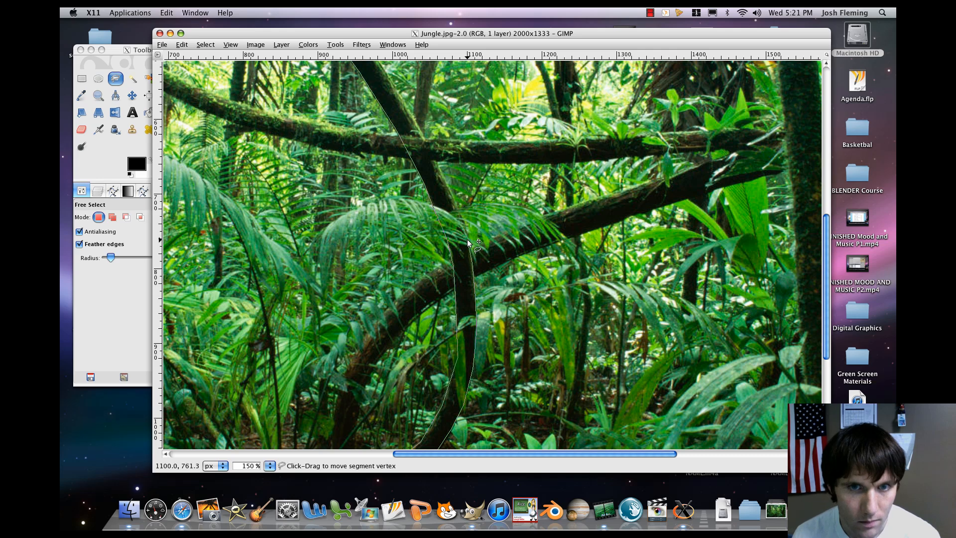
pyautogui.click(453, 200)
pyautogui.moveTo(453, 201); pyautogui.dragTo(474, 268)
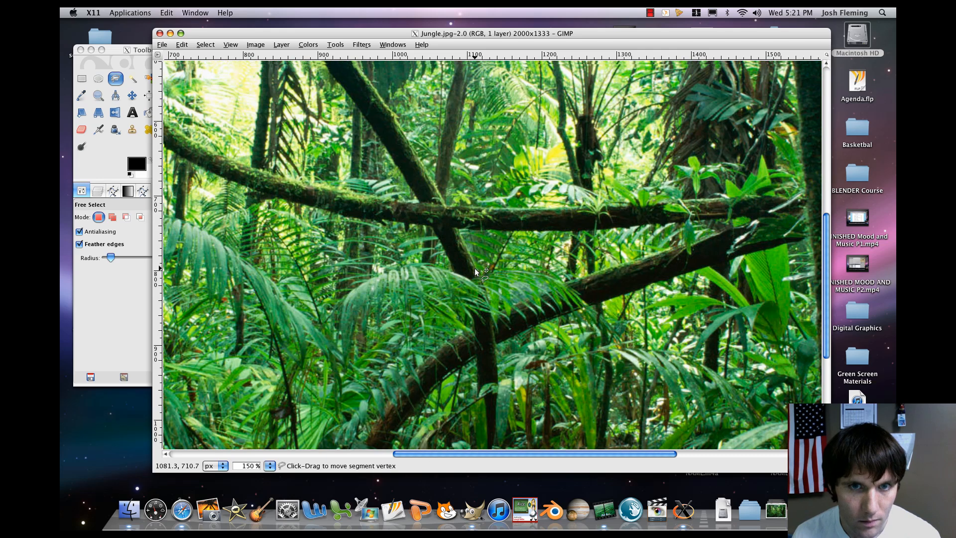
# Step: Continue the outline up the trunk's right edge, across the mossy horizontal branch to where palm leaves overlap the trunk
pyautogui.click(461, 234)
pyautogui.click(452, 218)
pyautogui.moveTo(441, 196); pyautogui.dragTo(474, 273)
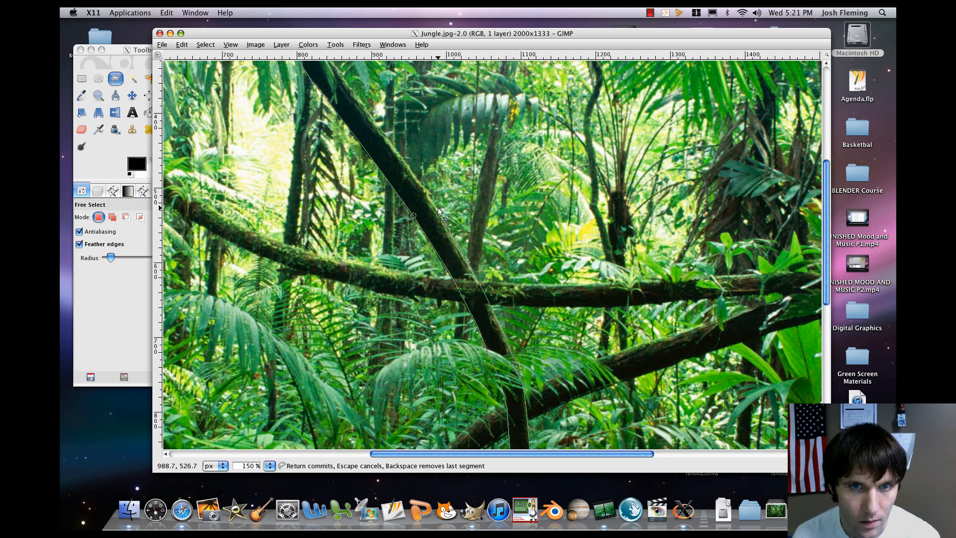
pyautogui.moveTo(438, 211); pyautogui.dragTo(505, 294)
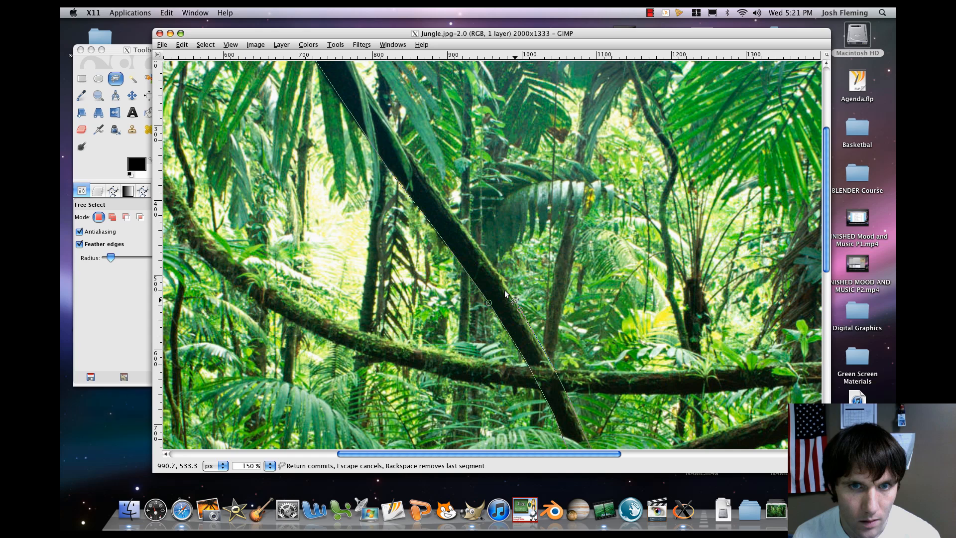
pyautogui.click(471, 234)
pyautogui.moveTo(471, 234); pyautogui.dragTo(527, 308)
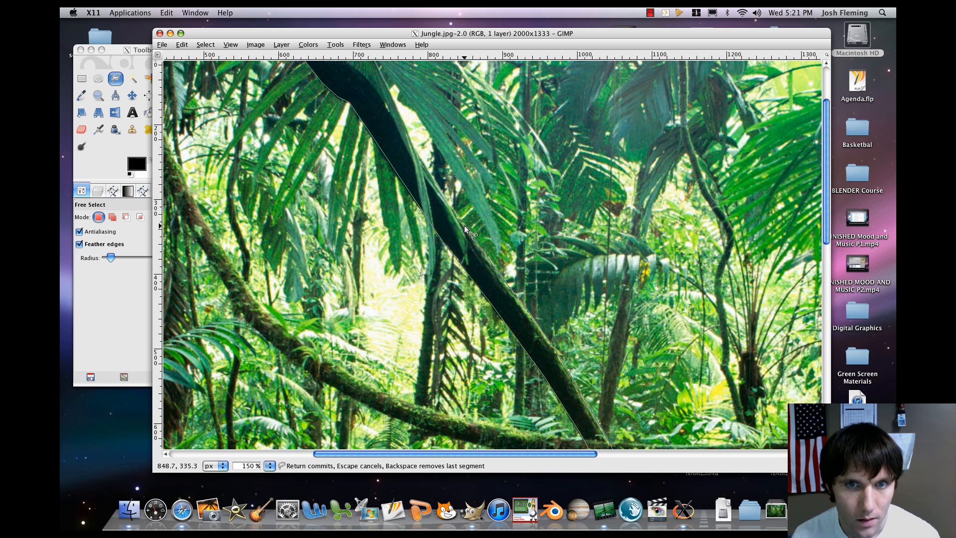
pyautogui.click(449, 205)
pyautogui.moveTo(449, 205); pyautogui.dragTo(486, 290)
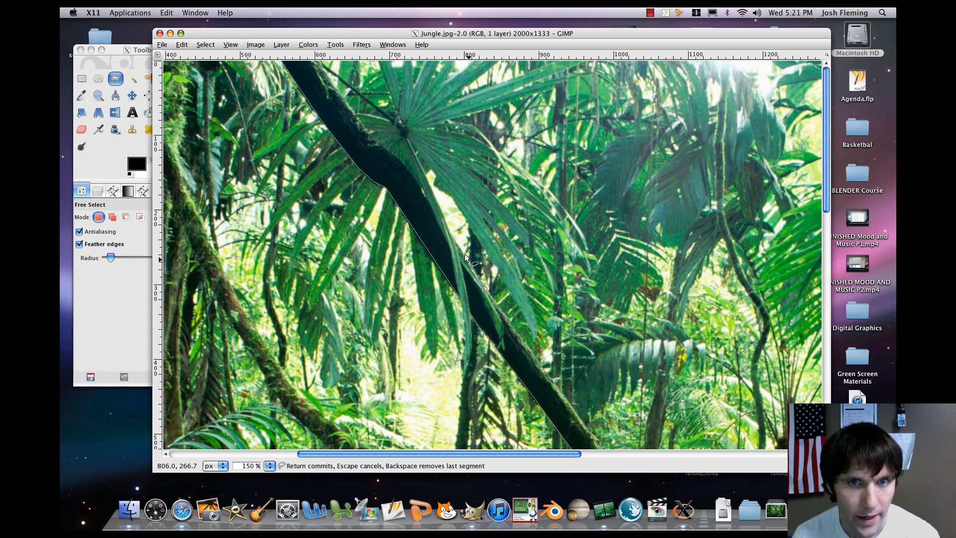
# Step: Outline the rest of the trunk's right edge past the photo's upper border, and close the outline into a selection
pyautogui.click(434, 210)
pyautogui.click(413, 180)
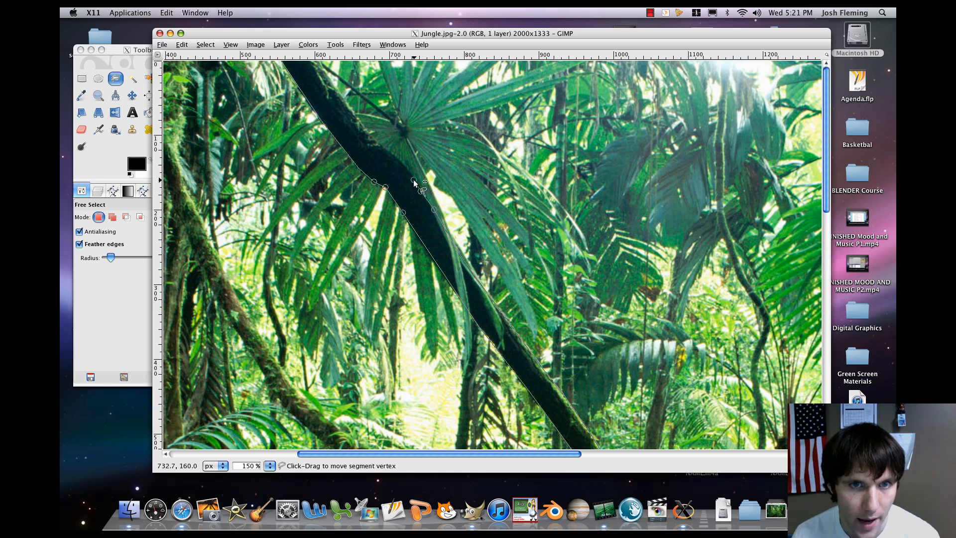
pyautogui.click(378, 145)
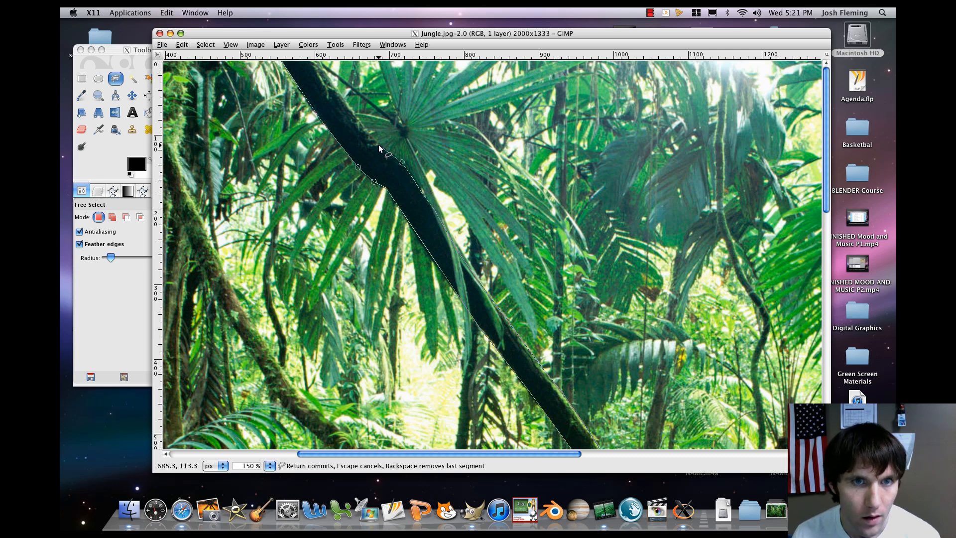
pyautogui.click(364, 126)
pyautogui.moveTo(398, 158); pyautogui.dragTo(495, 286)
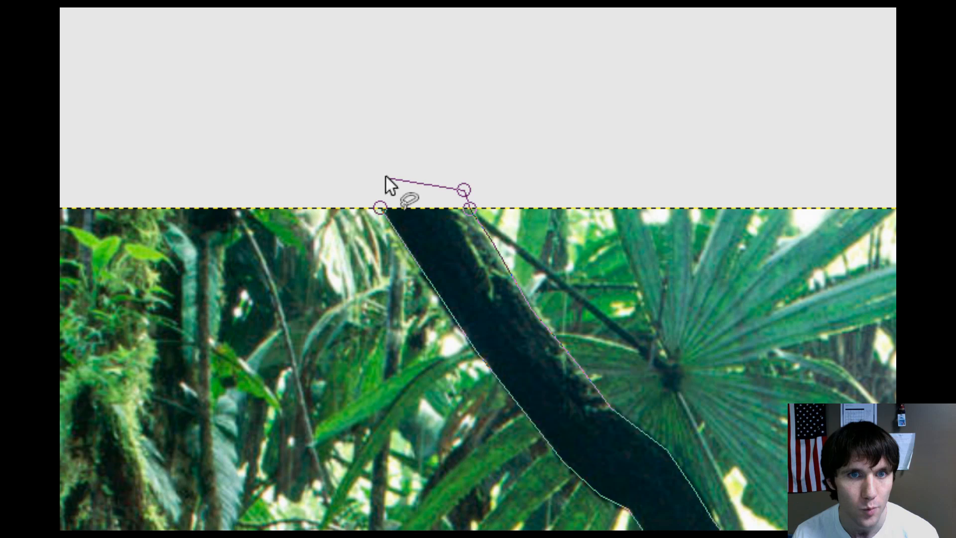
pyautogui.click(386, 176)
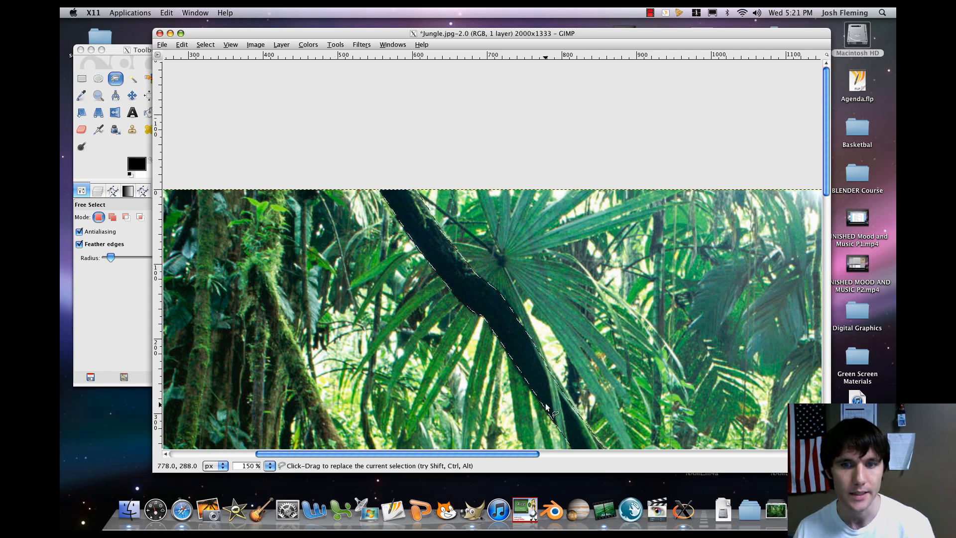
# Step: Bring the Toolbox window in front of the image window
pyautogui.moveTo(535, 319); pyautogui.dragTo(463, 262)
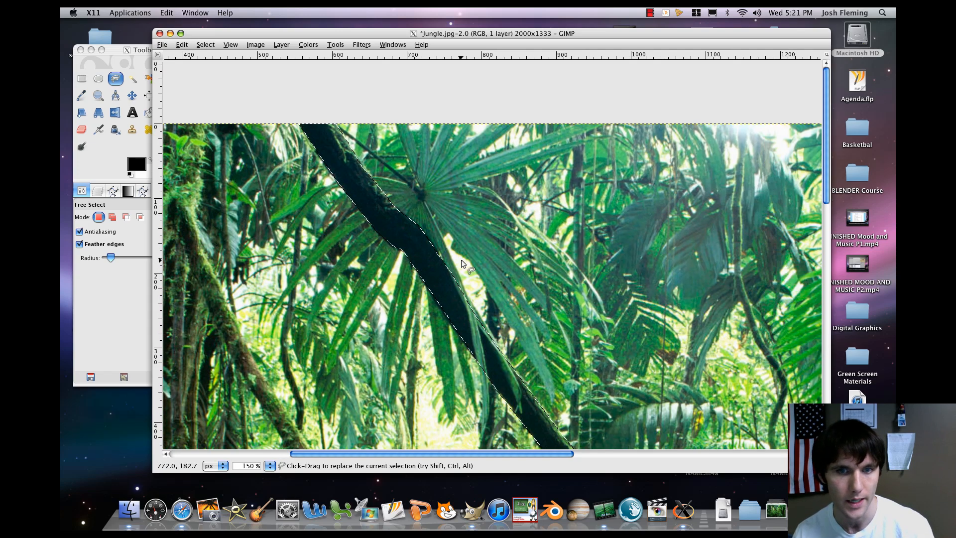
pyautogui.click(125, 52)
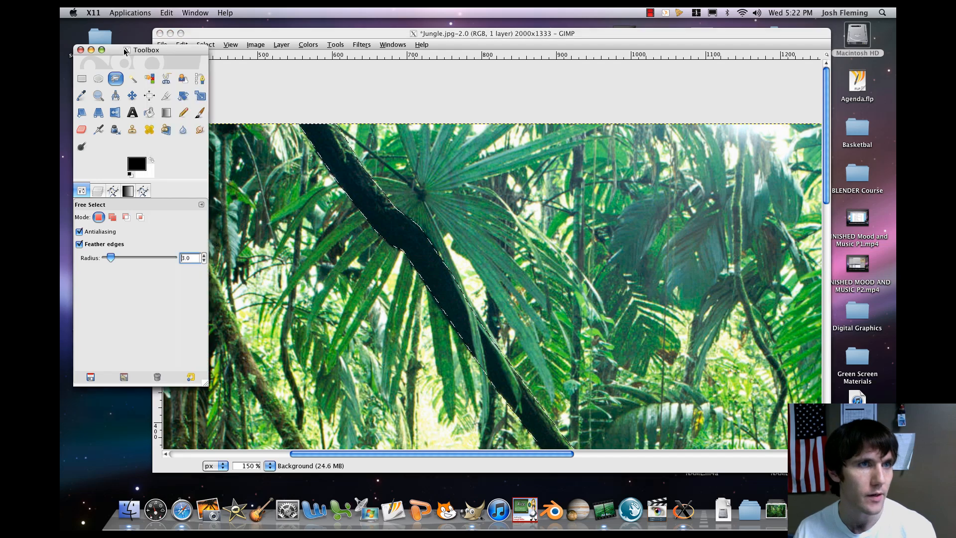
# Step: Reposition the Toolbox window, set Free Select to subtract from the current selection, and return to the jungle image
pyautogui.moveTo(125, 52); pyautogui.dragTo(217, 66)
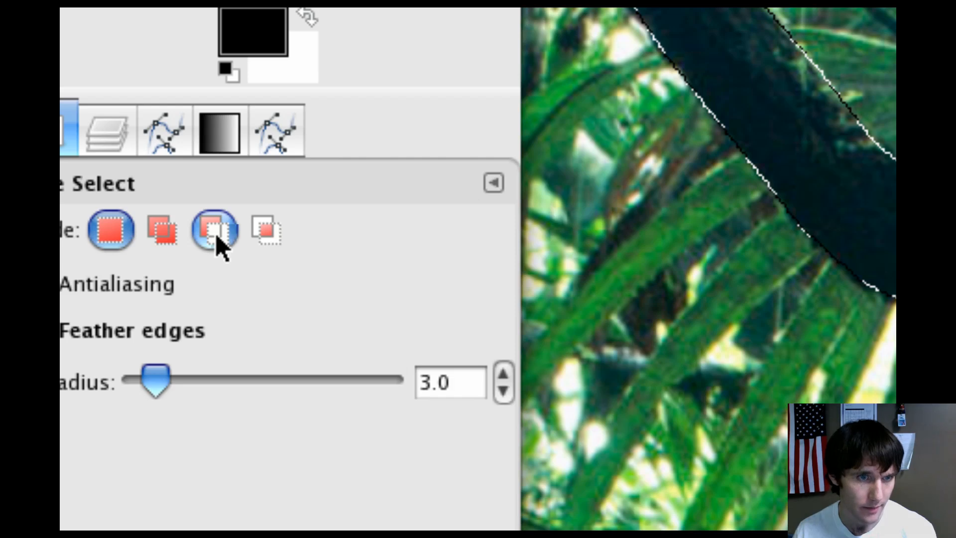
pyautogui.click(216, 233)
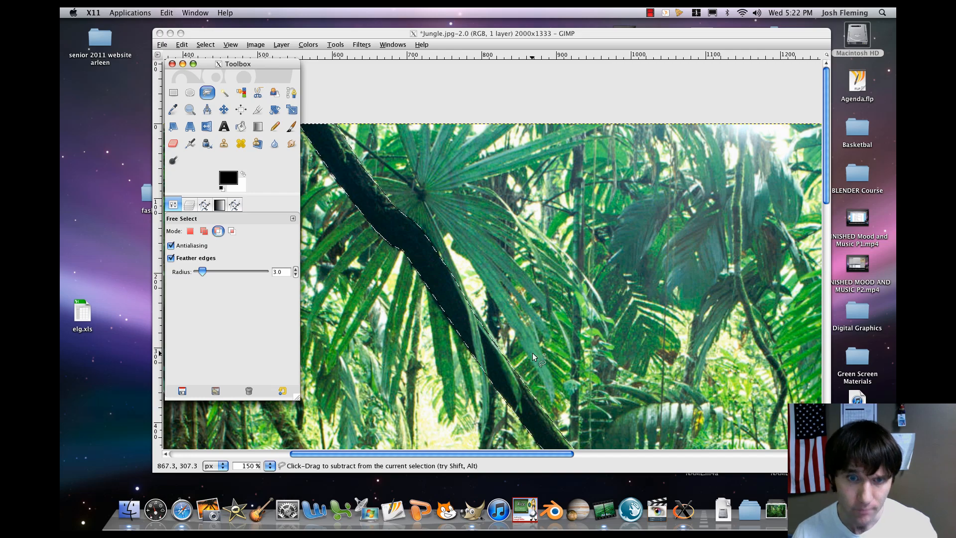
pyautogui.click(521, 338)
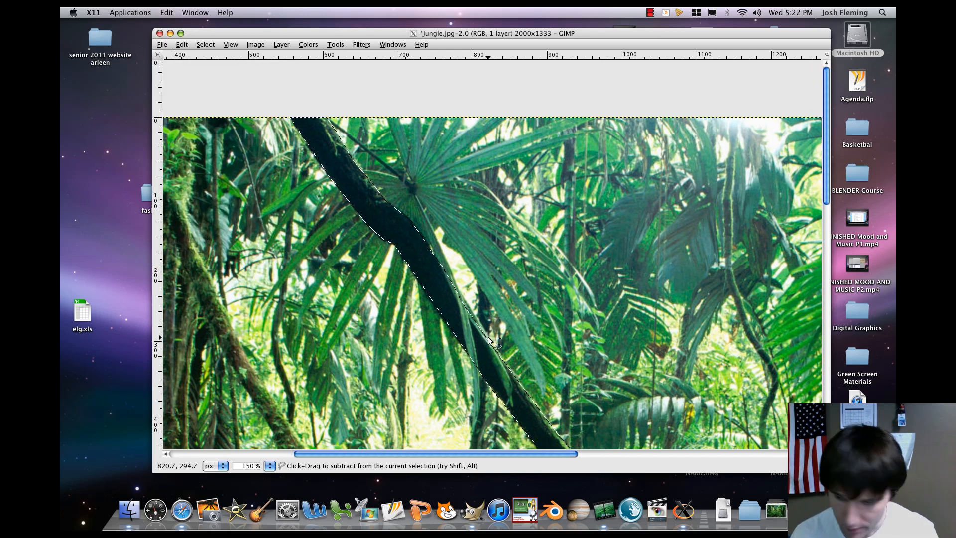
# Step: Outline the long palm leaf crossing the upper trunk and subtract it from the trunk selection
pyautogui.scroll(2, 488, 341)
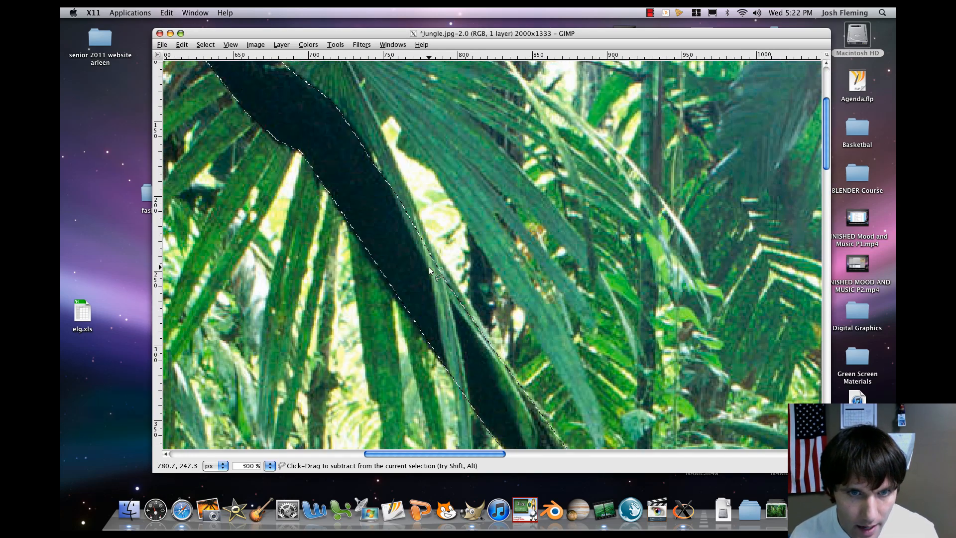
pyautogui.moveTo(429, 267); pyautogui.dragTo(400, 215)
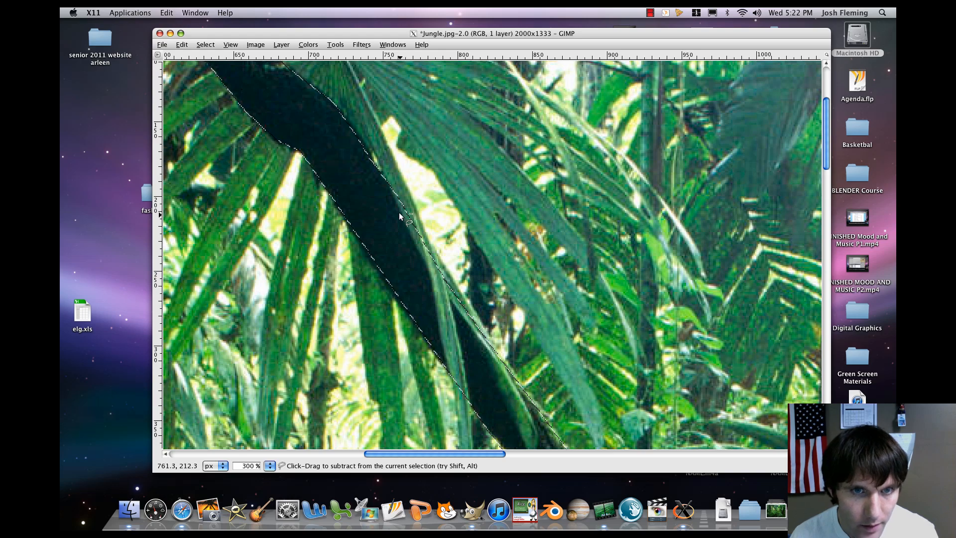
pyautogui.click(398, 208)
pyautogui.click(431, 276)
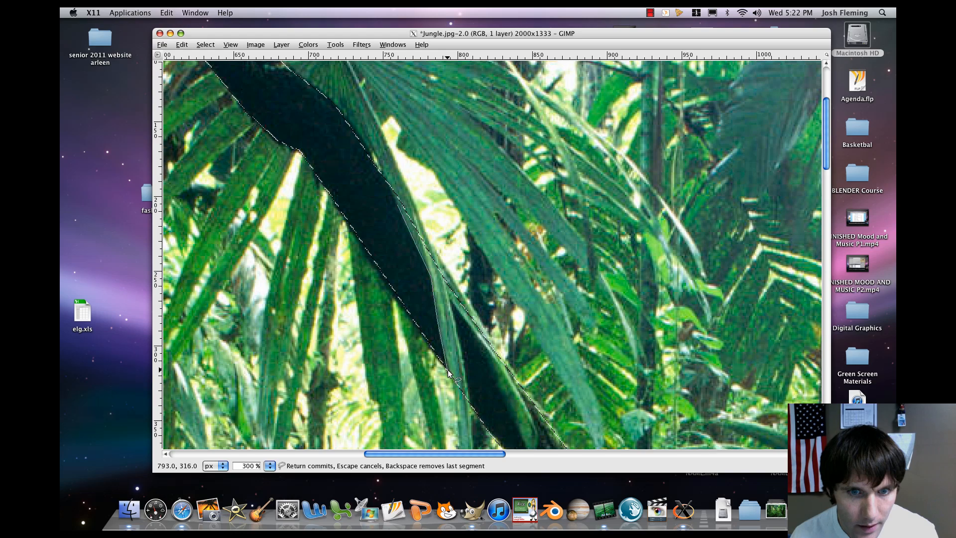
pyautogui.click(469, 400)
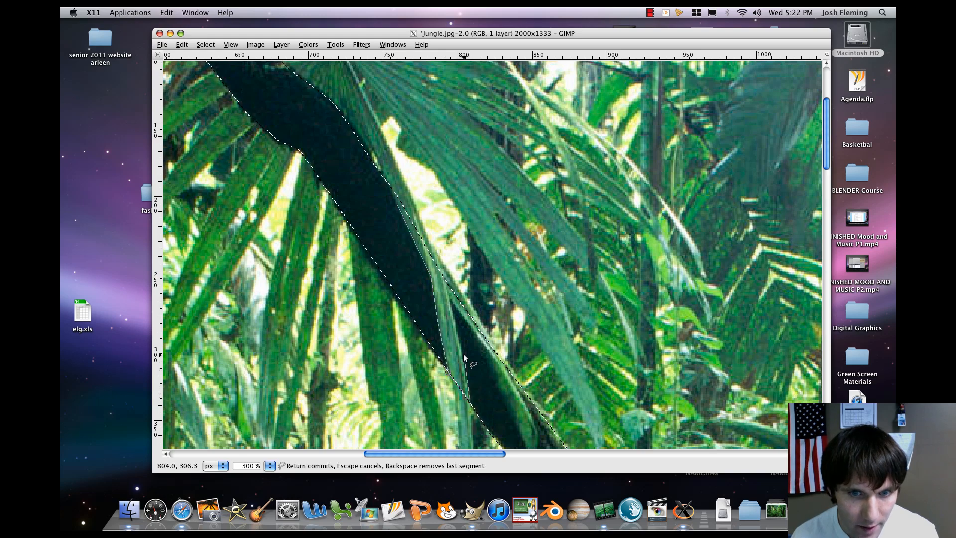
pyautogui.click(464, 354)
pyautogui.click(453, 314)
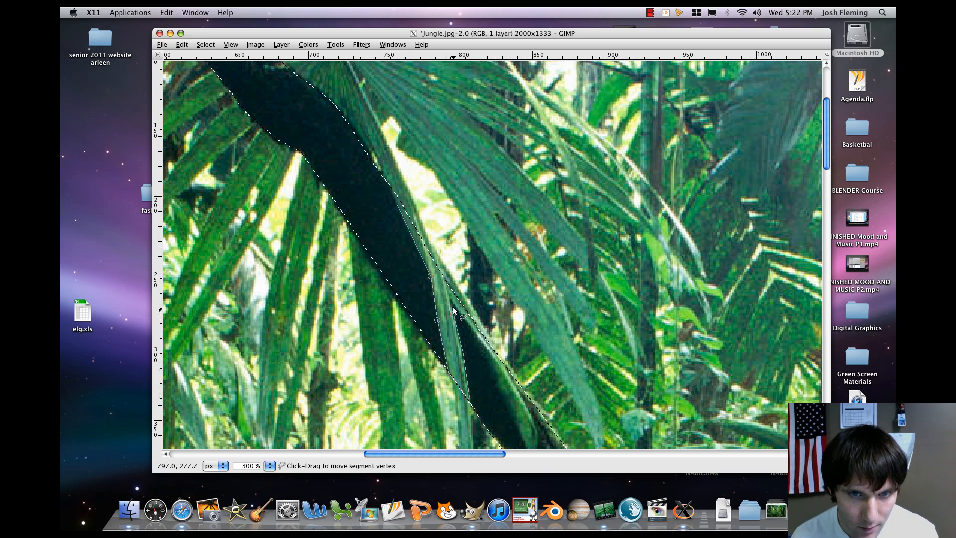
pyautogui.click(447, 263)
pyautogui.click(414, 204)
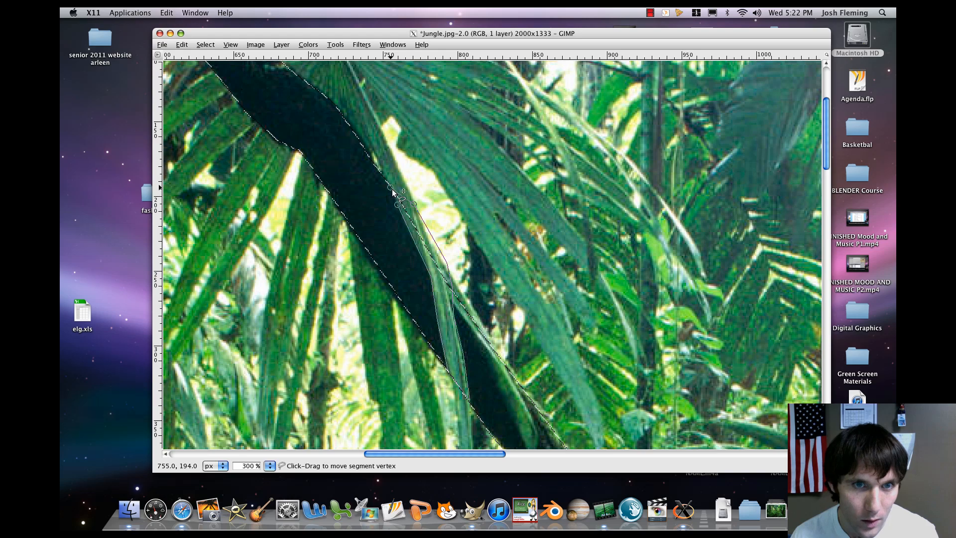
pyautogui.click(398, 205)
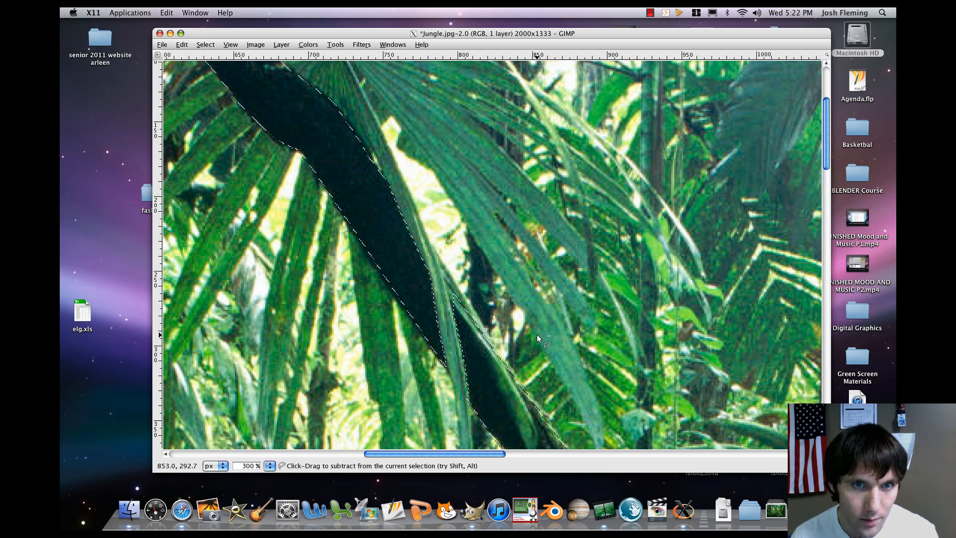
# Step: Subtract the narrow pointed leaf overlapping the trunk's right edge, just below the crossing palm leaf, from the selection
pyautogui.scroll(-10, 535, 334)
pyautogui.hscroll(5, 535, 334)
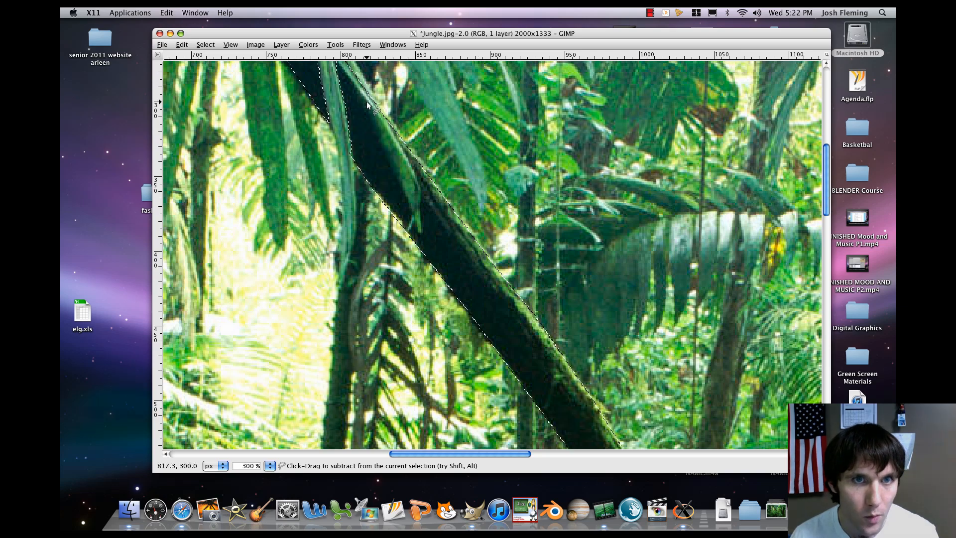
pyautogui.scroll(2, 366, 128)
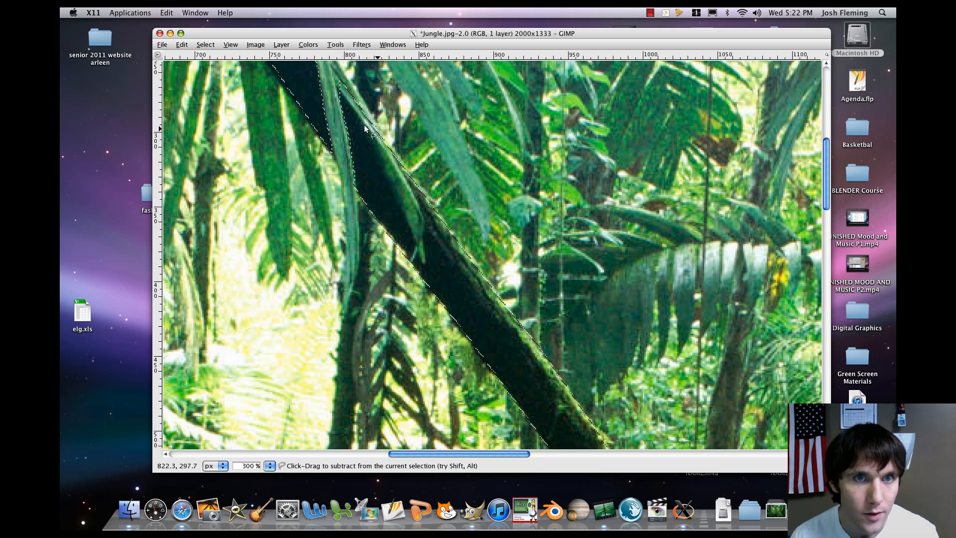
pyautogui.click(342, 94)
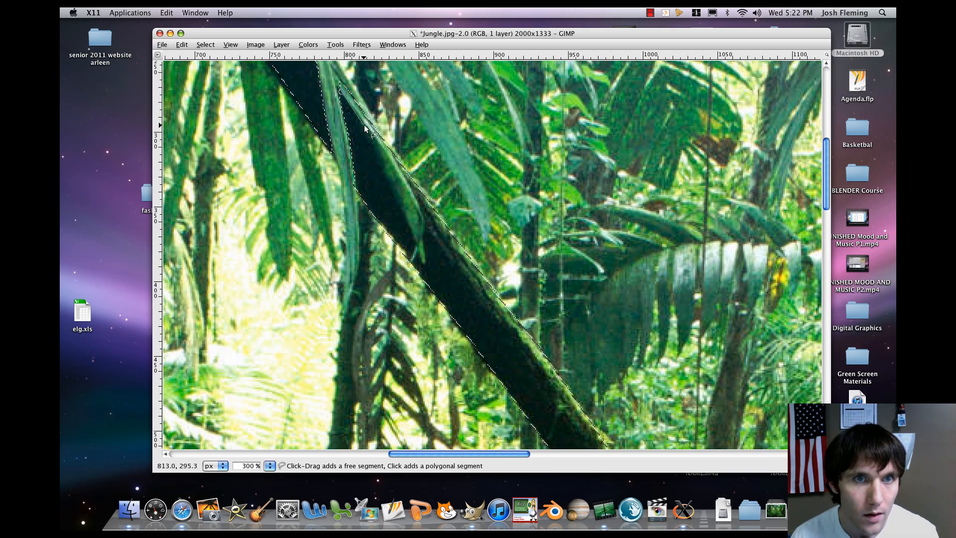
pyautogui.click(394, 193)
pyautogui.click(405, 218)
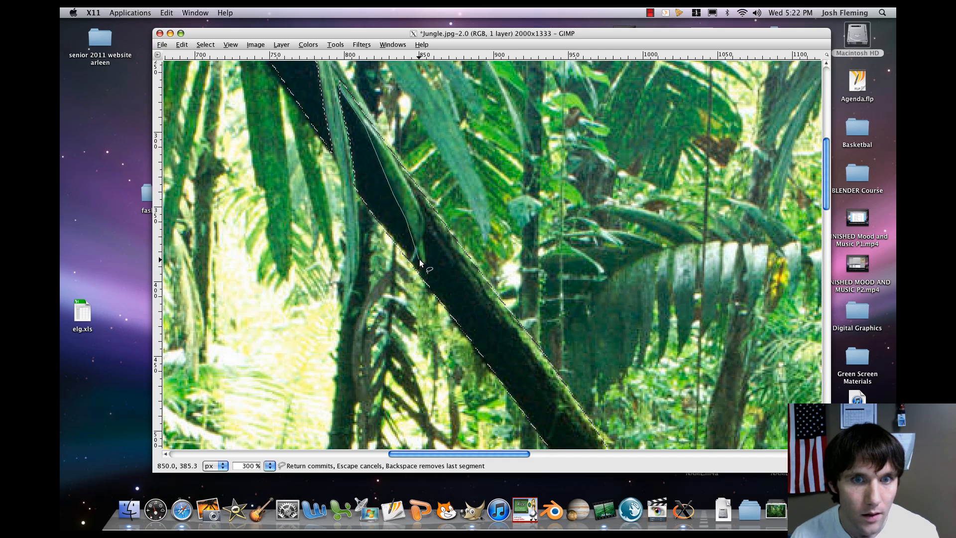
pyautogui.click(424, 262)
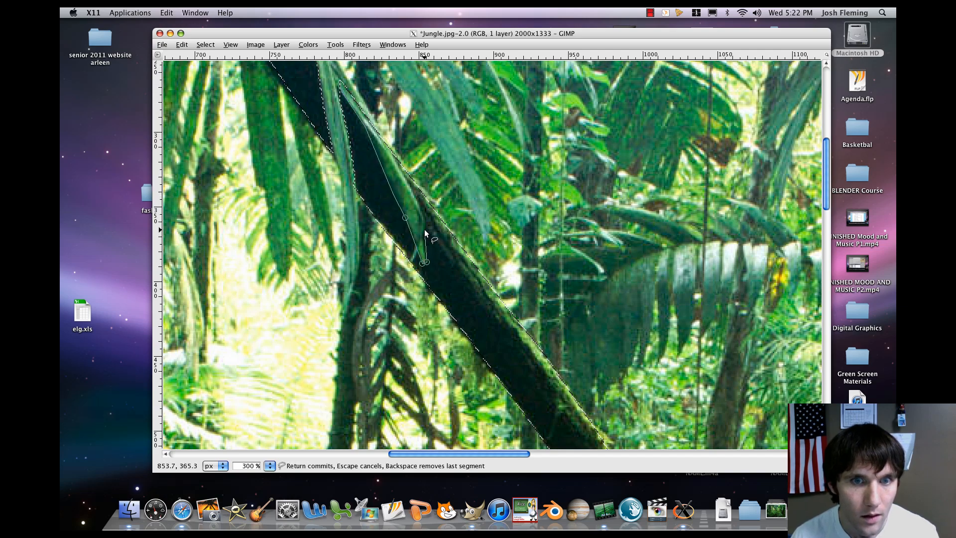
pyautogui.click(423, 206)
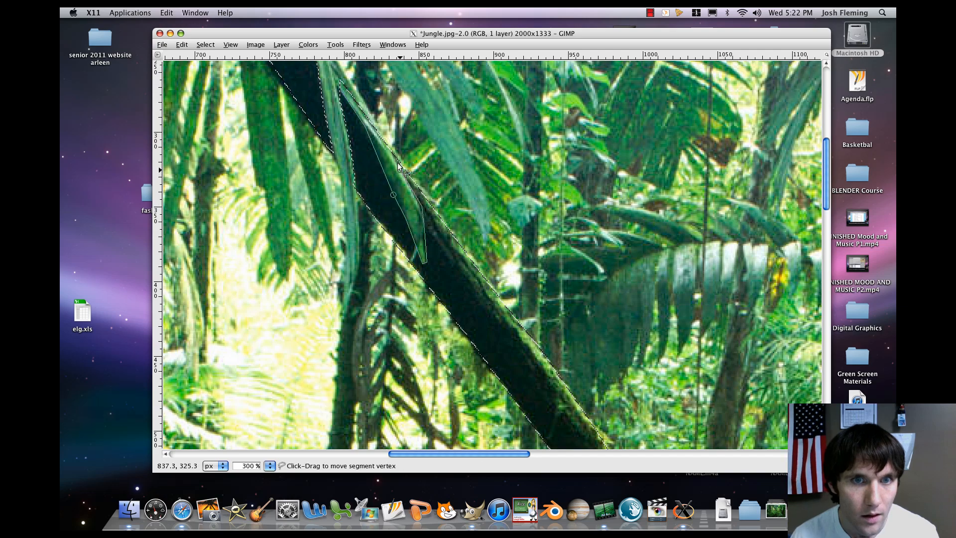
pyautogui.click(388, 102)
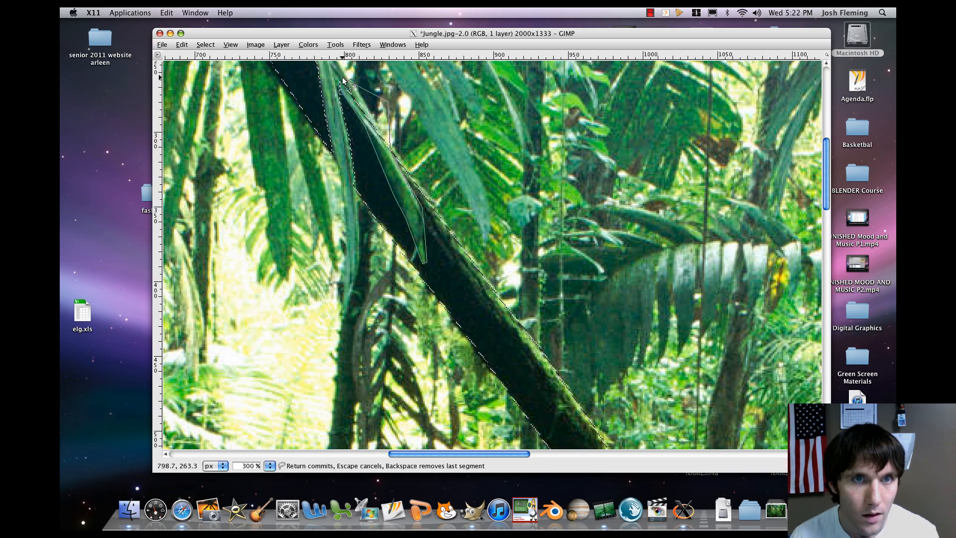
pyautogui.click(384, 133)
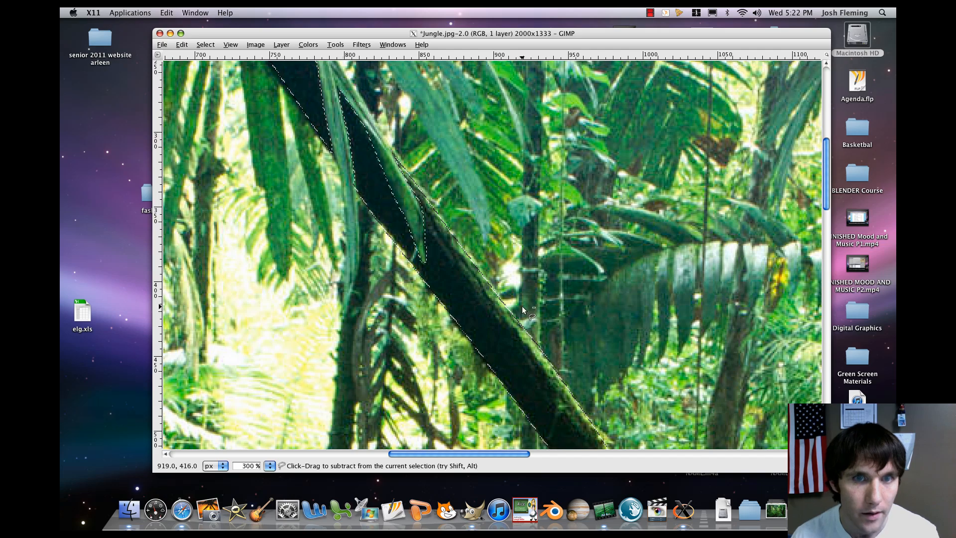
# Step: Subtract the four-sided area where the mossy horizontal branch crosses the trunk from the selection
pyautogui.scroll(-5, 449, 224)
pyautogui.hscroll(4, 507, 309)
pyautogui.scroll(-6, 507, 309)
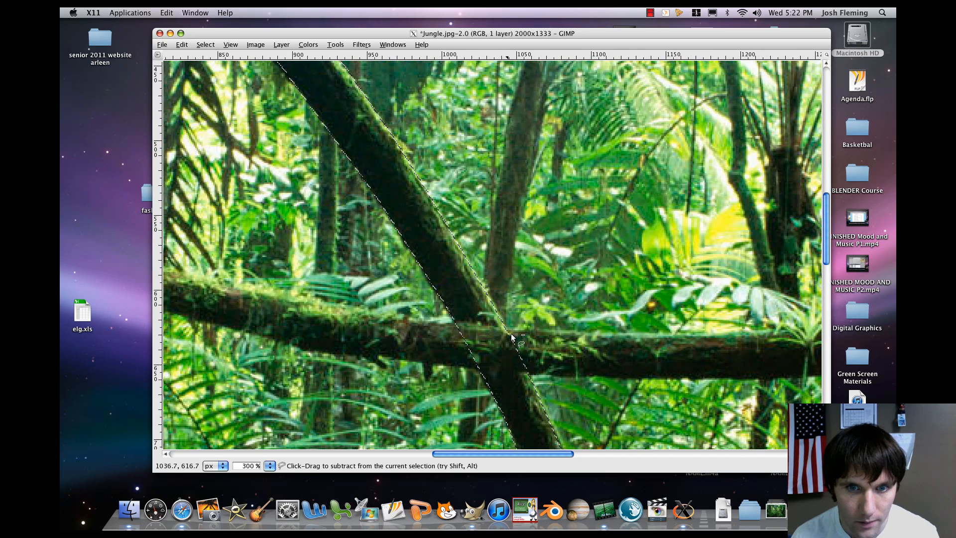
pyautogui.hscroll(2, 474, 279)
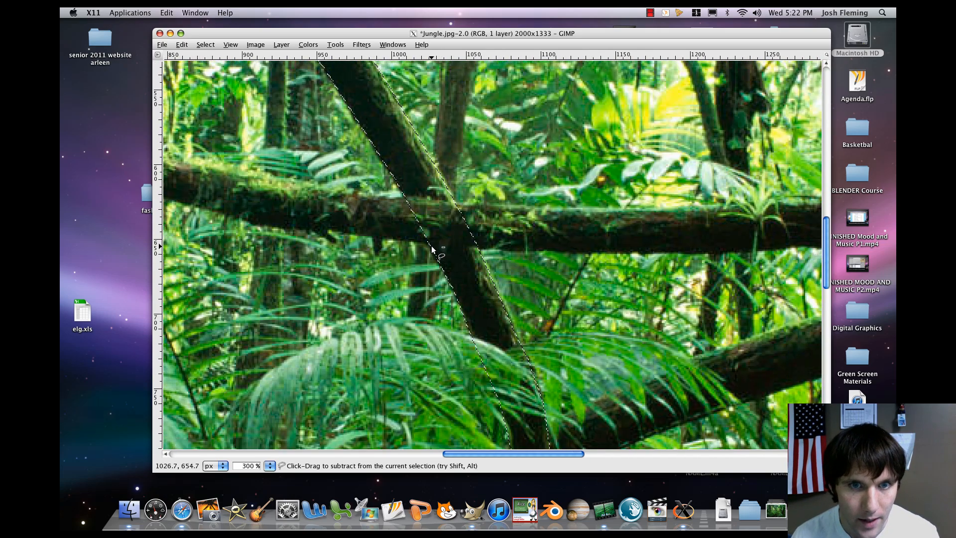
pyautogui.keyDown('ctrl'); pyautogui.click(431, 247); pyautogui.keyUp('ctrl')
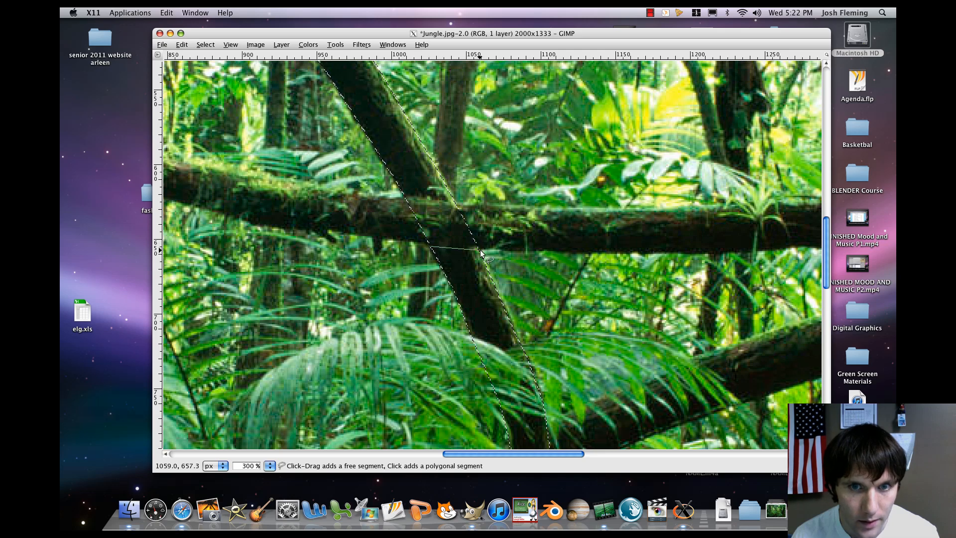
pyautogui.click(480, 250)
pyautogui.click(454, 202)
pyautogui.click(406, 201)
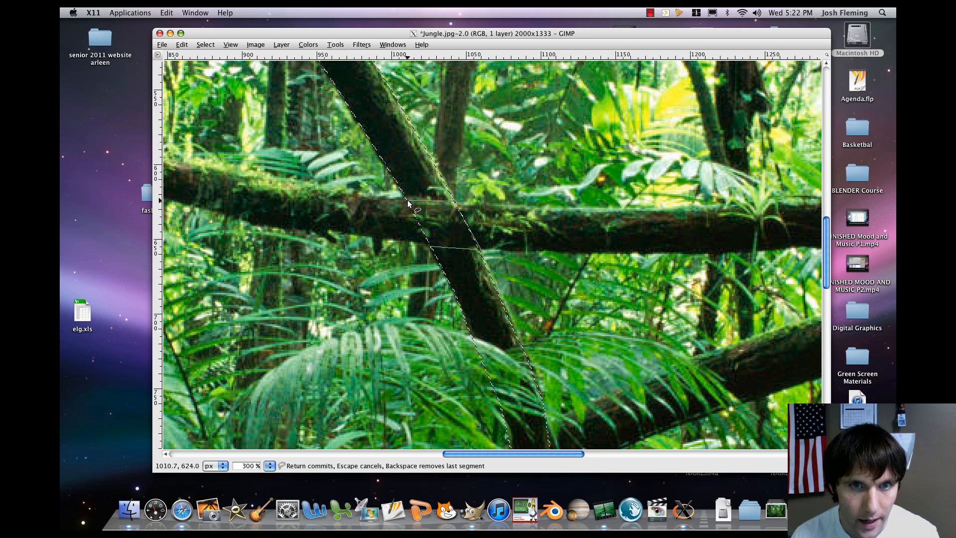
pyautogui.click(430, 246)
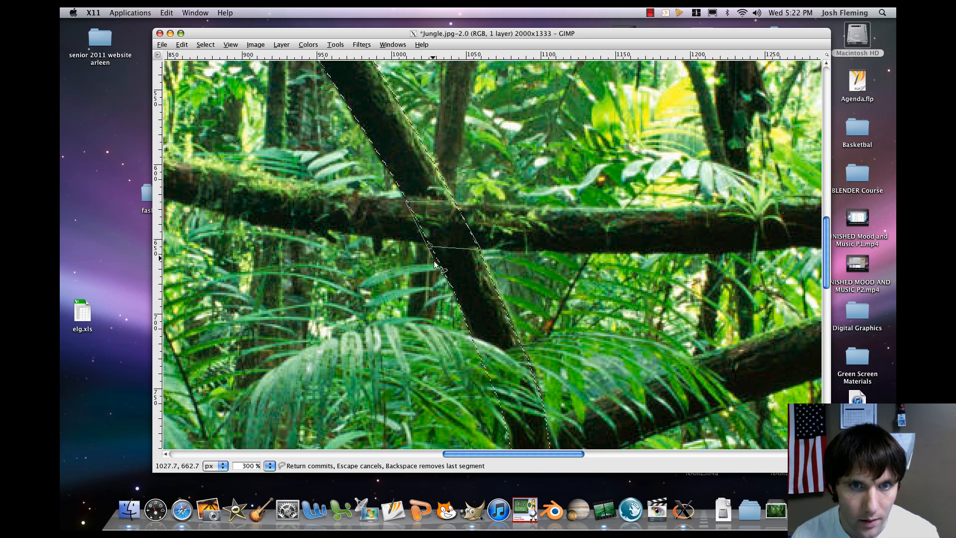
pyautogui.click(439, 234)
# Step: Outline the fern fronds covering the trunk below the horizontal branch, following their jagged lower tips, and subtract them from the selection
pyautogui.scroll(-5, 516, 336)
pyautogui.hscroll(2, 517, 335)
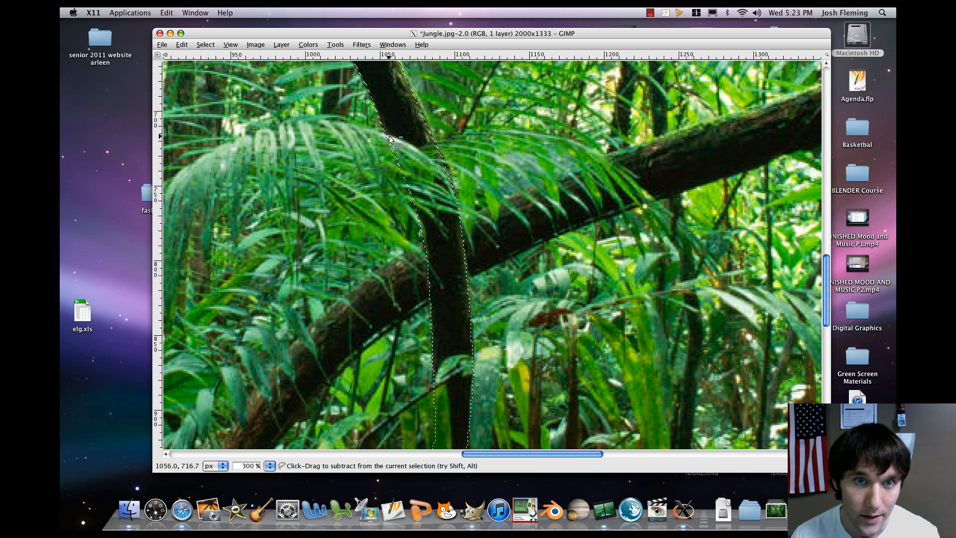
pyautogui.click(390, 138)
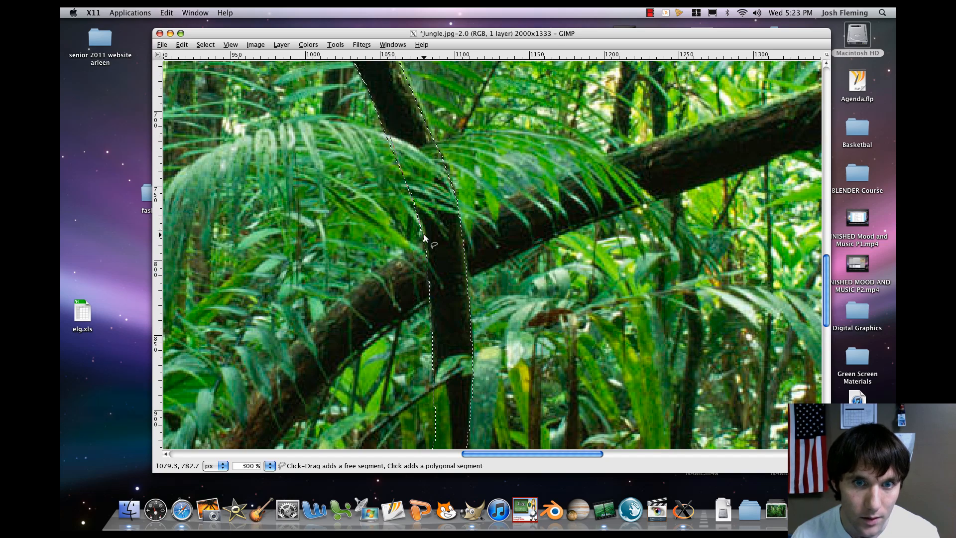
pyautogui.click(425, 235)
pyautogui.click(420, 210)
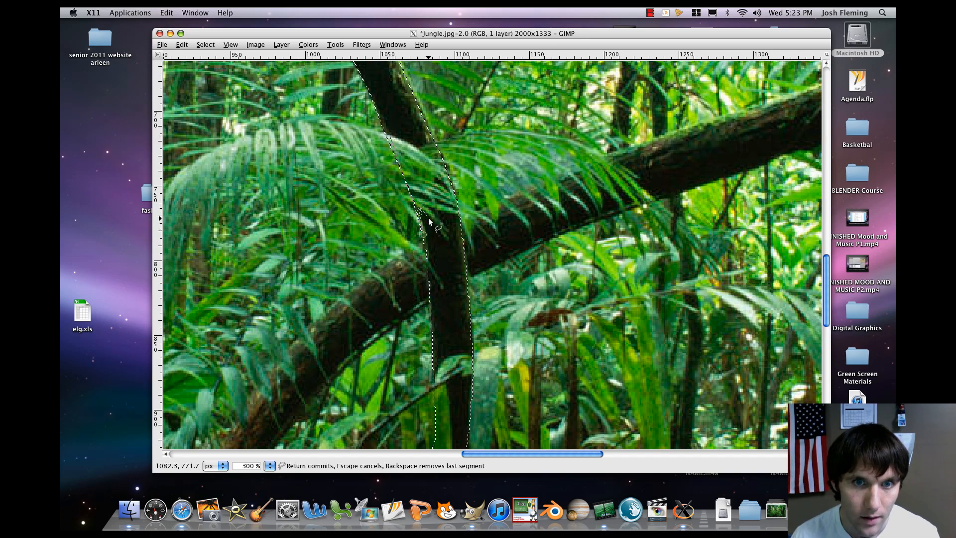
pyautogui.click(447, 241)
pyautogui.click(447, 232)
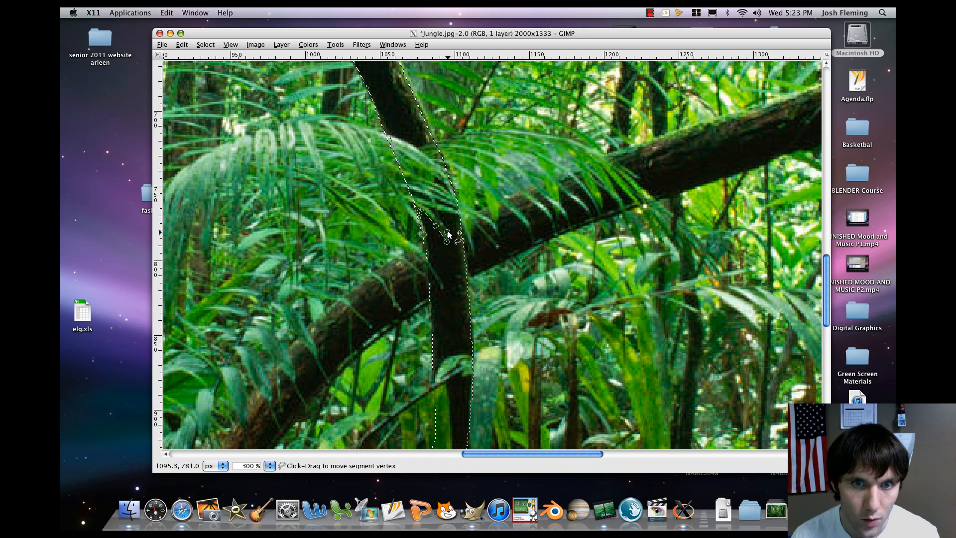
pyautogui.click(448, 225)
pyautogui.click(435, 213)
pyautogui.click(440, 210)
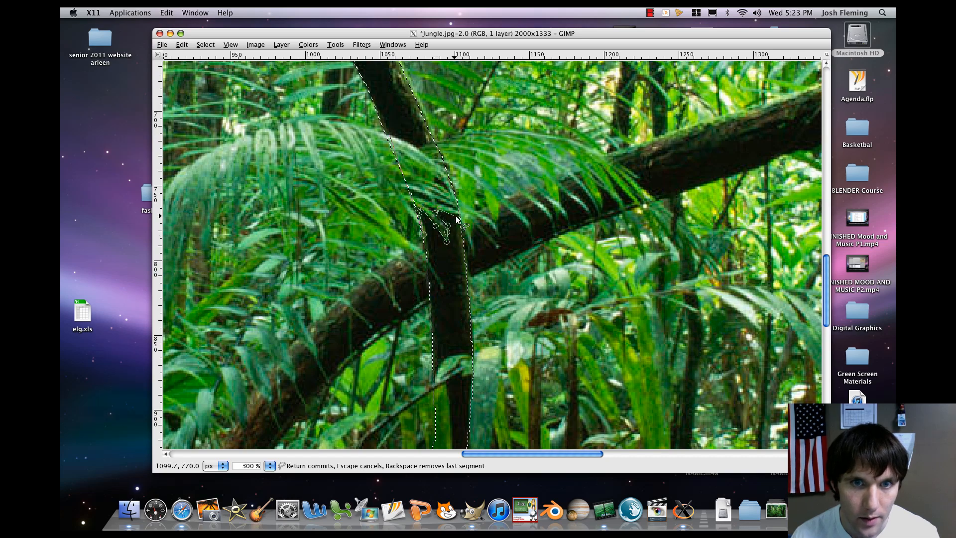
pyautogui.click(468, 192)
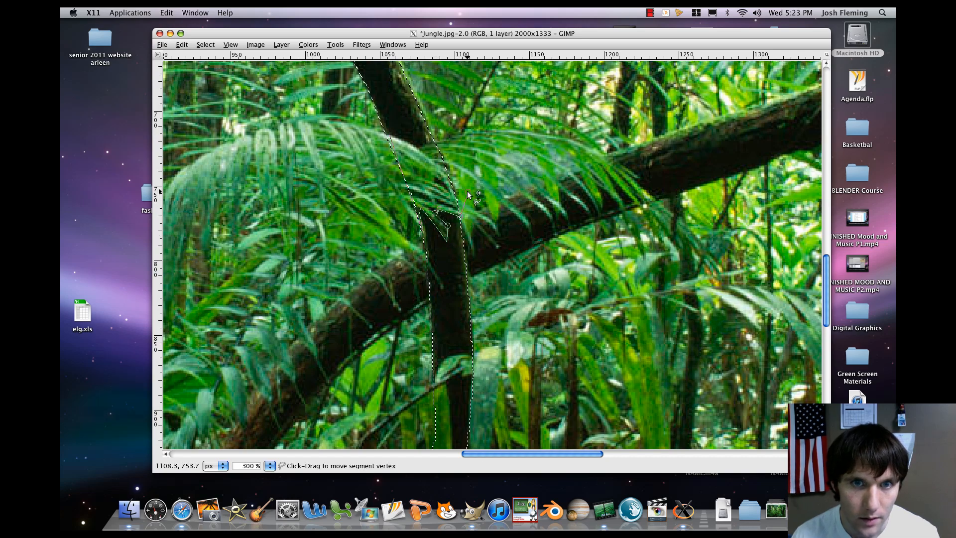
pyautogui.click(447, 166)
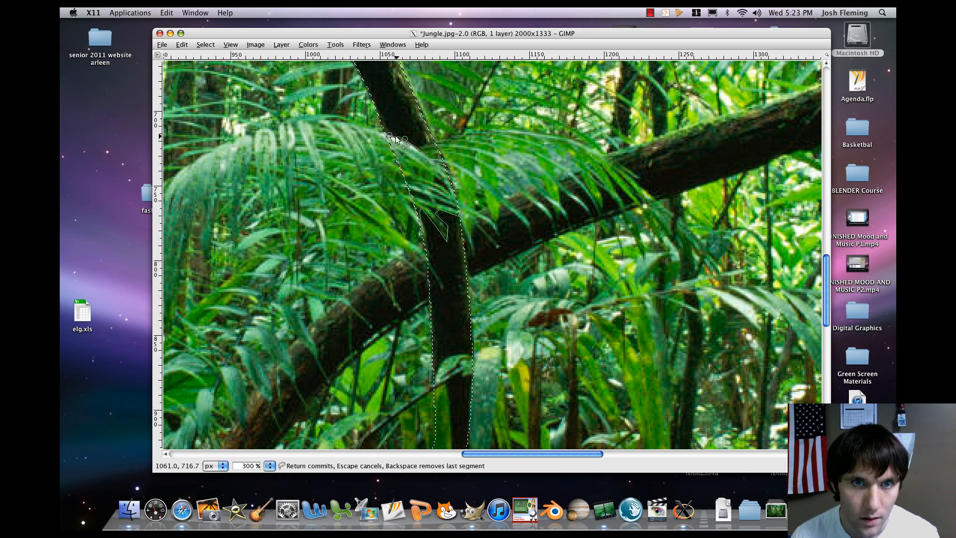
pyautogui.click(439, 215)
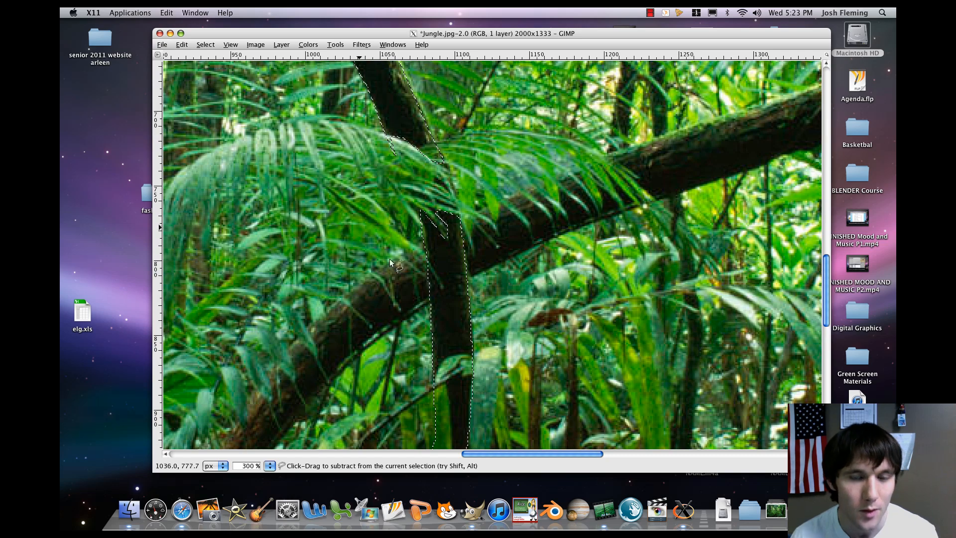
# Step: Outline the small curved leaf and stem crossing the trunk below the fern-covered section and subtract them from the selection
pyautogui.scroll(-5, 390, 262)
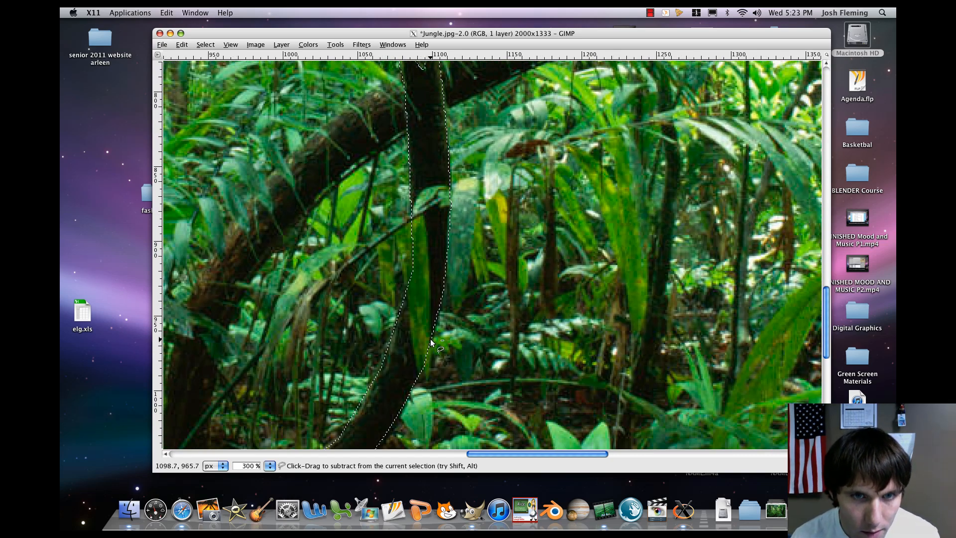
pyautogui.keyDown('ctrl'); pyautogui.click(431, 340); pyautogui.keyUp('ctrl')
pyautogui.click(428, 239)
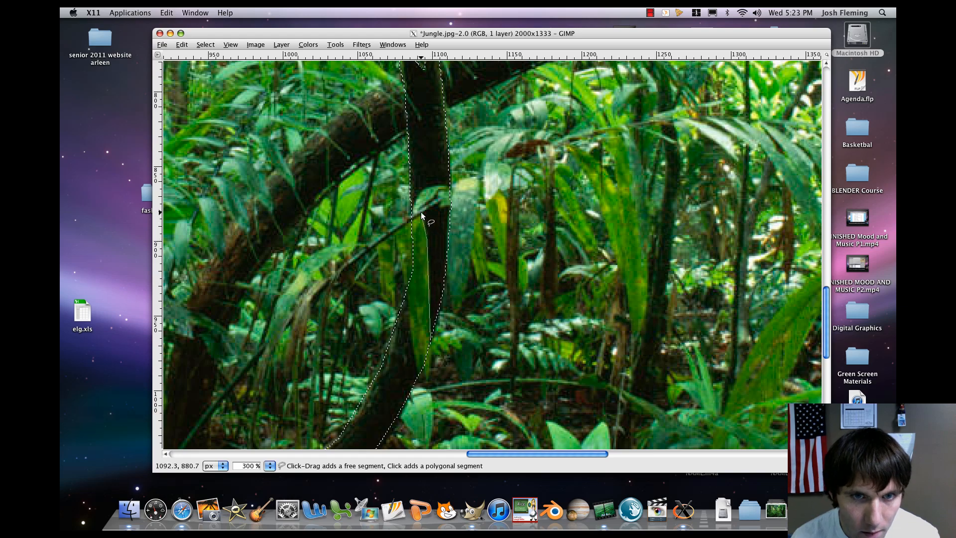
pyautogui.click(422, 213)
pyautogui.click(440, 203)
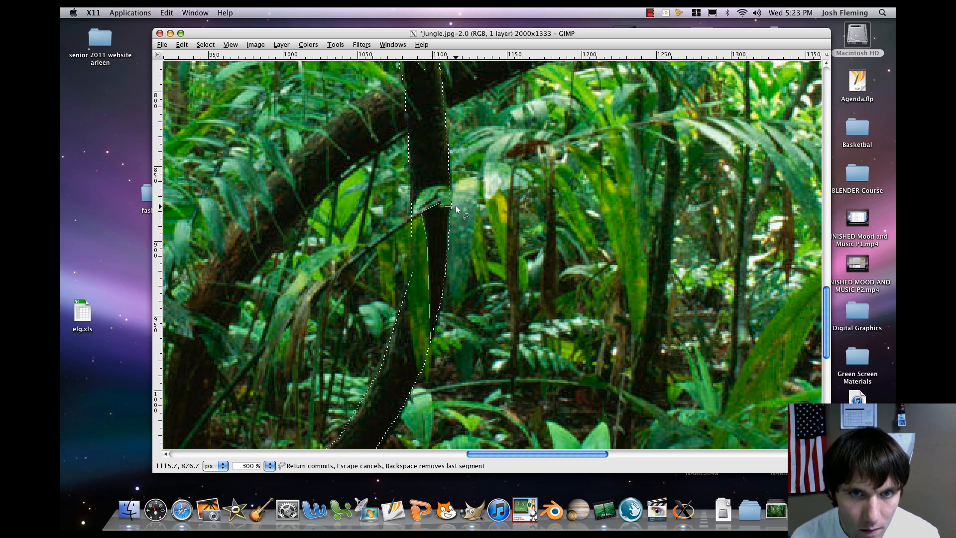
pyautogui.click(456, 205)
pyautogui.click(450, 186)
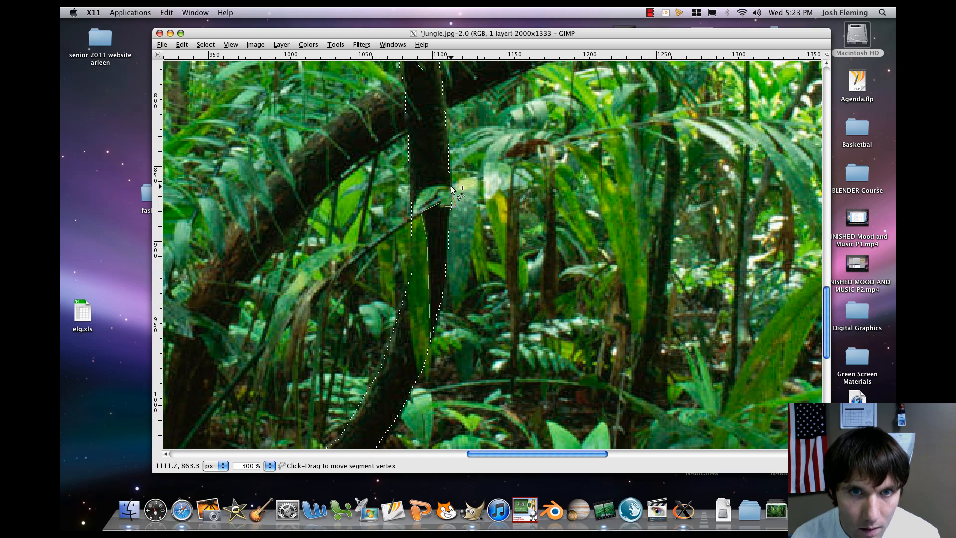
pyautogui.click(440, 185)
pyautogui.click(425, 189)
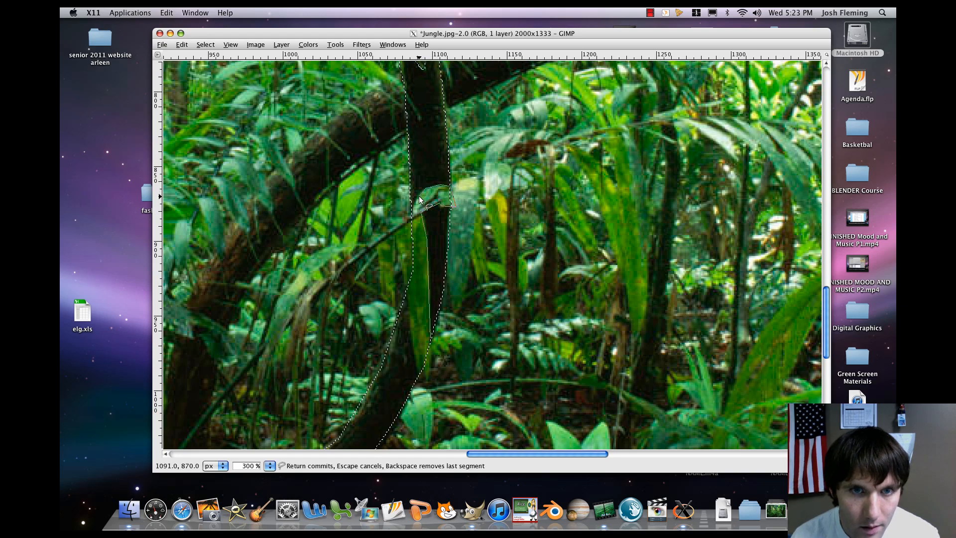
pyautogui.click(416, 200)
pyautogui.click(408, 213)
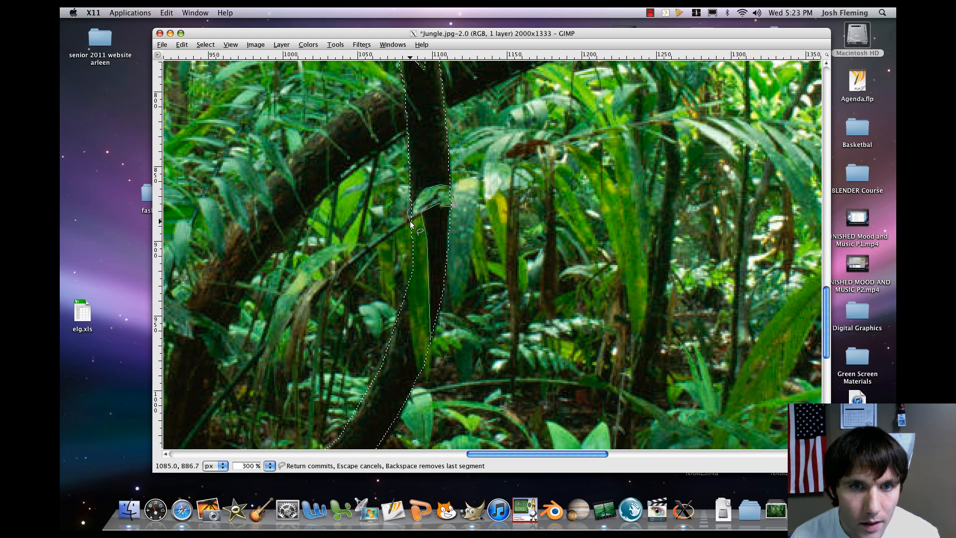
pyautogui.click(411, 221)
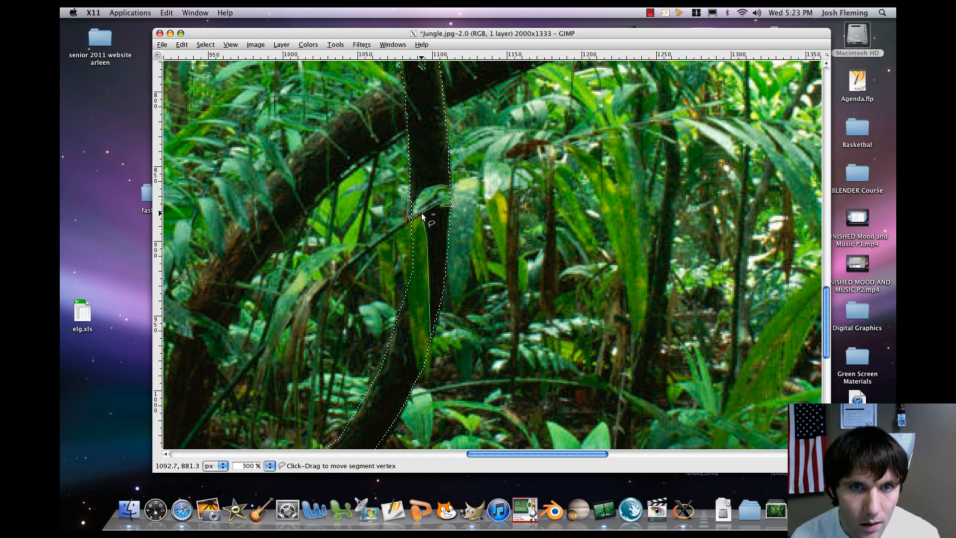
pyautogui.doubleClick(421, 214)
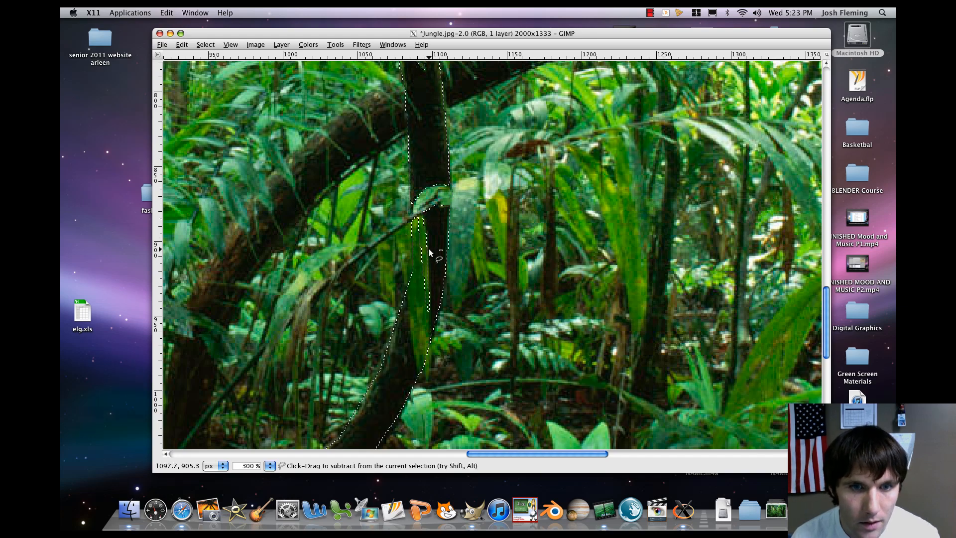
# Step: Subtract the long narrow vertical leaf hanging over the trunk, just below the small crossing leaf, from the selection
pyautogui.click(432, 375)
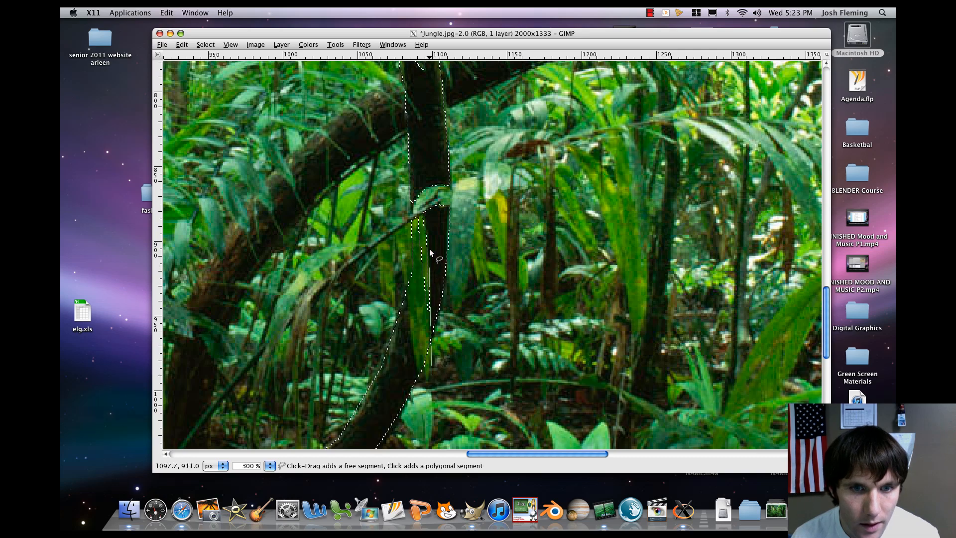
pyautogui.click(427, 213)
pyautogui.click(397, 226)
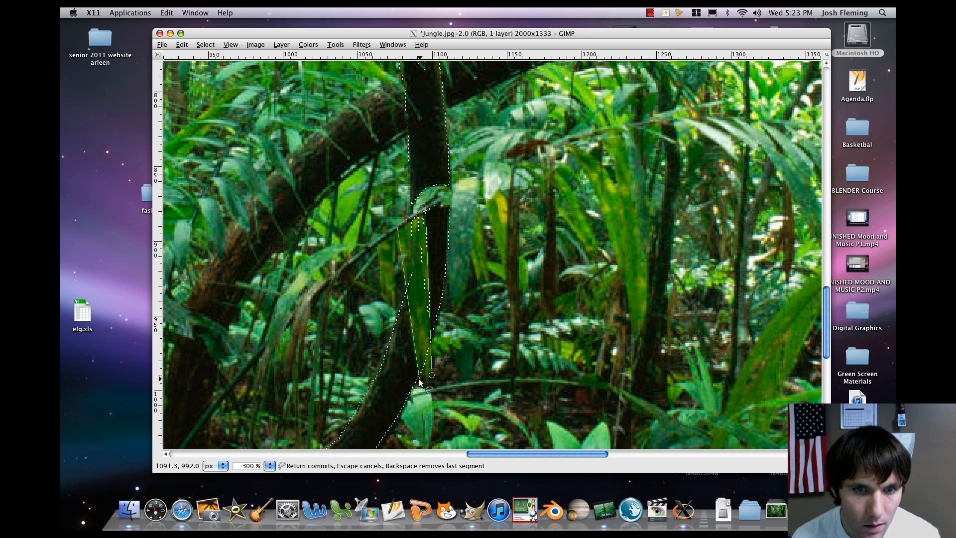
pyautogui.click(431, 374)
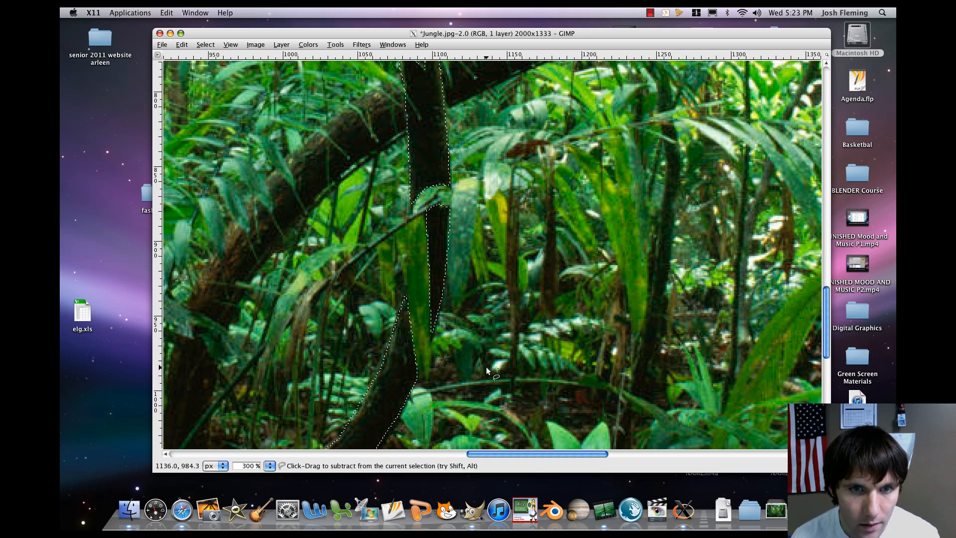
# Step: Examine the trunk selection down to its base for remaining foliage, and check the whole selection against the full image
pyautogui.scroll(-5, 494, 256)
pyautogui.hscroll(-2, 494, 256)
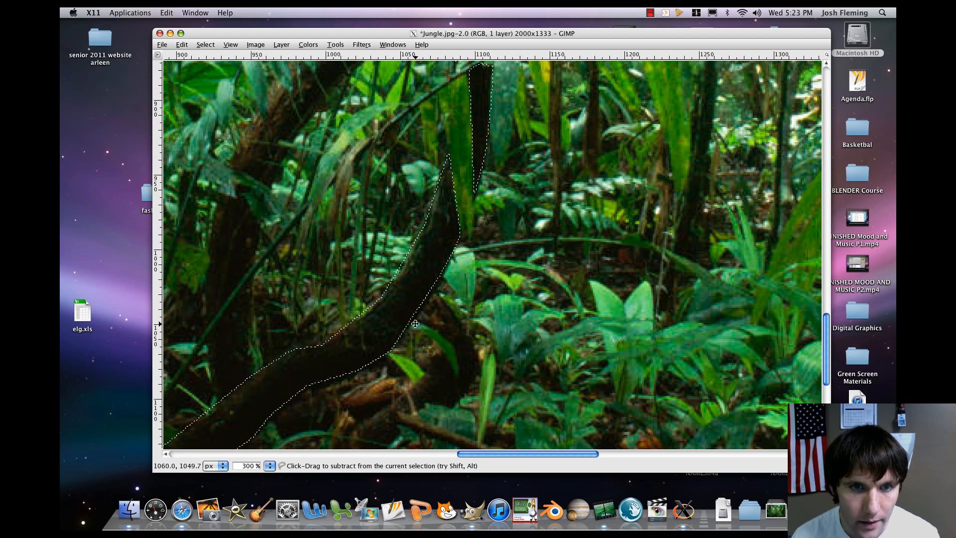
pyautogui.scroll(-5, 494, 256)
pyautogui.hscroll(-5, 503, 244)
pyautogui.scroll(5, 515, 233)
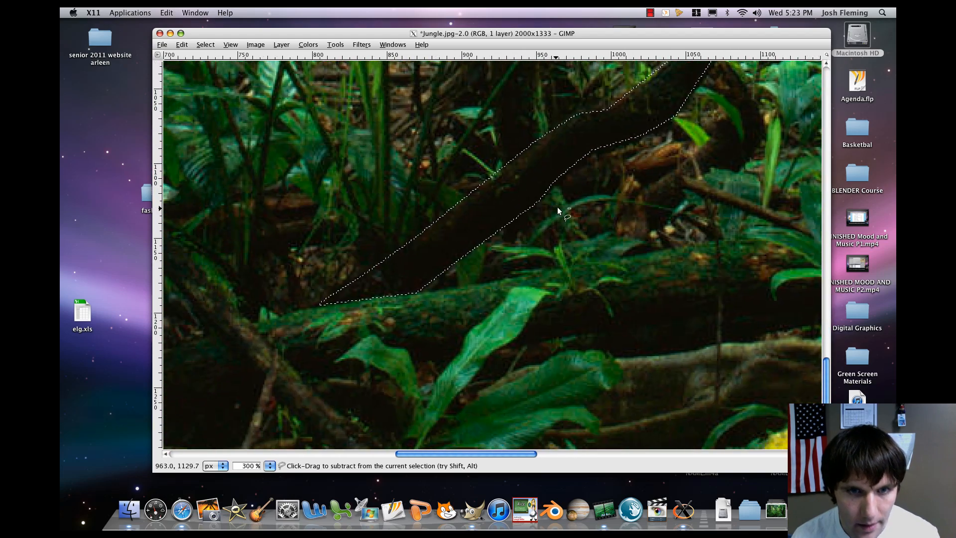
pyautogui.hscroll(4, 498, 249)
pyautogui.scroll(-3, 409, 362)
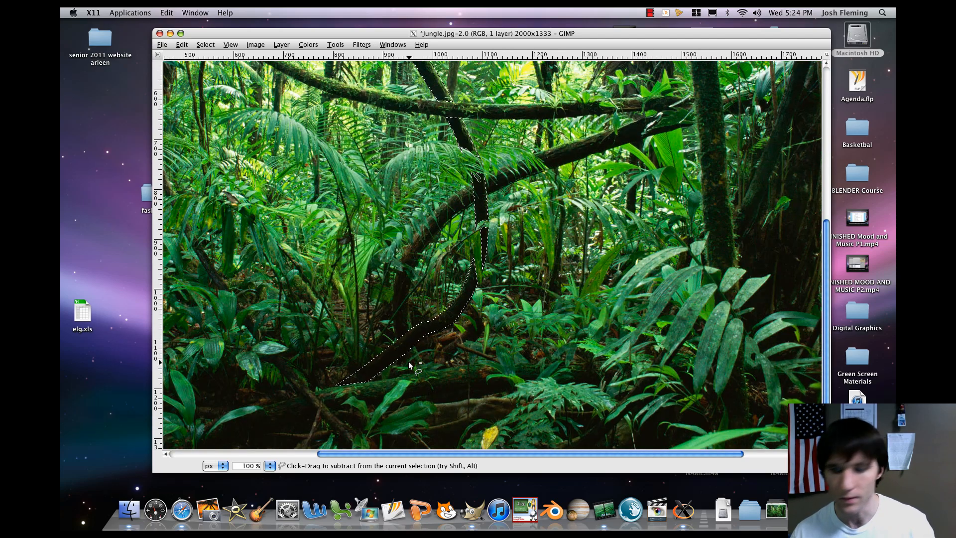
pyautogui.scroll(-1, 408, 360)
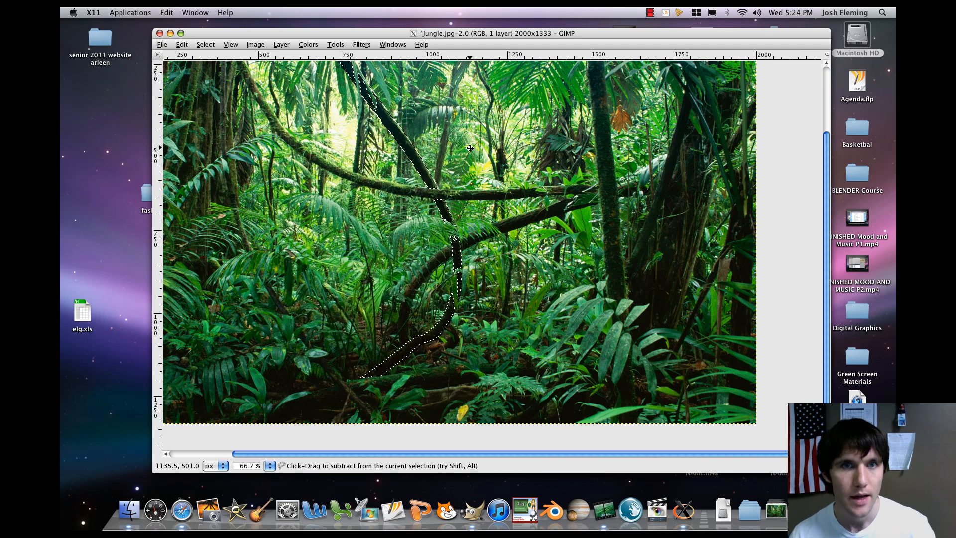
pyautogui.moveTo(469, 168); pyautogui.dragTo(477, 194)
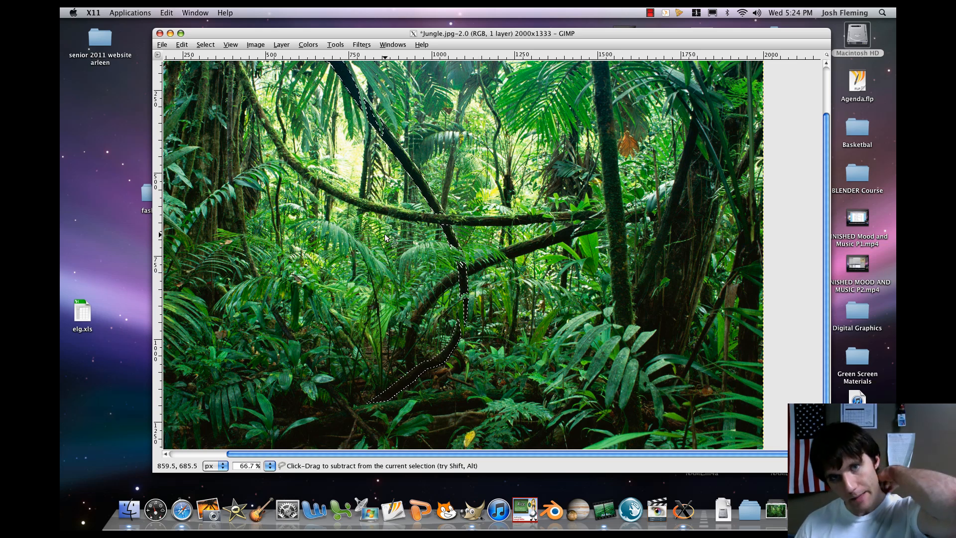
pyautogui.hscroll(-5, 386, 238)
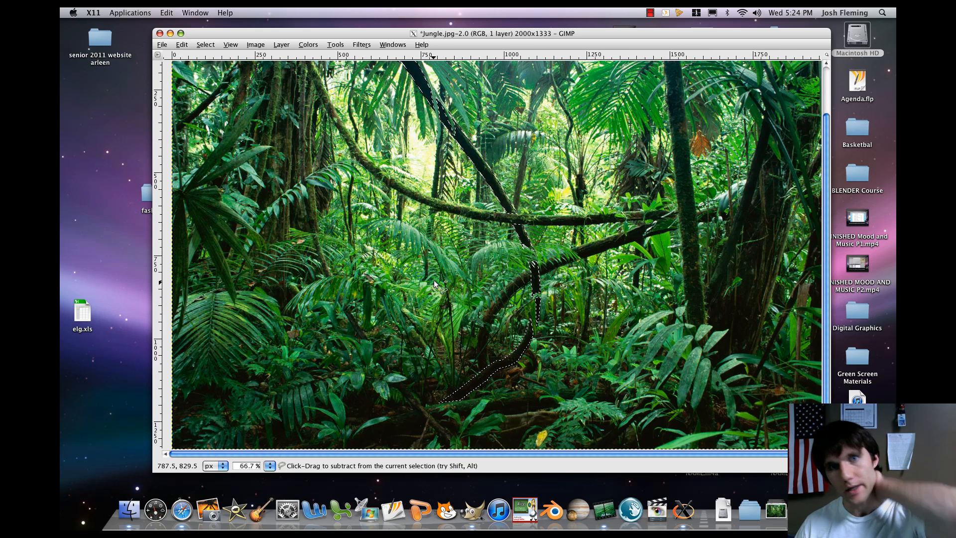
pyautogui.scroll(-1, 433, 259)
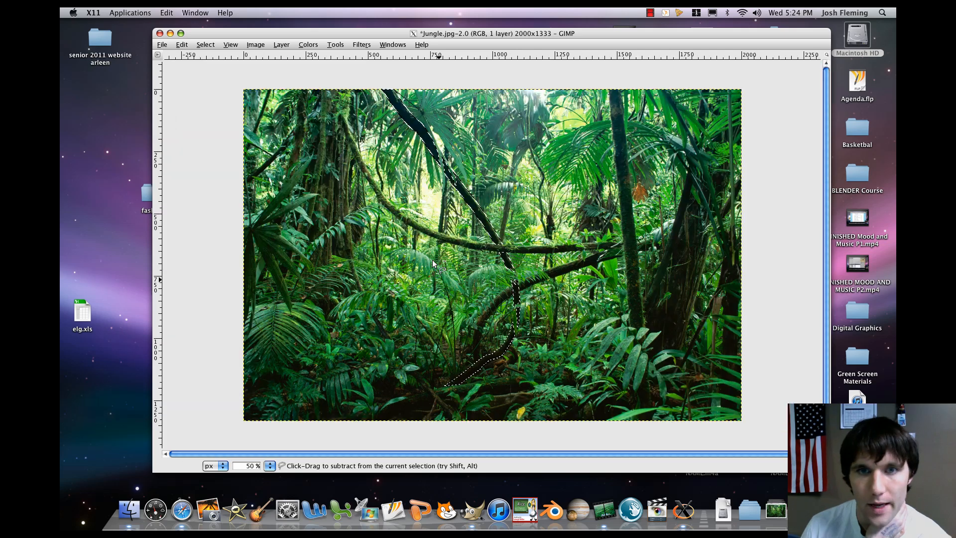
# Step: Bring up the hidden toolbox and set the Blend tool to use the Brushed Aluminium gradient
pyautogui.press('Tab')
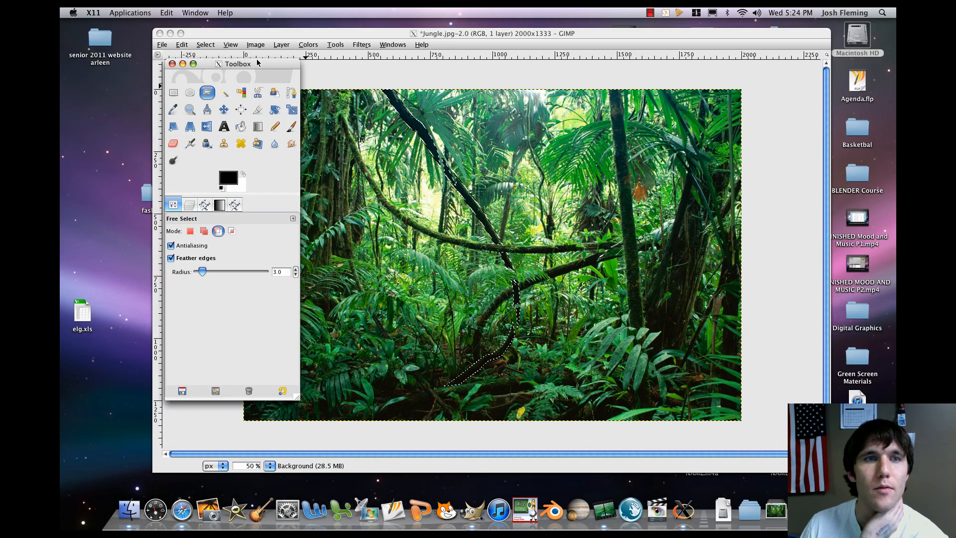
pyautogui.moveTo(256, 62); pyautogui.dragTo(233, 71)
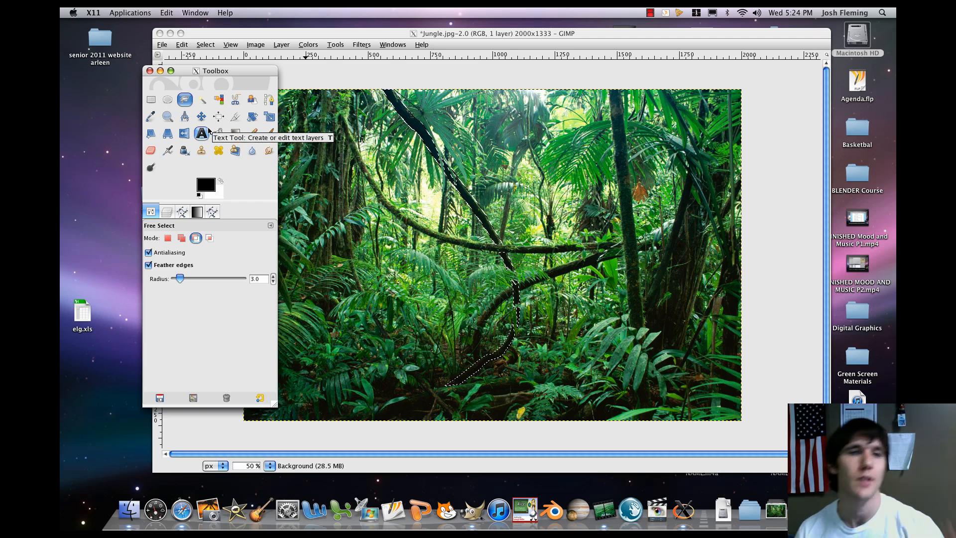
pyautogui.click(236, 134)
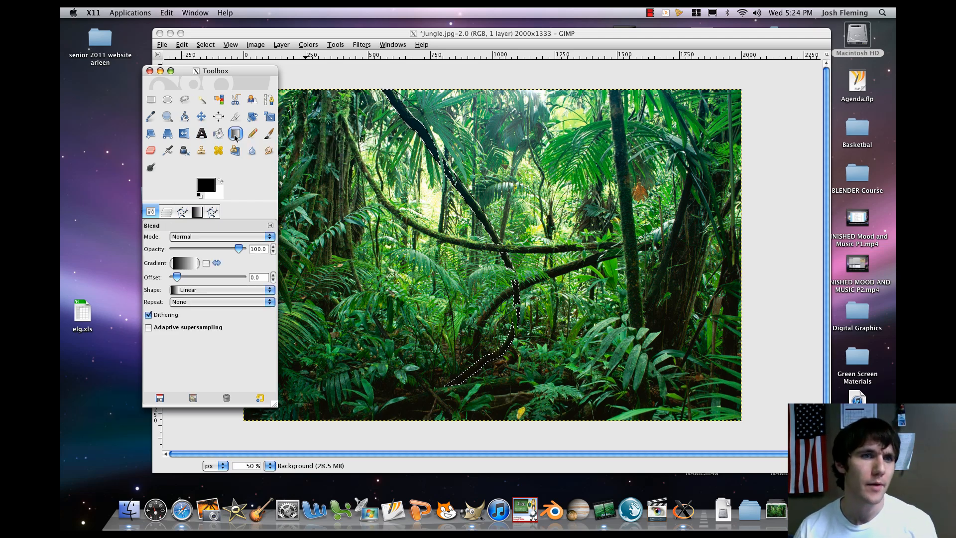
pyautogui.click(178, 267)
pyautogui.scroll(-4, 211, 333)
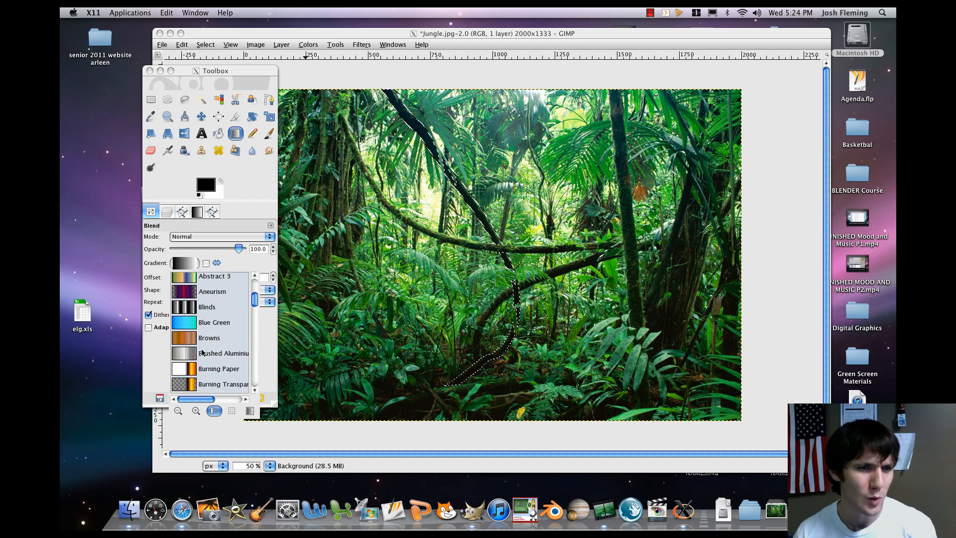
pyautogui.click(202, 352)
pyautogui.click(195, 263)
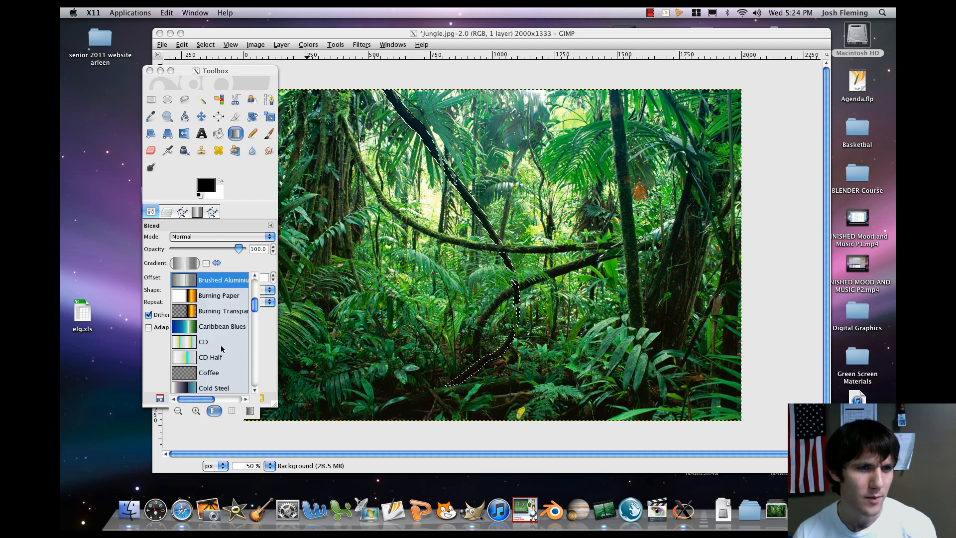
# Step: Look through the other available gradients for alternatives, keeping Brushed Aluminium for the Blend tool
pyautogui.scroll(-9, 219, 346)
pyautogui.scroll(5, 216, 342)
pyautogui.scroll(-1, 216, 347)
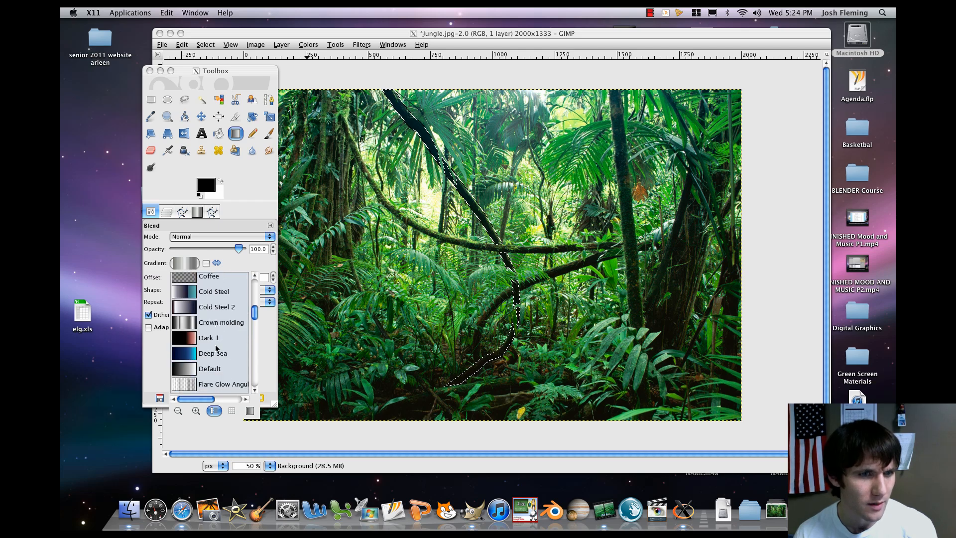
pyautogui.scroll(2, 212, 327)
pyautogui.scroll(-2, 212, 326)
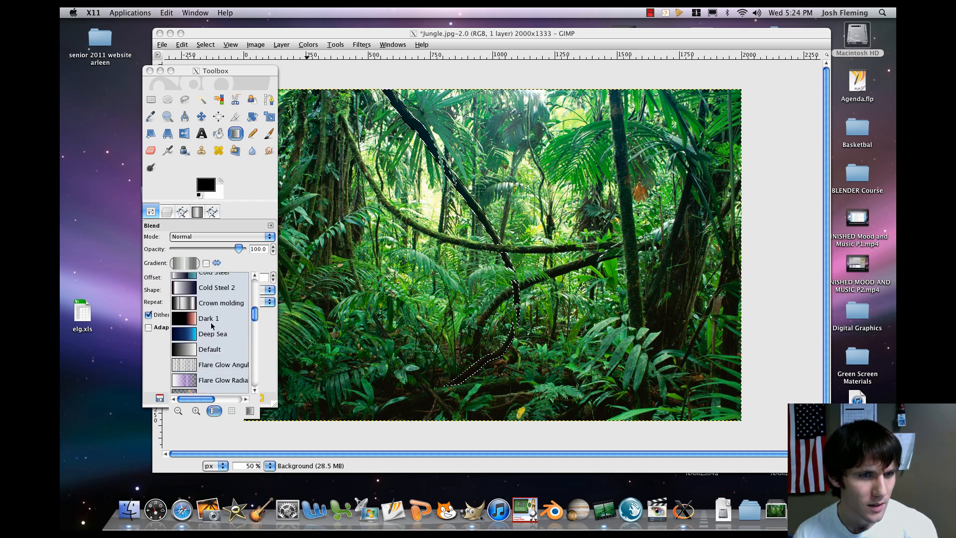
pyautogui.scroll(-10, 211, 326)
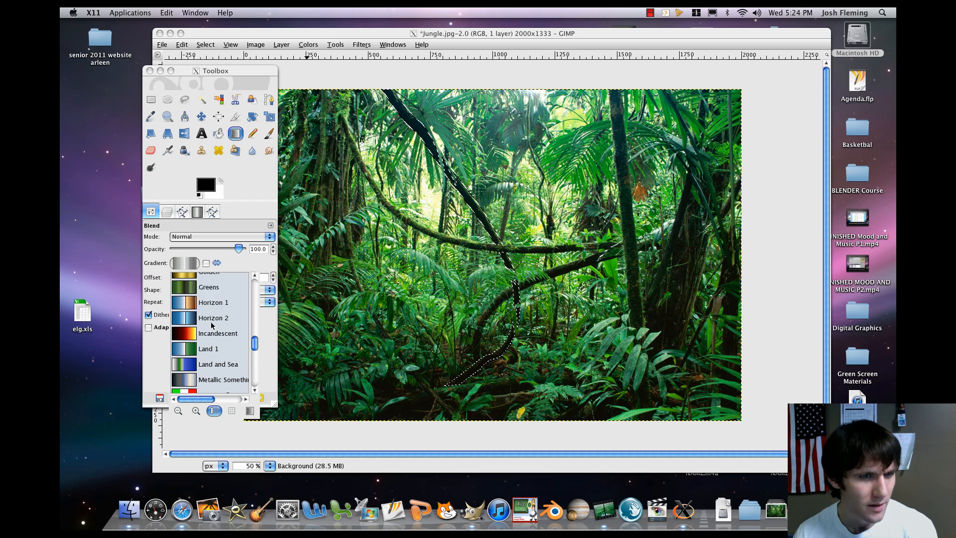
pyautogui.scroll(-10, 212, 327)
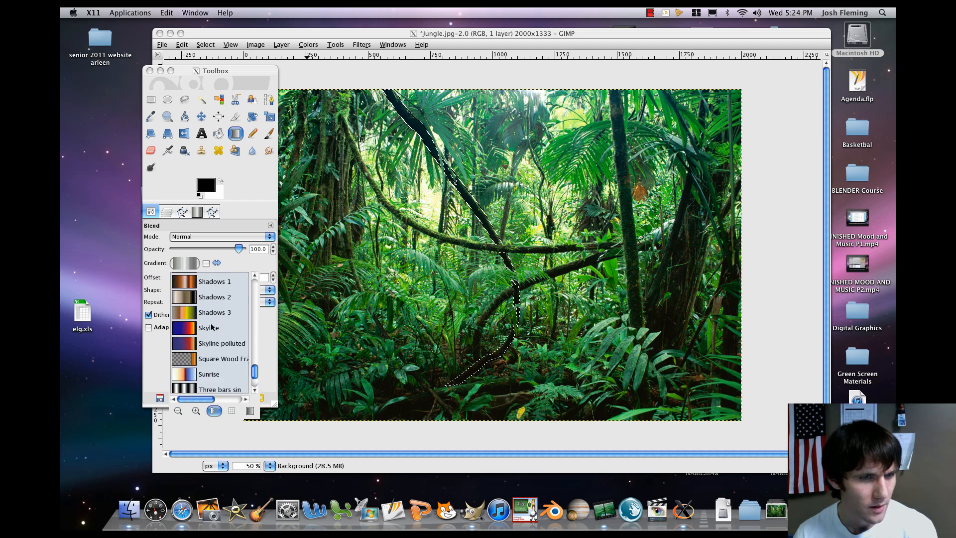
pyautogui.scroll(15, 212, 327)
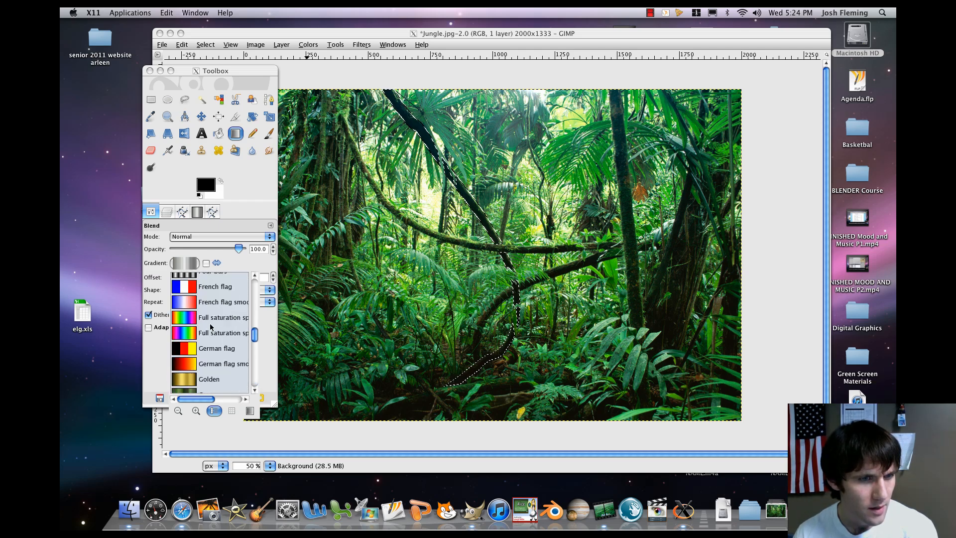
pyautogui.scroll(10, 211, 327)
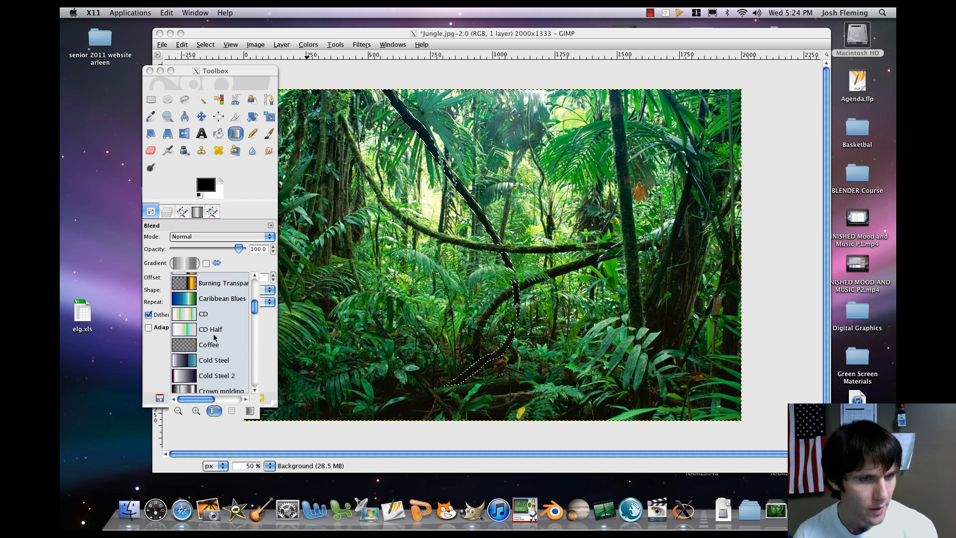
pyautogui.scroll(4, 213, 331)
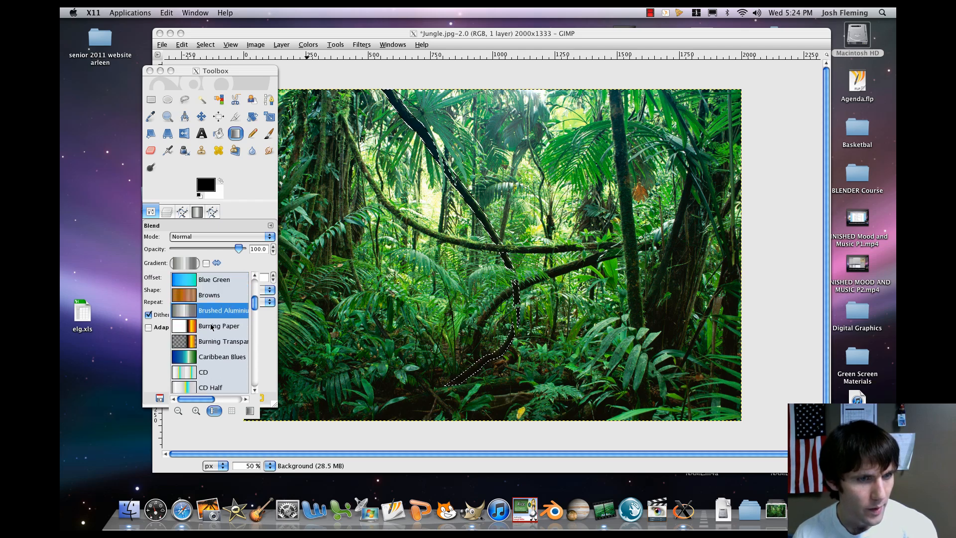
pyautogui.click(211, 320)
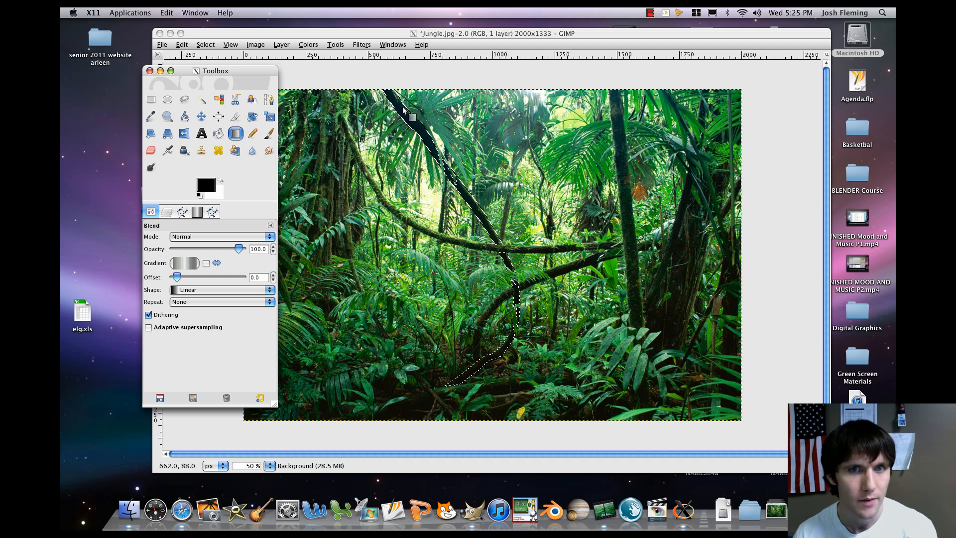
# Step: Fill the trunk selection with the linear Brushed Aluminium gradient, running diagonally from beside the trunk's top to its lower right
pyautogui.click(362, 97)
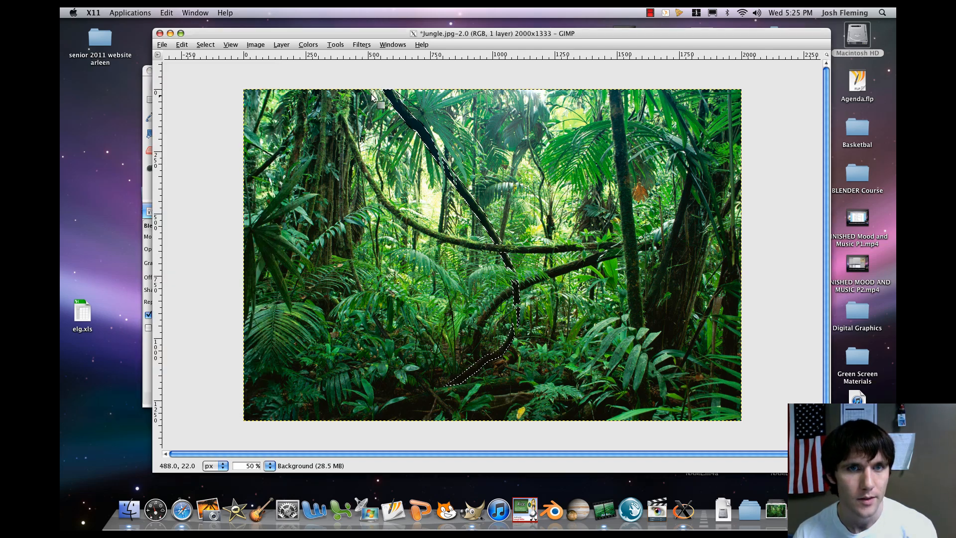
pyautogui.click(148, 96)
pyautogui.moveTo(192, 70)
pyautogui.mouseDown()
pyautogui.moveTo(106, 67)
pyautogui.moveTo(192, 67)
pyautogui.mouseUp()
pyautogui.click(133, 60)
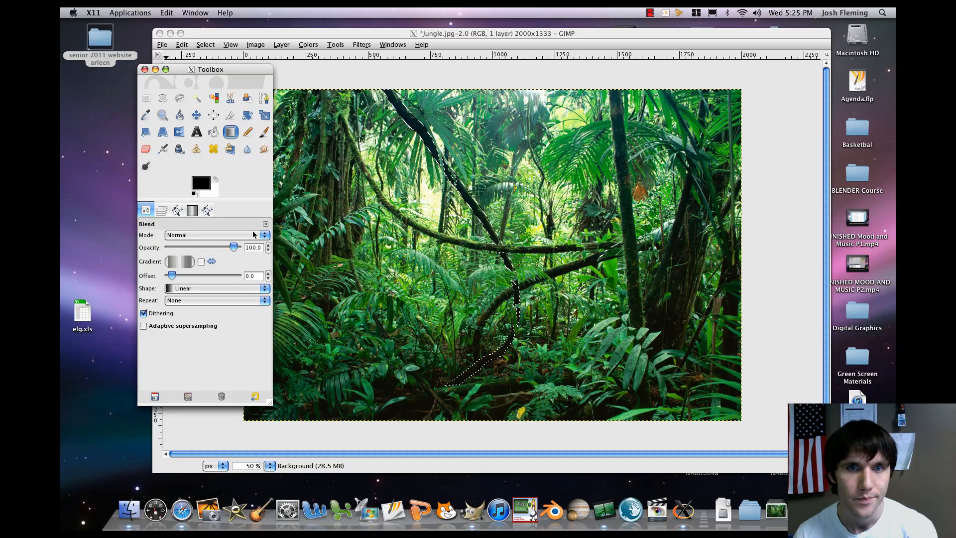
pyautogui.click(420, 116)
pyautogui.moveTo(376, 98); pyautogui.dragTo(563, 348)
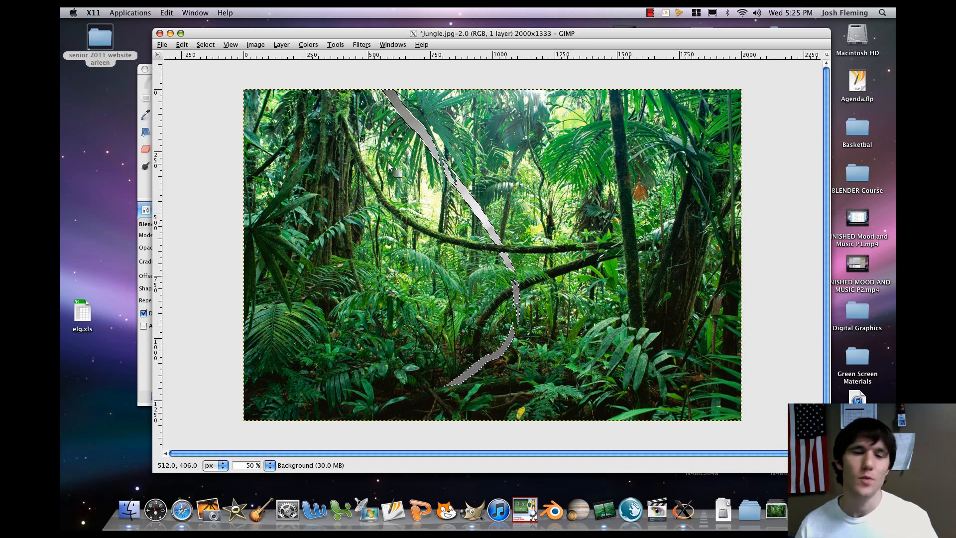
# Step: Undo the gradient fill on the trunk
pyautogui.click(182, 45)
pyautogui.click(213, 186)
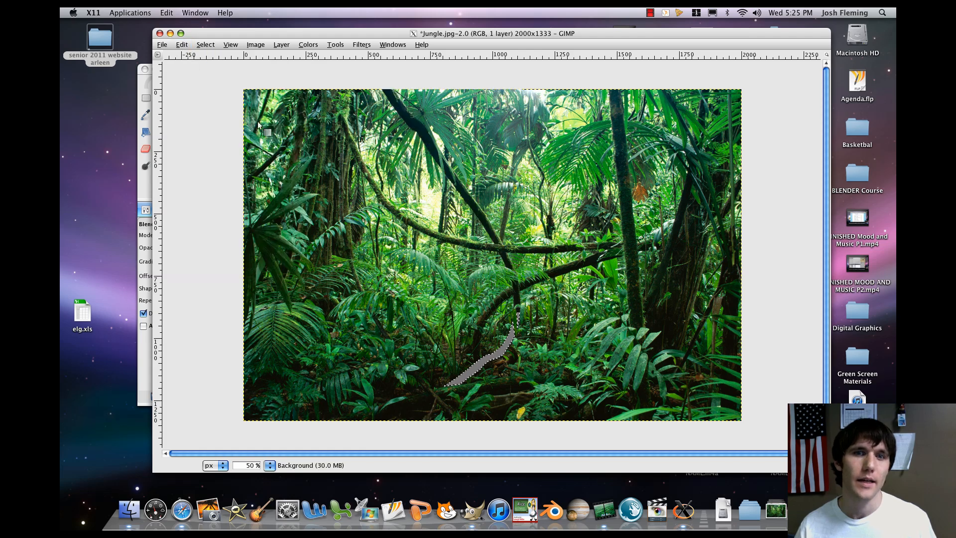
# Step: Bring the toolbox forward, add a Layers tab to its dock and show the layer list
pyautogui.click(149, 87)
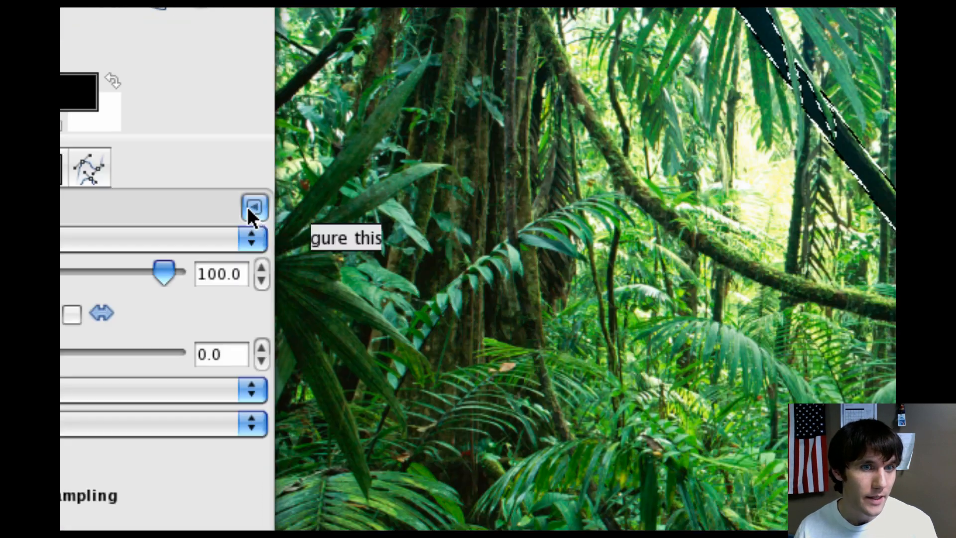
pyautogui.click(251, 211)
pyautogui.moveTo(125, 253)
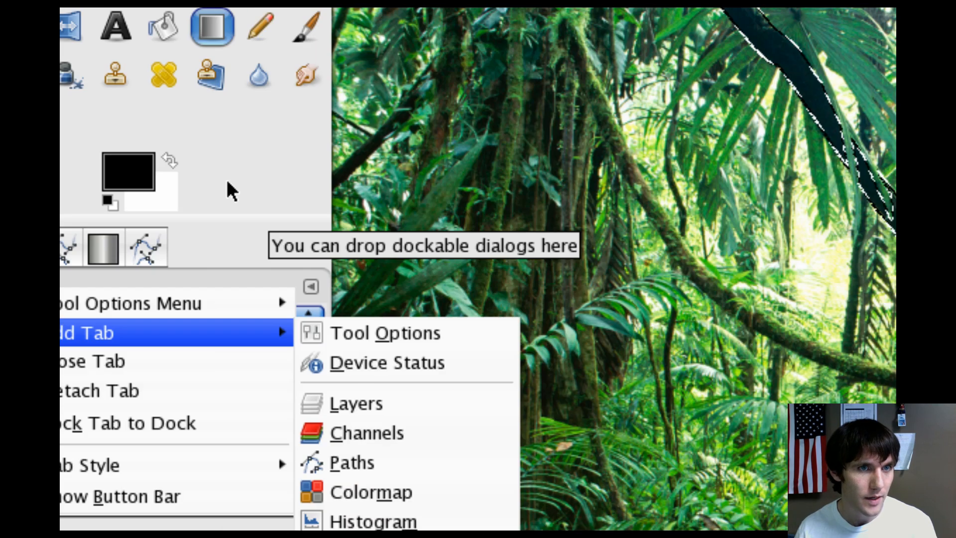
pyautogui.click(356, 404)
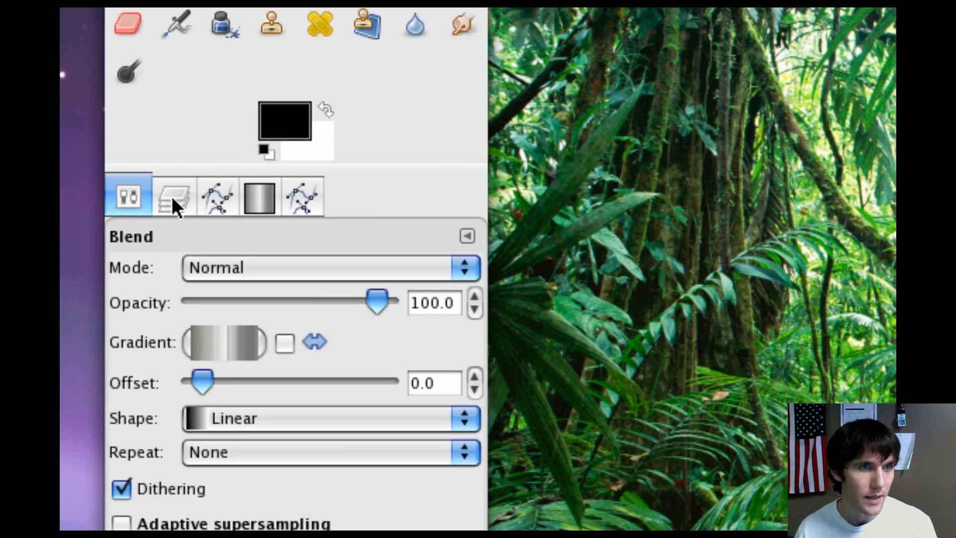
pyautogui.click(173, 198)
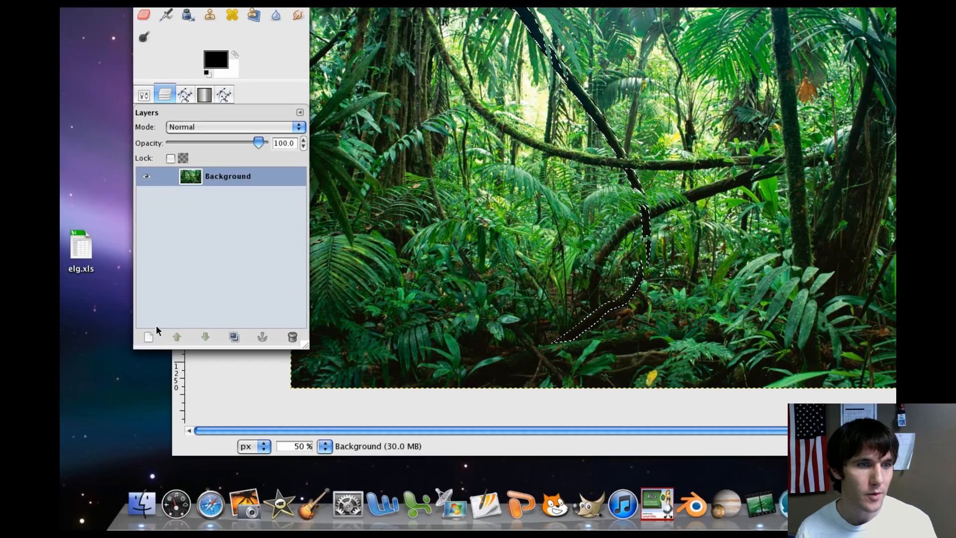
# Step: Create a new transparent layer named Vines at 2000 x 1333 px
pyautogui.click(149, 337)
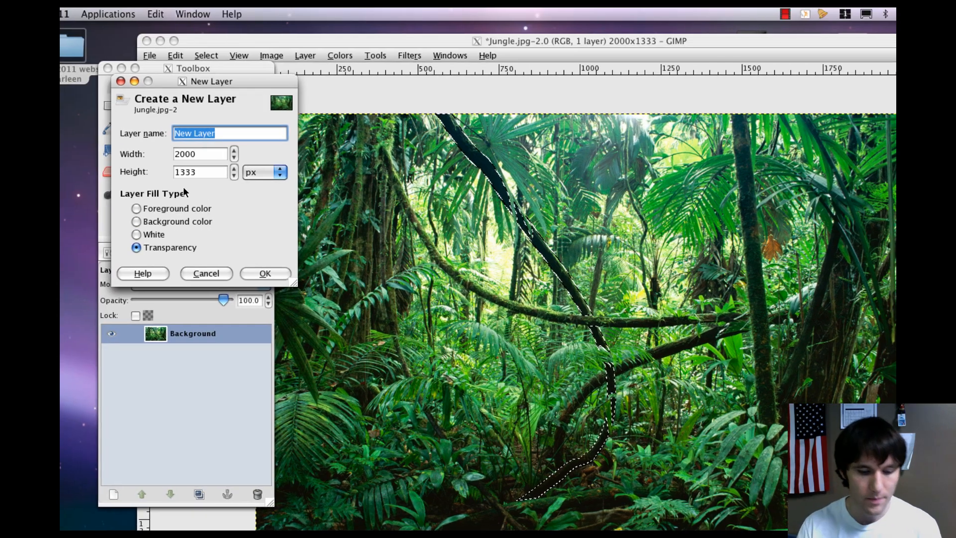
pyautogui.write('Vines')
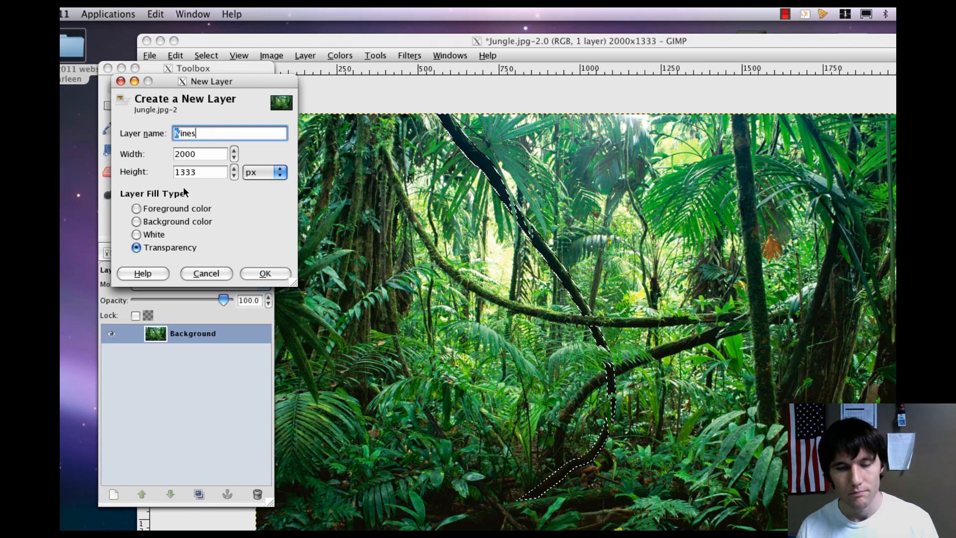
pyautogui.press('Return')
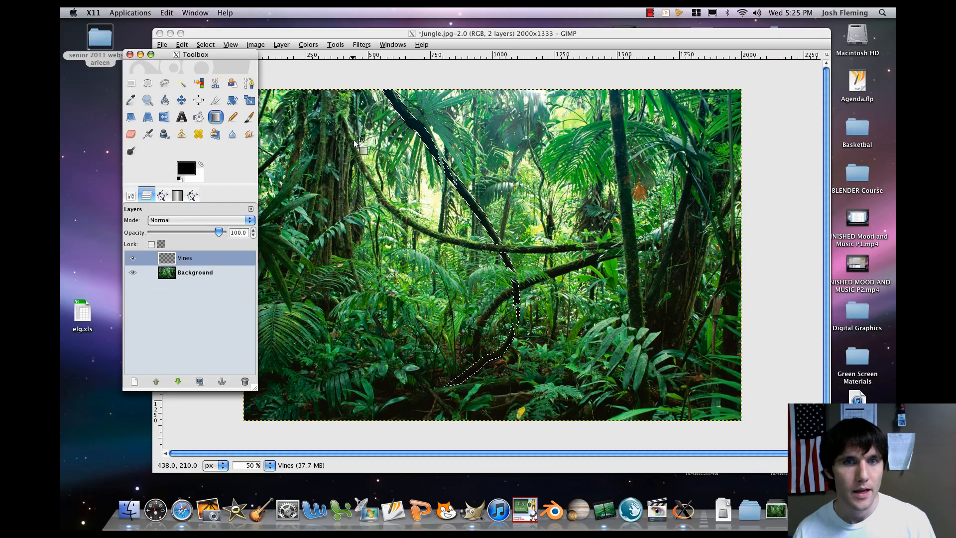
# Step: Fill the trunk selection on the Vines layer with the linear Brushed Aluminium gradient, running vertically from above the image to near its bottom edge
pyautogui.click(435, 147)
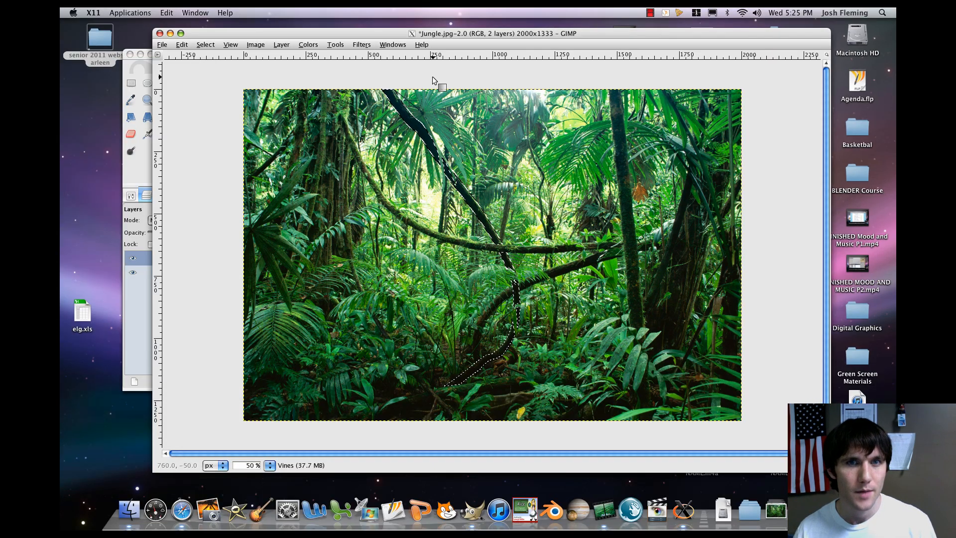
pyautogui.moveTo(427, 76); pyautogui.dragTo(435, 398)
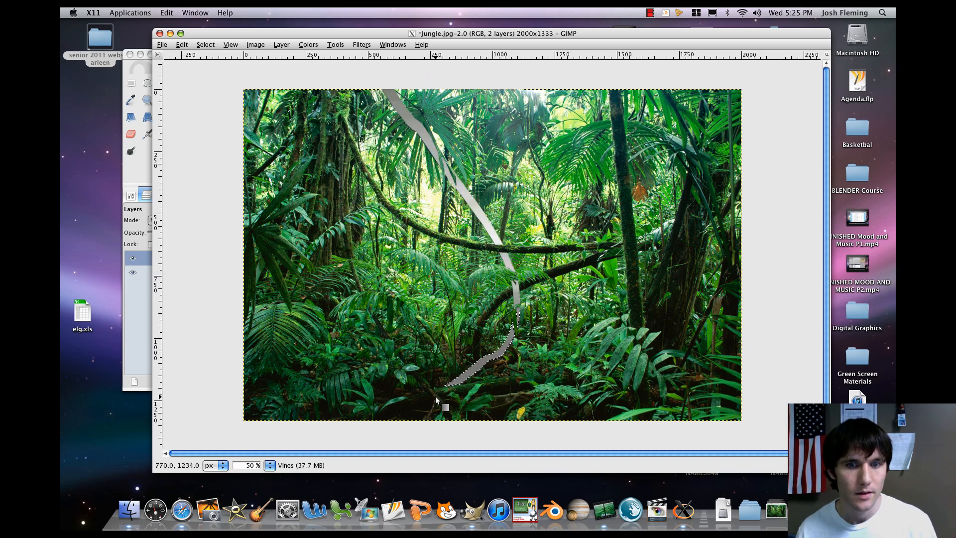
# Step: Try the Vines layer at about 27% opacity and return it to 100%
pyautogui.click(140, 173)
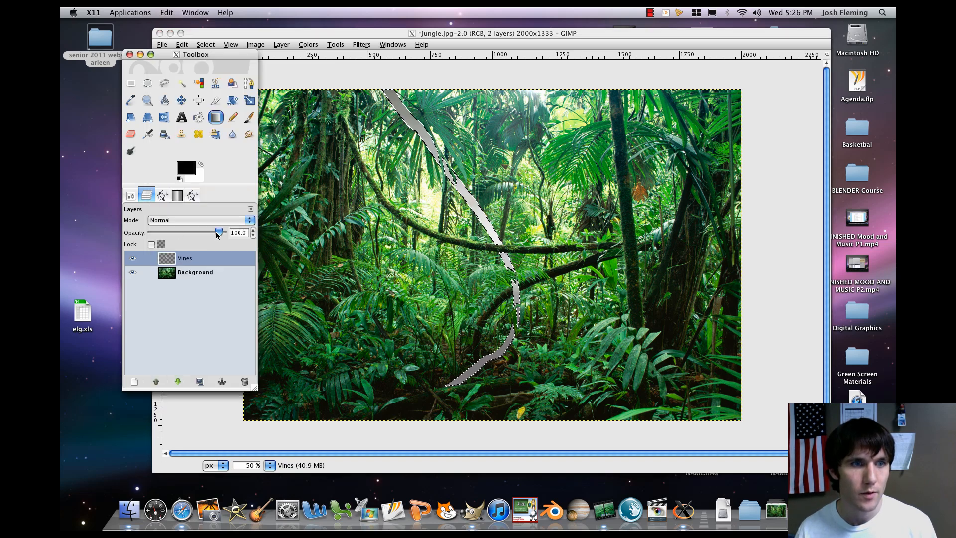
pyautogui.moveTo(218, 235); pyautogui.dragTo(176, 237)
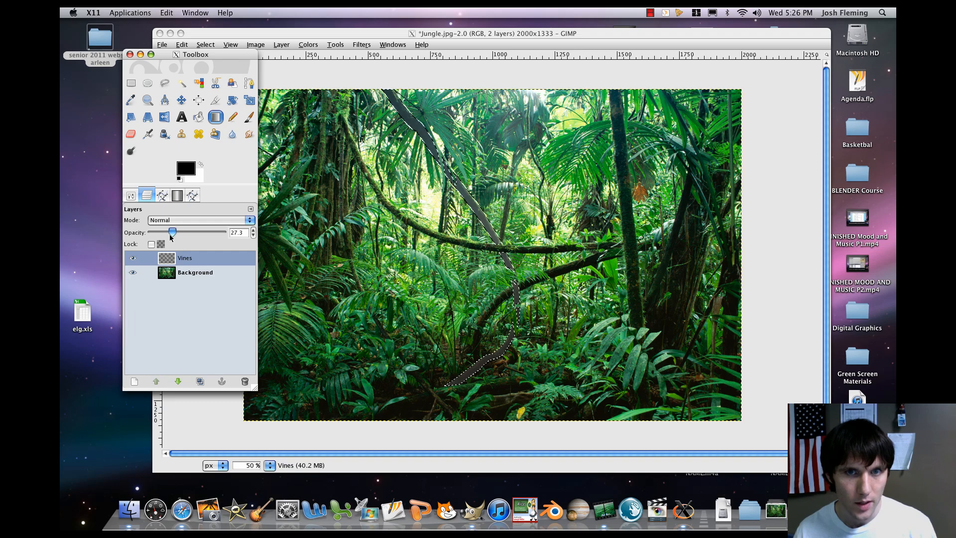
pyautogui.moveTo(171, 238); pyautogui.dragTo(172, 237)
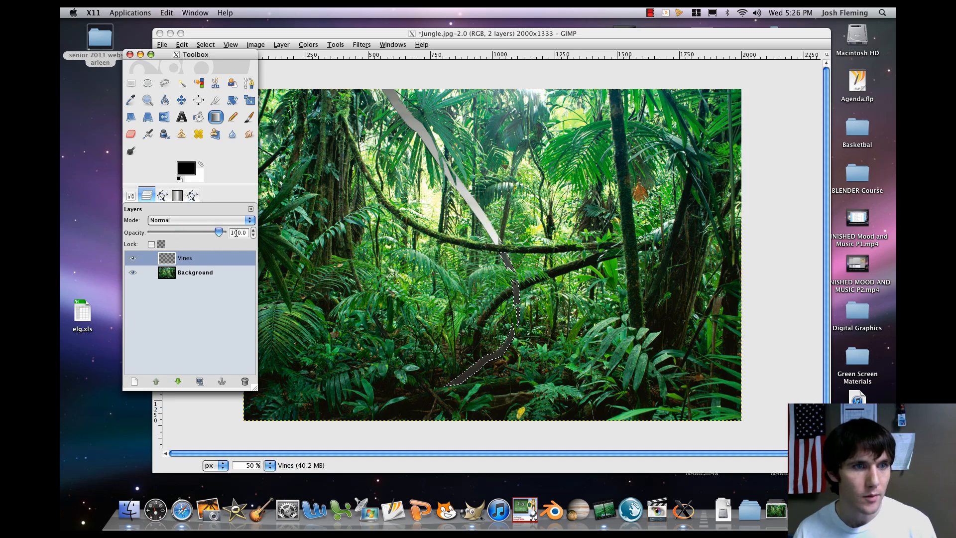
# Step: Try the Multiply, Divide, Screen and Overlay blending modes on the Vines layer
pyautogui.click(192, 220)
pyautogui.click(199, 247)
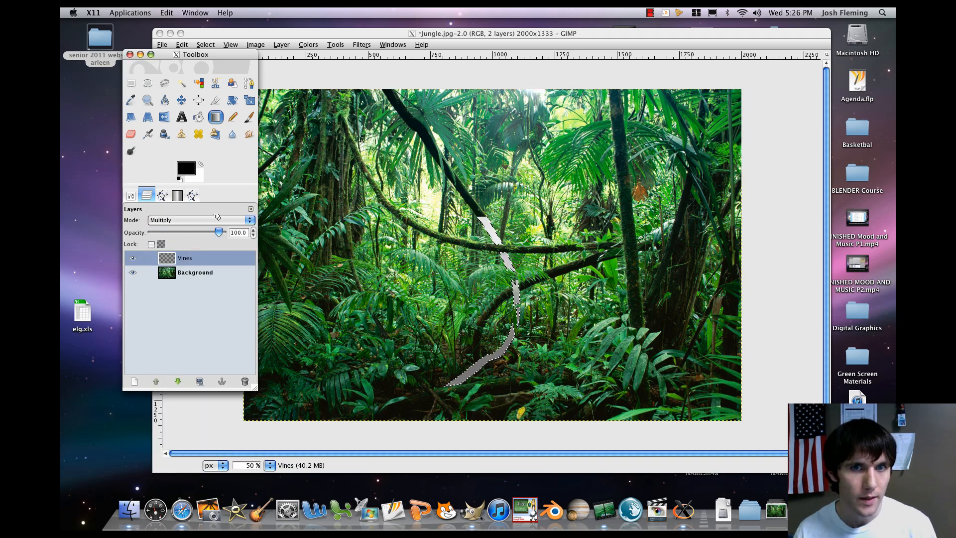
pyautogui.click(211, 221)
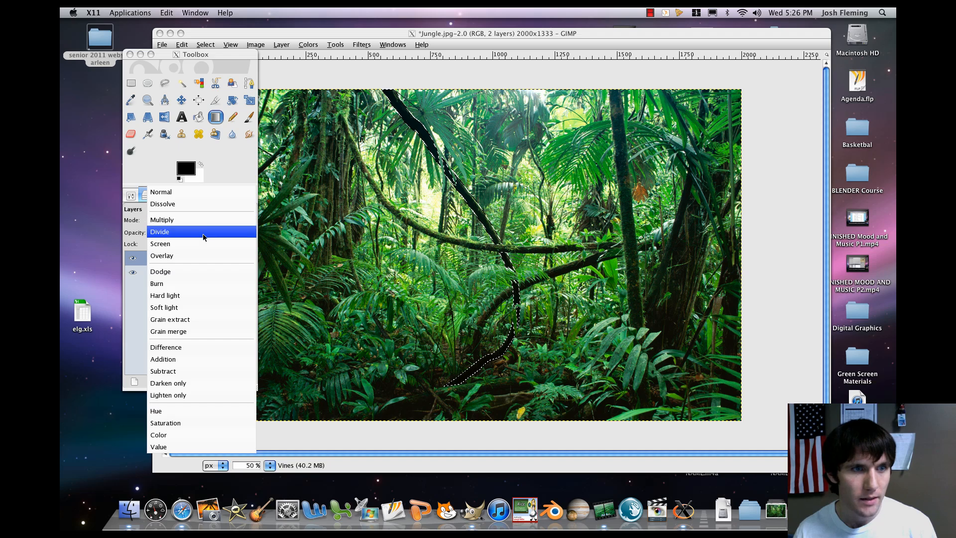
pyautogui.click(205, 232)
pyautogui.click(205, 222)
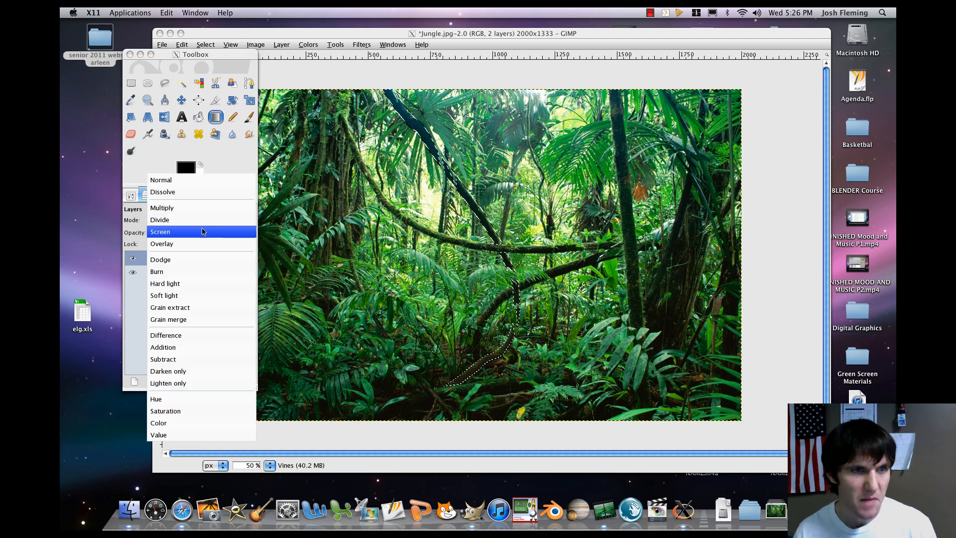
pyautogui.click(202, 231)
pyautogui.click(201, 223)
pyautogui.click(197, 233)
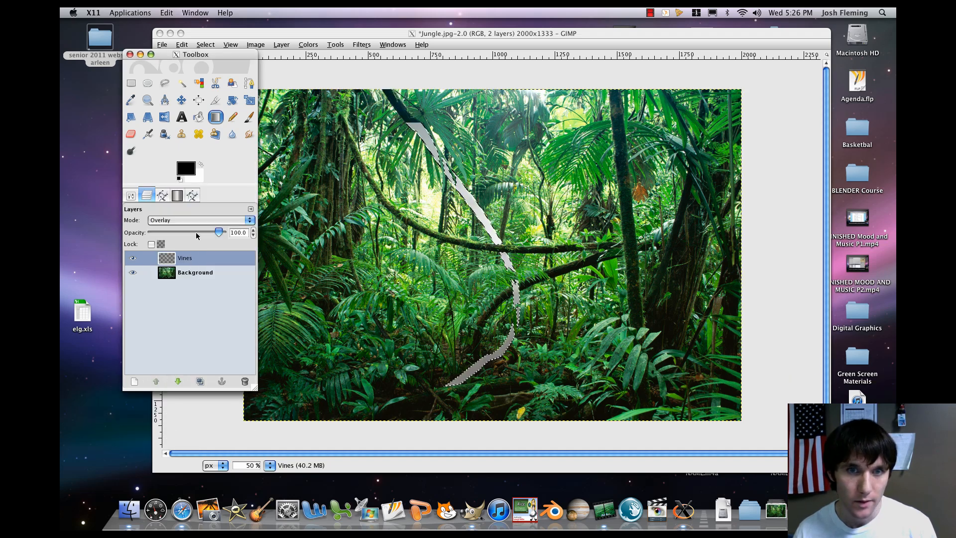
# Step: Try the Addition, Saturation, Burn, Dissolve and Soft light blending modes on the Vines layer
pyautogui.click(198, 223)
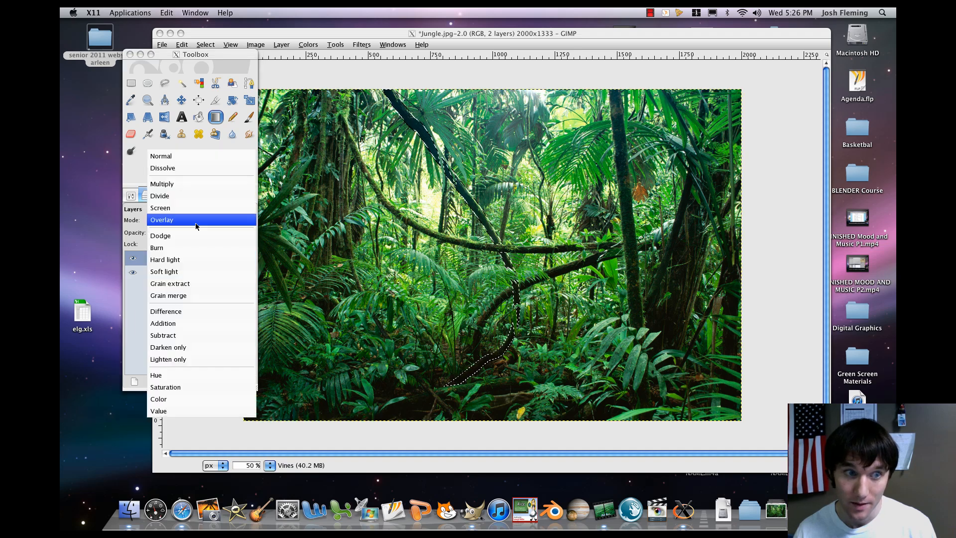
pyautogui.click(189, 326)
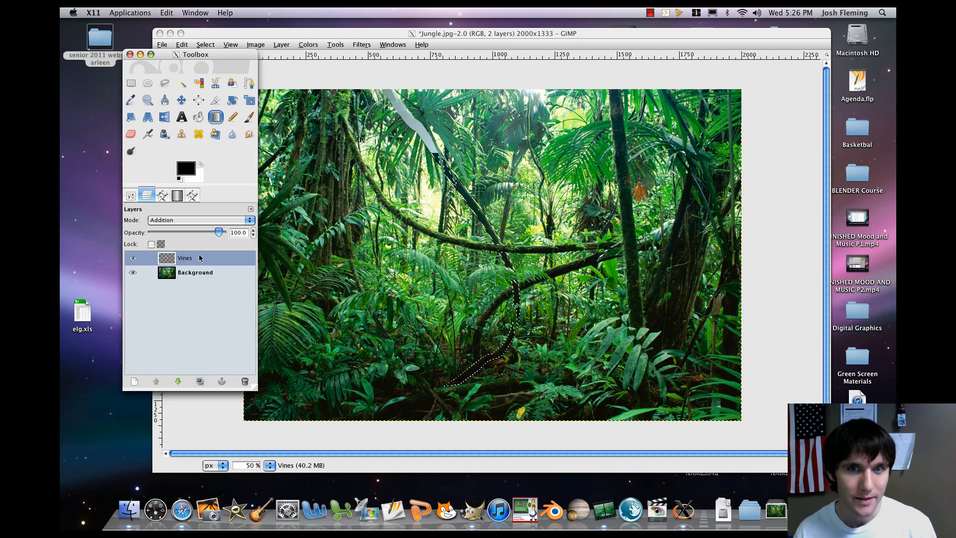
pyautogui.click(198, 220)
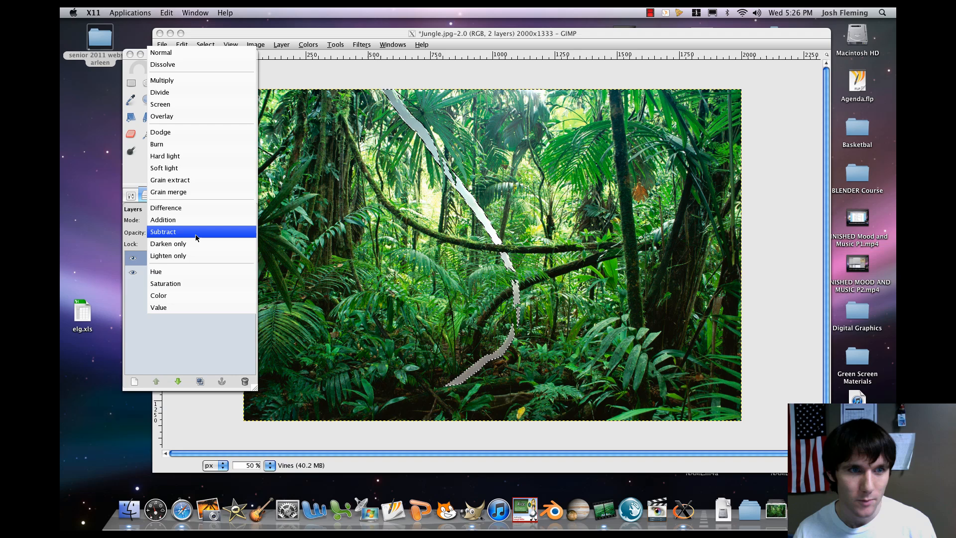
pyautogui.click(188, 275)
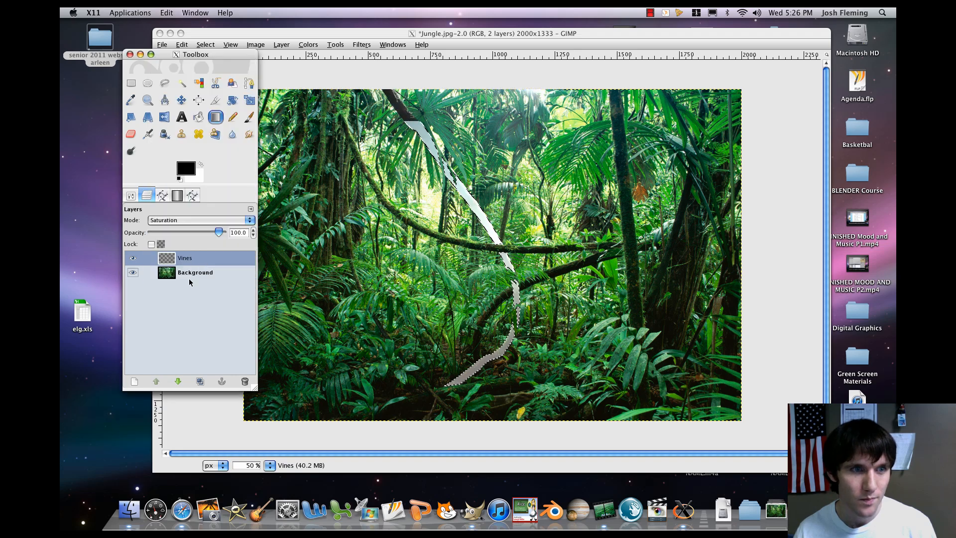
pyautogui.click(223, 219)
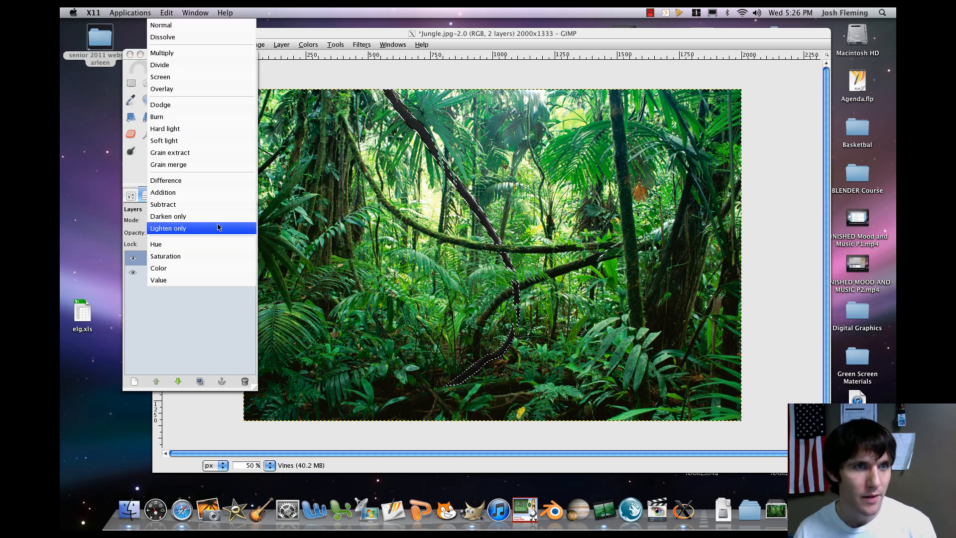
pyautogui.click(204, 118)
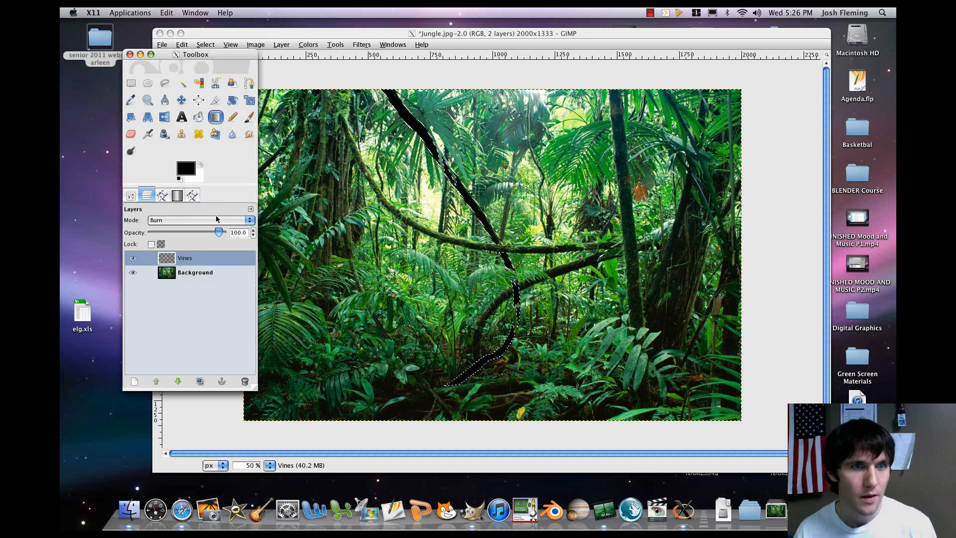
pyautogui.click(216, 220)
pyautogui.click(204, 141)
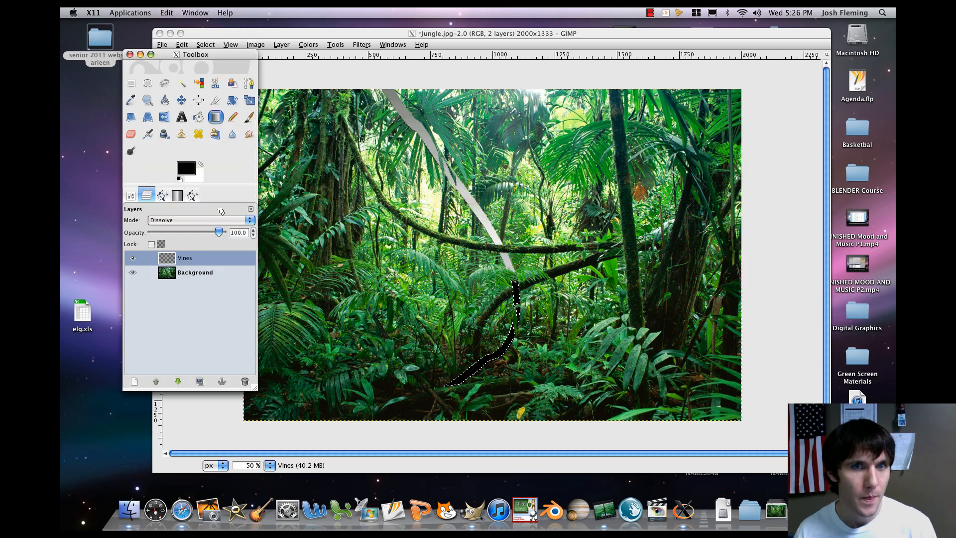
pyautogui.click(220, 219)
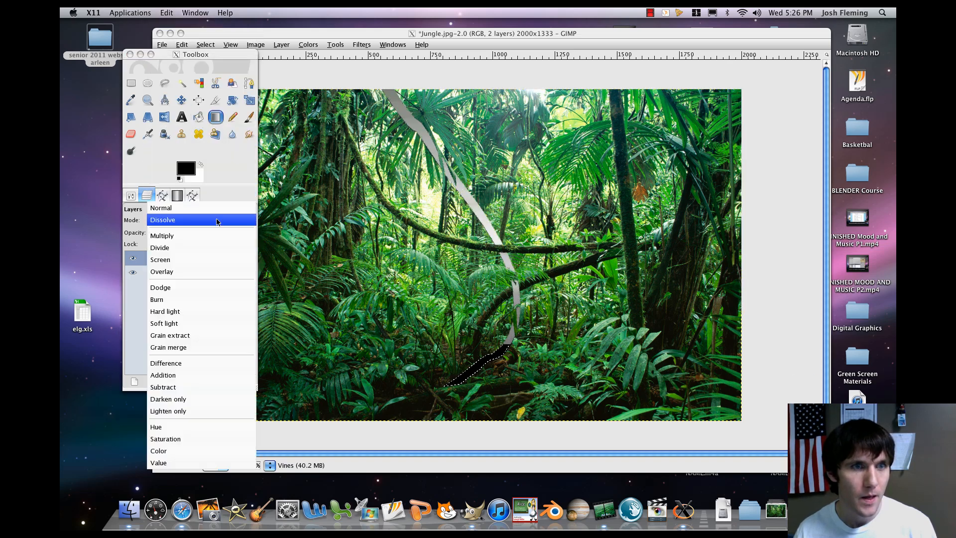
pyautogui.click(206, 323)
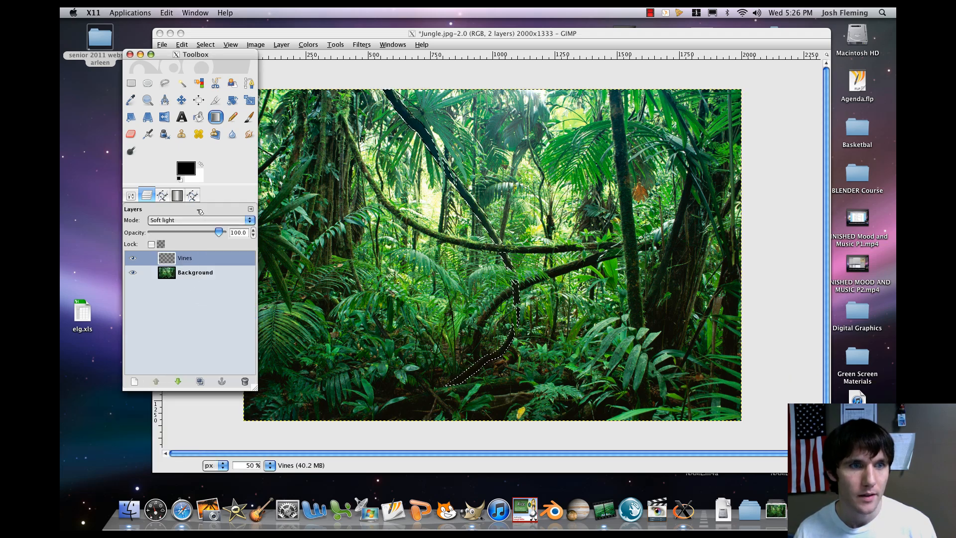
# Step: Try the Hard light blending mode on the Vines layer with its opacity lowered to 75%
pyautogui.click(199, 220)
pyautogui.click(199, 211)
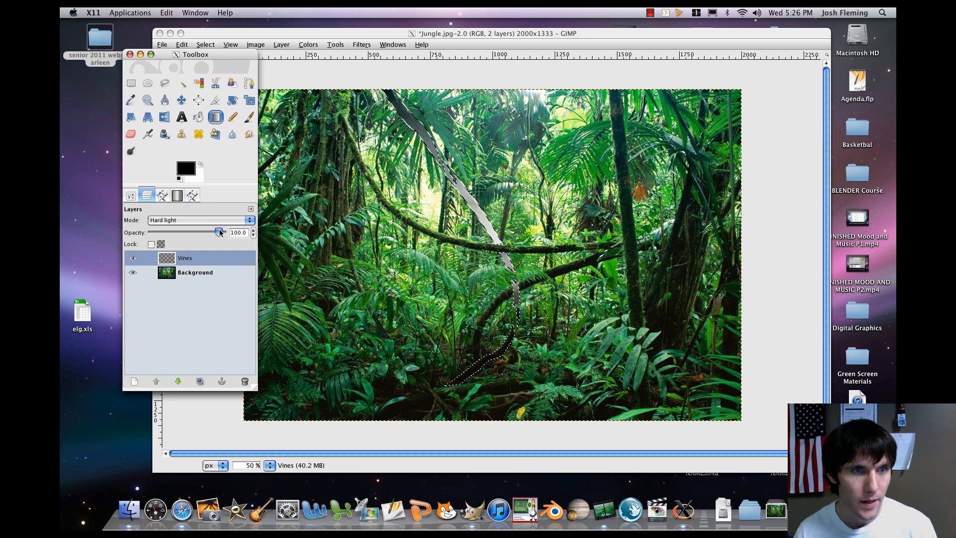
pyautogui.moveTo(221, 233); pyautogui.dragTo(216, 234)
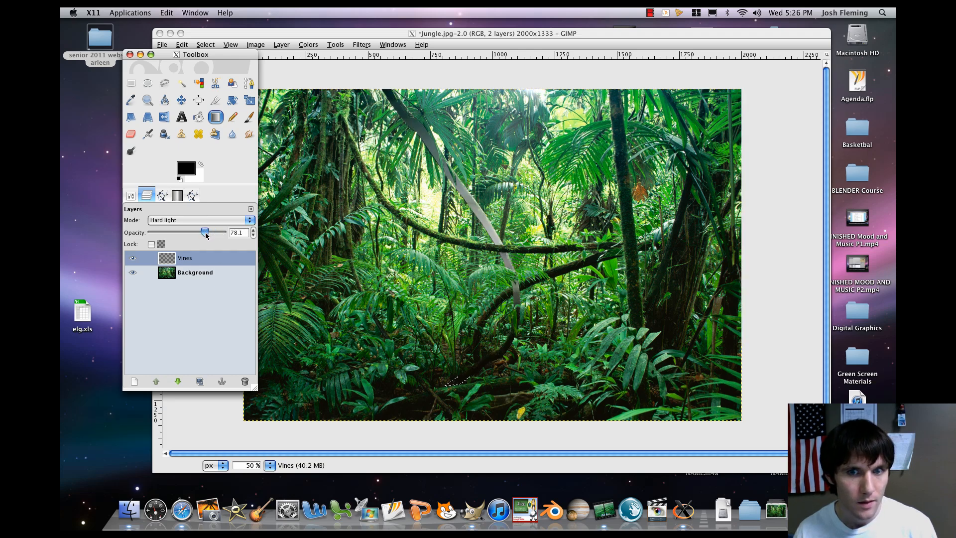
pyautogui.moveTo(206, 236); pyautogui.dragTo(204, 236)
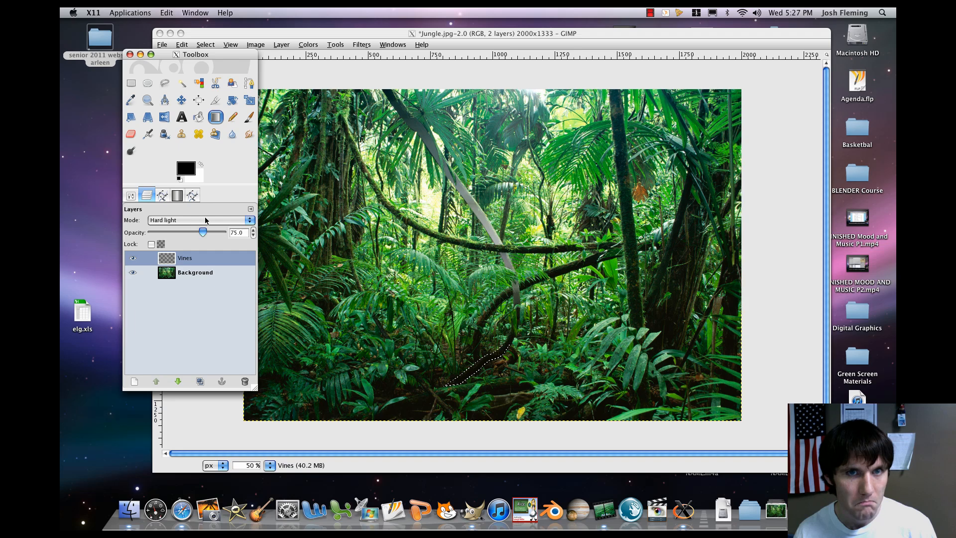
# Step: Set the Vines layer's blending mode to Screen and reduce its opacity to 38.3%
pyautogui.click(201, 221)
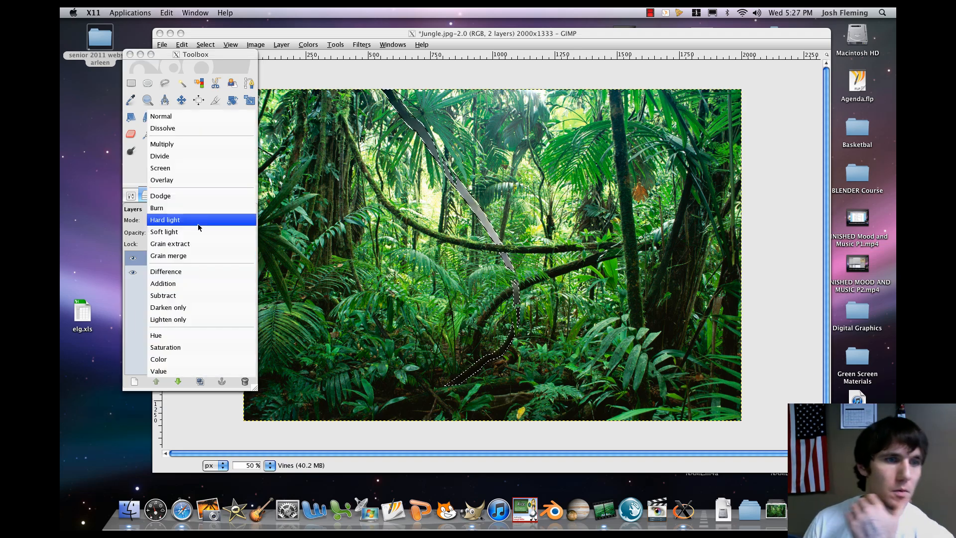
pyautogui.click(149, 224)
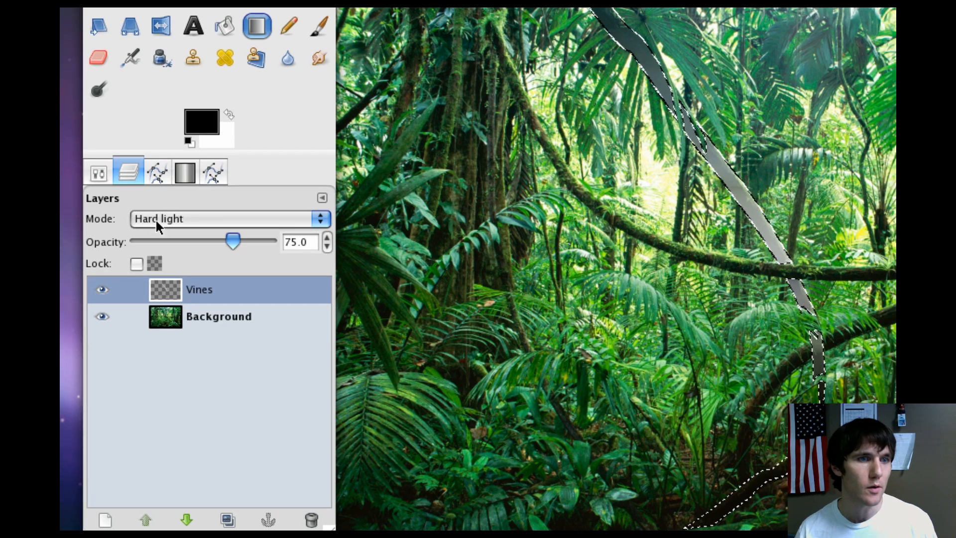
pyautogui.click(162, 221)
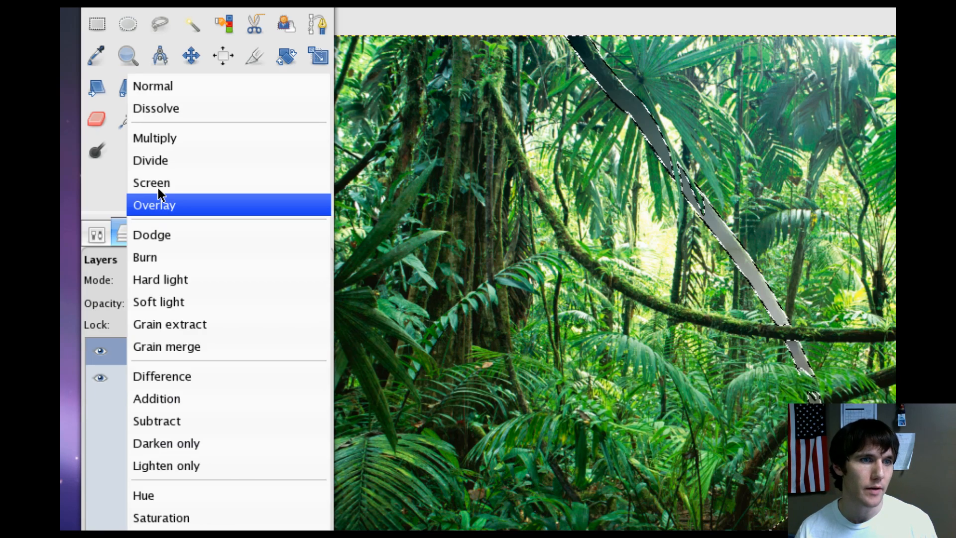
pyautogui.click(159, 184)
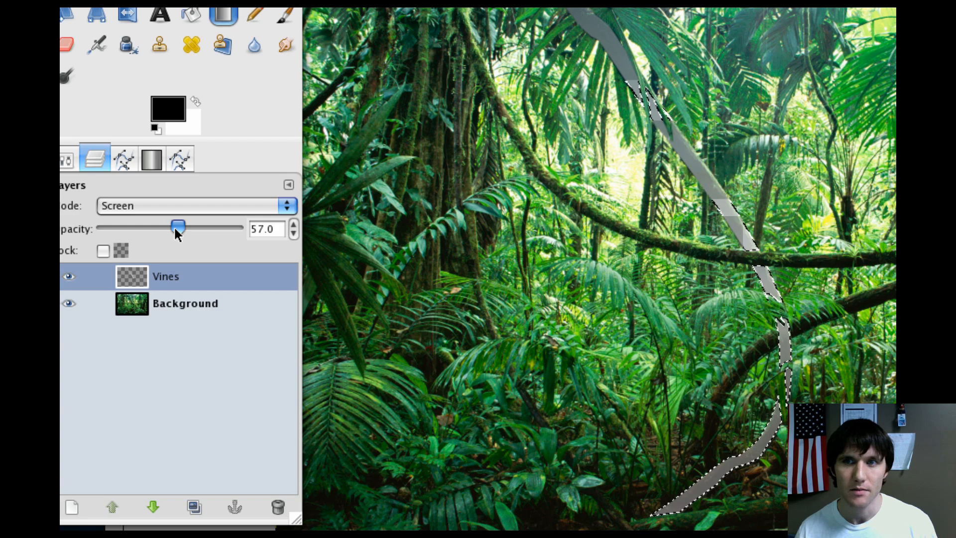
pyautogui.moveTo(175, 231); pyautogui.dragTo(165, 231)
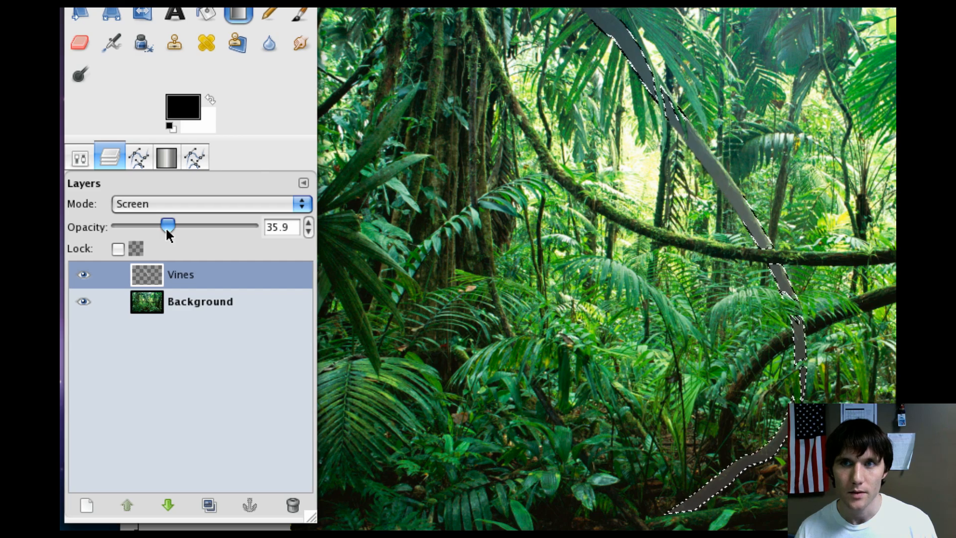
pyautogui.moveTo(167, 230); pyautogui.dragTo(171, 231)
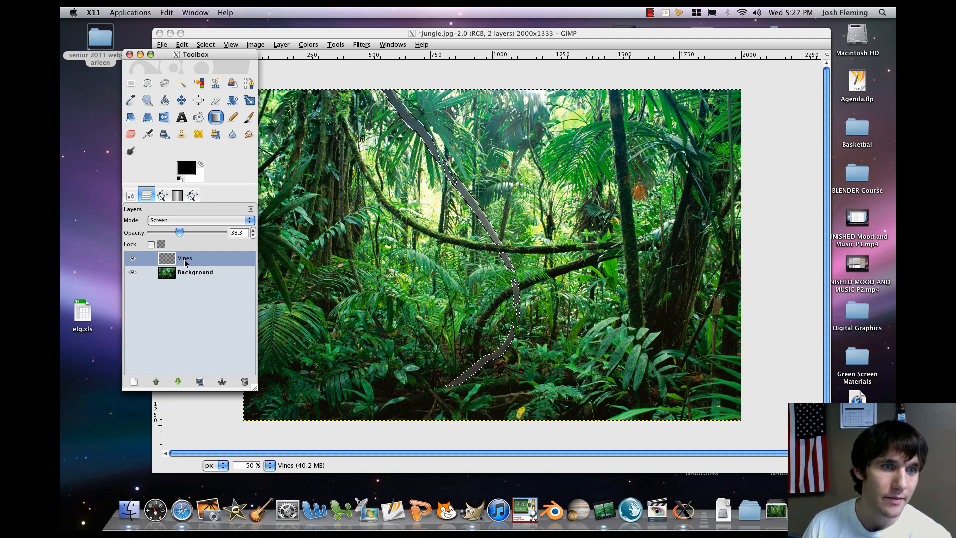
# Step: Replace the vine selection with a new Free Select outline around the dark, nearly vertical tree trunk in the right half of the image
pyautogui.click(164, 82)
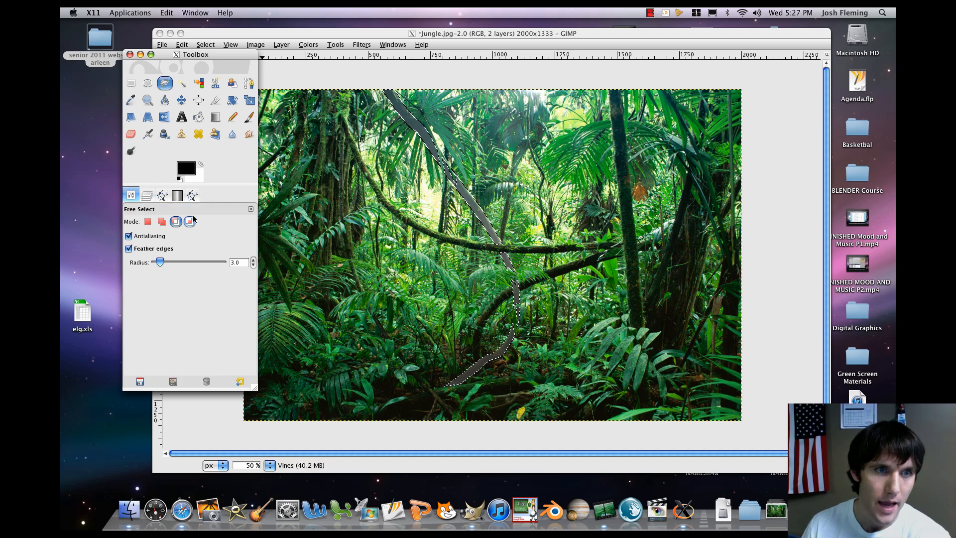
pyautogui.moveTo(223, 57); pyautogui.dragTo(188, 79)
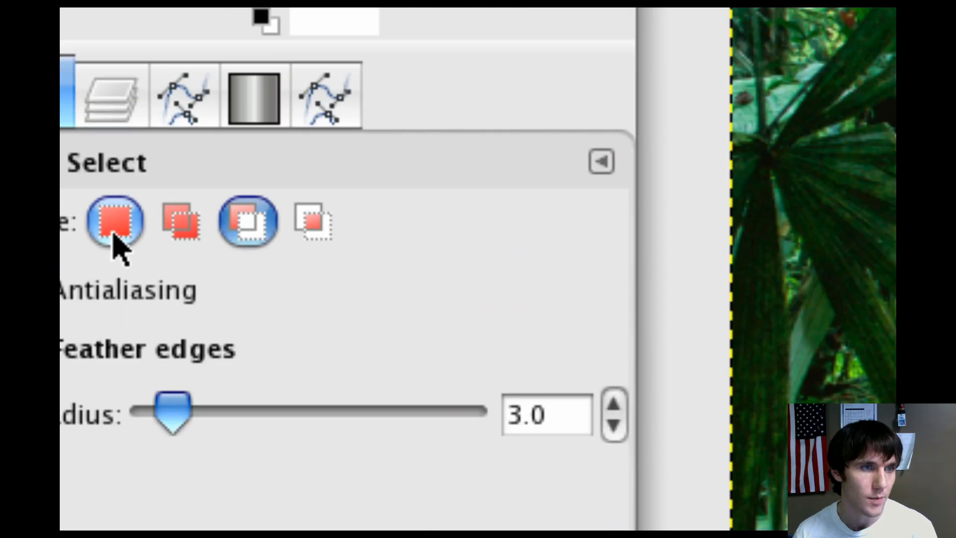
pyautogui.click(112, 230)
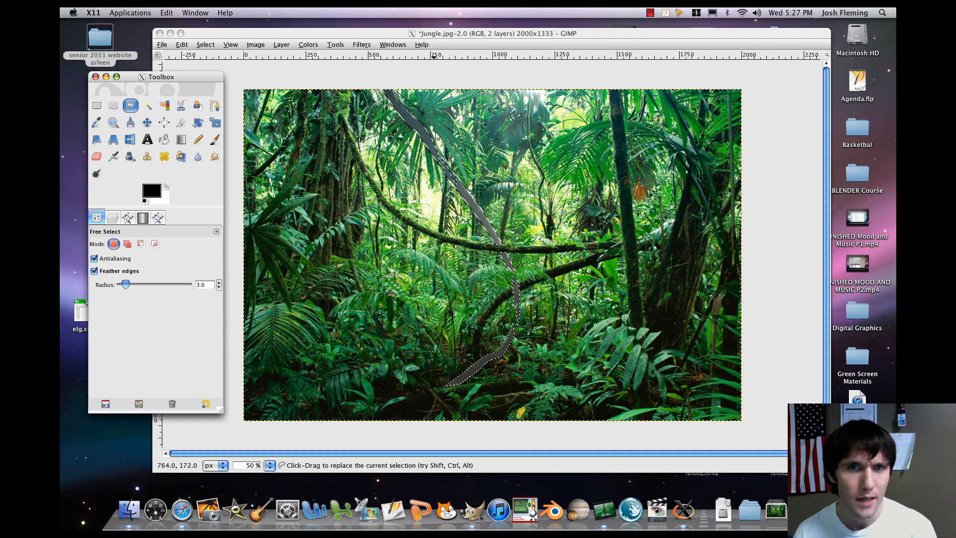
pyautogui.click(609, 92)
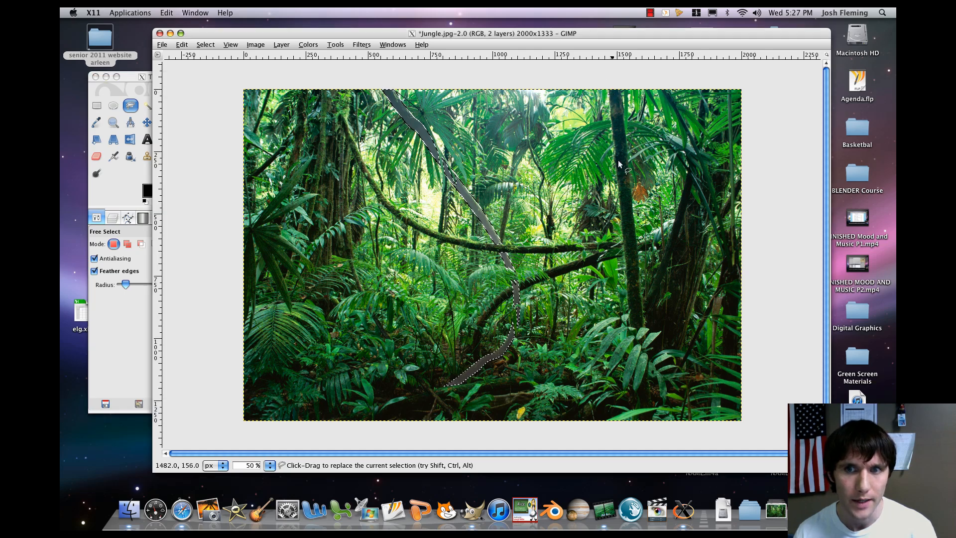
pyautogui.click(609, 91)
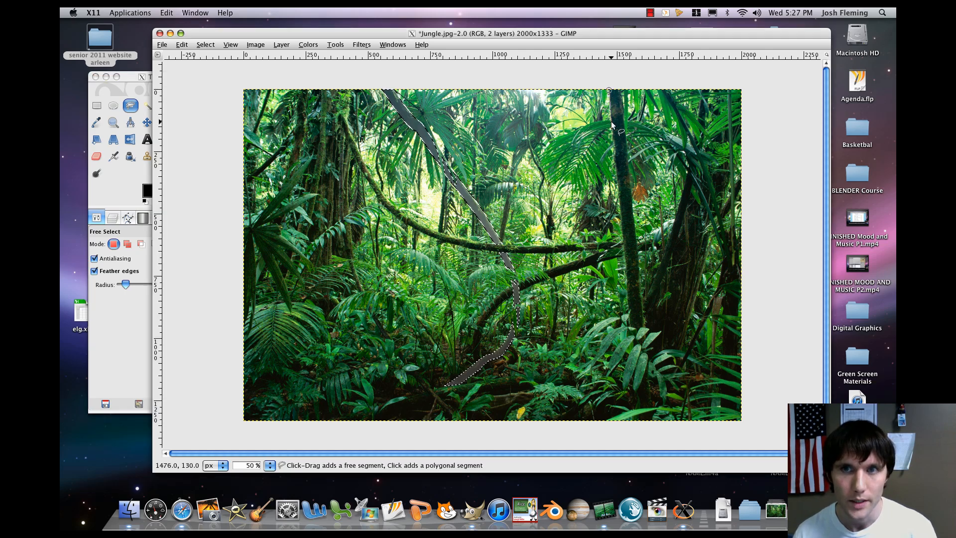
pyautogui.moveTo(613, 125); pyautogui.dragTo(631, 300)
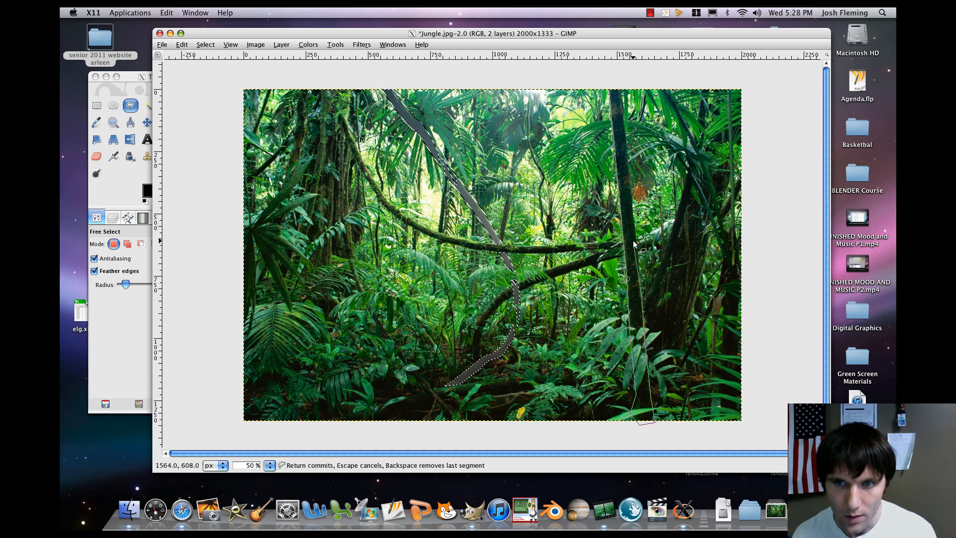
pyautogui.click(631, 188)
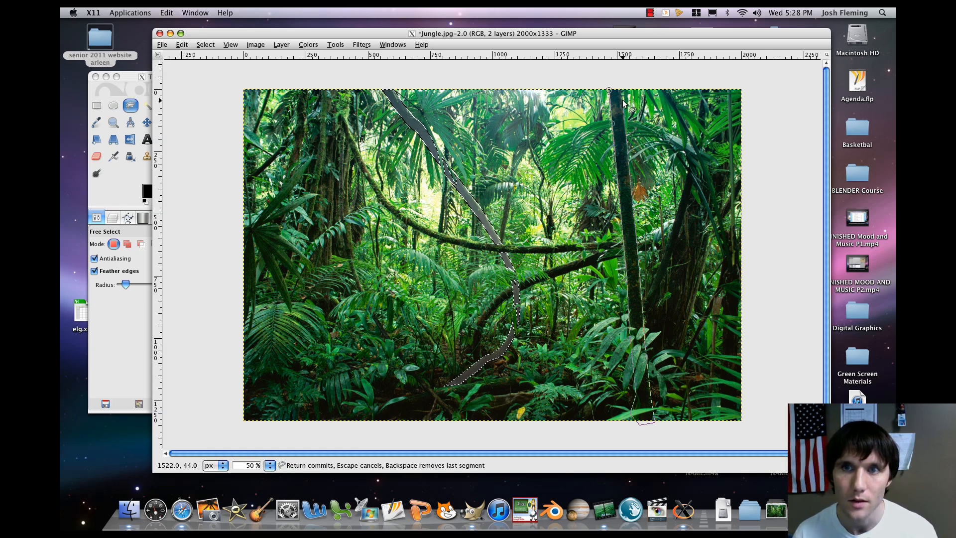
pyautogui.click(552, 139)
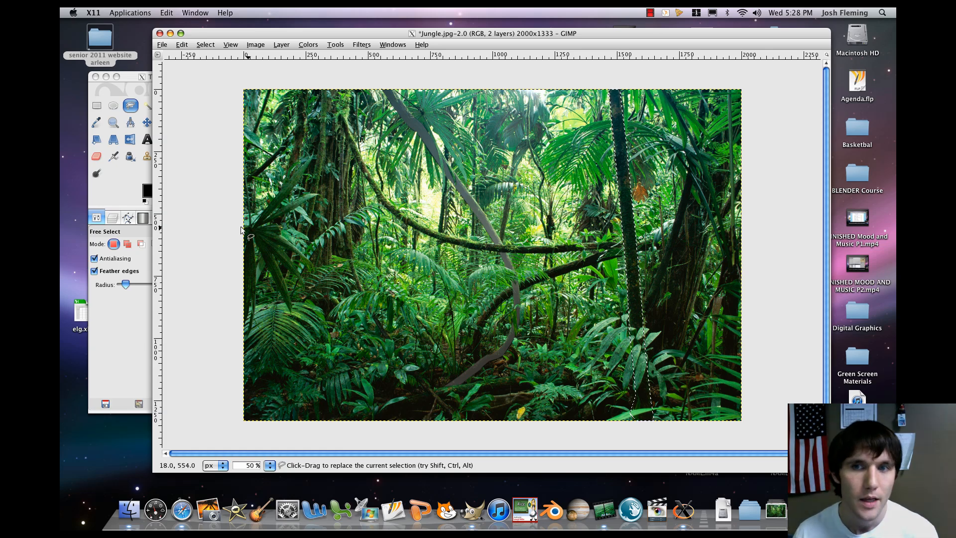
# Step: Switch Free Select to subtract mode and cut the large leaf overlapping the lower trunk out of the selection
pyautogui.click(142, 244)
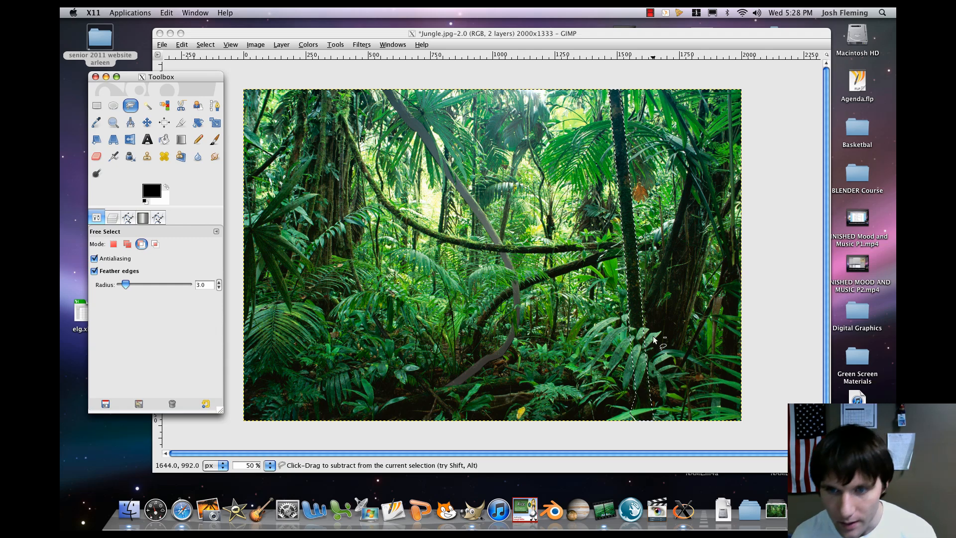
pyautogui.click(637, 348)
pyautogui.click(630, 353)
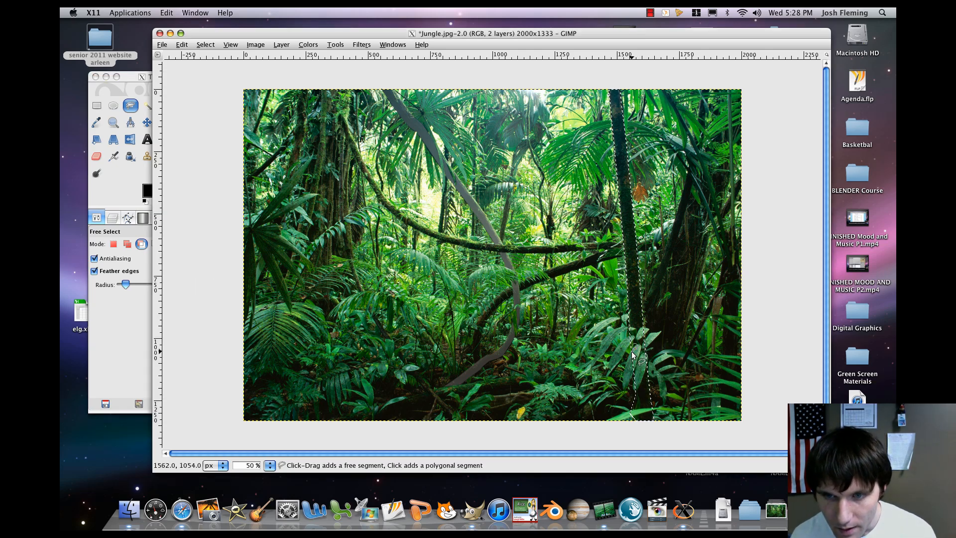
pyautogui.click(631, 362)
pyautogui.click(631, 374)
pyautogui.click(636, 391)
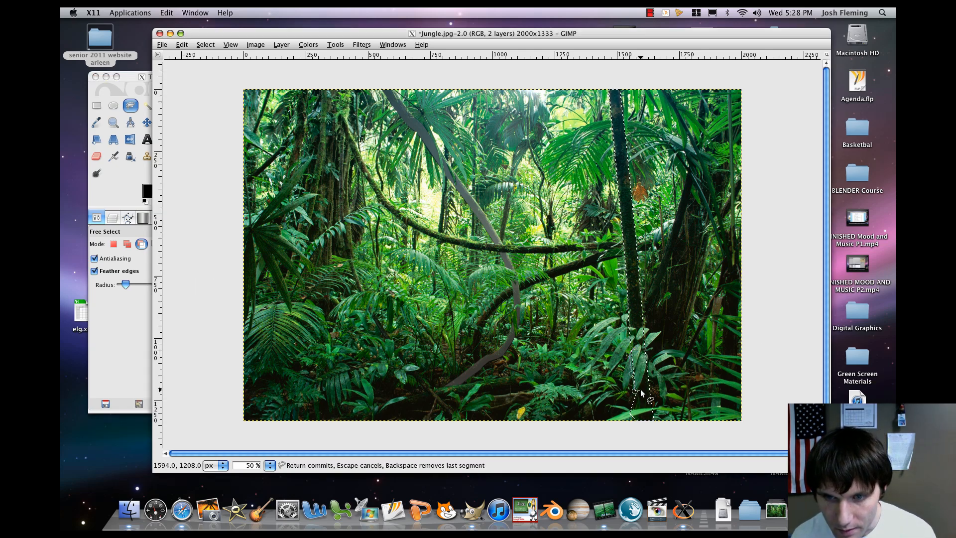
pyautogui.click(641, 384)
pyautogui.click(647, 367)
pyautogui.click(654, 344)
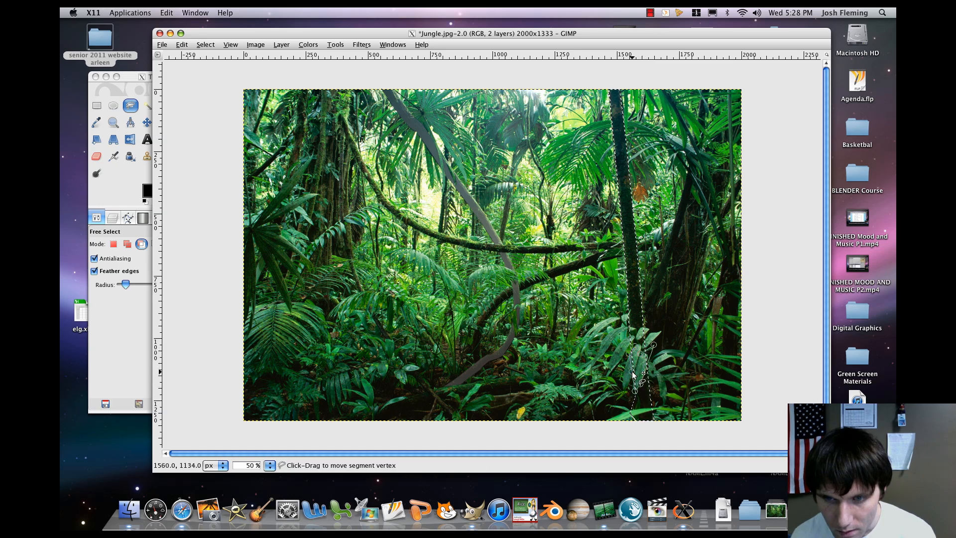
pyautogui.press('Return')
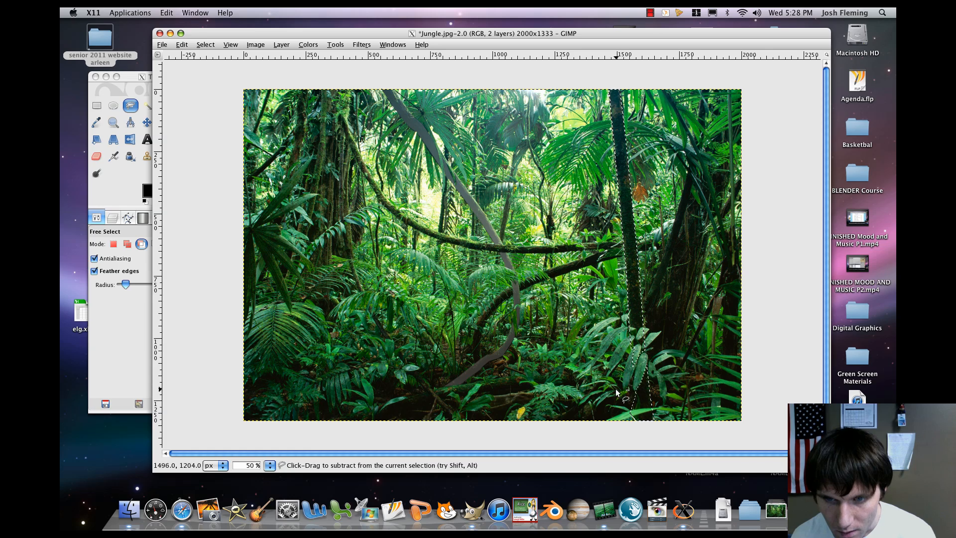
# Step: Subtract the leaf area just above the previous cut-out, along the trunk's left edge, from the trunk selection
pyautogui.click(635, 364)
pyautogui.click(641, 347)
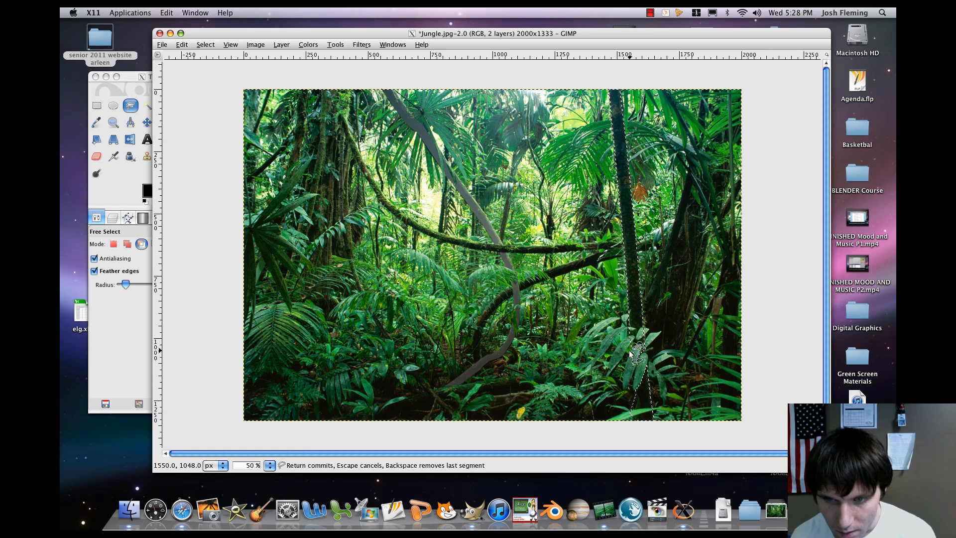
pyautogui.click(631, 350)
pyautogui.click(631, 368)
pyautogui.click(634, 365)
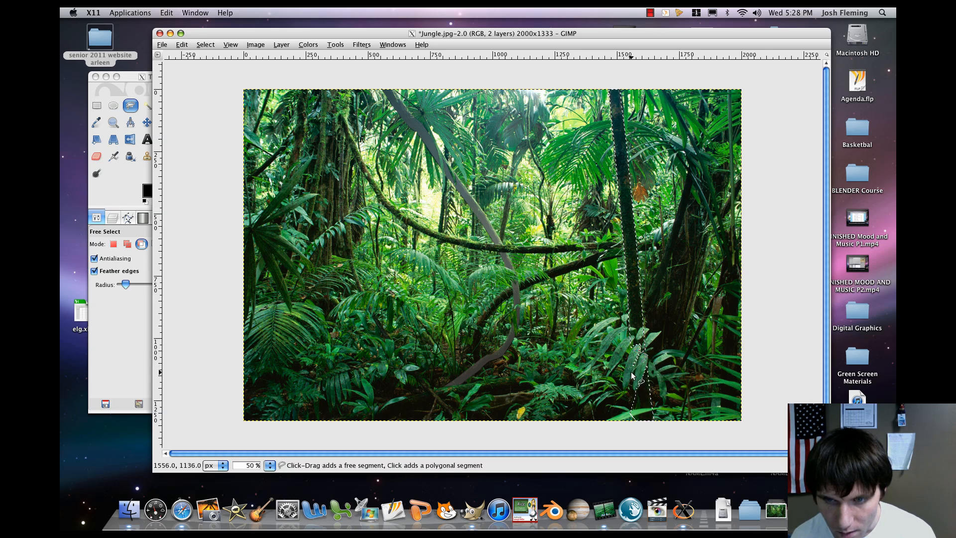
# Step: Subtract the upper leaves that cross the trunk's right edge from the trunk selection
pyautogui.click(640, 341)
pyautogui.click(646, 335)
pyautogui.click(652, 328)
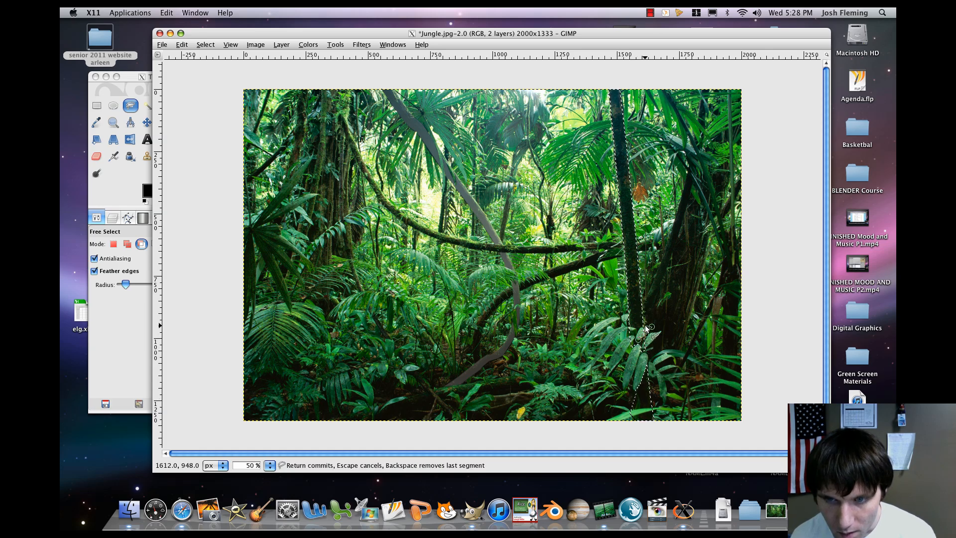
pyautogui.click(640, 328)
pyautogui.click(635, 336)
pyautogui.click(639, 342)
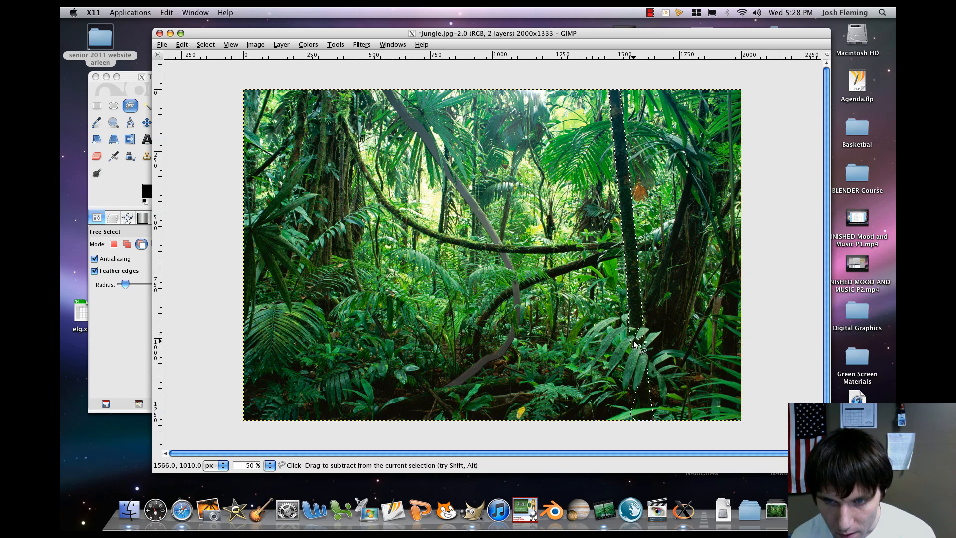
# Step: Subtract the remaining leaf tip at the upper left of the foliage overlap from the trunk selection
pyautogui.click(635, 344)
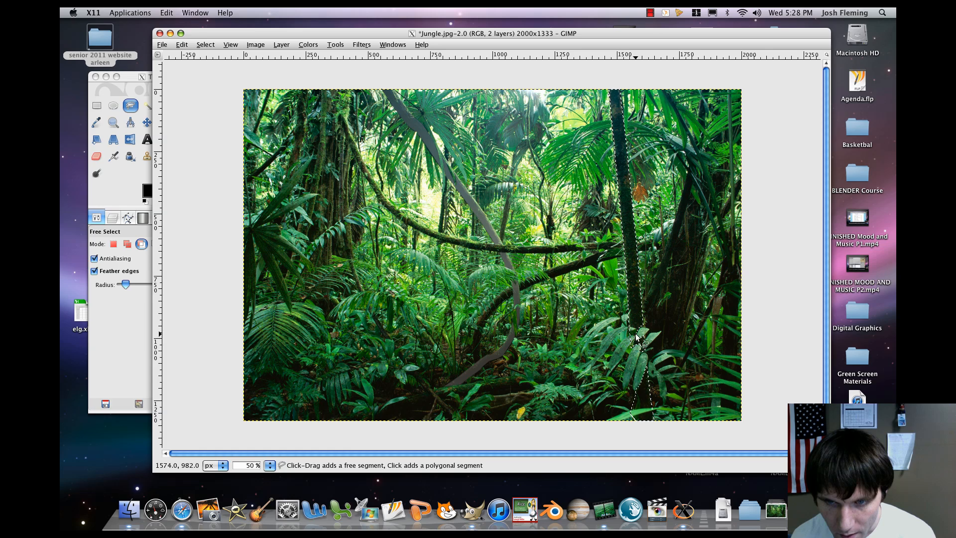
pyautogui.click(637, 331)
pyautogui.click(626, 325)
pyautogui.click(629, 343)
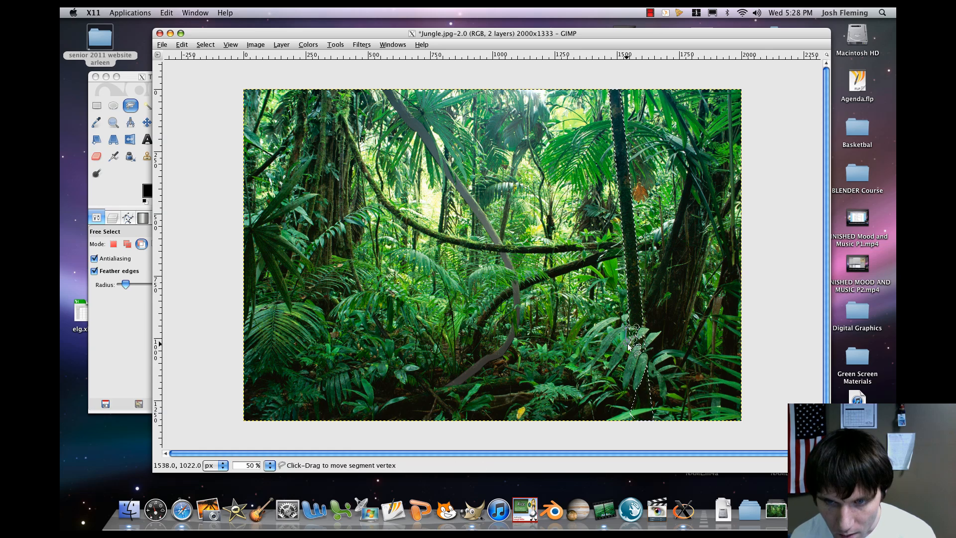
pyautogui.click(632, 343)
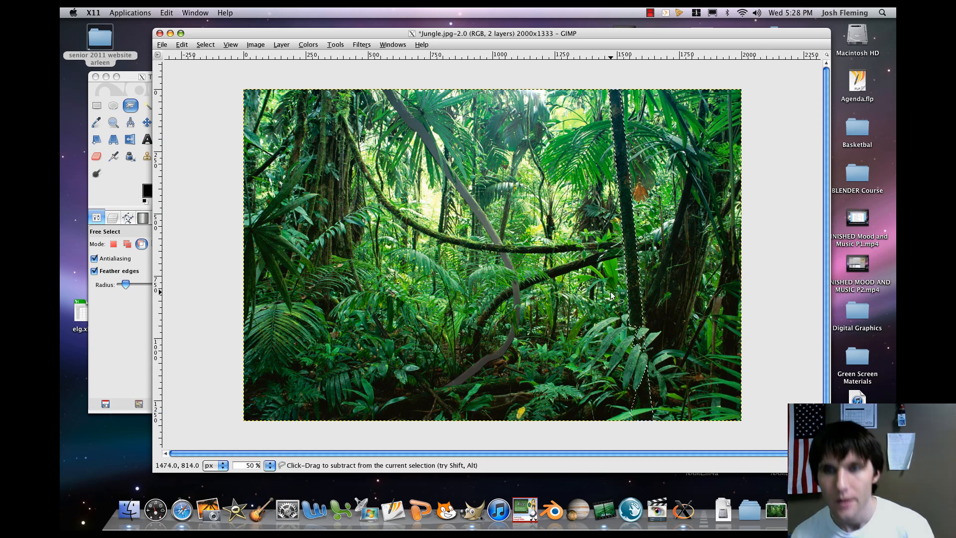
# Step: Activate the Blend tool and add a transparent 2000 x 1333 px layer named Trees above the Vines layer
pyautogui.moveTo(611, 293); pyautogui.dragTo(599, 317)
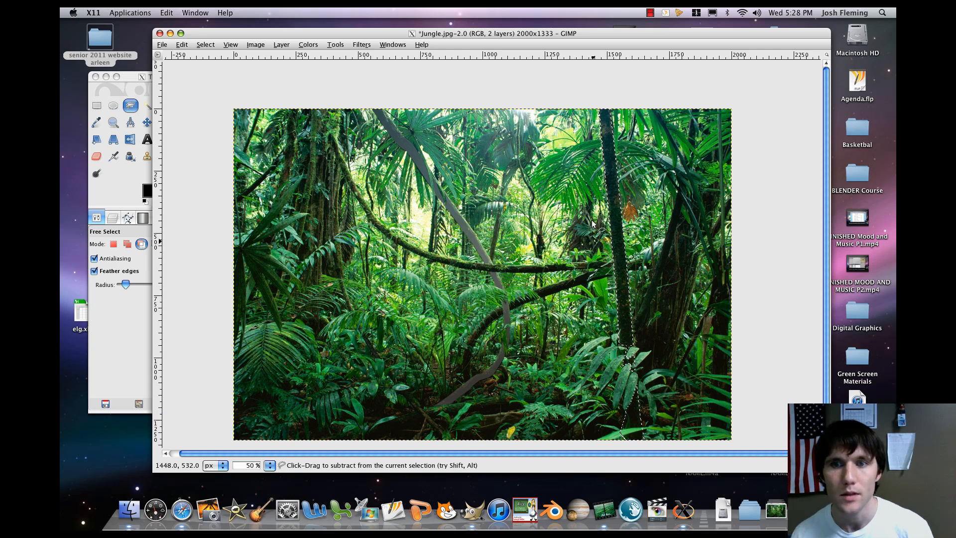
pyautogui.click(135, 159)
pyautogui.click(180, 139)
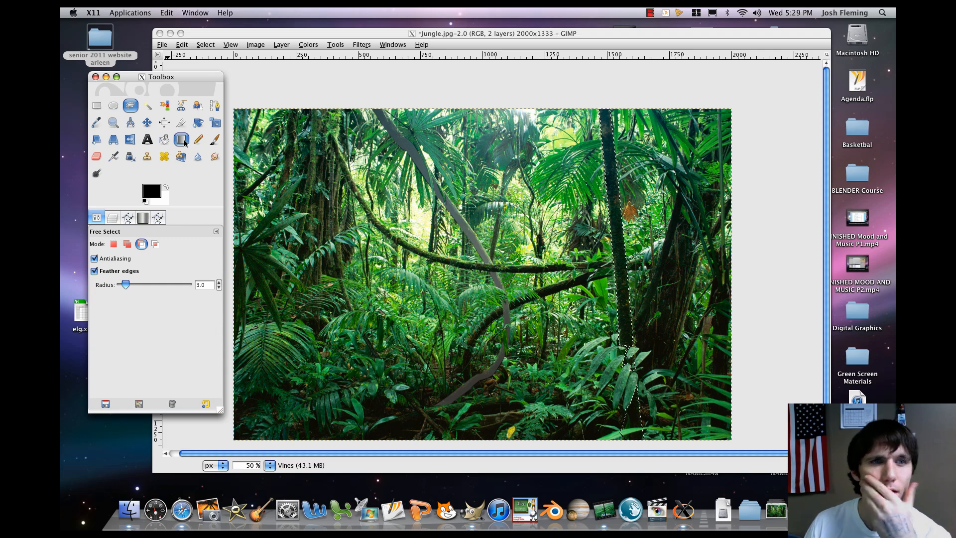
pyautogui.click(133, 272)
pyautogui.click(136, 270)
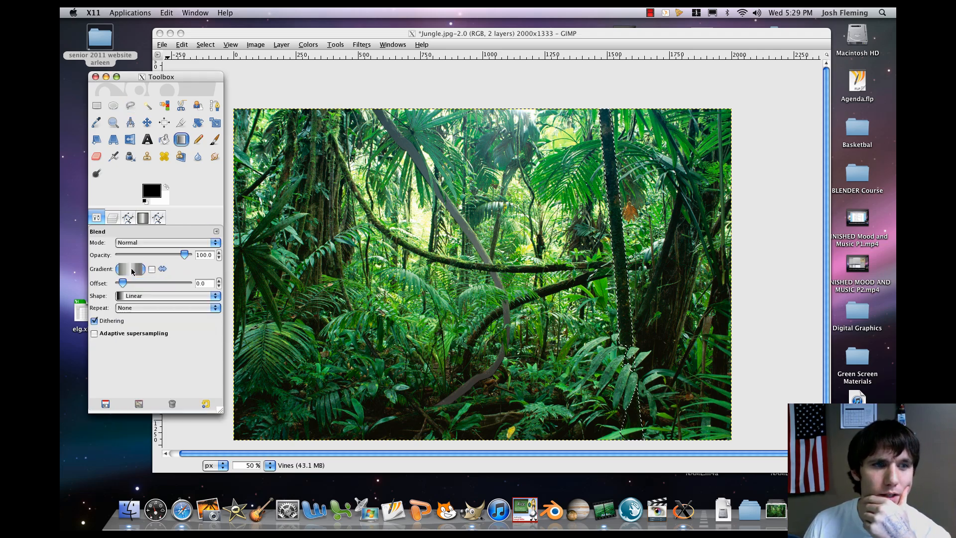
pyautogui.click(117, 216)
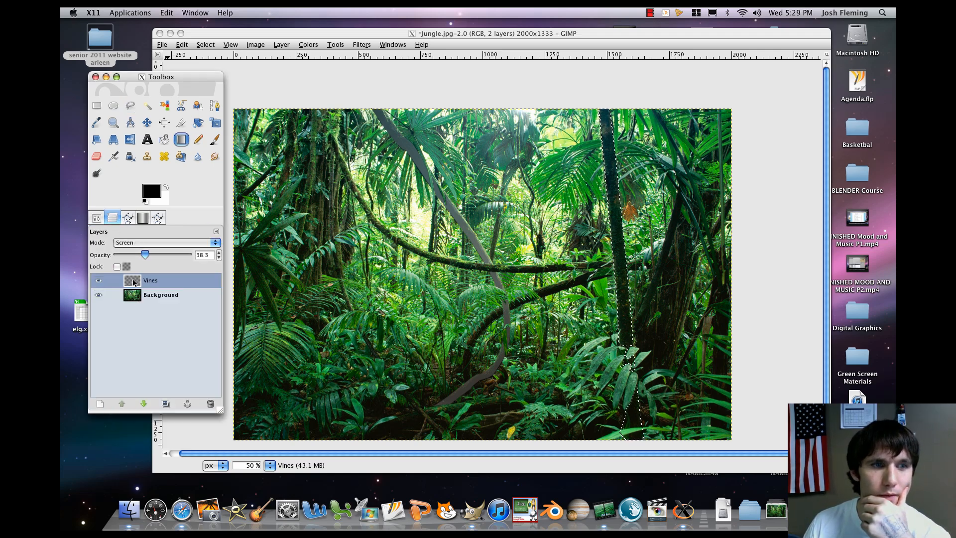
pyautogui.click(100, 403)
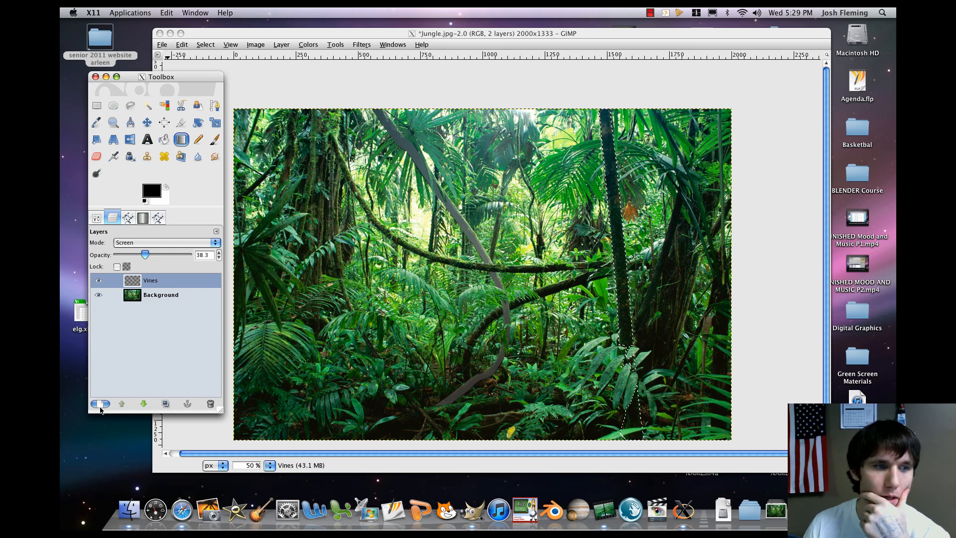
pyautogui.write('Trer')
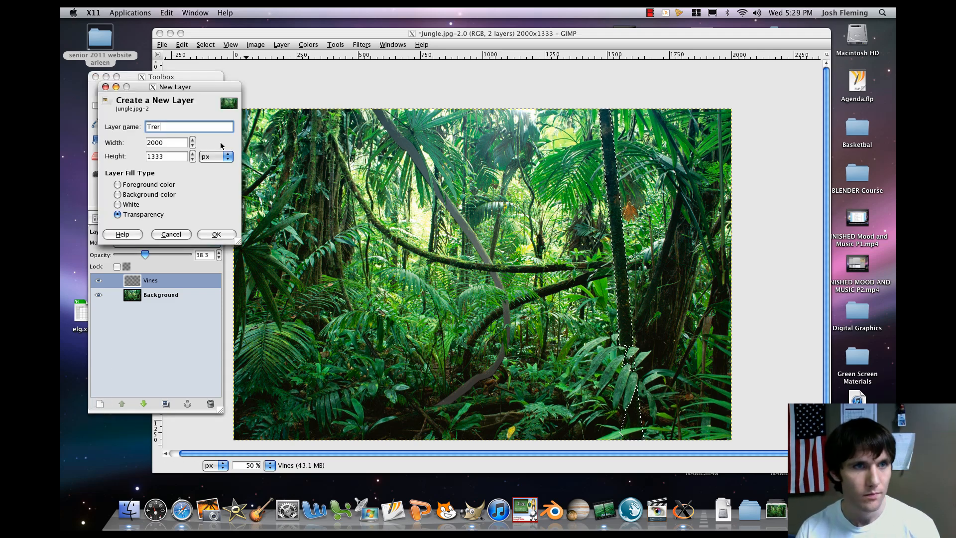
pyautogui.press('BackSpace')
pyautogui.write('es')
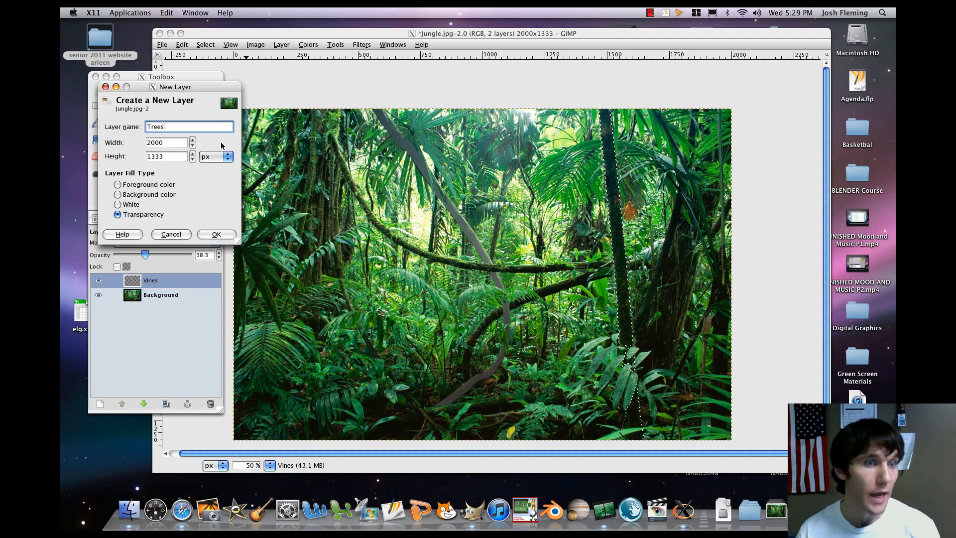
pyautogui.click(218, 235)
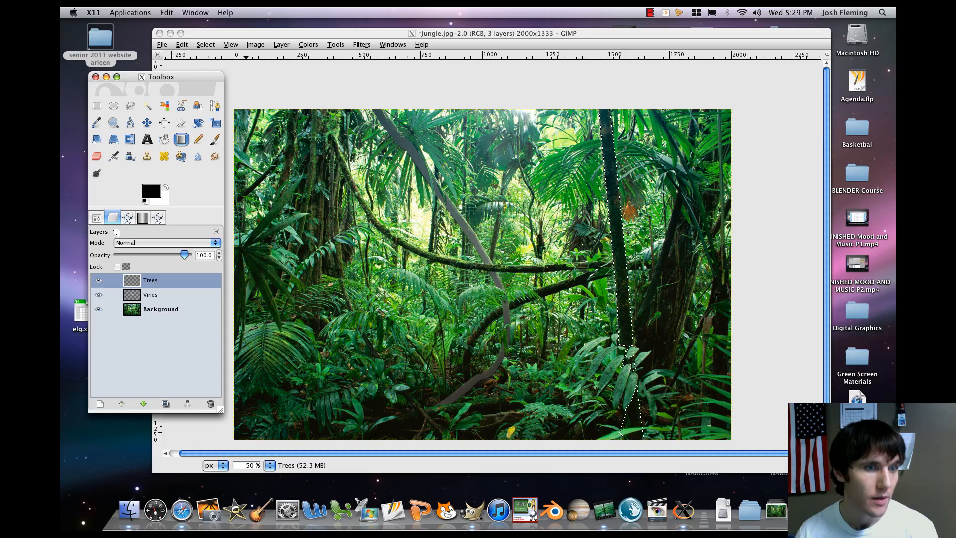
# Step: Browse the Blend tool's gradient list for a gradient to use on the selected trunk
pyautogui.click(625, 177)
pyautogui.click(139, 235)
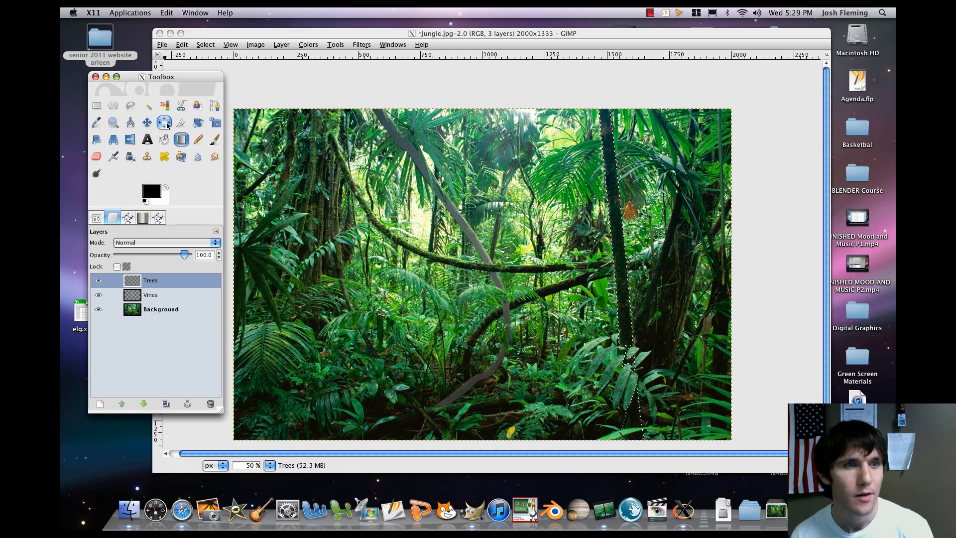
pyautogui.doubleClick(182, 140)
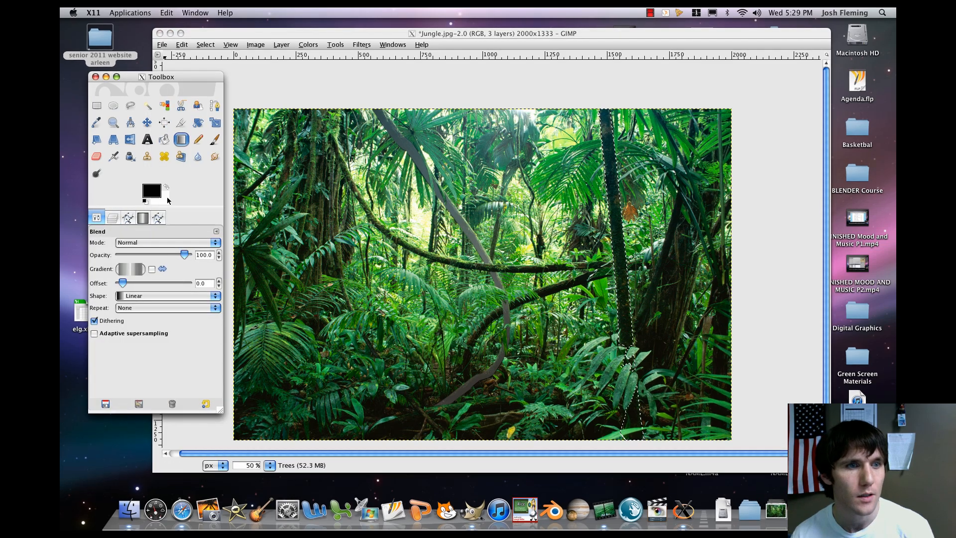
pyautogui.click(134, 269)
pyautogui.scroll(-8, 157, 329)
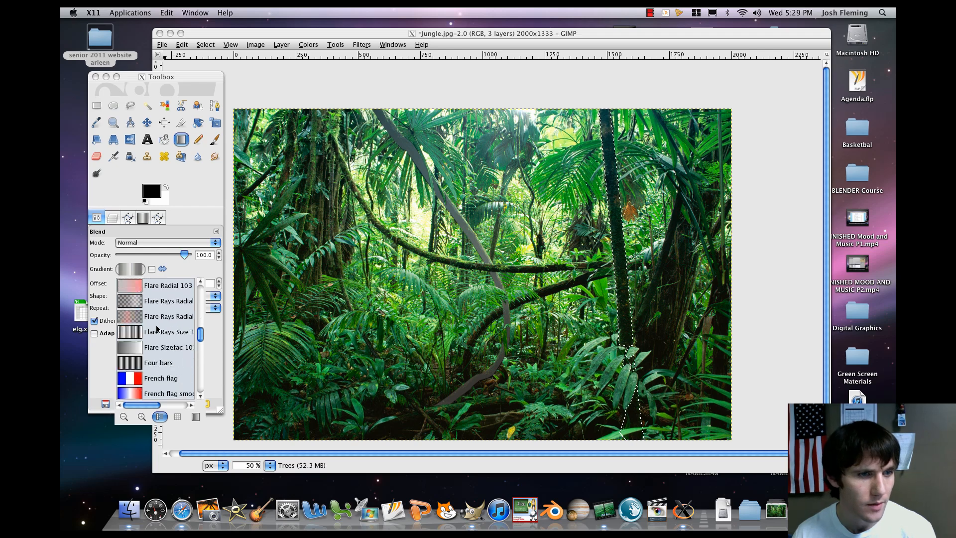
pyautogui.scroll(-7, 158, 329)
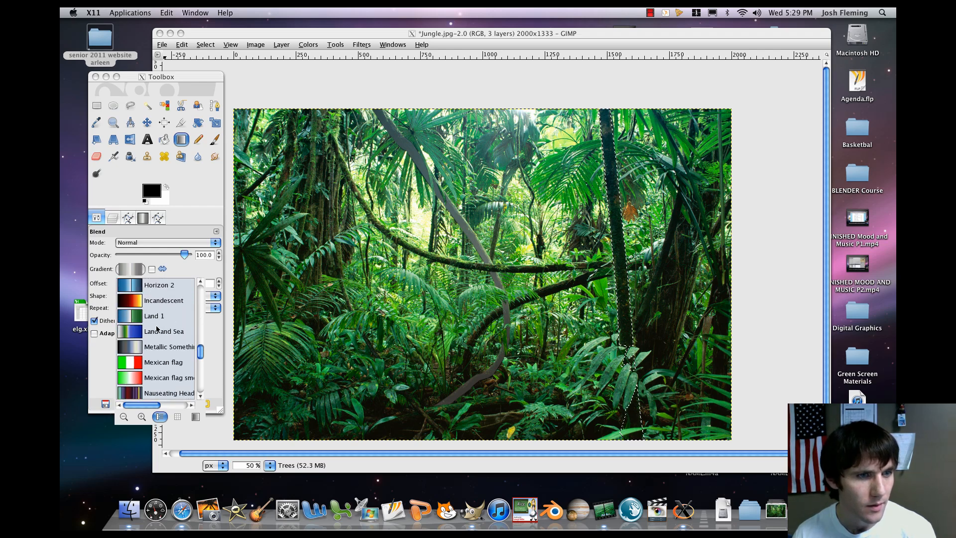
pyautogui.scroll(-7, 158, 329)
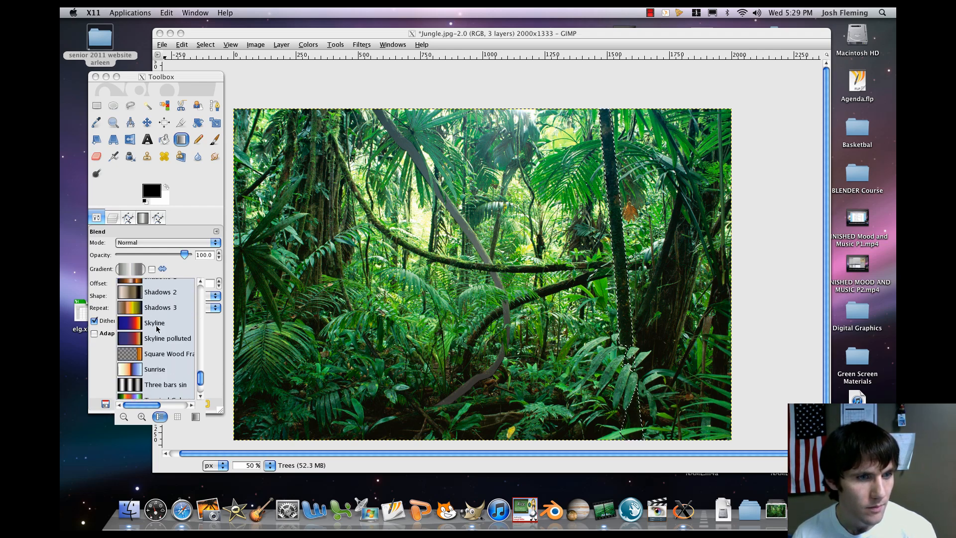
pyautogui.scroll(20, 158, 329)
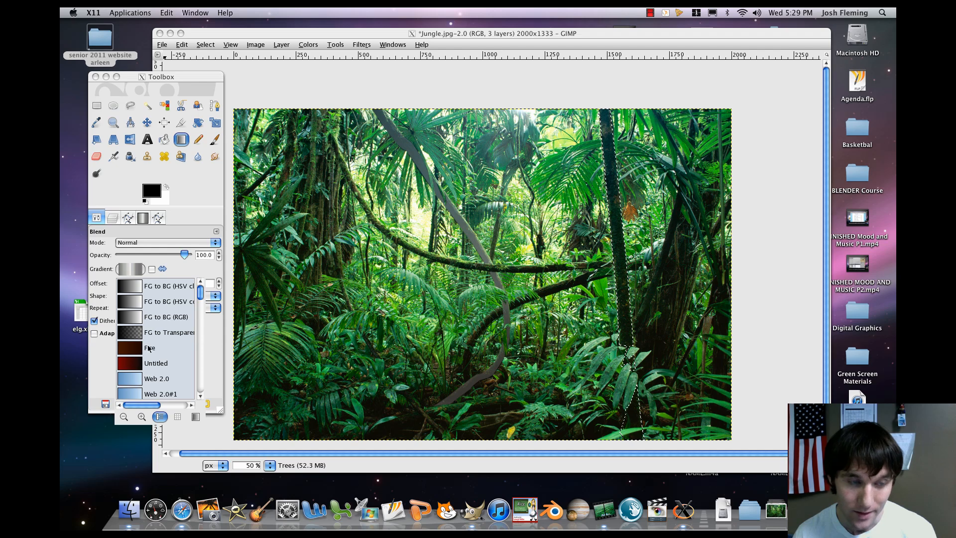
# Step: Browse the gradients available for the Blend tool and close the list without choosing one
pyautogui.scroll(-3, 150, 344)
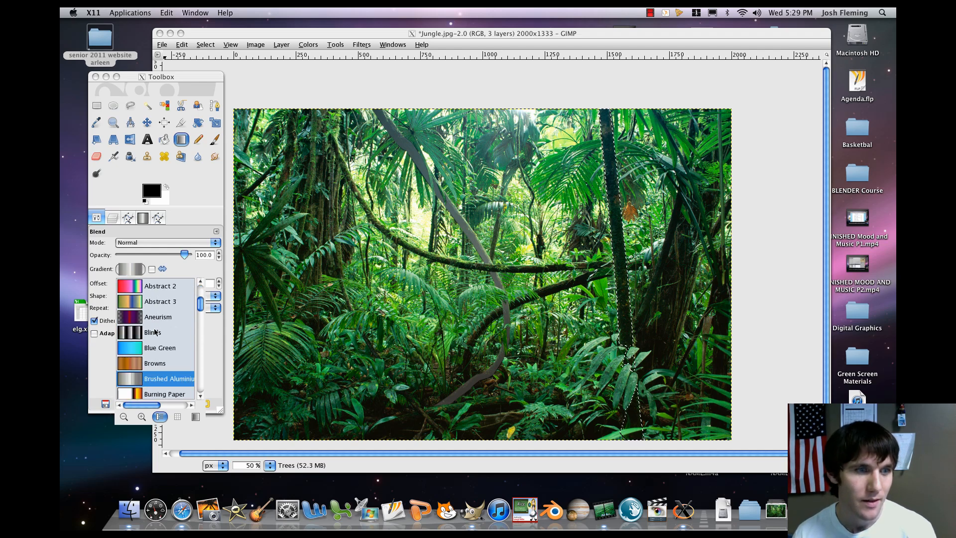
pyautogui.scroll(-7, 155, 331)
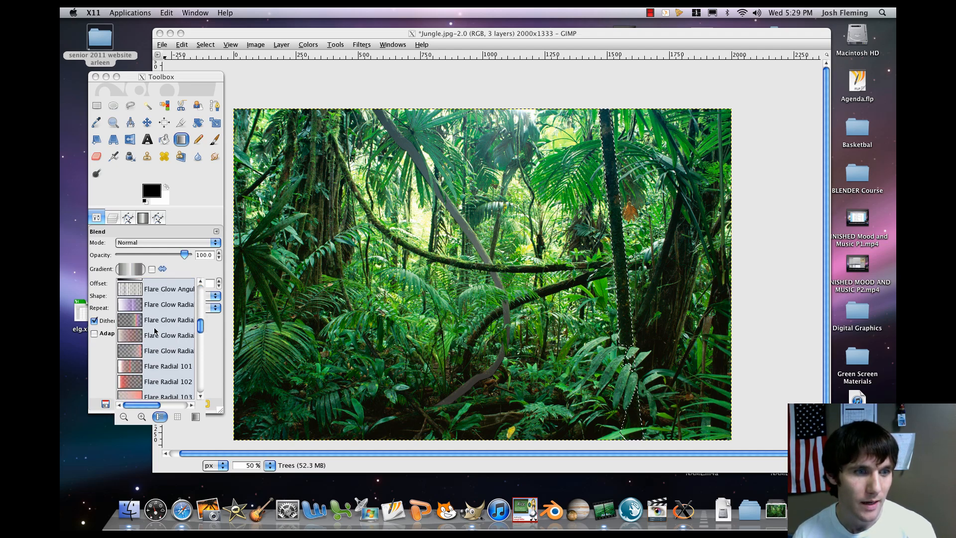
pyautogui.scroll(-2, 154, 332)
pyautogui.scroll(10, 154, 332)
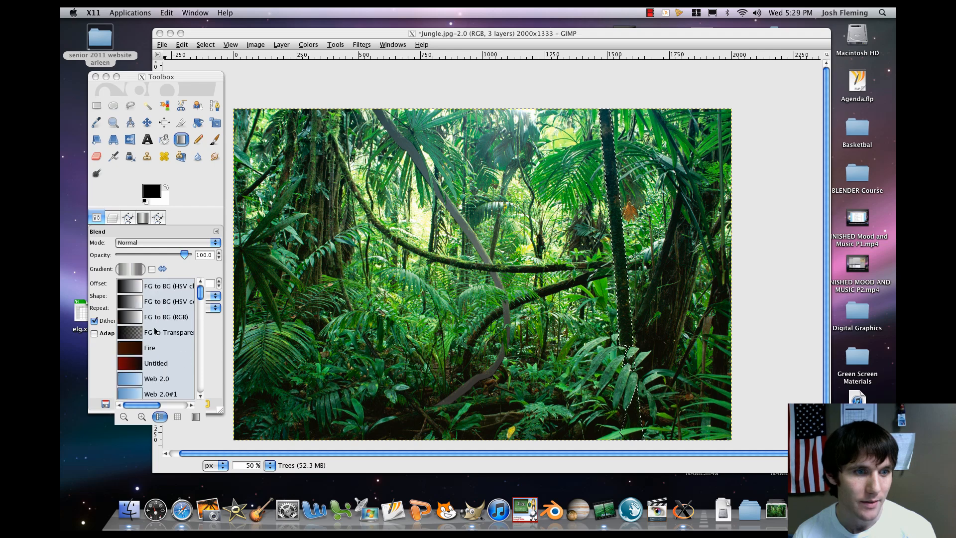
pyautogui.click(186, 184)
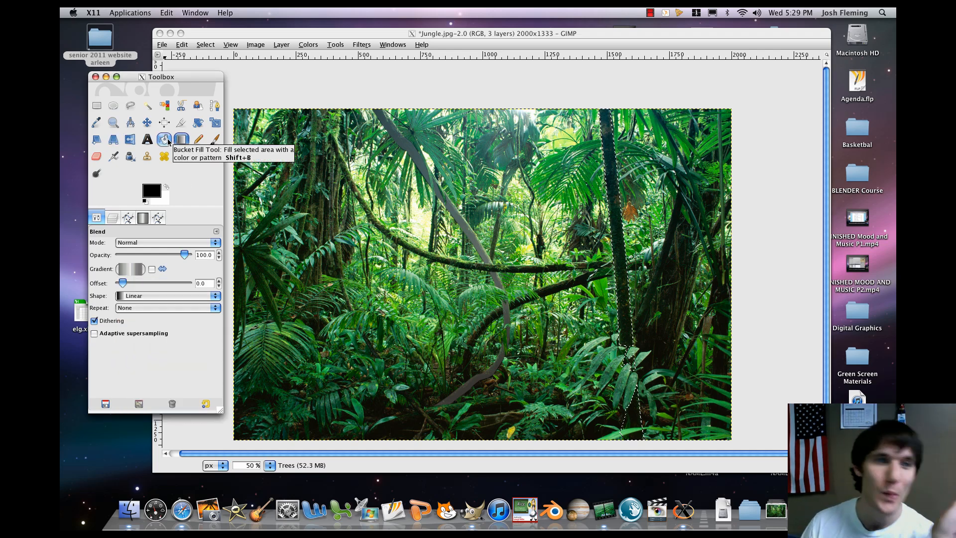
# Step: Set the foreground colour to bright red (ff0101) and fill the selected tree trunk with it using Bucket Fill
pyautogui.click(168, 141)
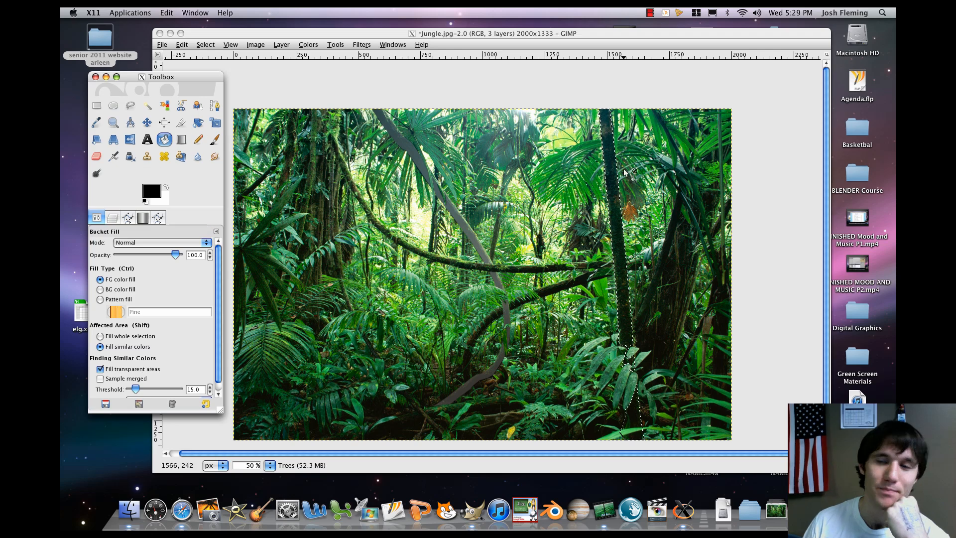
pyautogui.click(610, 169)
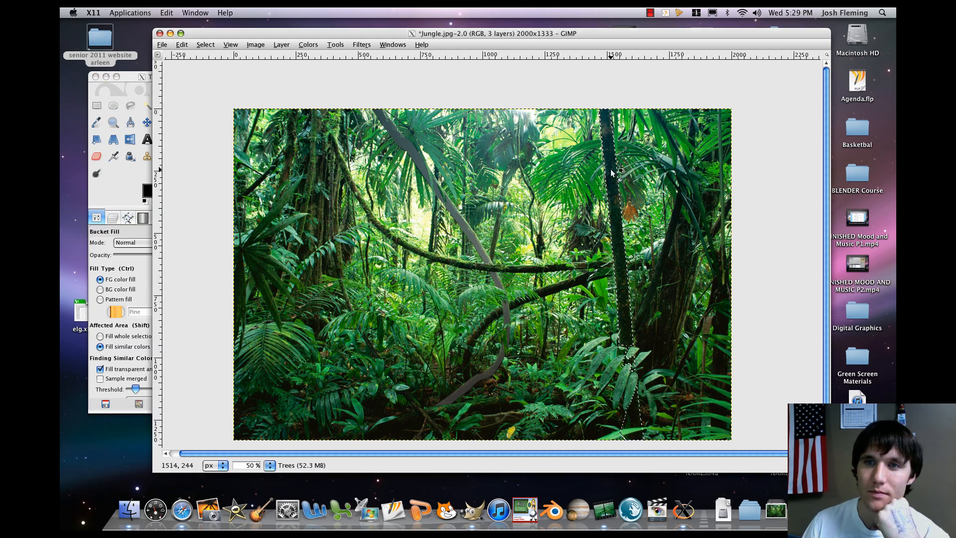
pyautogui.click(124, 176)
pyautogui.click(149, 193)
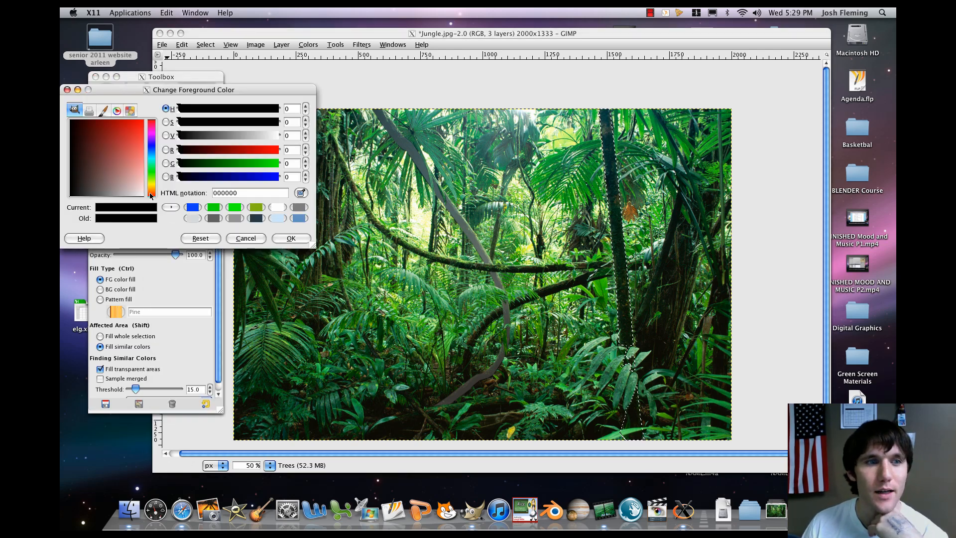
pyautogui.click(144, 121)
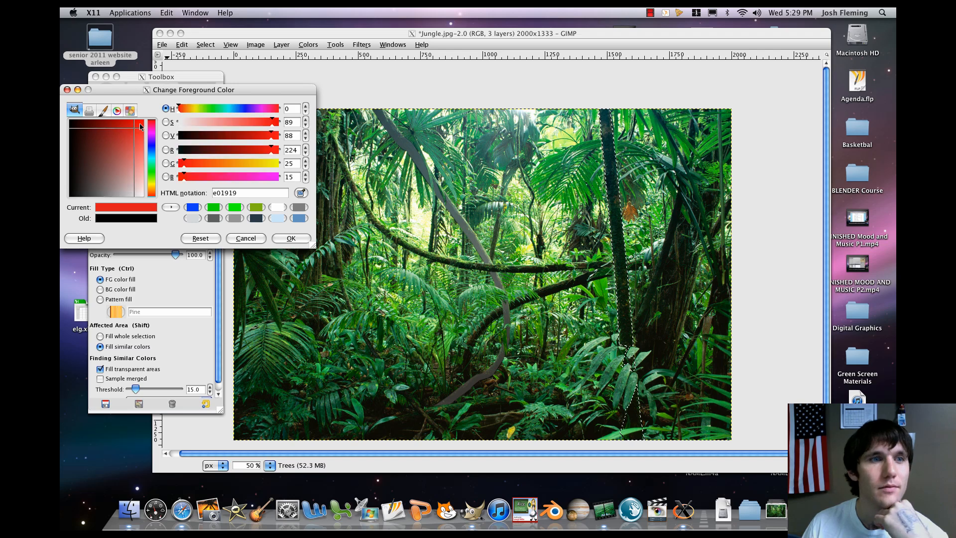
pyautogui.click(291, 239)
pyautogui.click(608, 161)
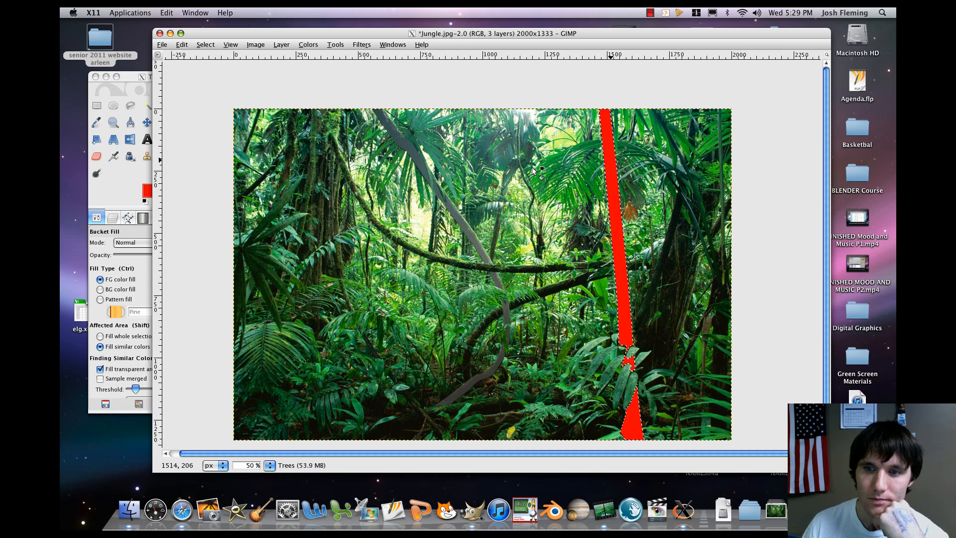
# Step: Undo the bright red fill and set Bucket Fill's affected area to fill the whole selection
pyautogui.click(107, 220)
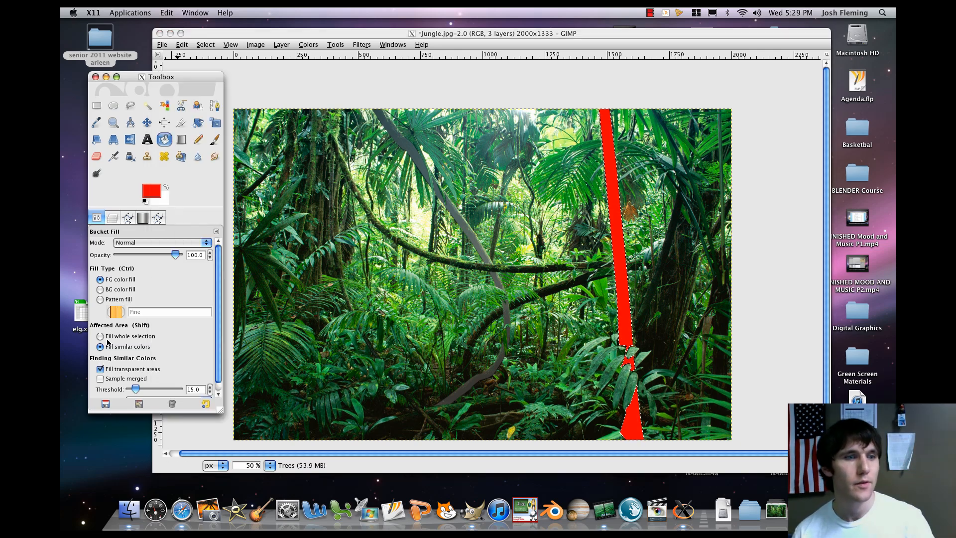
pyautogui.click(181, 45)
pyautogui.click(199, 54)
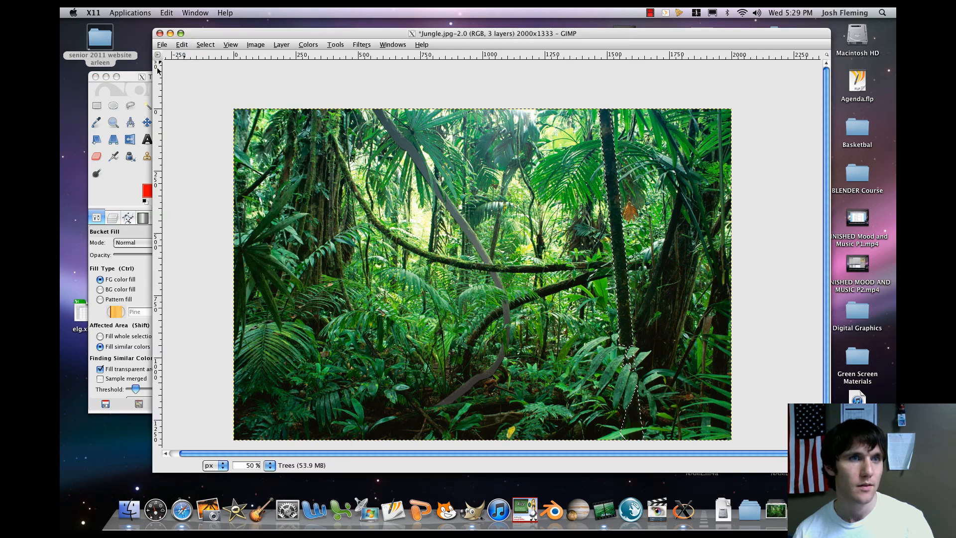
pyautogui.click(124, 86)
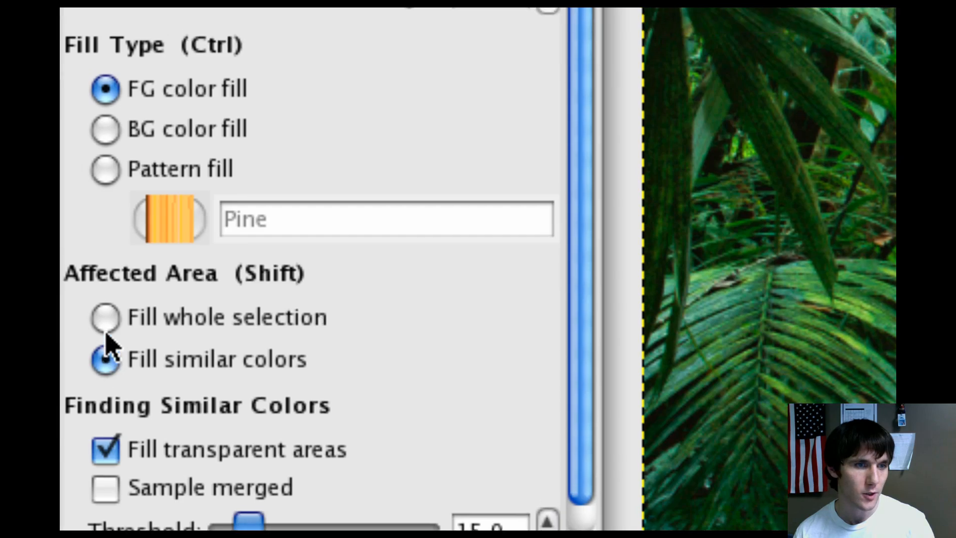
pyautogui.click(105, 293)
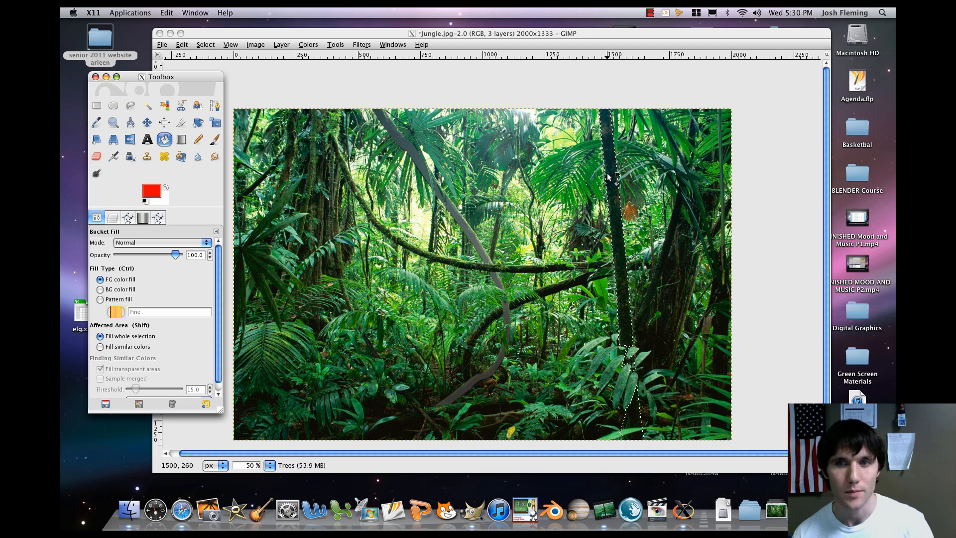
# Step: Darken the foreground colour to a deep dark red and fill the whole trunk selection with it
pyautogui.click(152, 190)
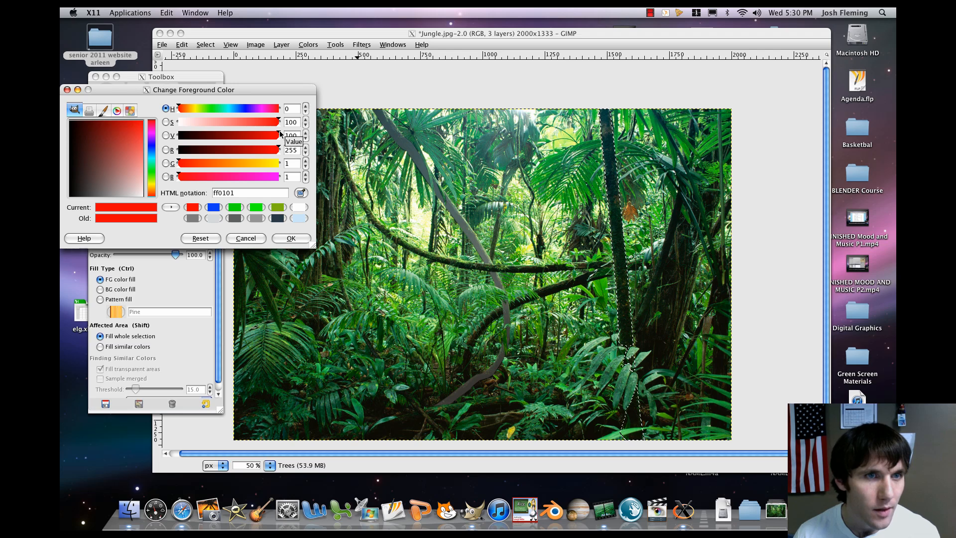
pyautogui.moveTo(284, 151); pyautogui.dragTo(223, 156)
pyautogui.click(294, 239)
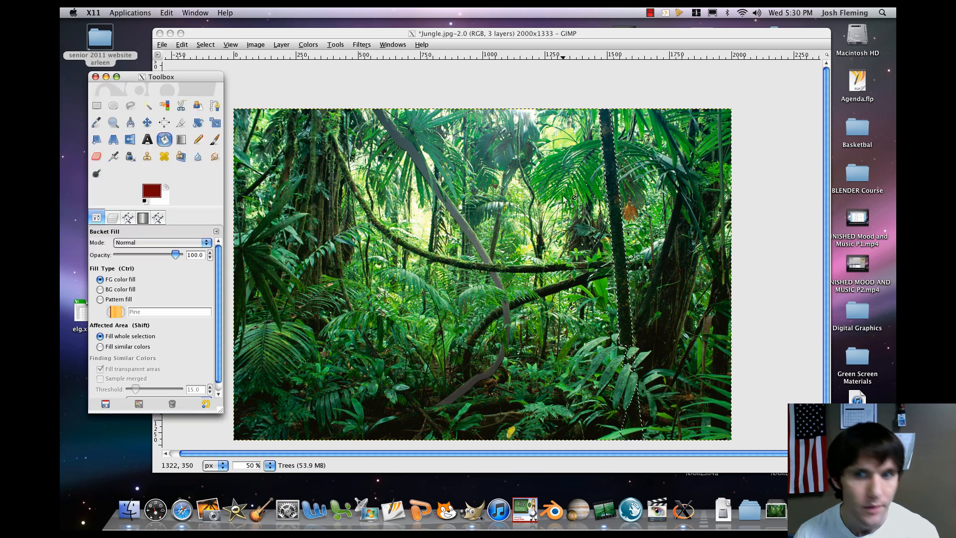
pyautogui.click(610, 205)
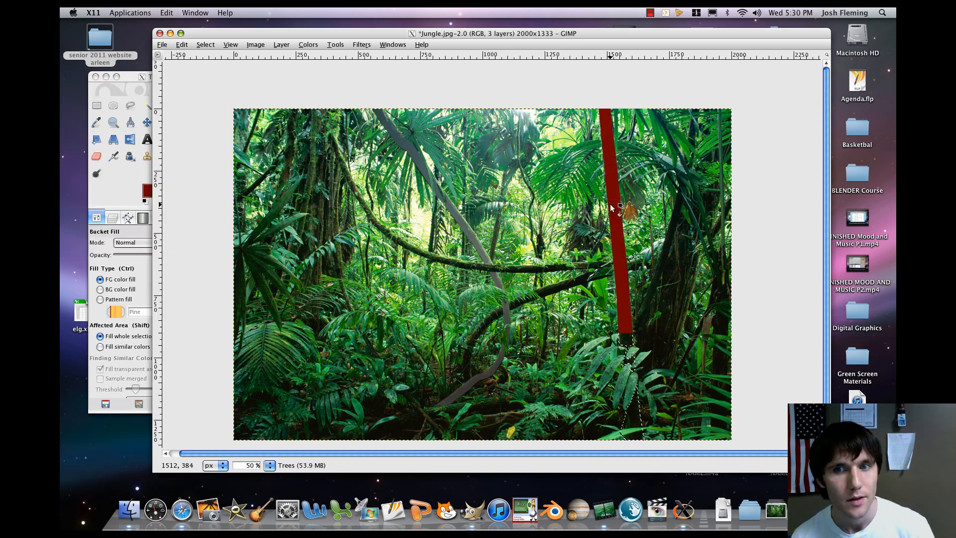
# Step: Lower the Trees layer's opacity to about 51.6
pyautogui.click(112, 218)
pyautogui.click(112, 217)
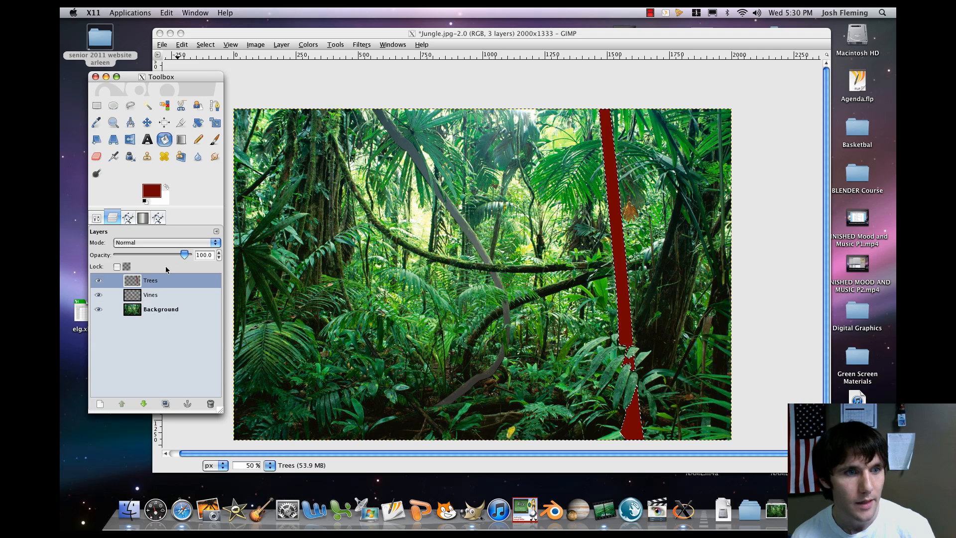
pyautogui.moveTo(184, 255); pyautogui.dragTo(181, 255)
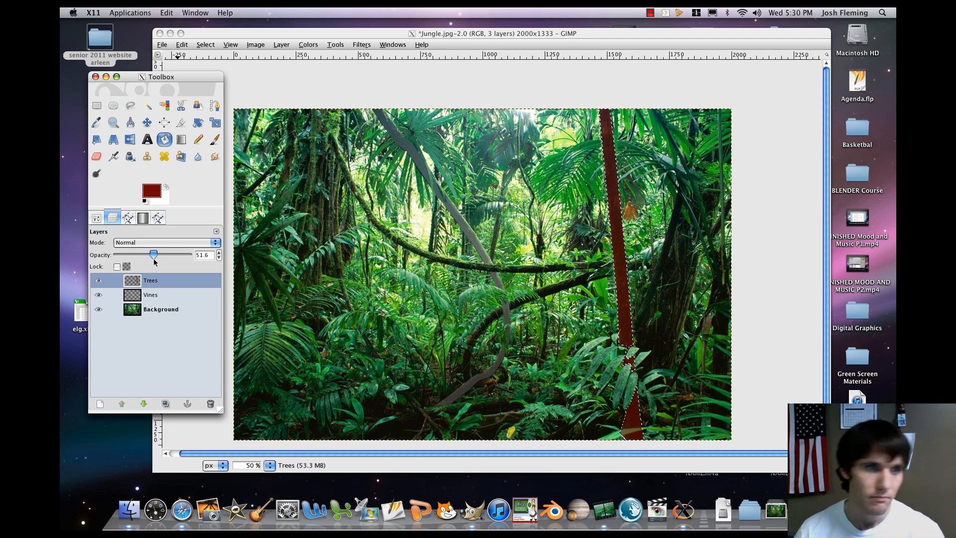
# Step: Try the Multiply, Divide and Screen blend modes on the Trees layer, and settle on Overlay
pyautogui.click(159, 243)
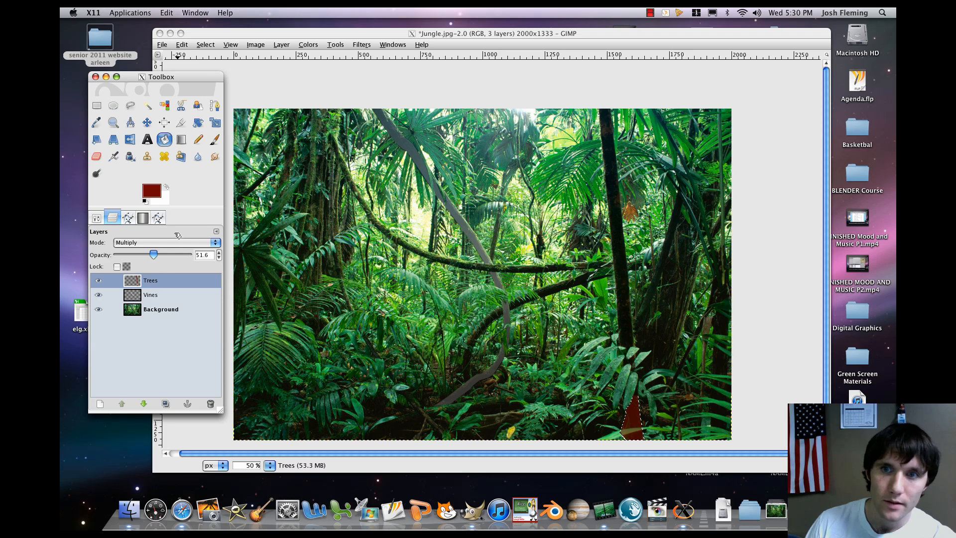
pyautogui.click(161, 242)
pyautogui.click(161, 255)
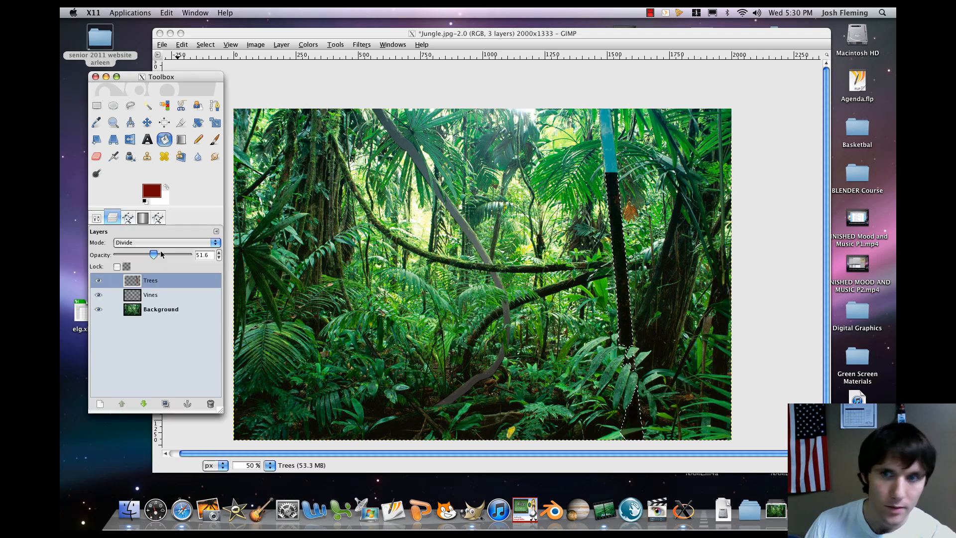
pyautogui.click(161, 243)
pyautogui.click(156, 260)
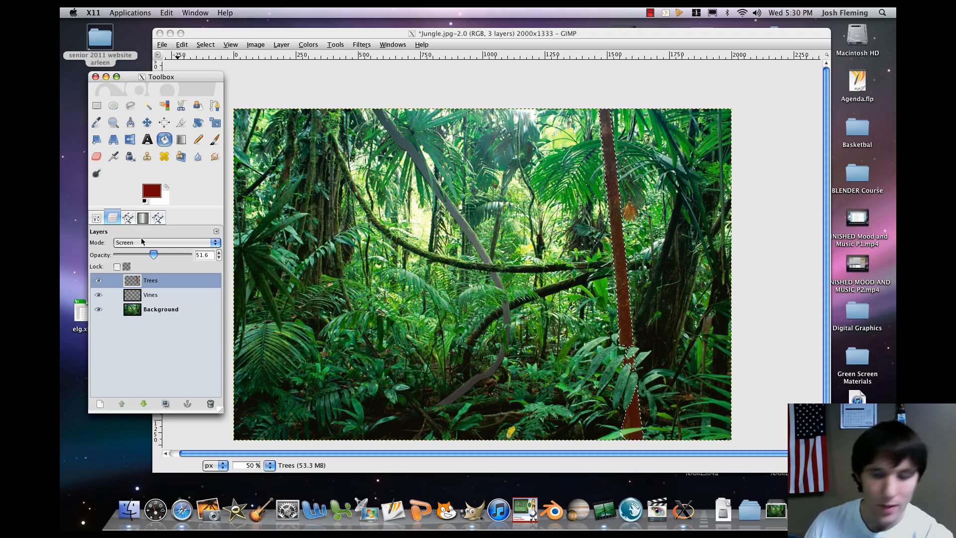
pyautogui.click(128, 242)
pyautogui.click(135, 260)
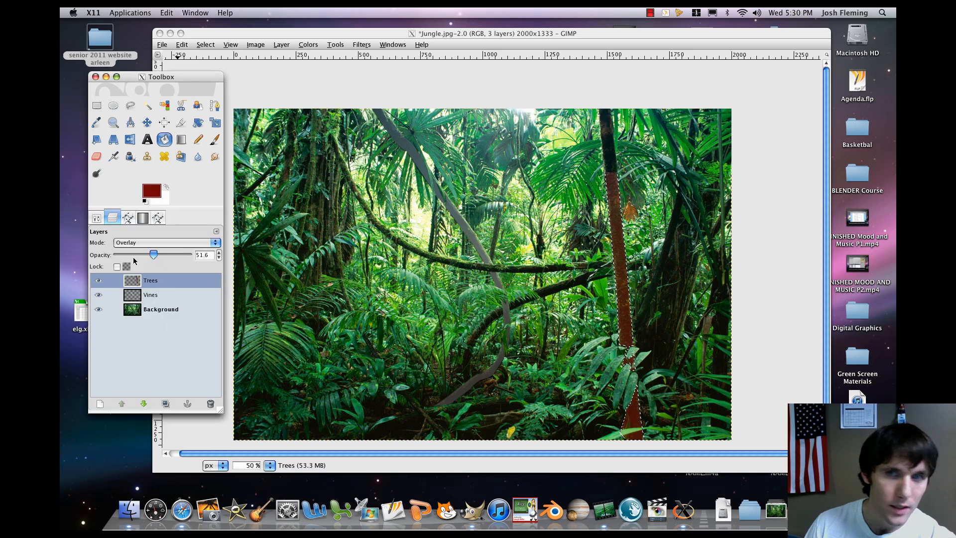
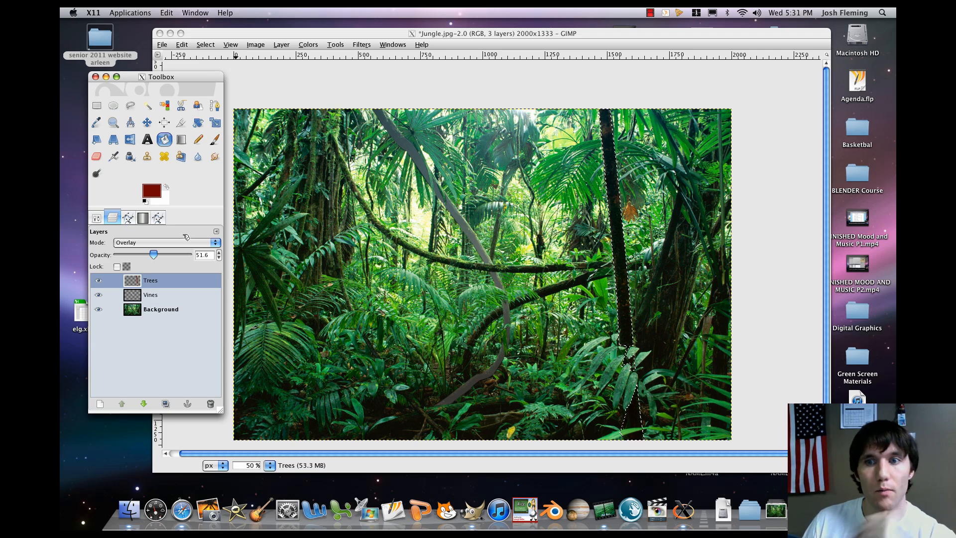
# Step: Clear the selection around the tree trunk
pyautogui.click(205, 44)
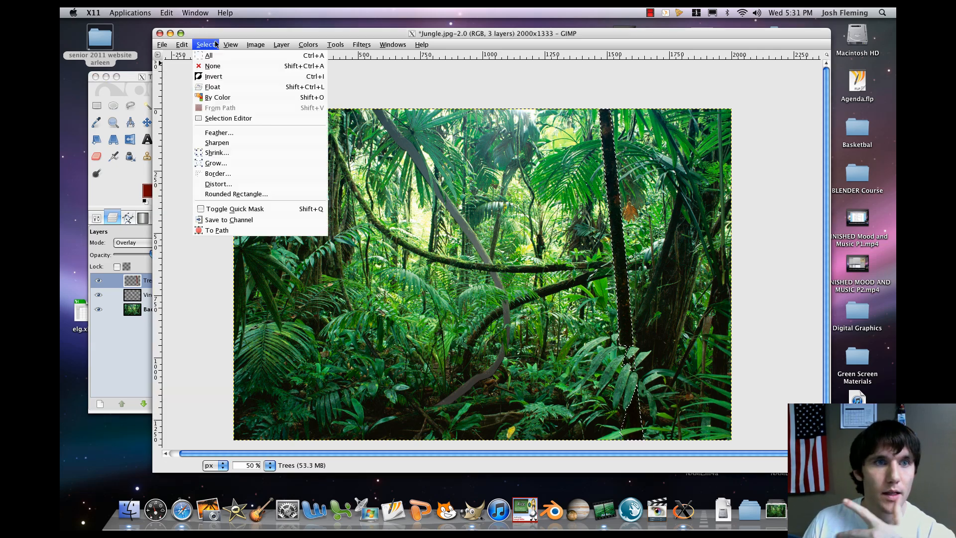
pyautogui.click(206, 67)
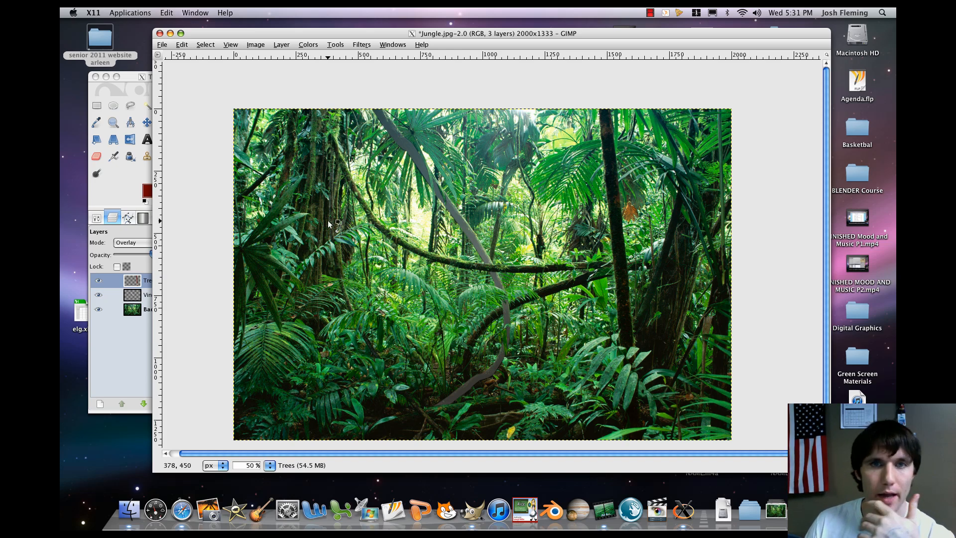
pyautogui.click(371, 45)
pyautogui.click(371, 46)
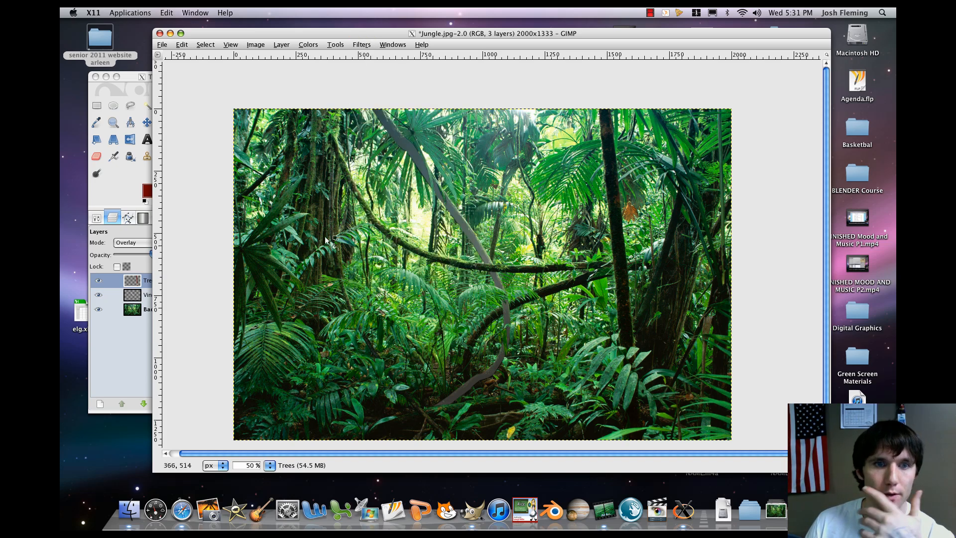
# Step: Activate Free Select and set its mode to replace the current selection, keeping feathered edges at radius 3.0
pyautogui.click(142, 116)
pyautogui.click(131, 108)
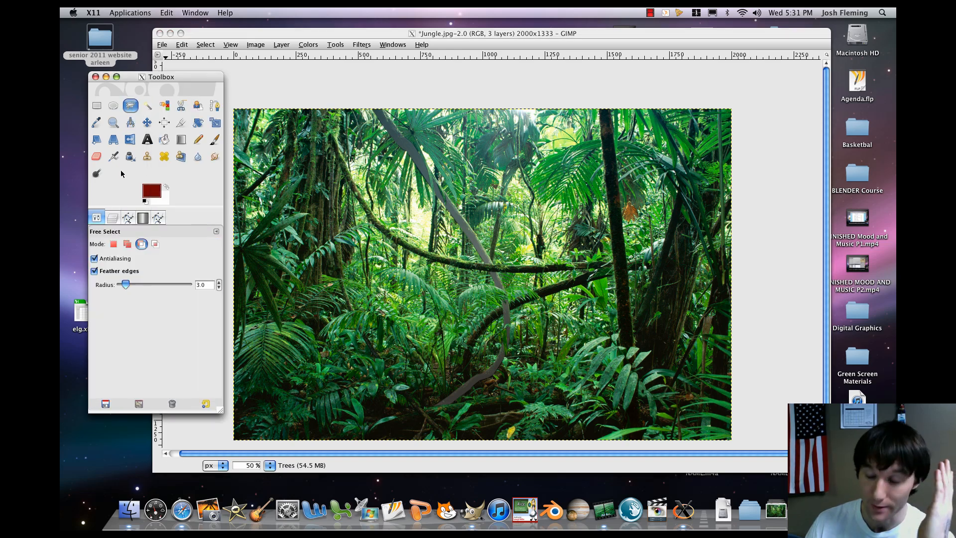
pyautogui.click(114, 243)
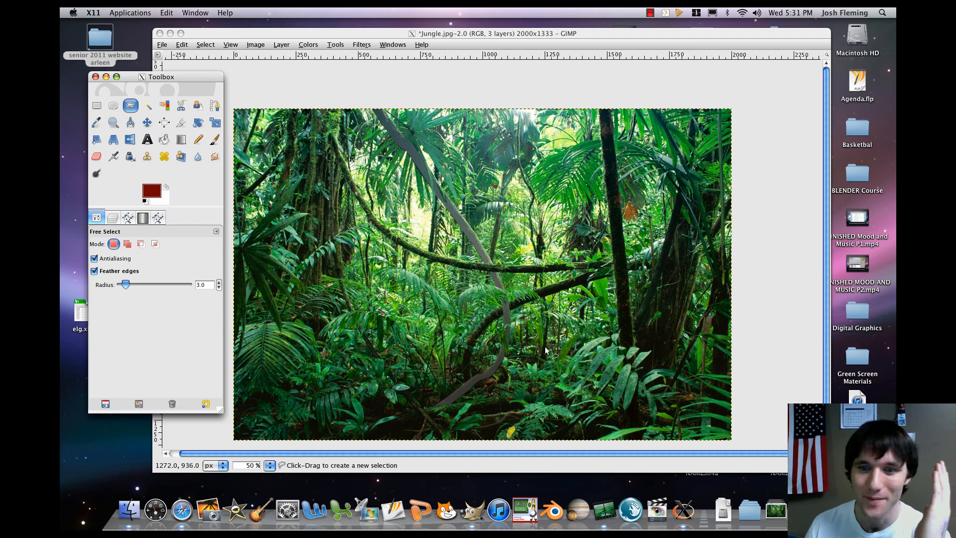
pyautogui.click(662, 336)
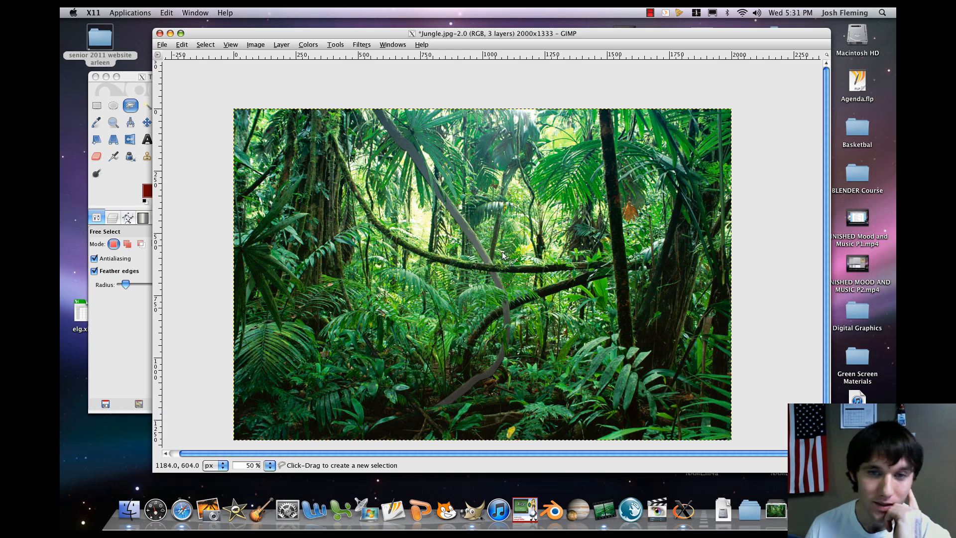
# Step: Start a free selection along the lower edge of the hanging vine, from its upper end to where it meets the curved branch
pyautogui.click(334, 149)
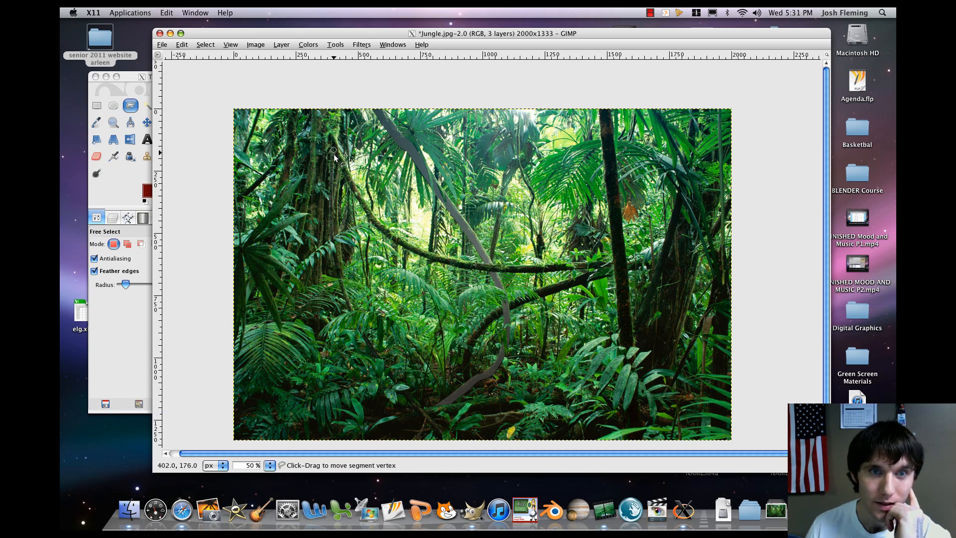
pyautogui.click(374, 224)
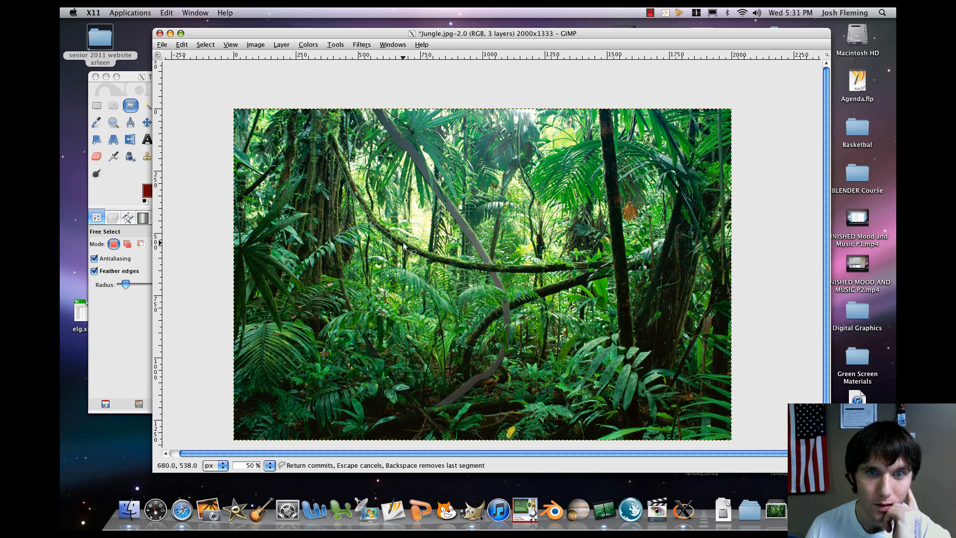
pyautogui.click(400, 245)
pyautogui.click(447, 267)
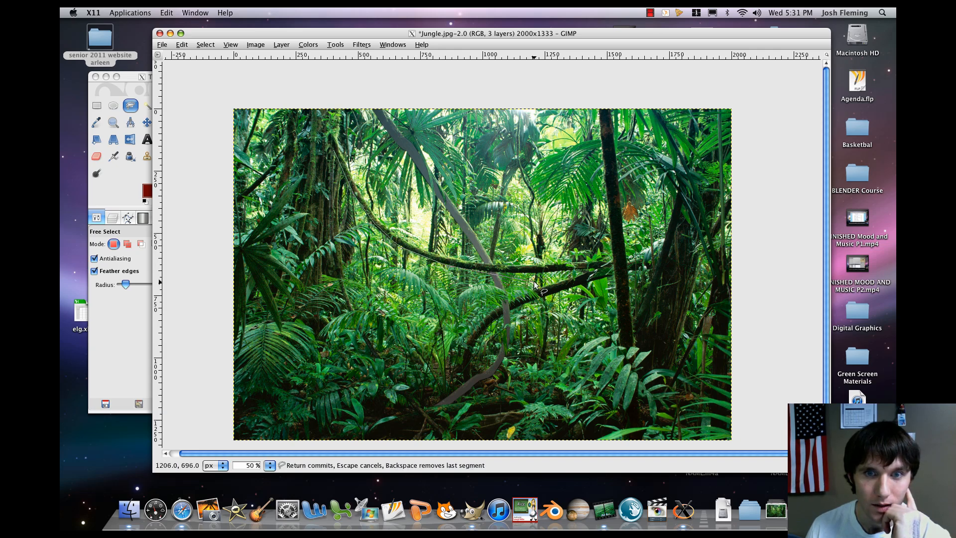
pyautogui.click(594, 269)
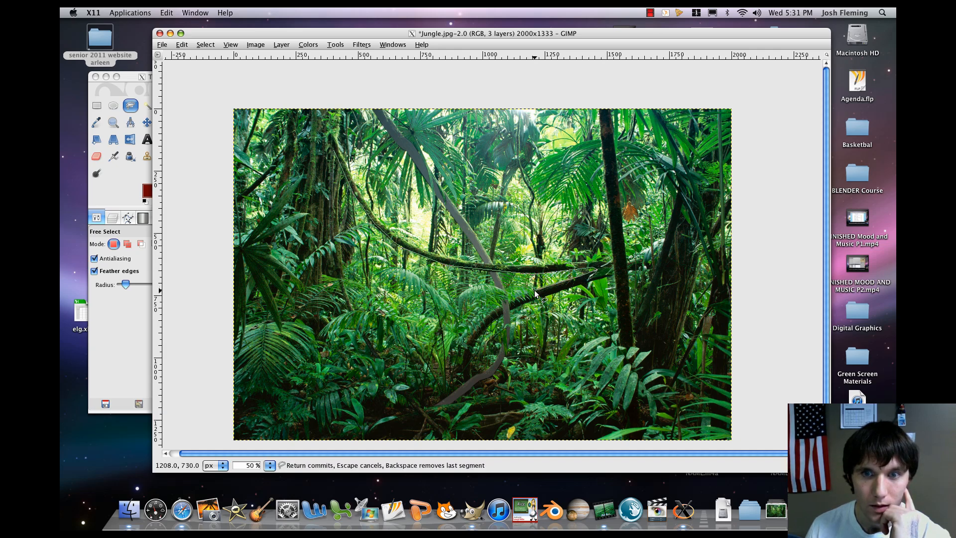
# Step: Extend the selection outline around the curved lower branch, down to the ground and back up to the vine junction
pyautogui.click(504, 301)
pyautogui.click(477, 319)
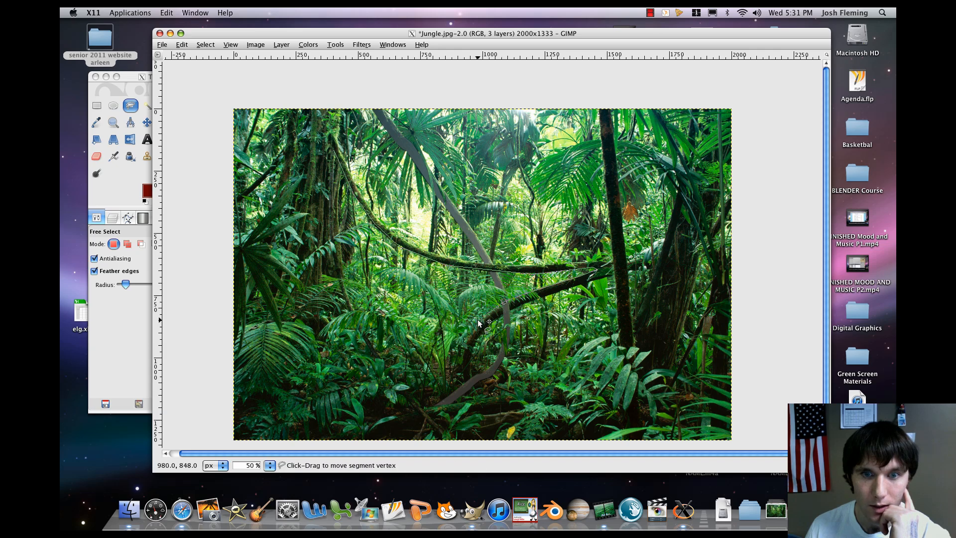
pyautogui.click(462, 345)
pyautogui.click(462, 378)
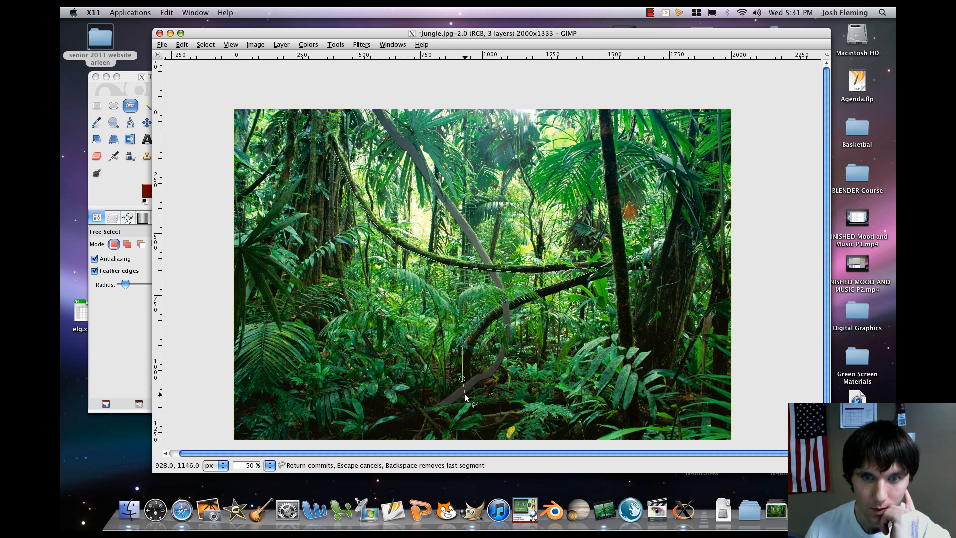
pyautogui.click(465, 398)
pyautogui.click(479, 393)
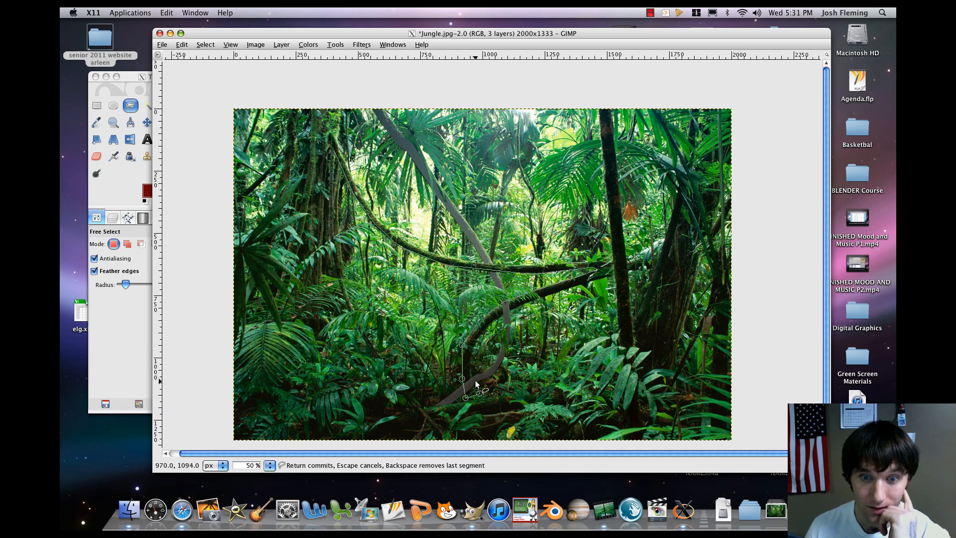
pyautogui.click(474, 343)
pyautogui.click(494, 318)
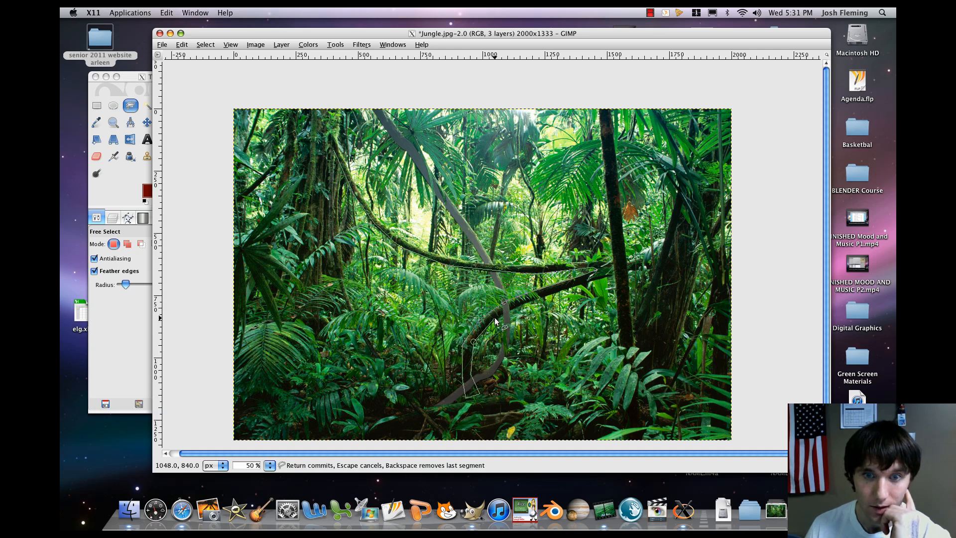
pyautogui.click(581, 275)
pyautogui.click(597, 269)
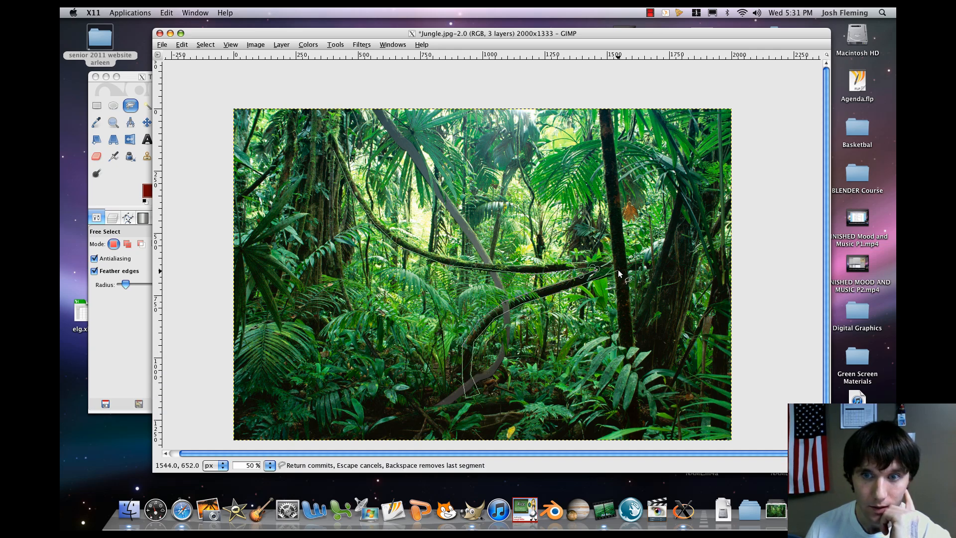
# Step: Outline the branch past the dark trunk and return along the vine's upper edge, closing the selection at its starting point
pyautogui.click(617, 273)
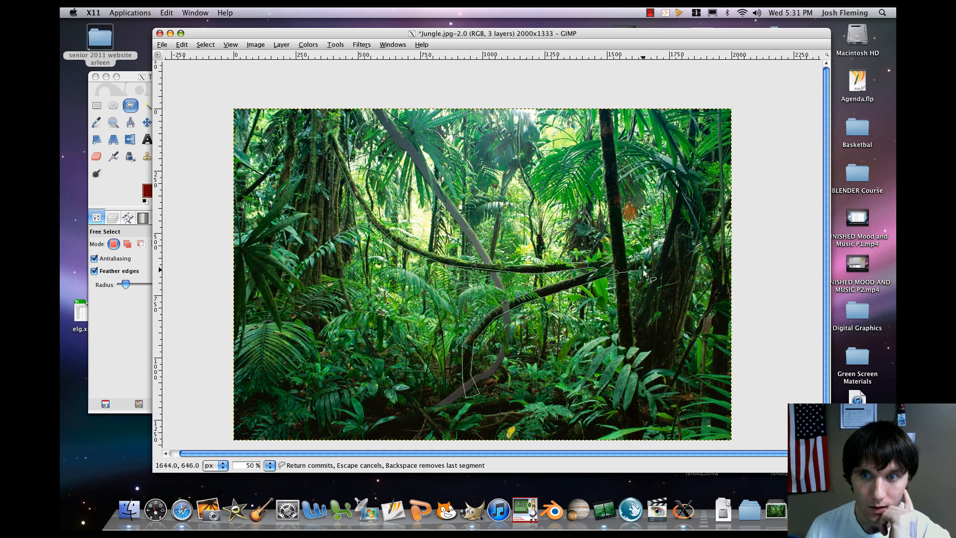
pyautogui.click(652, 267)
pyautogui.click(660, 255)
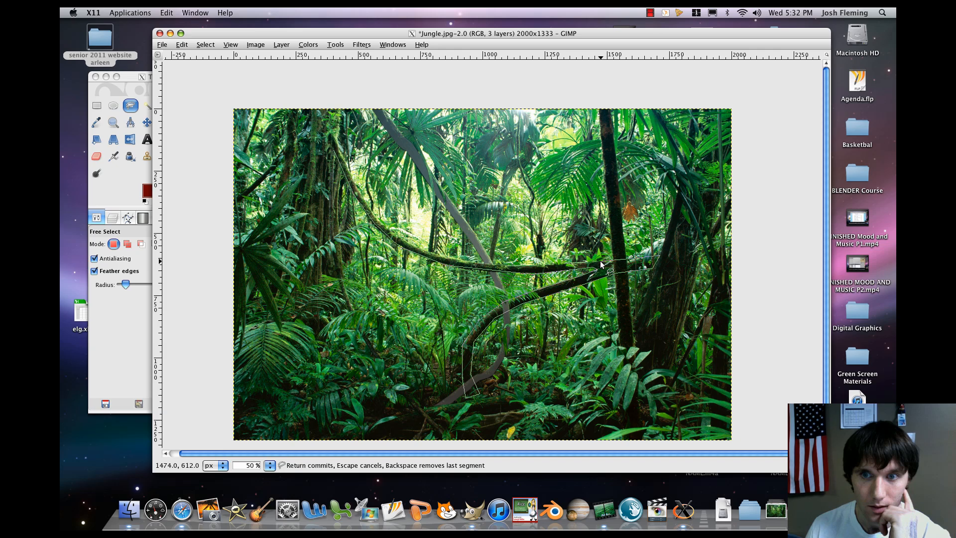
pyautogui.click(478, 262)
pyautogui.click(436, 253)
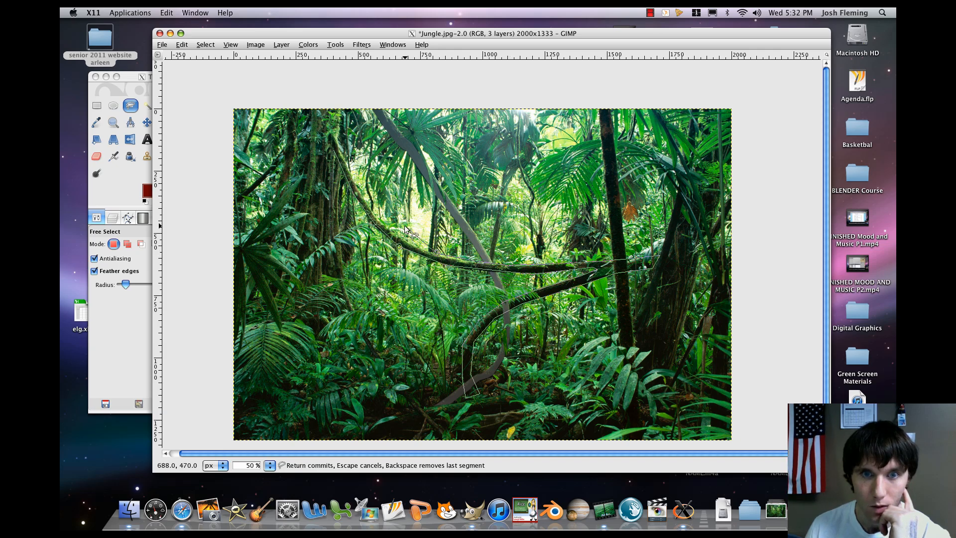
pyautogui.click(404, 241)
pyautogui.click(381, 223)
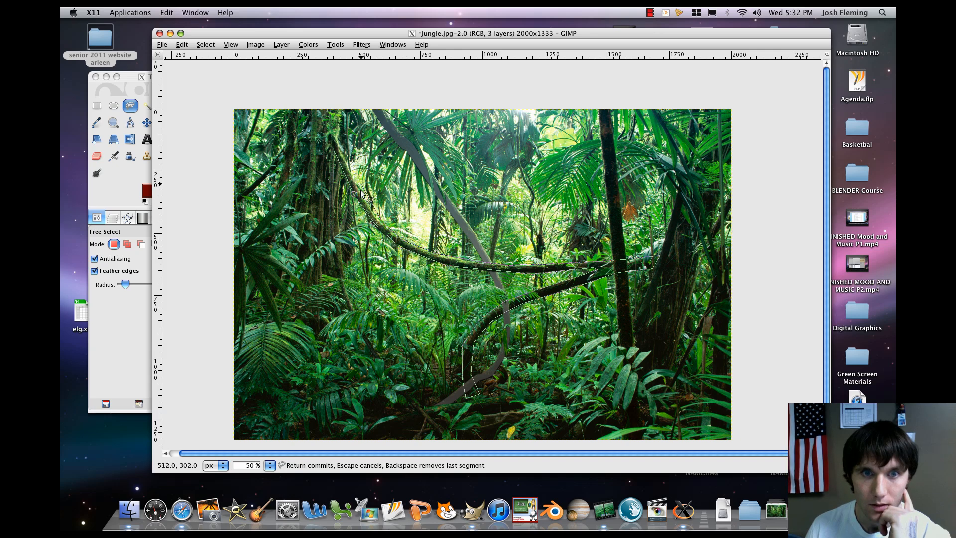
pyautogui.click(361, 193)
pyautogui.click(346, 164)
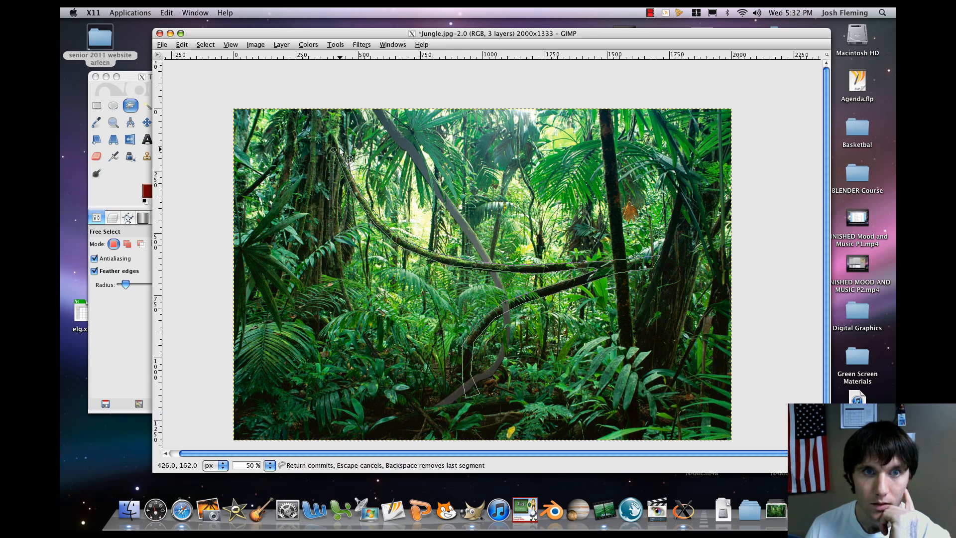
pyautogui.click(338, 145)
pyautogui.click(334, 150)
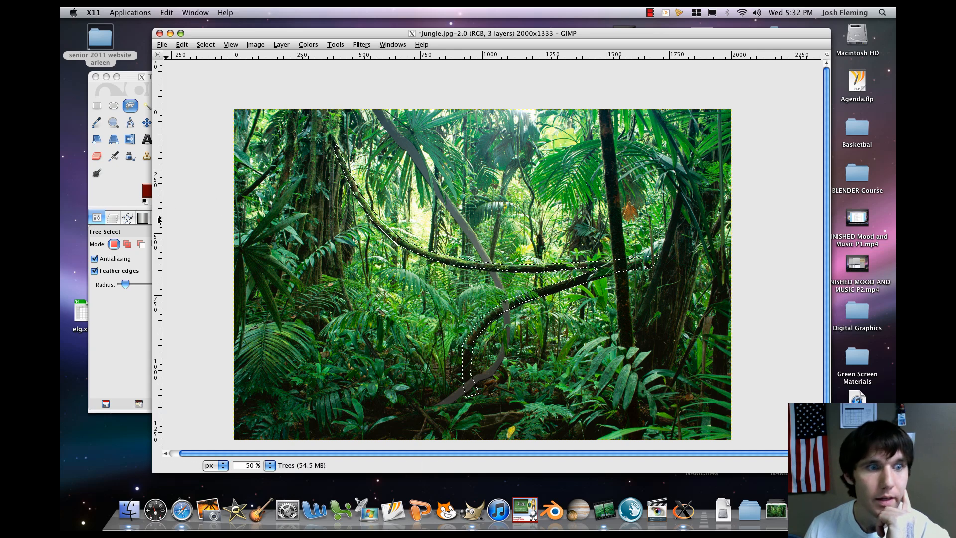
# Step: Set Free Select to subtract from the selection and cut out the area where the branch crosses the dark trunk
pyautogui.click(141, 244)
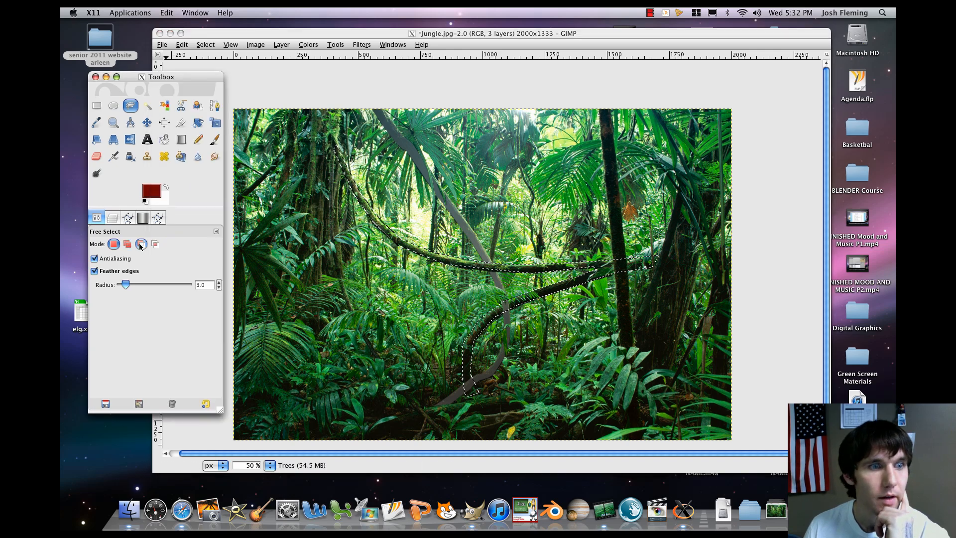
pyautogui.click(614, 264)
pyautogui.click(615, 272)
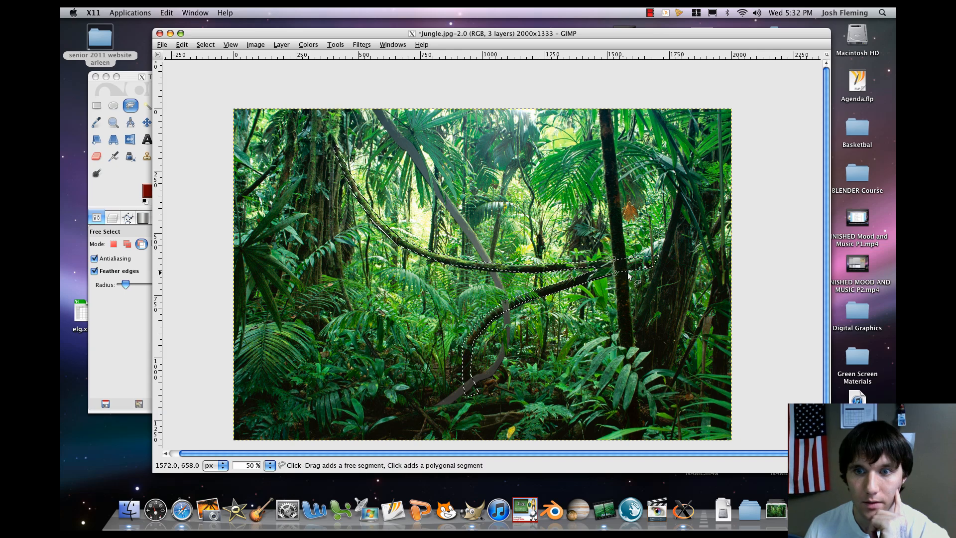
pyautogui.click(629, 271)
pyautogui.click(627, 257)
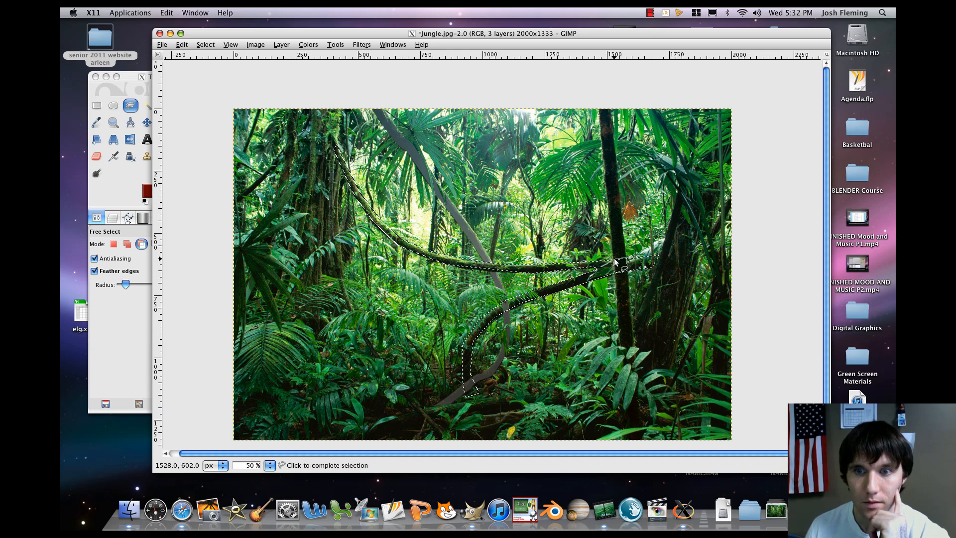
pyautogui.click(615, 261)
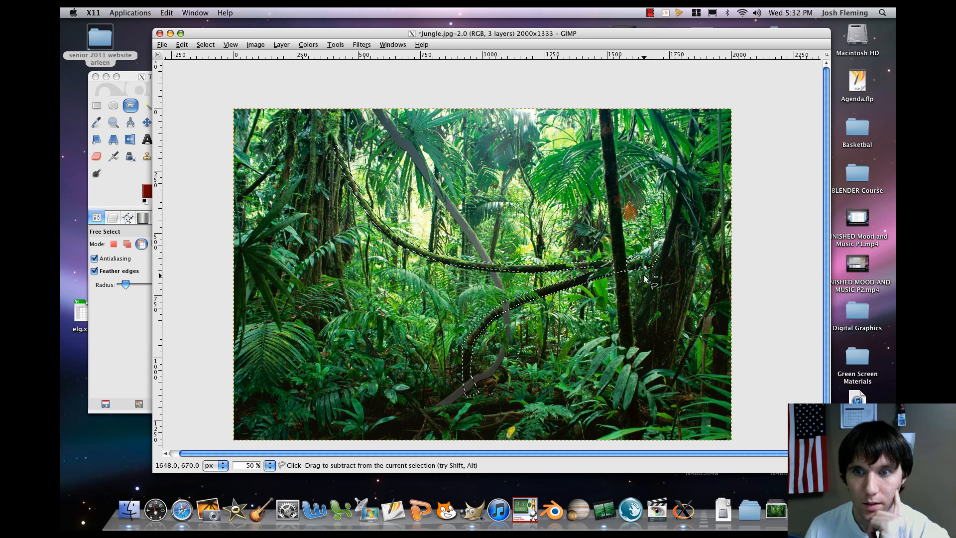
# Step: Subtract the leftover strip along the lower part of the trunk crossing from the selection
pyautogui.click(616, 269)
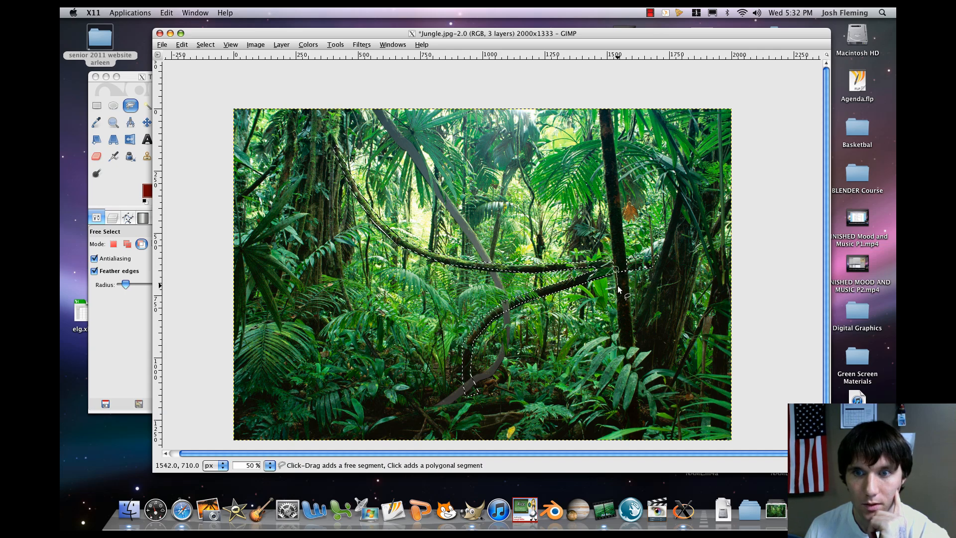
pyautogui.click(619, 287)
pyautogui.click(629, 284)
pyautogui.click(627, 260)
pyautogui.click(618, 268)
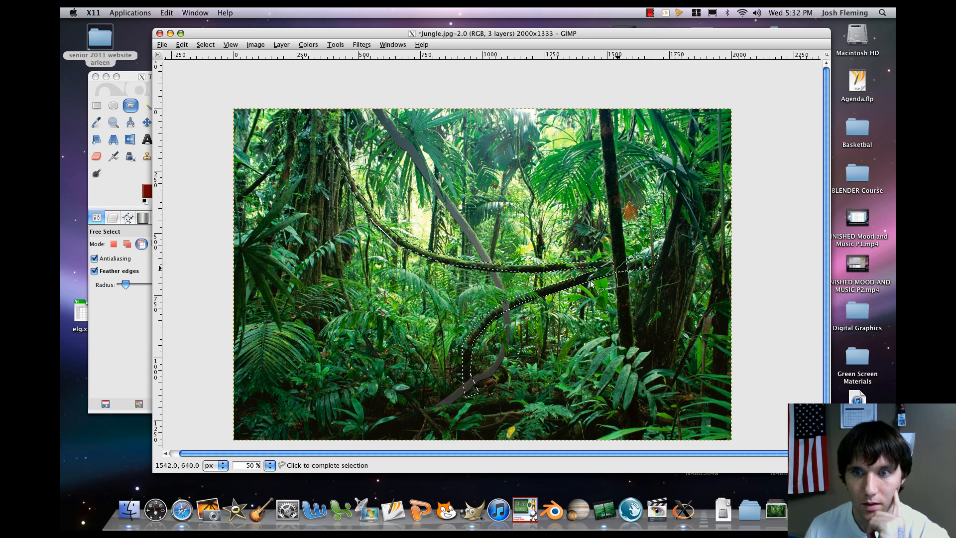
pyautogui.click(617, 269)
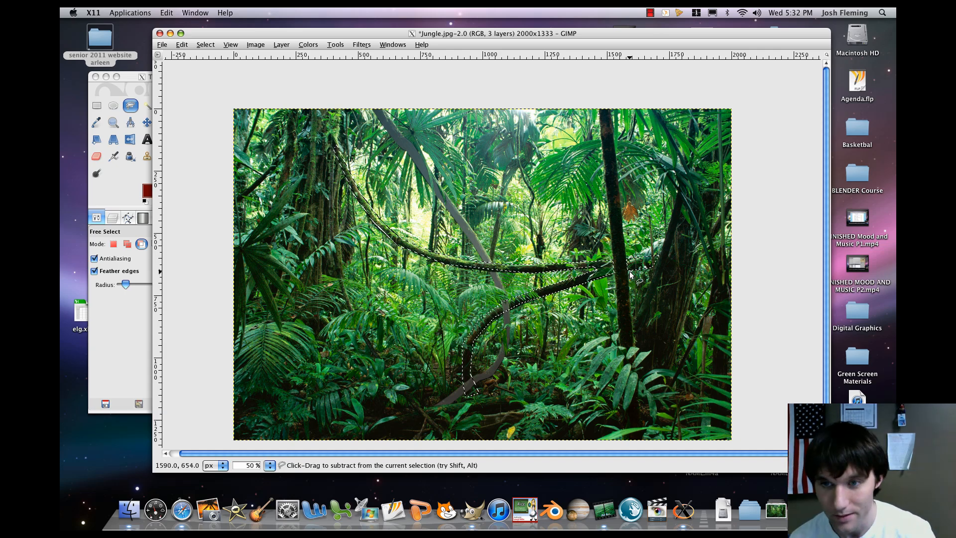
# Step: Subtract the leafy gap below the thin branch beside the dark trunk from the selection
pyautogui.scroll(3, 630, 274)
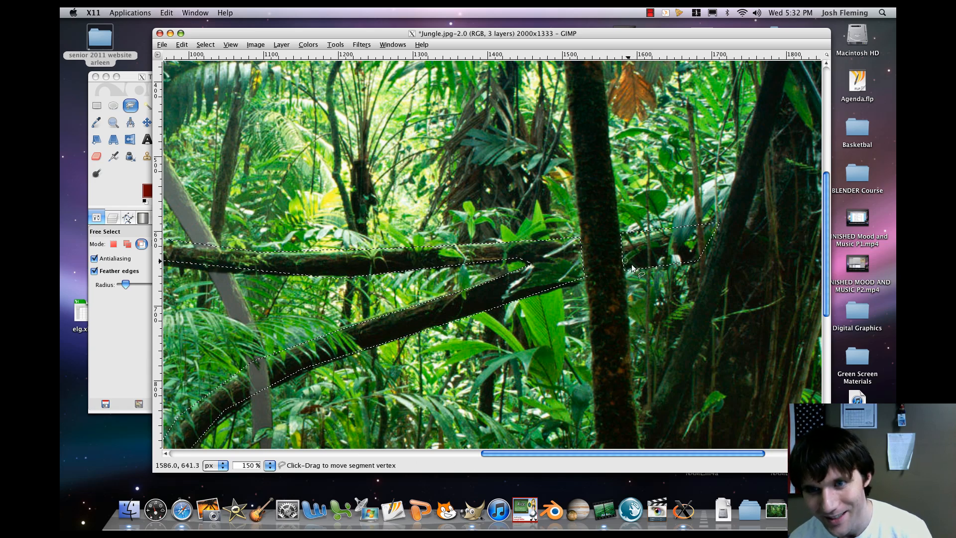
pyautogui.click(629, 264)
pyautogui.click(630, 259)
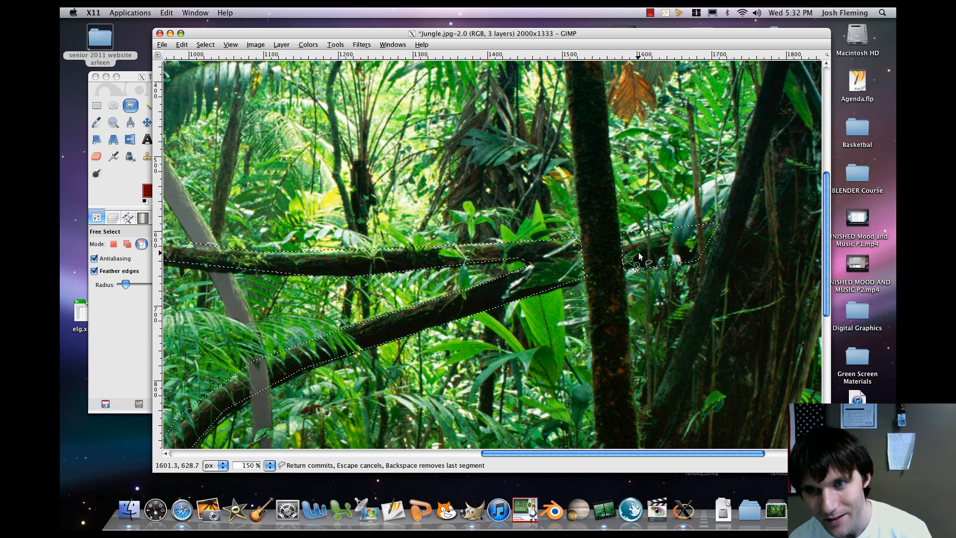
pyautogui.click(640, 253)
pyautogui.click(650, 246)
pyautogui.click(660, 249)
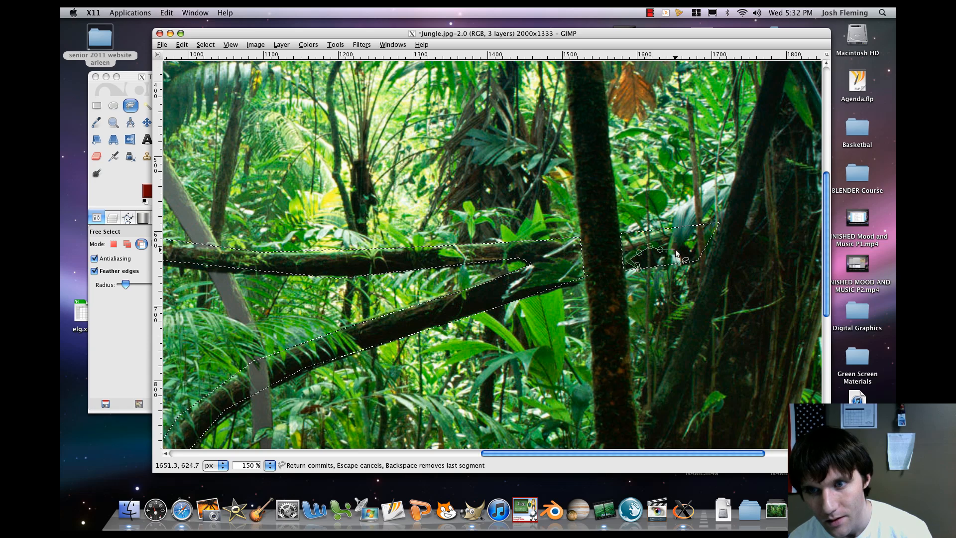
pyautogui.click(692, 229)
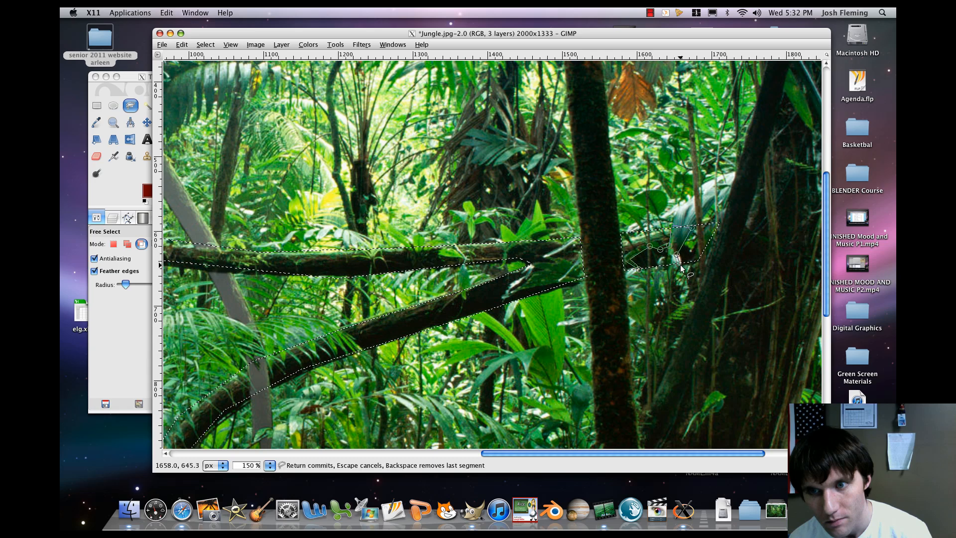
pyautogui.click(666, 270)
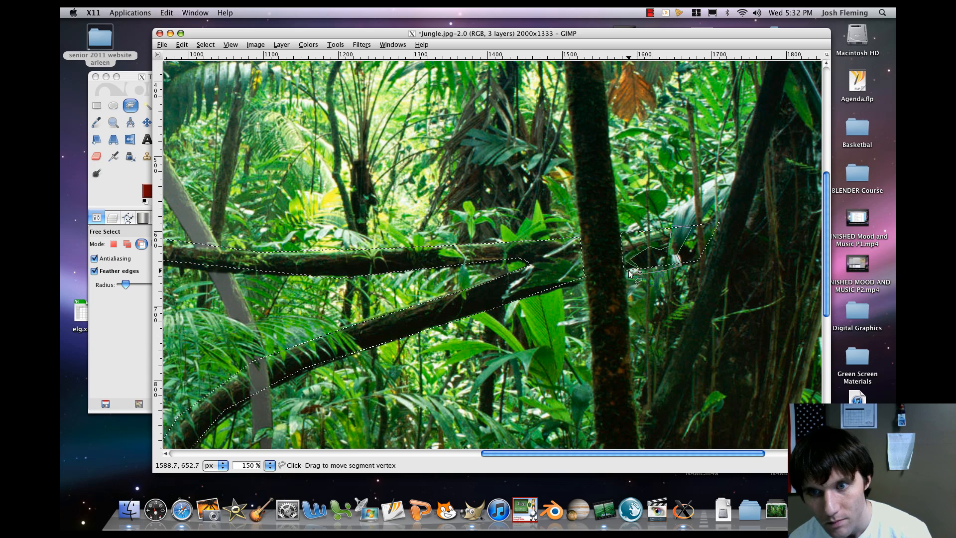
pyautogui.press('Return')
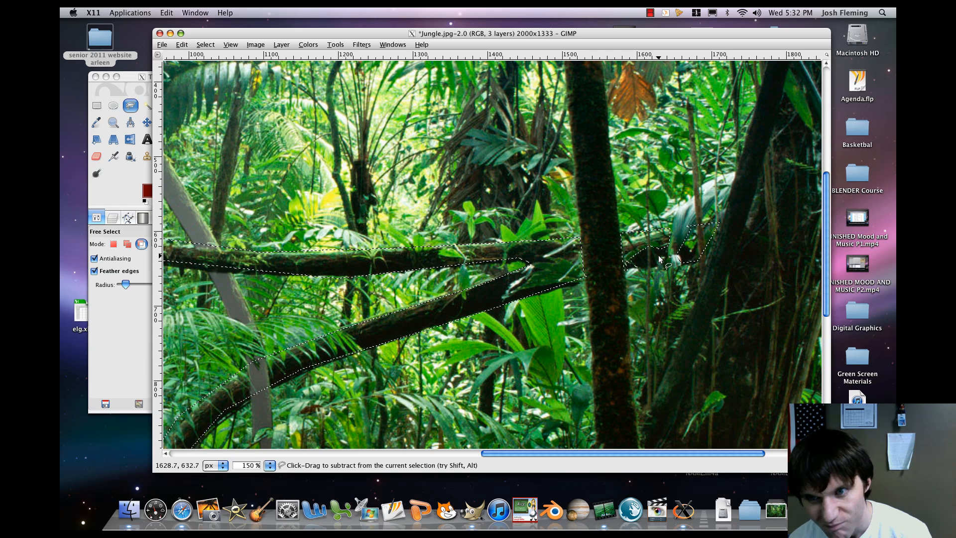
# Step: Subtract the leaves above the far end of the branch, near the large tree, from the selection
pyautogui.click(683, 243)
pyautogui.click(691, 250)
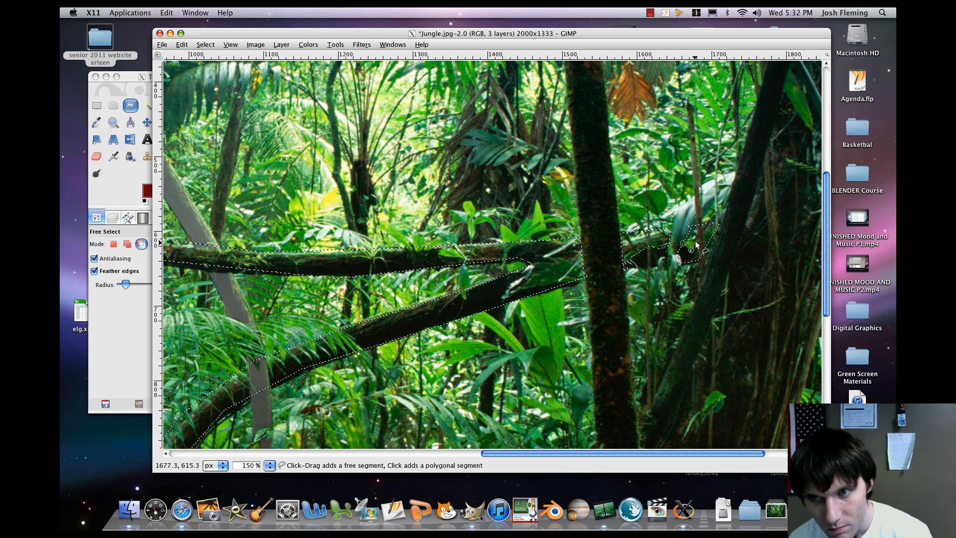
pyautogui.click(698, 242)
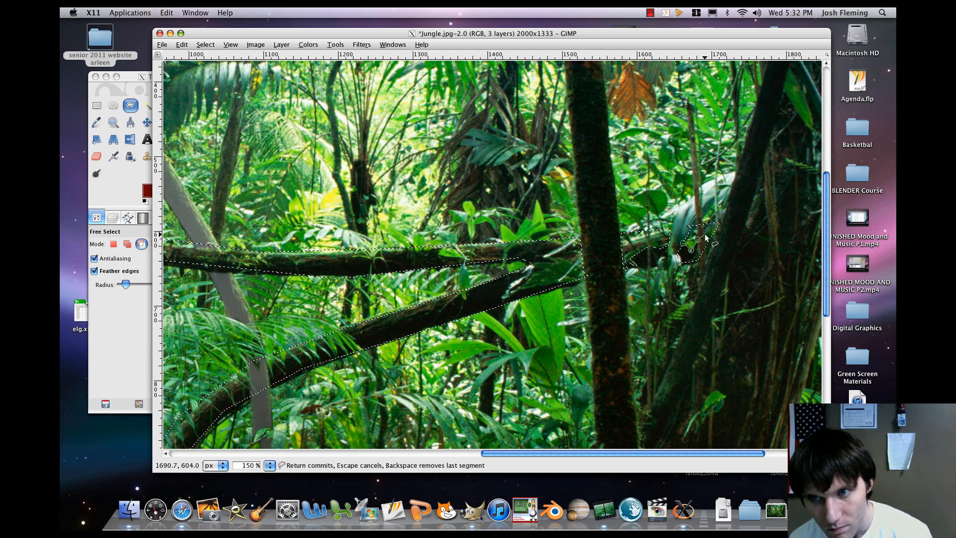
pyautogui.click(718, 232)
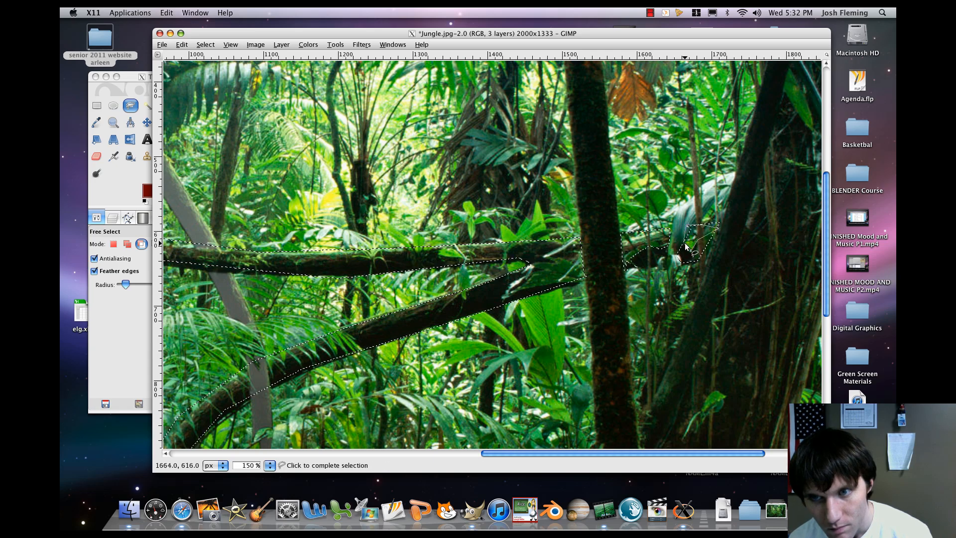
pyautogui.click(687, 227)
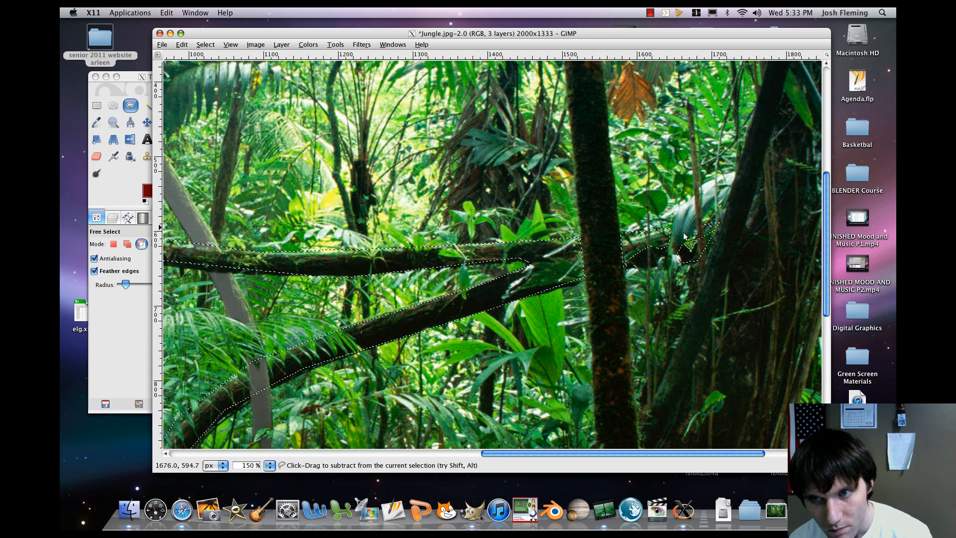
# Step: Subtract the tip of the branch where it meets the large leaning trunk from the selection
pyautogui.click(708, 228)
pyautogui.click(725, 227)
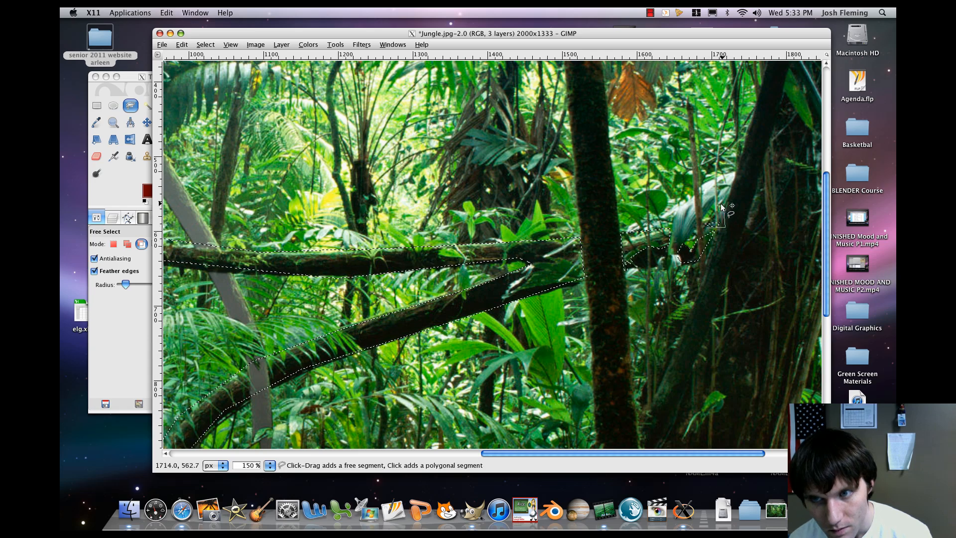
pyautogui.click(723, 204)
pyautogui.click(698, 215)
pyautogui.click(707, 227)
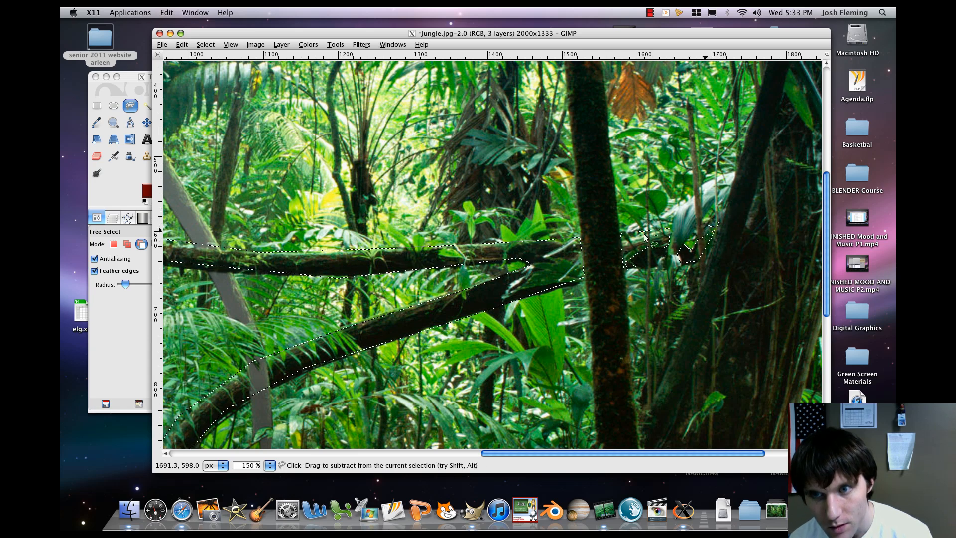
# Step: Subtract the strip of leaves along the upper edge of the thin branch, up to the dark trunk, from the selection
pyautogui.click(671, 230)
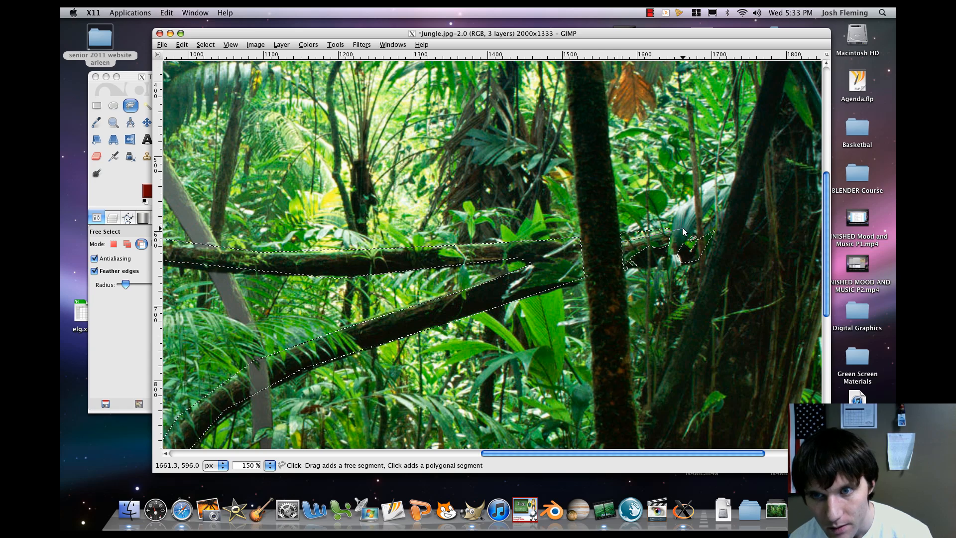
pyautogui.click(684, 229)
pyautogui.click(622, 228)
pyautogui.click(622, 242)
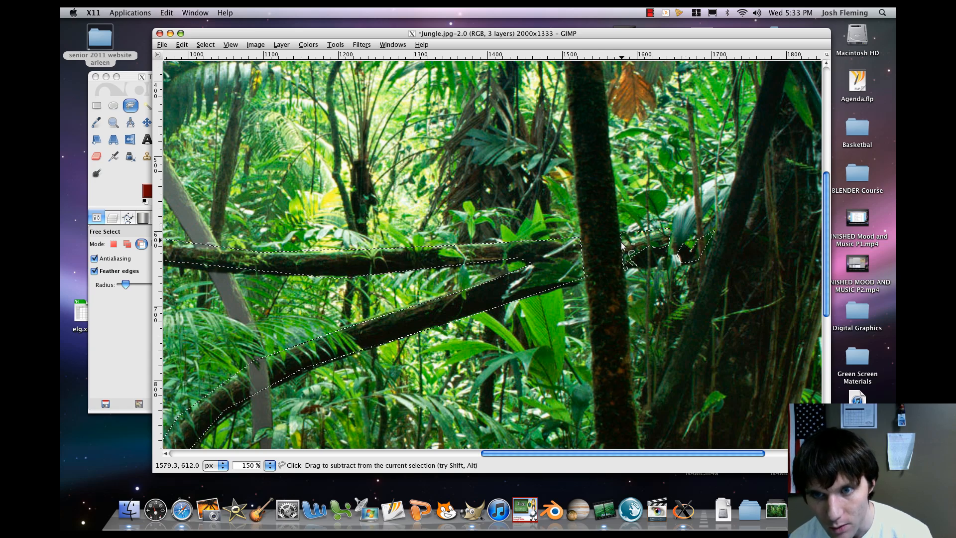
# Step: Subtract the small leftover patch above the thin branch, right against the dark trunk, from the selection
pyautogui.click(619, 239)
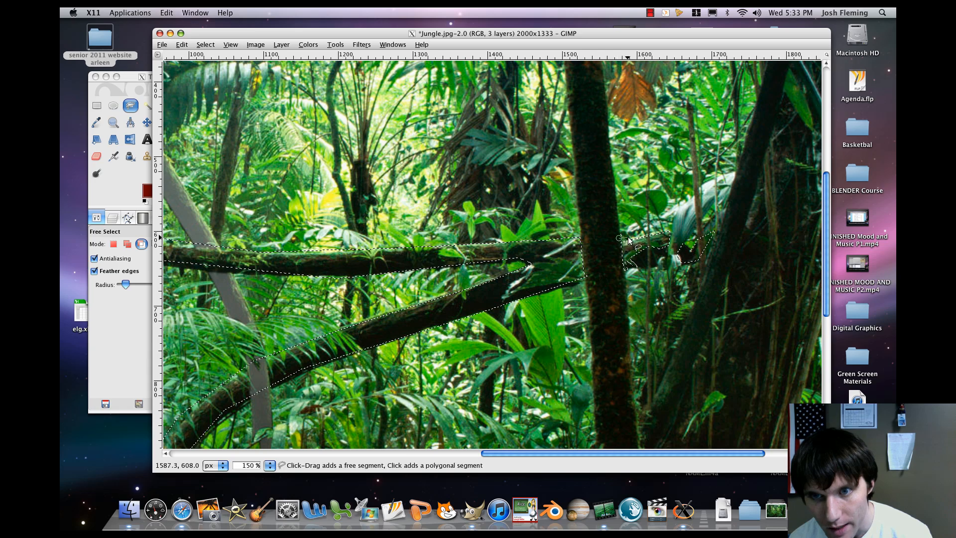
pyautogui.moveTo(629, 216)
pyautogui.mouseDown()
pyautogui.moveTo(616, 220)
pyautogui.moveTo(620, 241)
pyautogui.mouseUp()
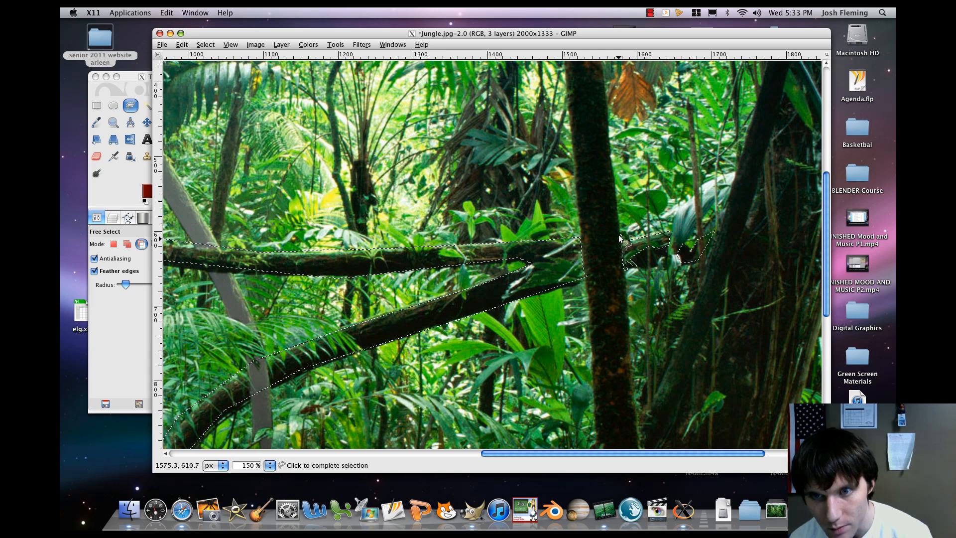
pyautogui.click(620, 239)
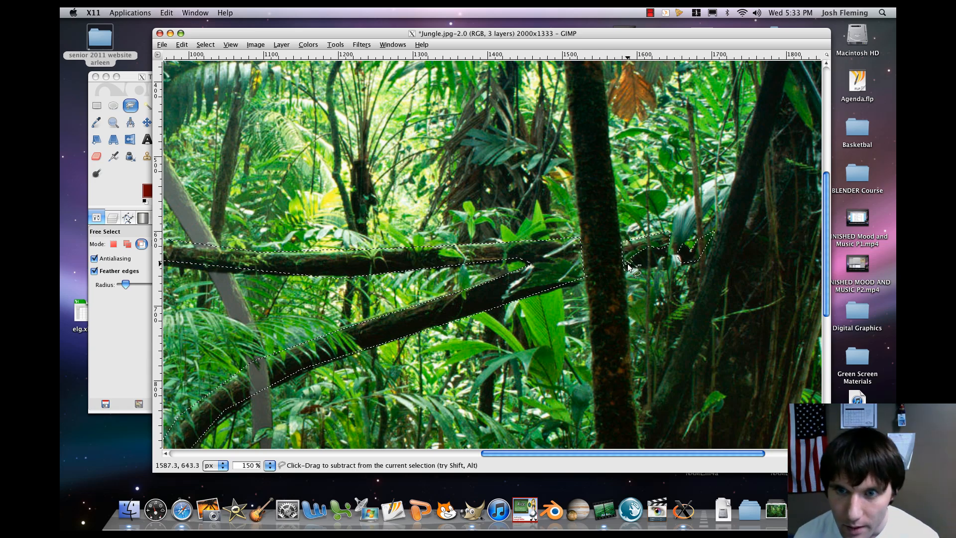
pyautogui.click(650, 12)
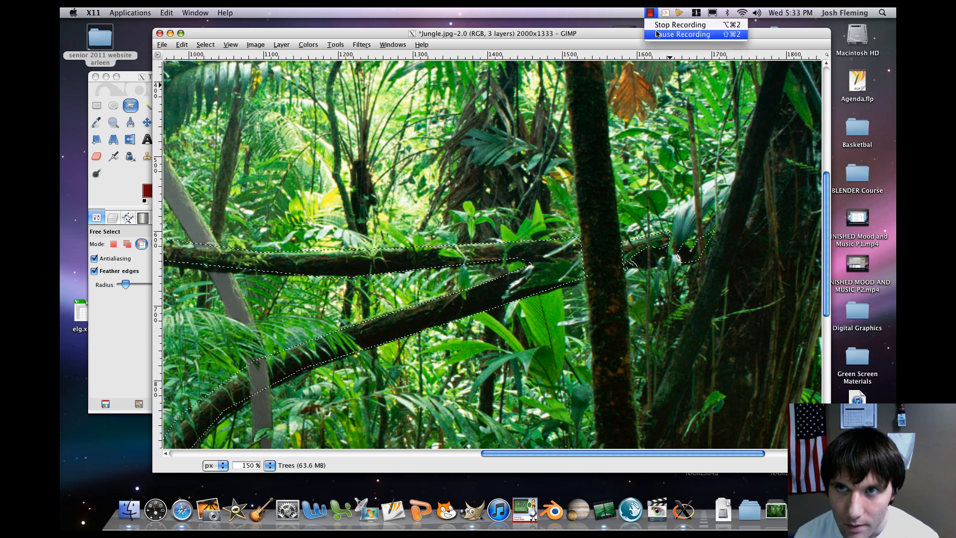
pyautogui.click(656, 34)
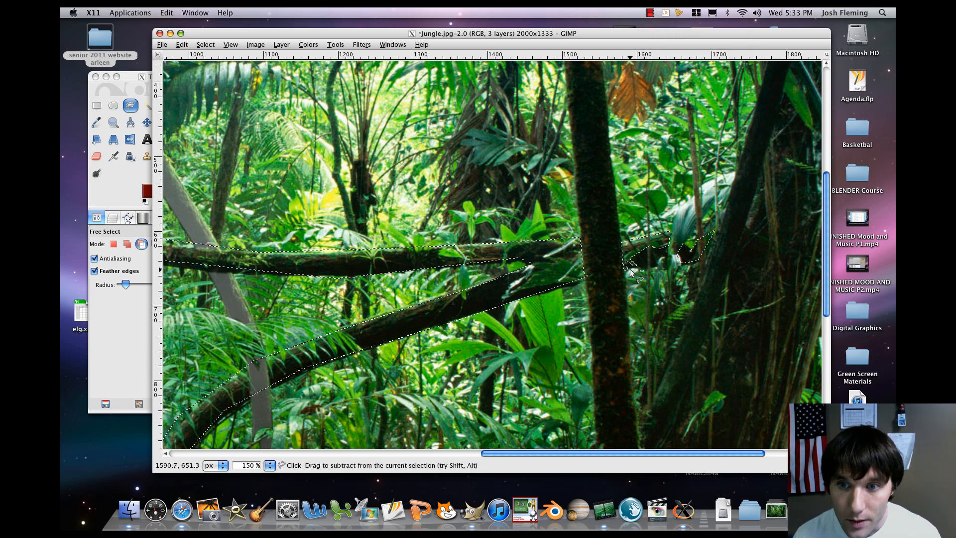
# Step: Subtract the leafy area just under the thin branch beside the dark trunk from the selection
pyautogui.click(655, 244)
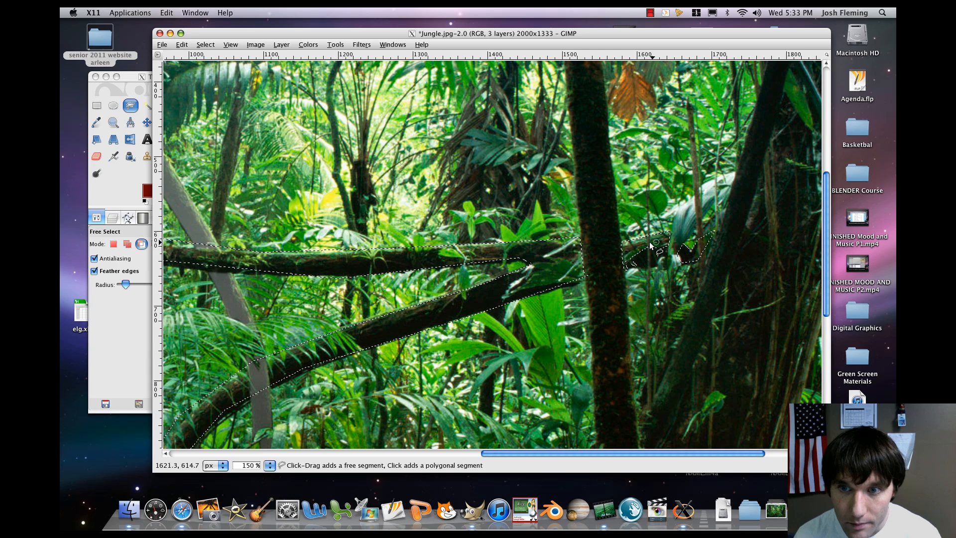
pyautogui.click(619, 261)
pyautogui.click(626, 273)
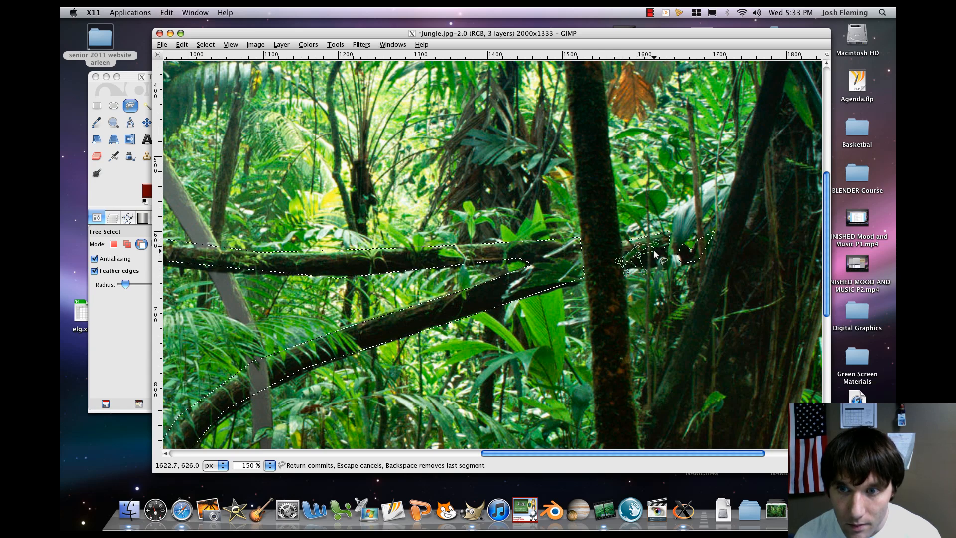
pyautogui.press('Return')
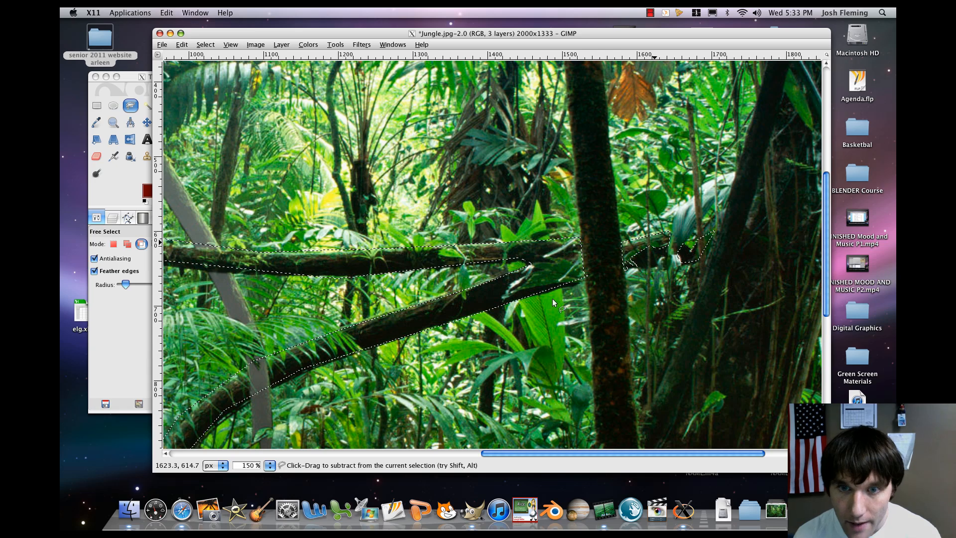
# Step: Subtract the large leaf covering the end of the lower branch, between the branch fork and the dark trunk, from the selection
pyautogui.click(504, 300)
pyautogui.click(530, 289)
pyautogui.click(568, 282)
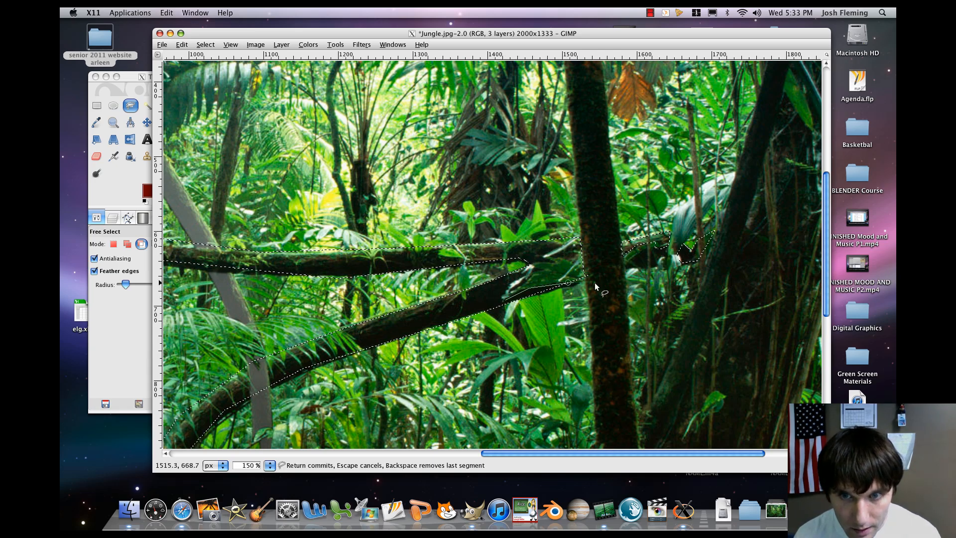
pyautogui.click(593, 282)
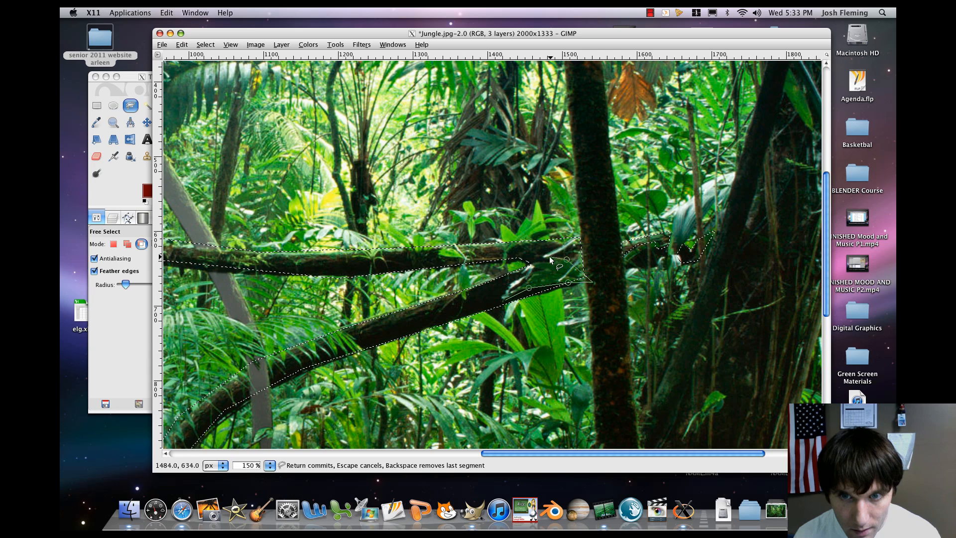
pyautogui.click(548, 257)
pyautogui.click(555, 262)
pyautogui.click(529, 264)
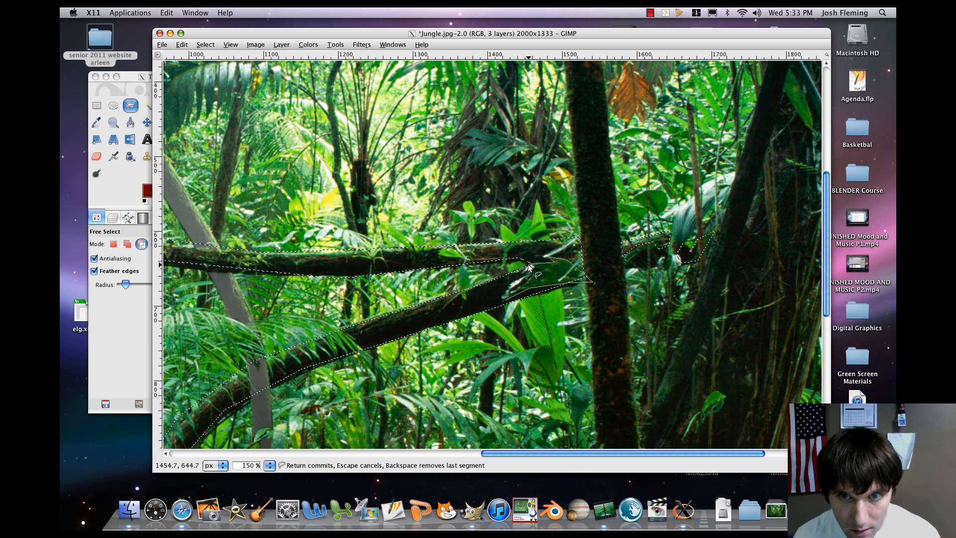
pyautogui.click(519, 274)
pyautogui.click(526, 278)
pyautogui.click(503, 289)
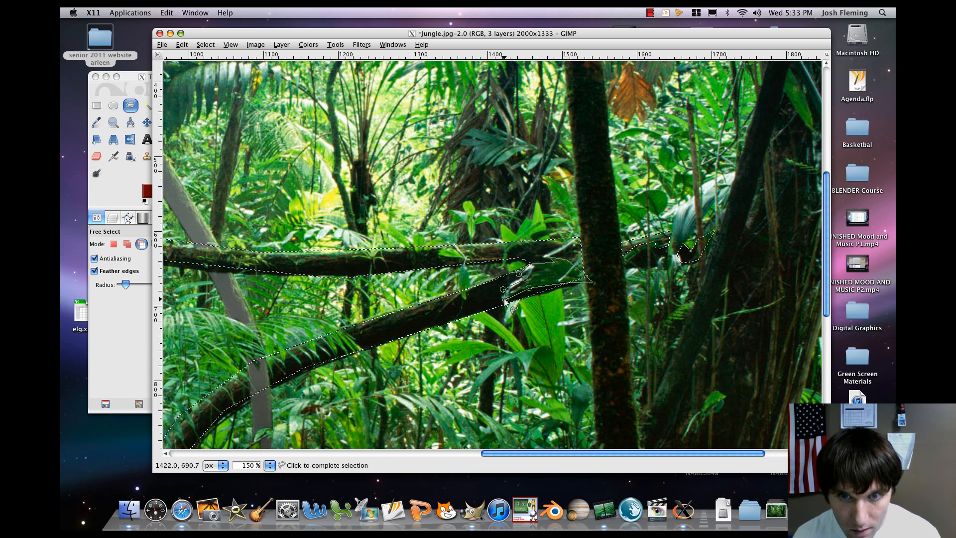
pyautogui.click(506, 300)
# Step: Examine the selection outline along the whole vine up to its upper end, and in the full image
pyautogui.moveTo(430, 277); pyautogui.dragTo(526, 273)
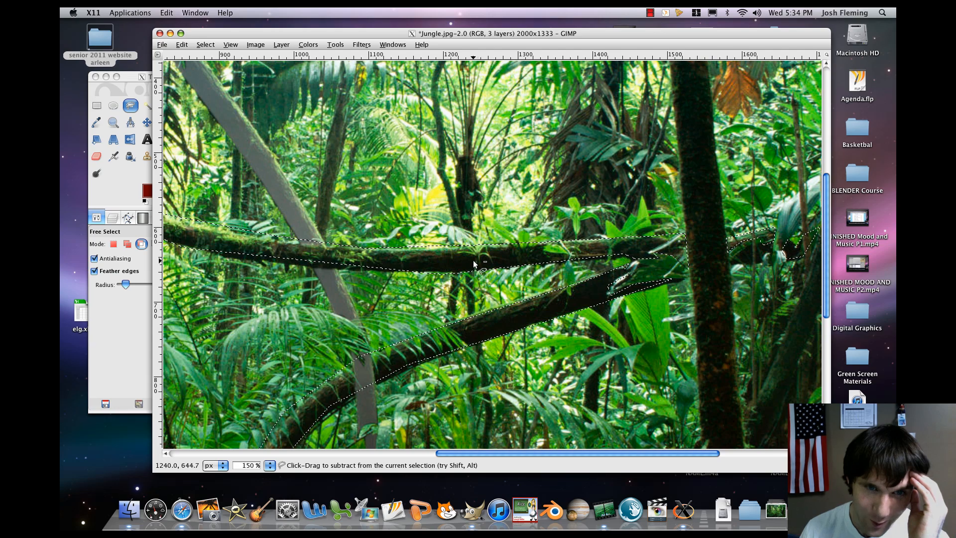
pyautogui.moveTo(398, 331); pyautogui.dragTo(590, 191)
pyautogui.scroll(5, 472, 201)
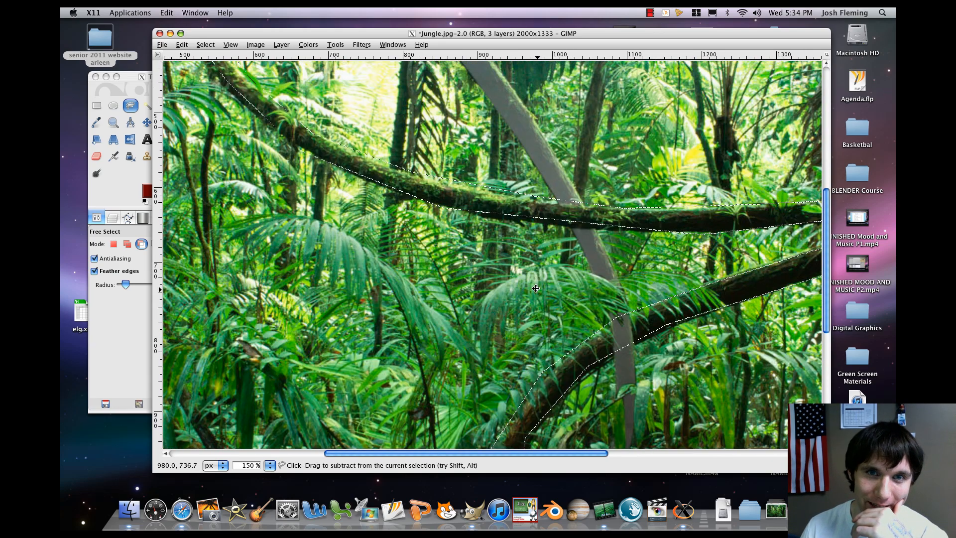
pyautogui.hscroll(-5, 422, 247)
pyautogui.scroll(5, 422, 247)
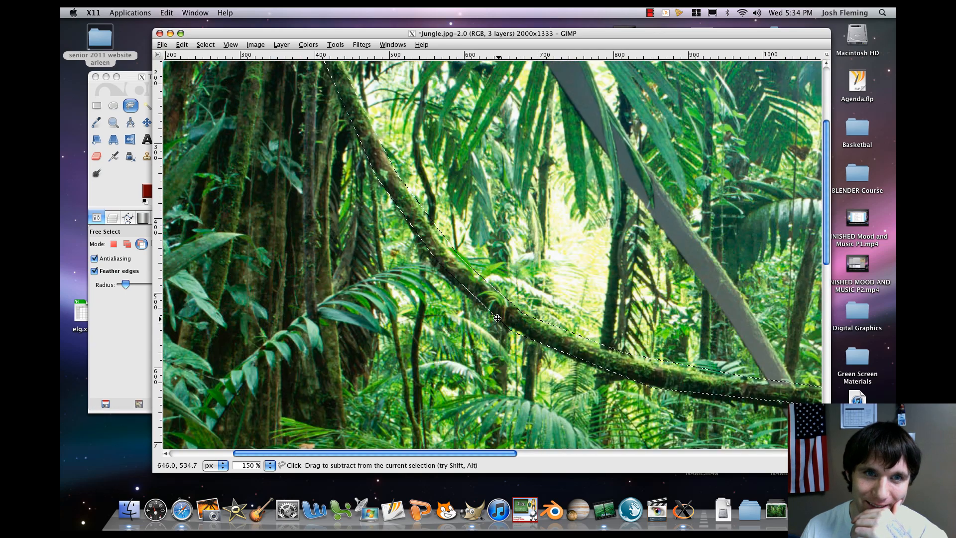
pyautogui.hscroll(-5, 488, 240)
pyautogui.moveTo(488, 240); pyautogui.dragTo(487, 274)
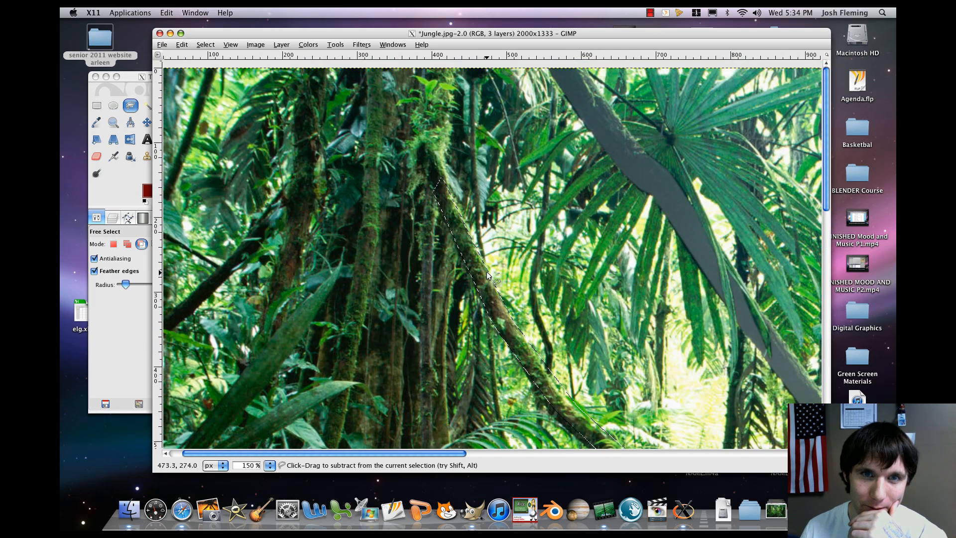
pyautogui.moveTo(547, 275); pyautogui.dragTo(432, 216)
pyautogui.scroll(-3, 431, 216)
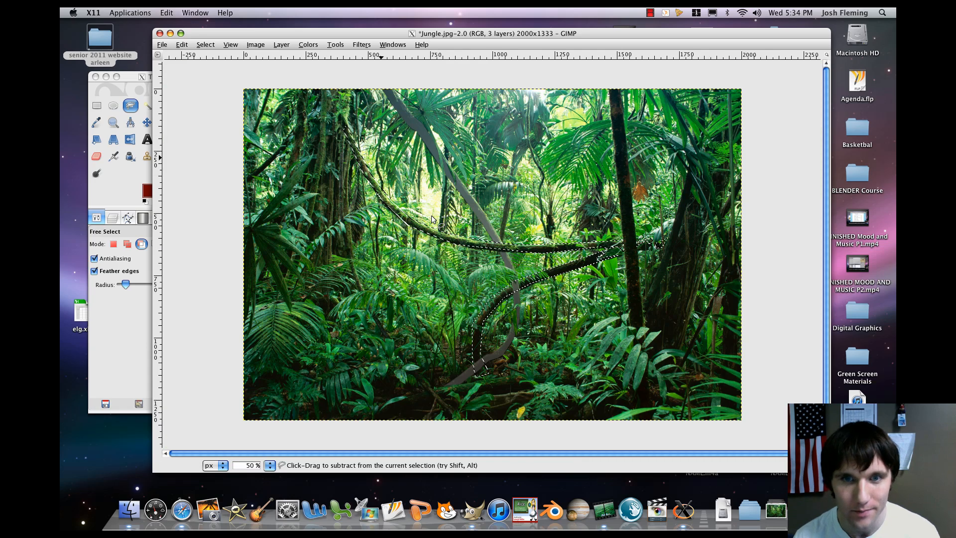
# Step: Make the Vines layer the active layer
pyautogui.moveTo(137, 80); pyautogui.dragTo(195, 73)
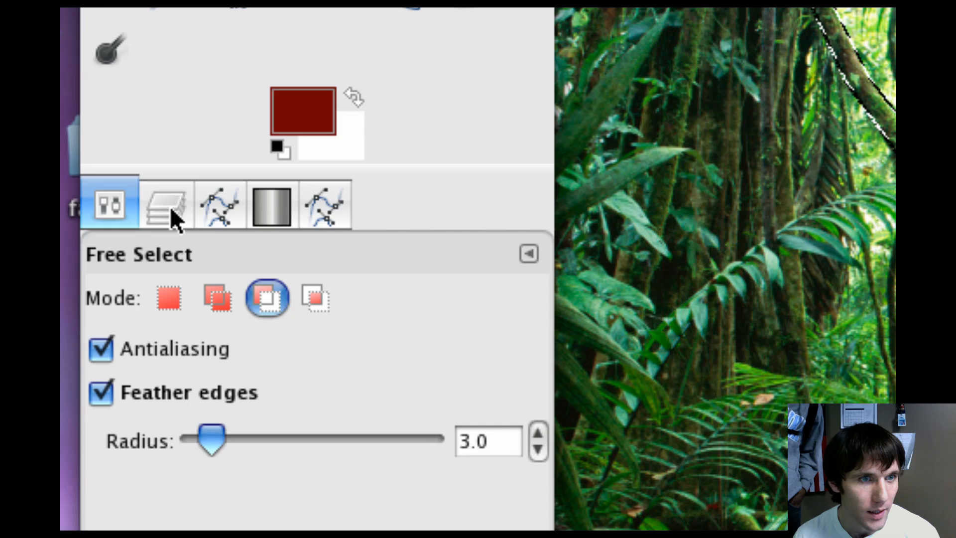
pyautogui.click(173, 214)
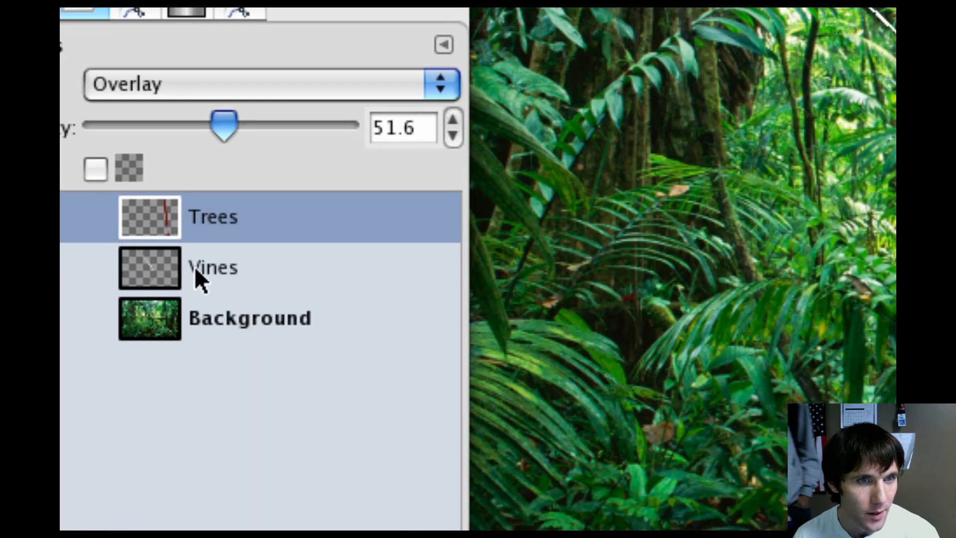
pyautogui.click(194, 268)
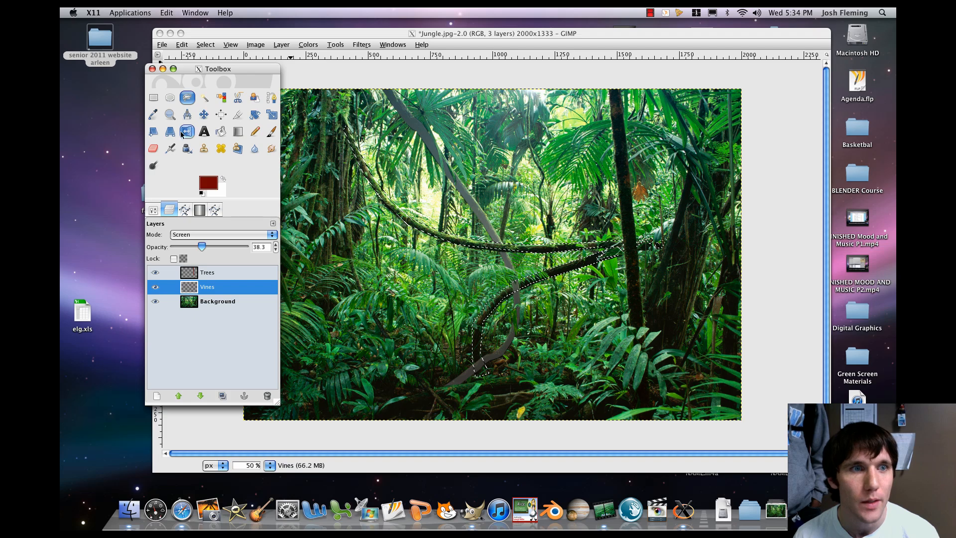
# Step: Fill the selected vines with the Brushed Aluminium gradient using the Blend tool, running diagonally from the photo's upper left to lower right
pyautogui.click(238, 133)
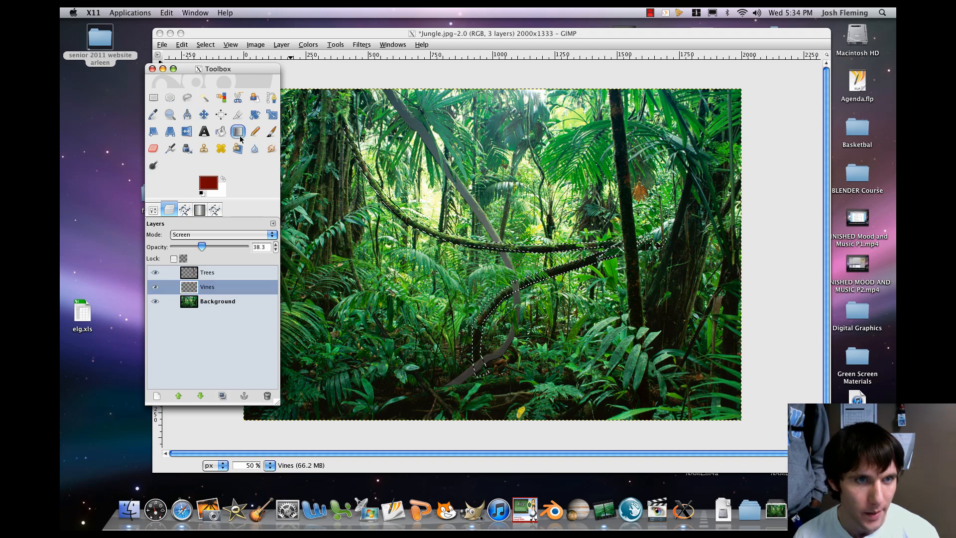
pyautogui.doubleClick(241, 137)
pyautogui.click(193, 263)
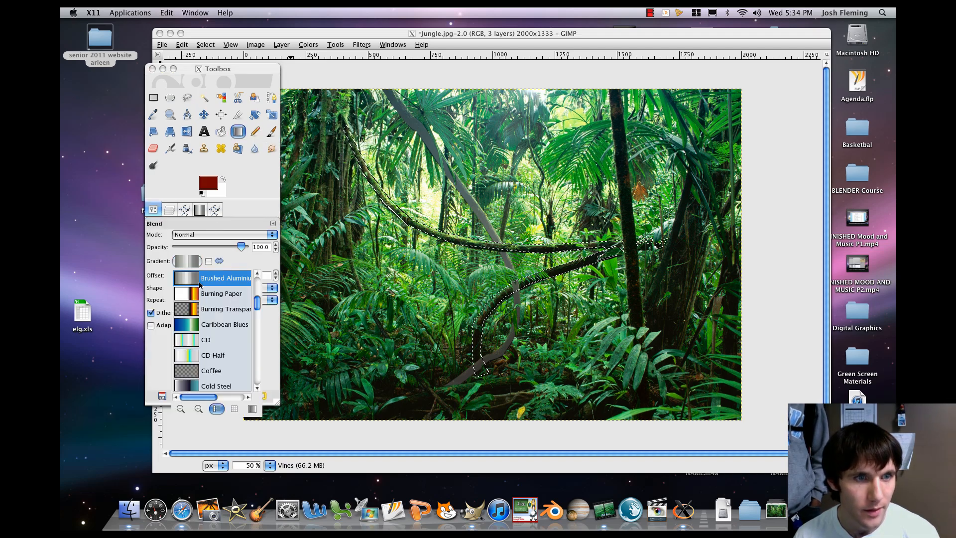
pyautogui.click(301, 247)
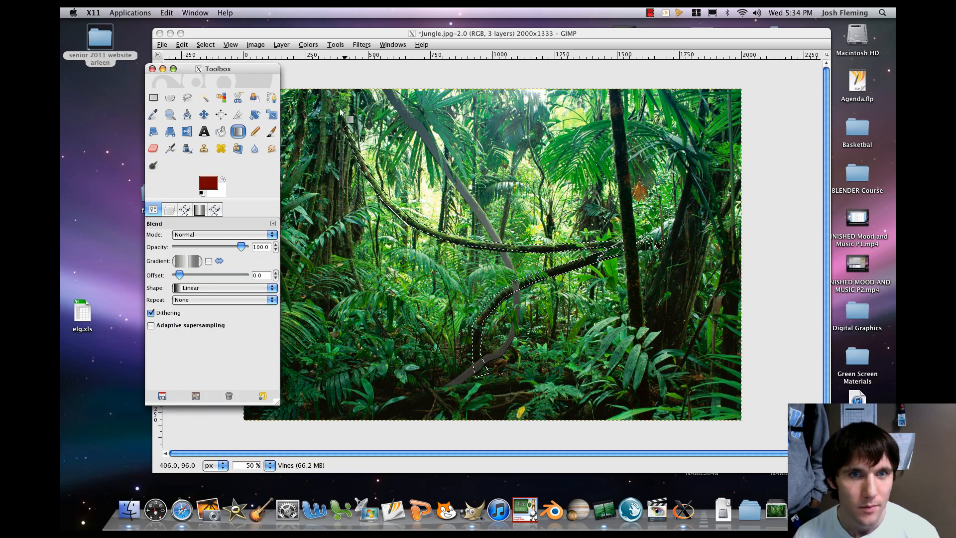
pyautogui.click(324, 110)
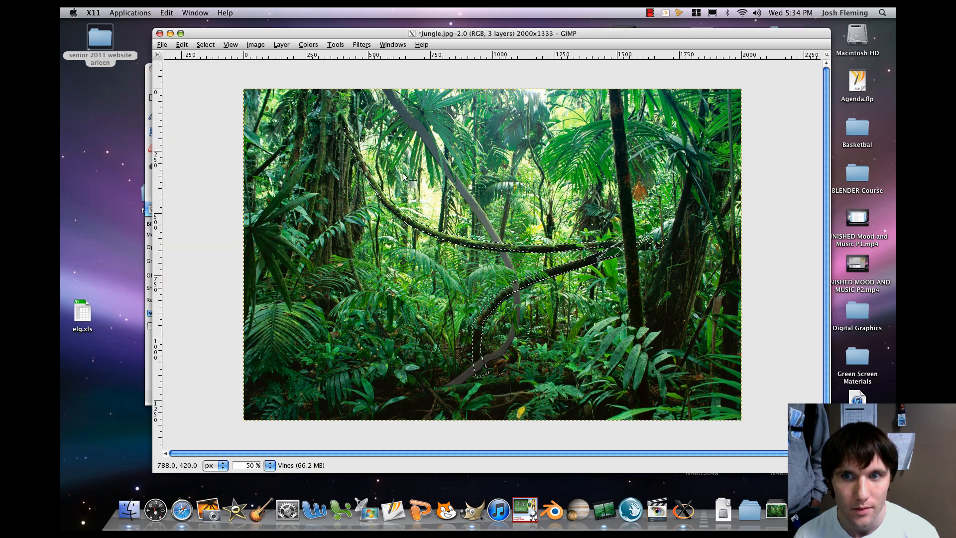
pyautogui.moveTo(291, 102); pyautogui.dragTo(681, 395)
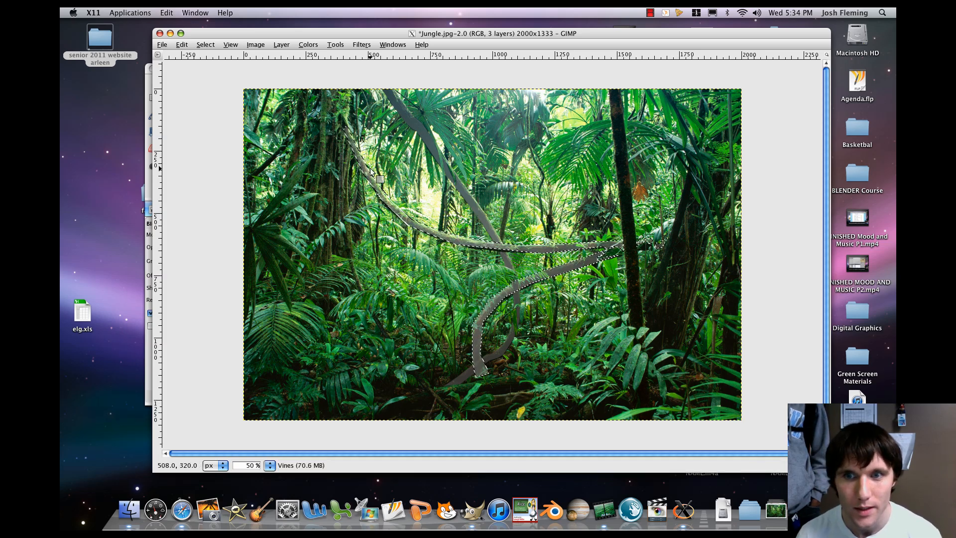
# Step: Activate the Free Select tool with its mode set to replace the current selection
pyautogui.click(153, 106)
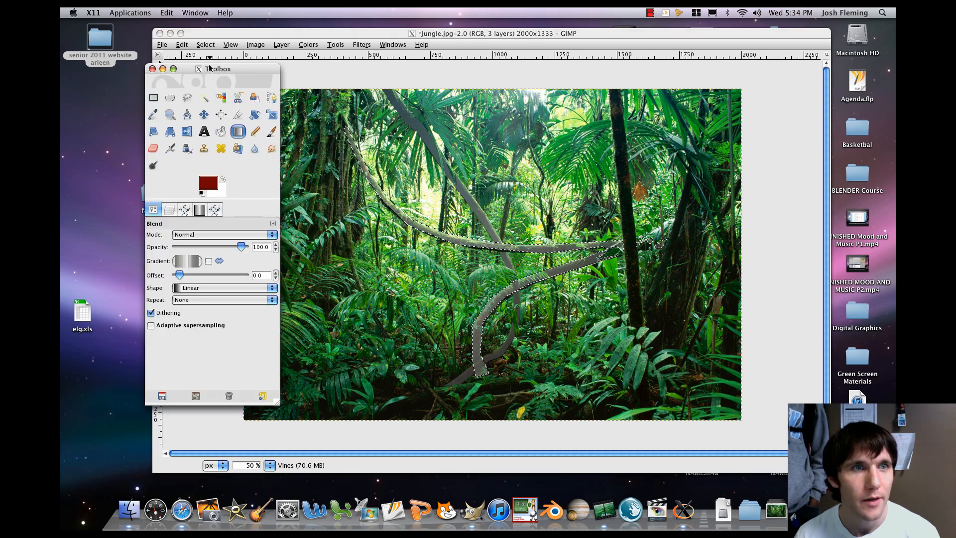
pyautogui.moveTo(211, 68); pyautogui.dragTo(141, 85)
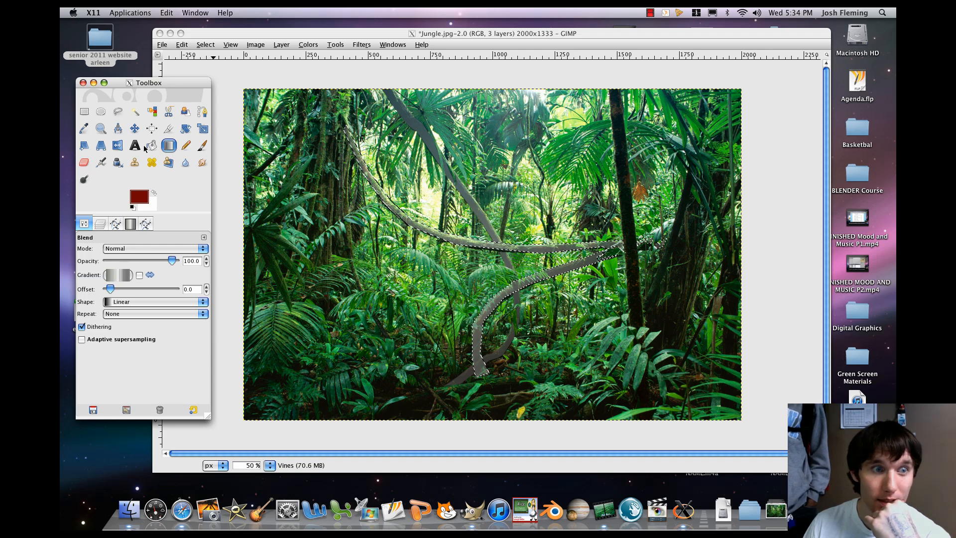
pyautogui.click(119, 113)
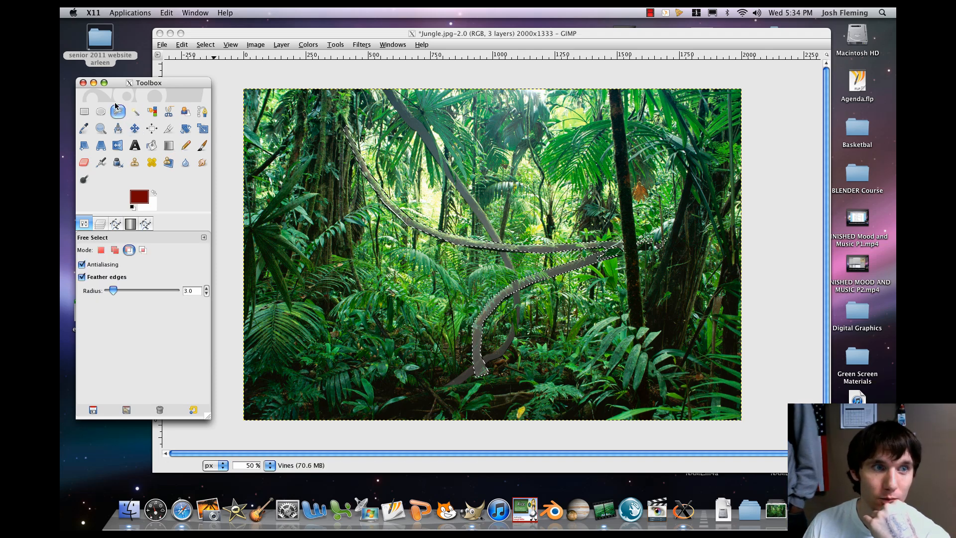
pyautogui.click(100, 252)
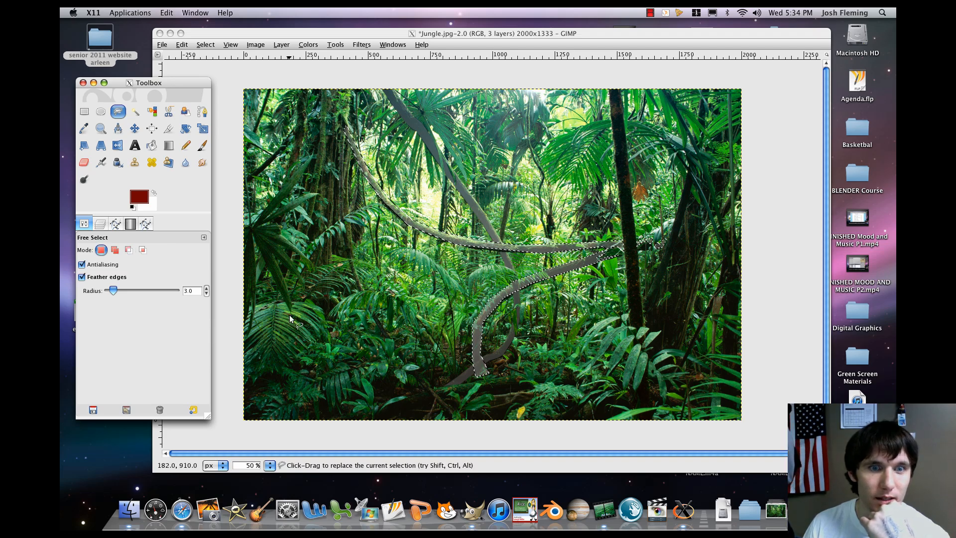
pyautogui.click(293, 160)
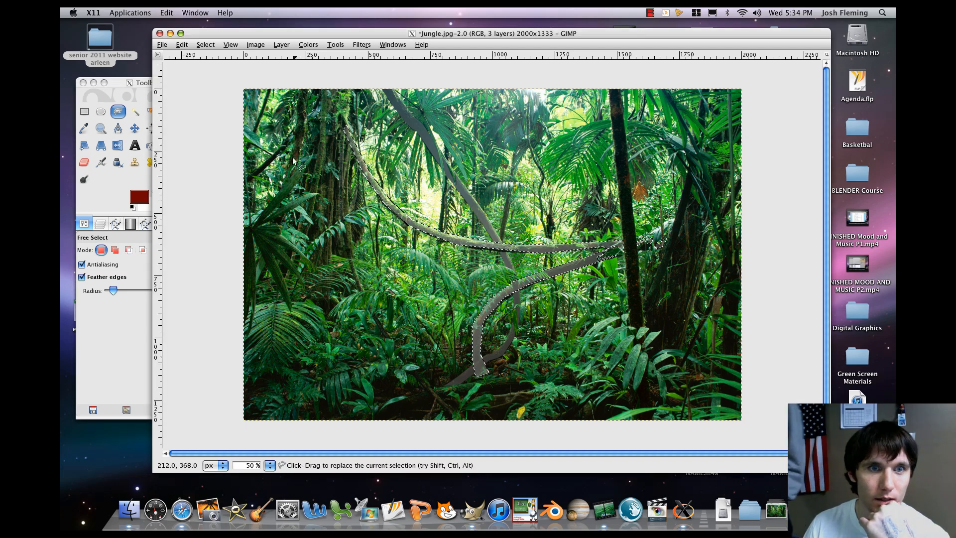
pyautogui.click(293, 93)
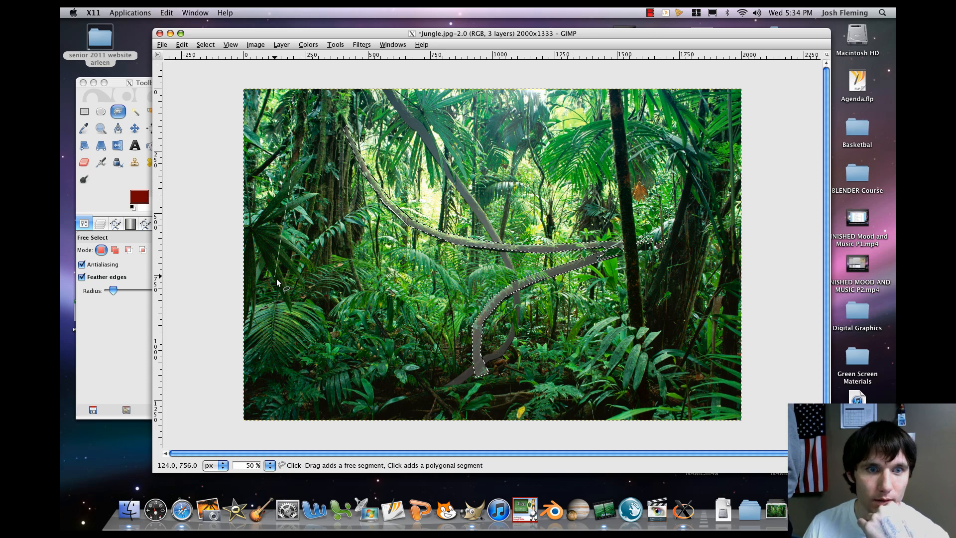
pyautogui.click(277, 278)
pyautogui.click(308, 181)
pyautogui.click(354, 156)
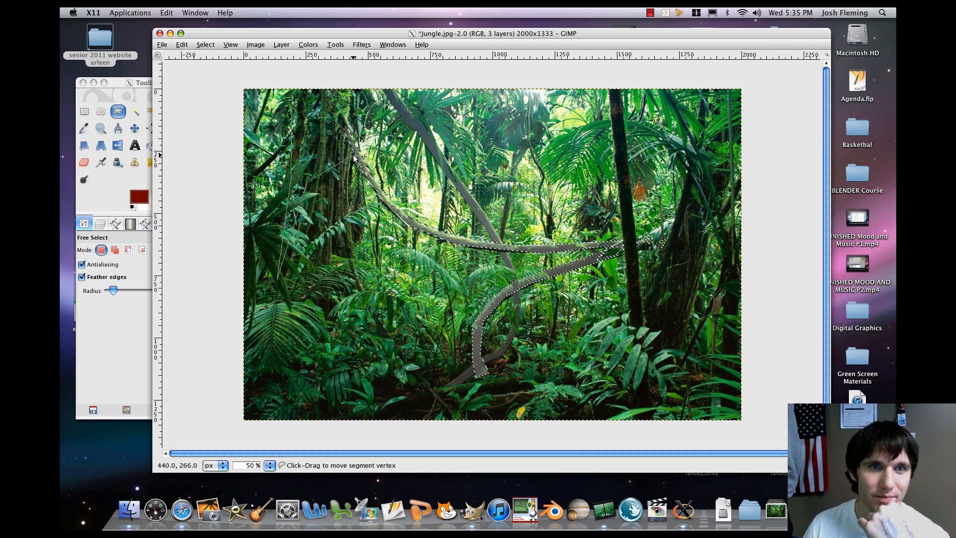
pyautogui.click(322, 113)
pyautogui.click(293, 94)
# Step: Clear the selection so that nothing in the image is selected
pyautogui.click(223, 46)
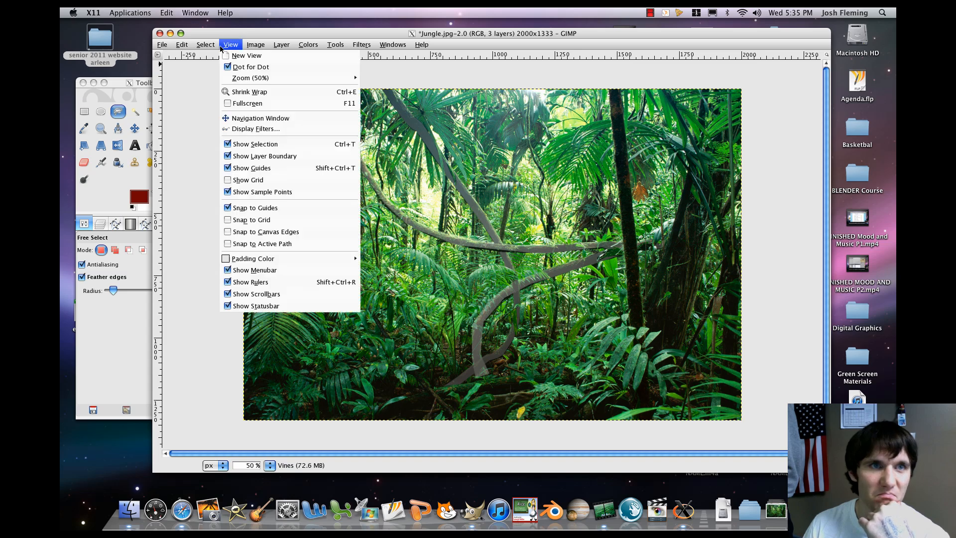
pyautogui.moveTo(214, 46)
pyautogui.click(217, 68)
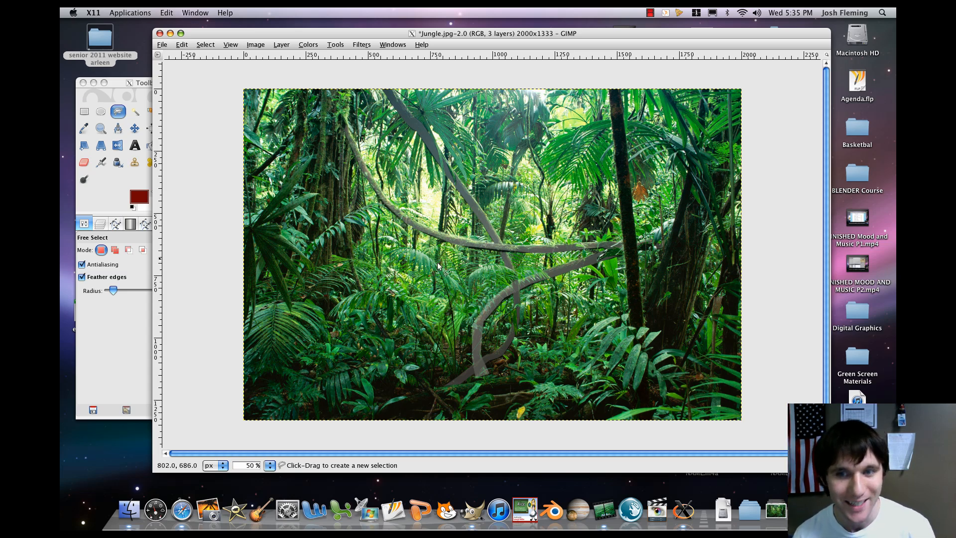
# Step: Make the Trees layer the active layer for painting
pyautogui.click(144, 185)
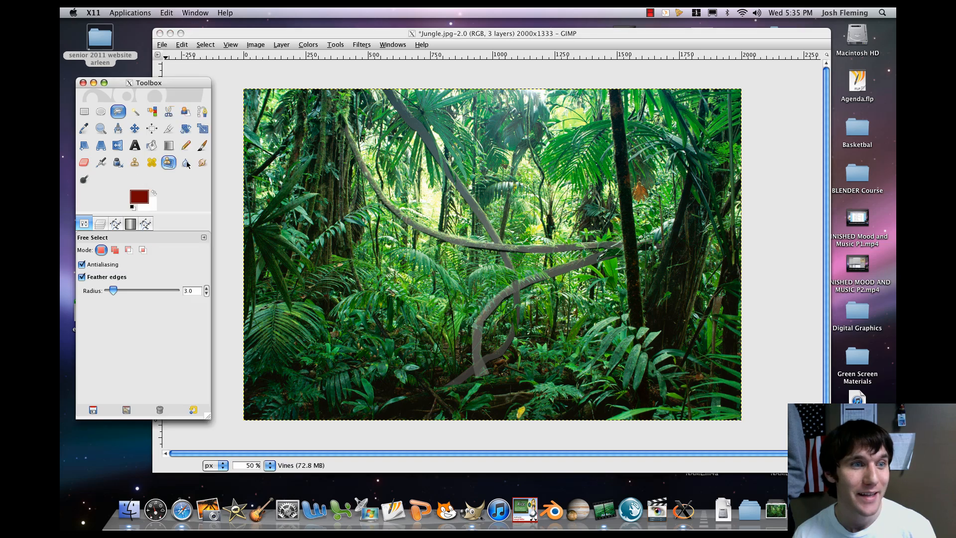
pyautogui.click(101, 226)
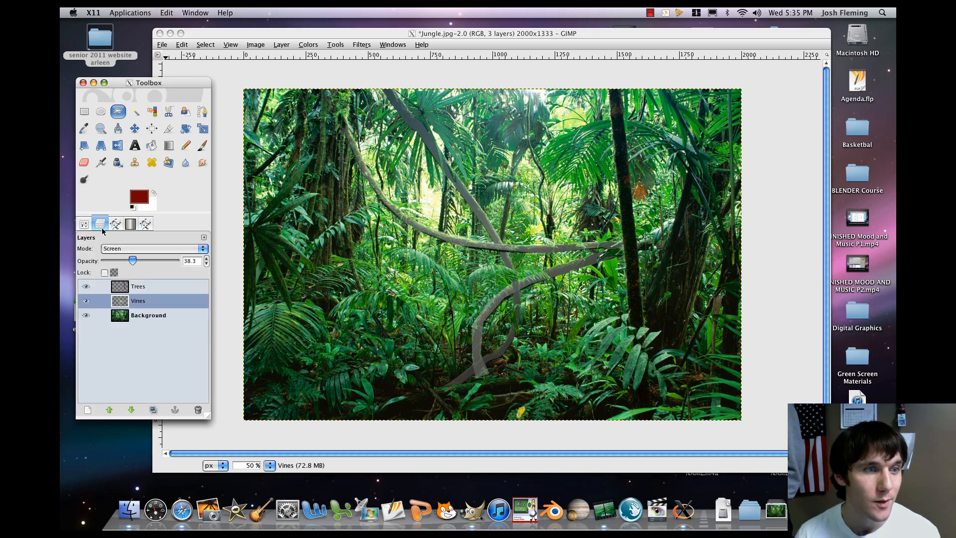
pyautogui.click(139, 288)
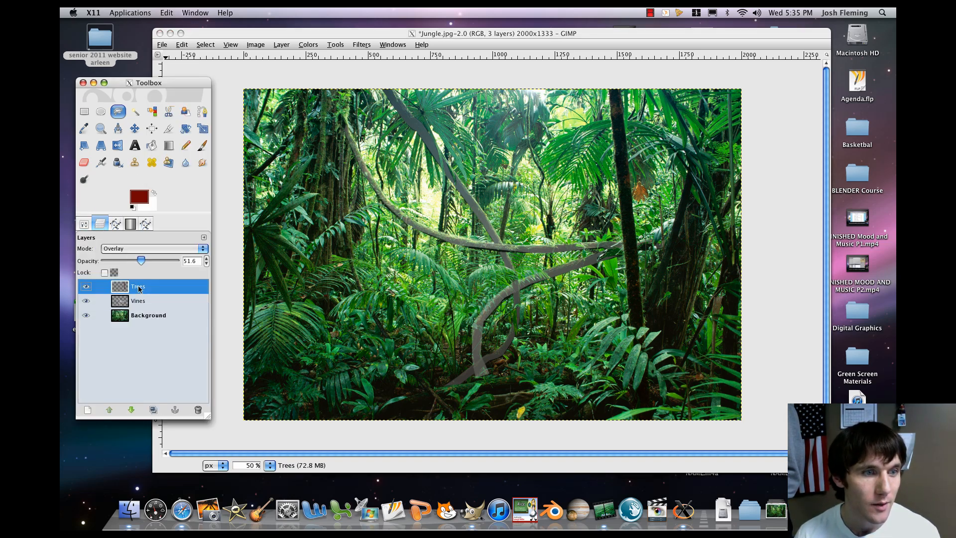
pyautogui.doubleClick(200, 147)
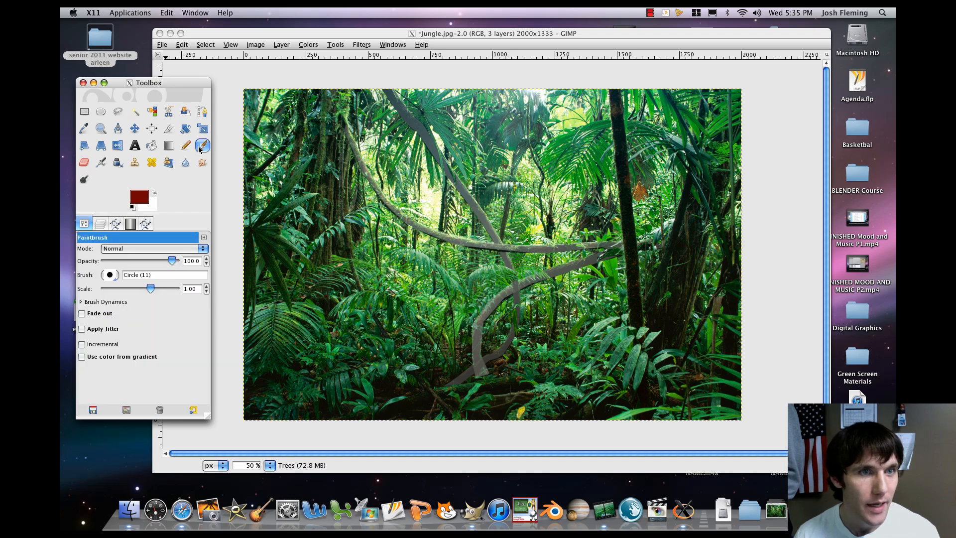
pyautogui.click(100, 224)
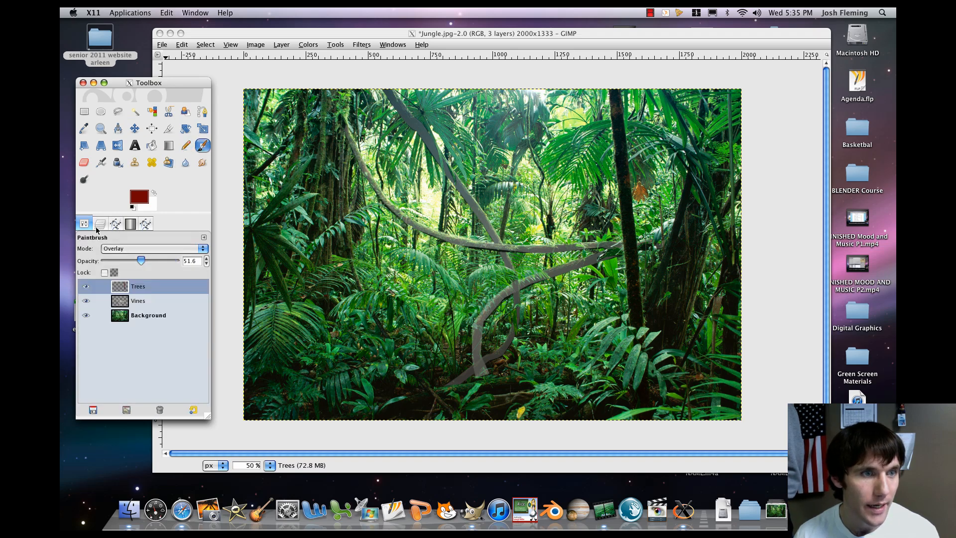
pyautogui.click(127, 289)
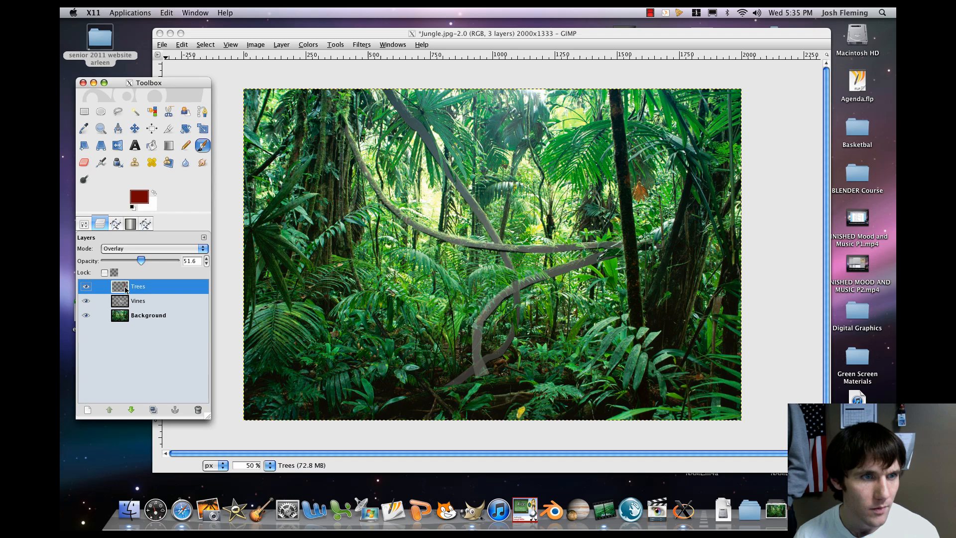
# Step: Paint dark red over the large tree trunk on the photo's left side with the Circle Fuzzy (19) Paintbrush at scale 1.68
pyautogui.doubleClick(201, 148)
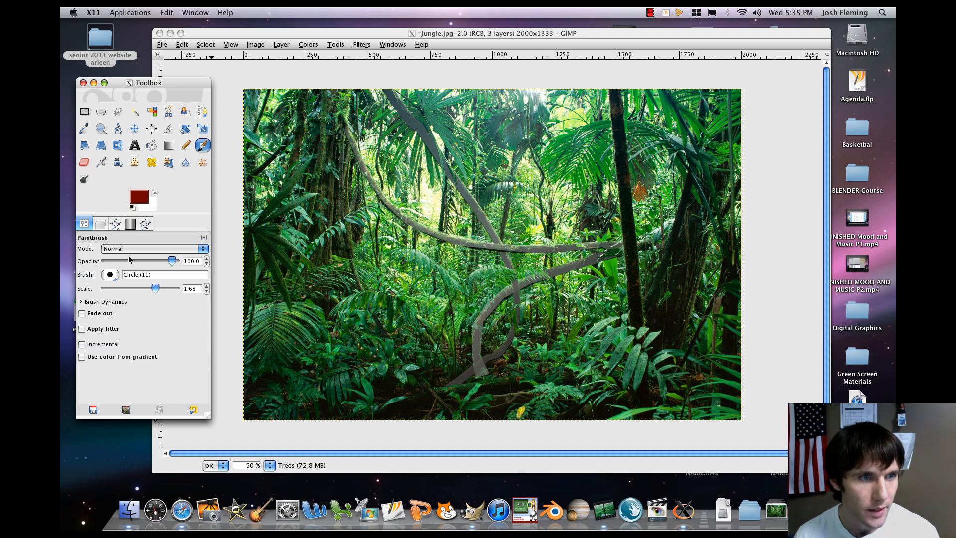
pyautogui.click(110, 276)
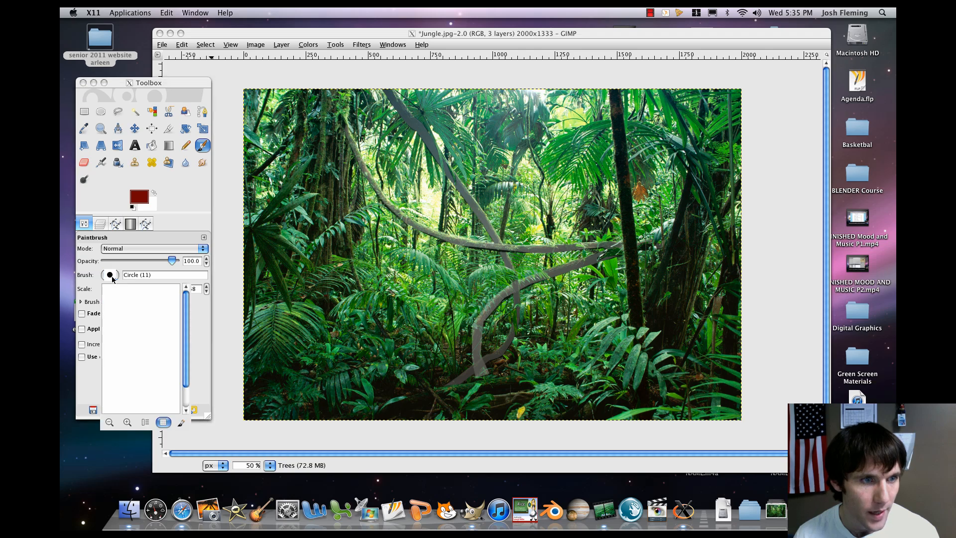
pyautogui.doubleClick(151, 326)
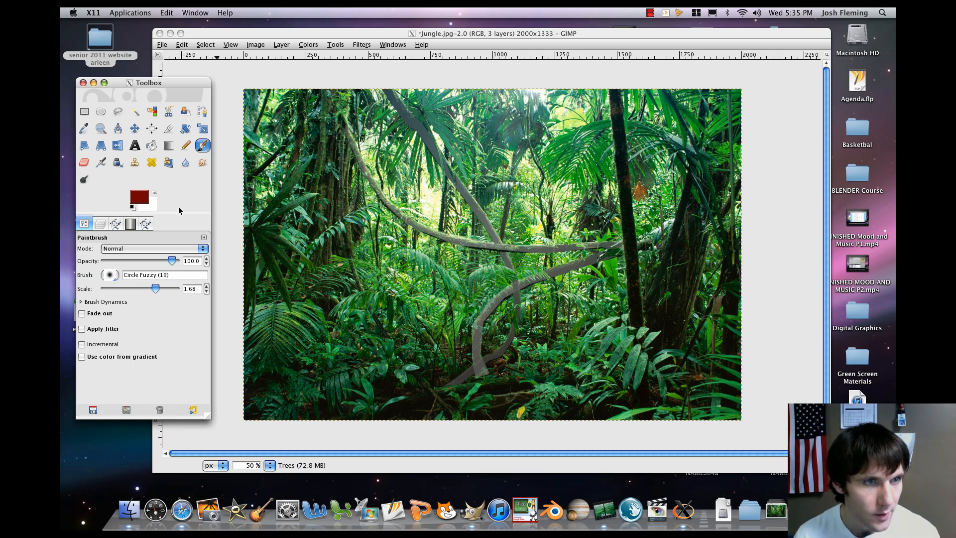
pyautogui.click(344, 212)
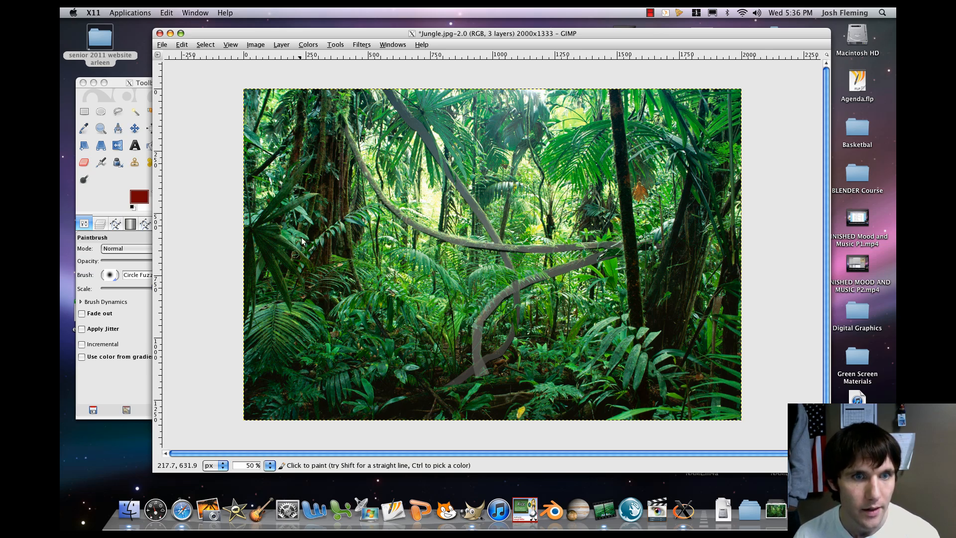
# Step: Enlarge the brush to scale 10.00 and paint dark red over the large trunks and the forest floor
pyautogui.click(122, 241)
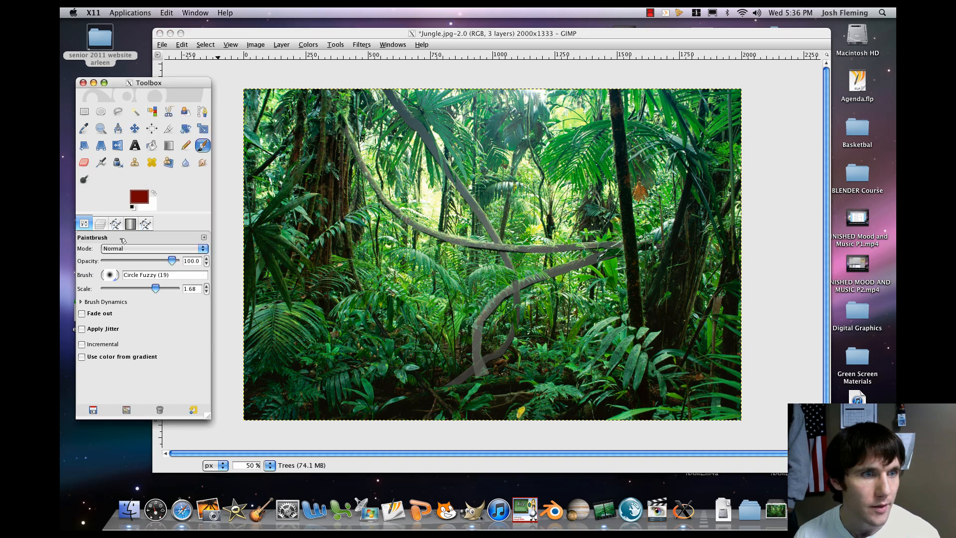
pyautogui.moveTo(161, 288); pyautogui.dragTo(178, 289)
pyautogui.click(318, 216)
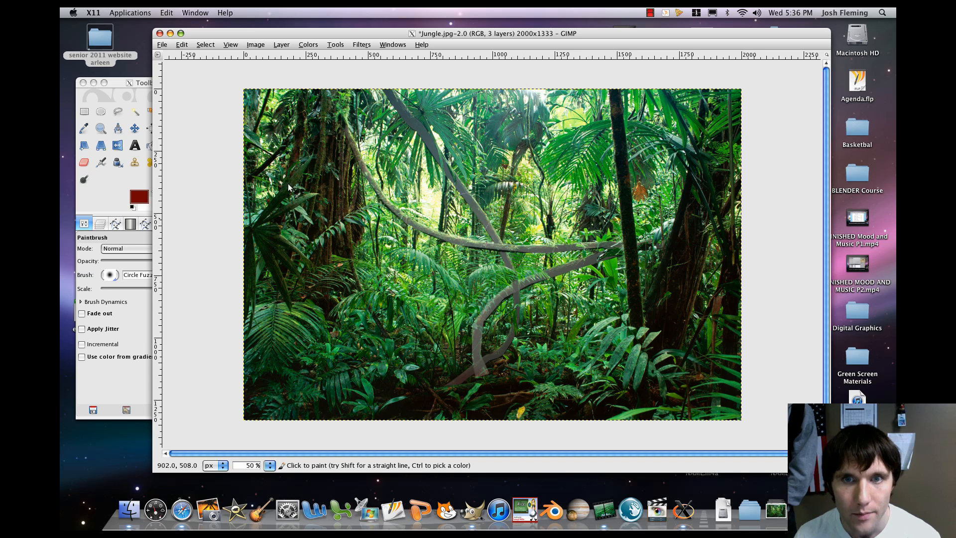
# Step: Undo the last large brush stroke over the thin trunk near the photo's centre
pyautogui.press('m')
pyautogui.click(180, 46)
pyautogui.click(187, 55)
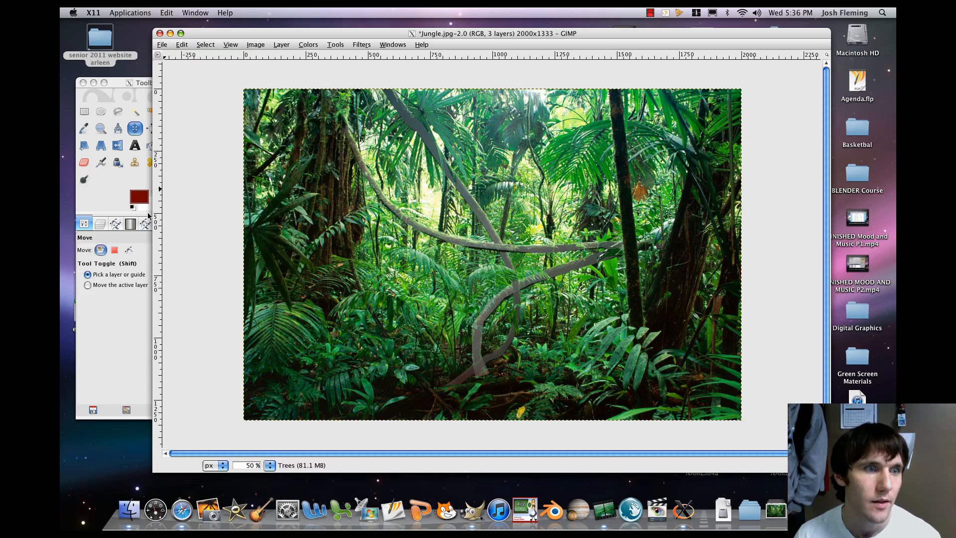
# Step: Paint dark red along the thin trunk near the photo's centre using the Paintbrush at scale 1.68
pyautogui.click(93, 229)
pyautogui.click(202, 145)
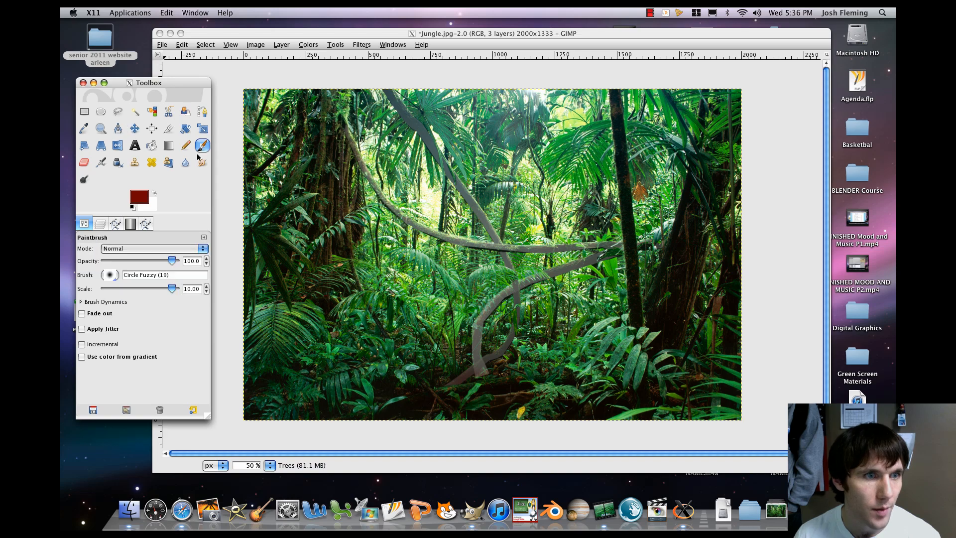
pyautogui.moveTo(169, 293); pyautogui.dragTo(153, 292)
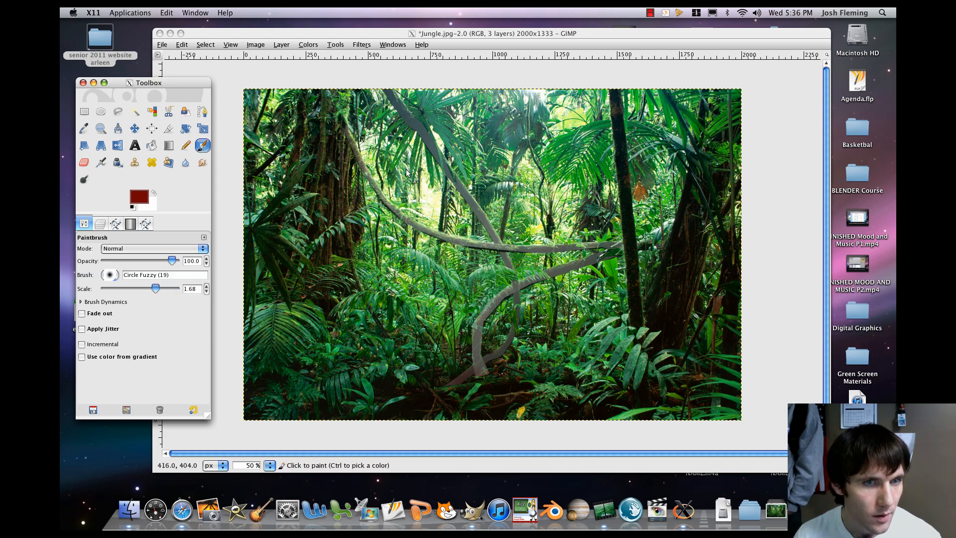
pyautogui.click(505, 221)
pyautogui.moveTo(505, 221); pyautogui.dragTo(518, 145)
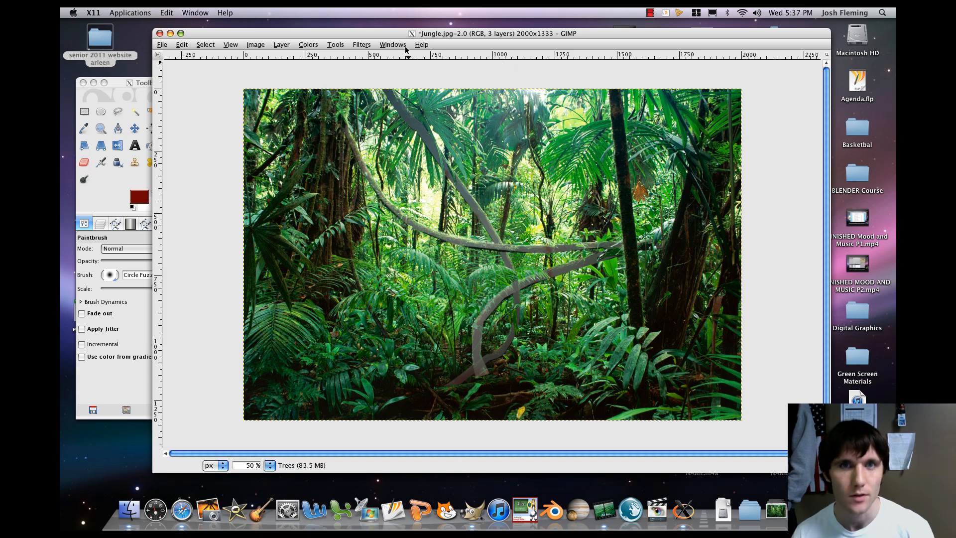
# Step: Try the Neon edge-detect filter on the Trees layer with radius 5.00 and amount 0.00, and undo it
pyautogui.click(371, 45)
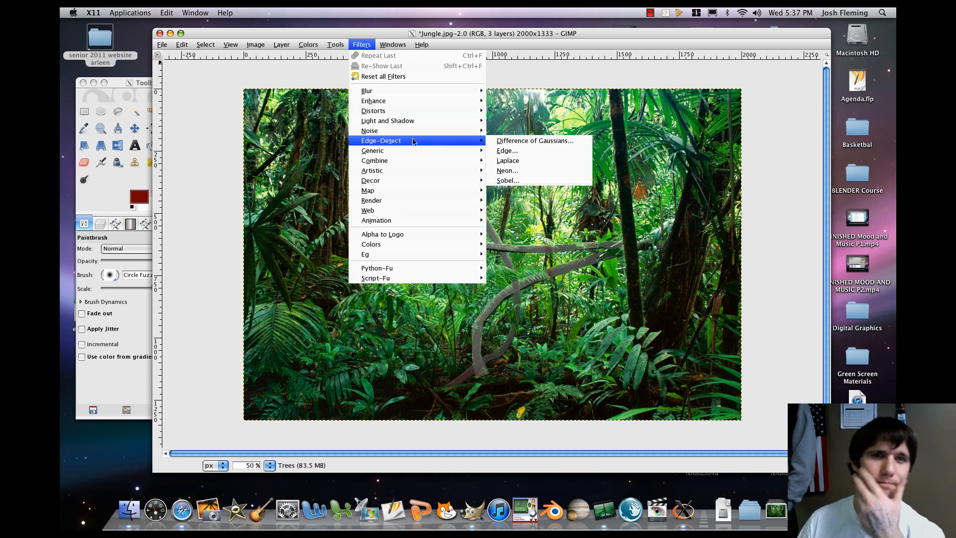
pyautogui.moveTo(416, 132)
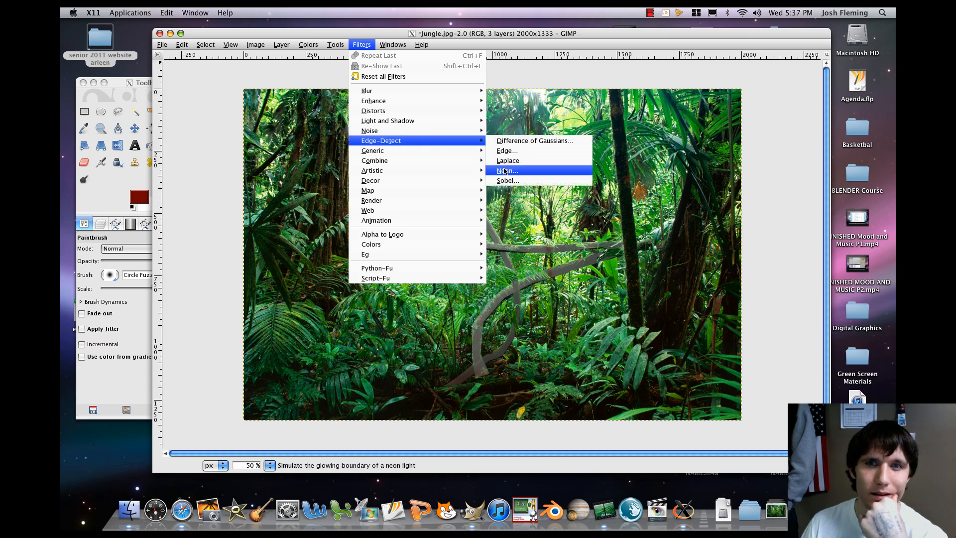
pyautogui.click(505, 171)
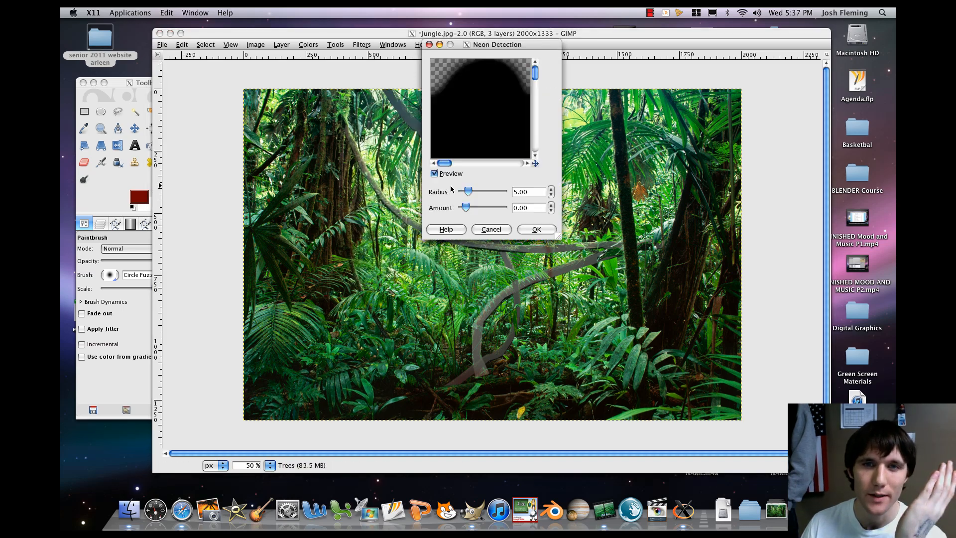
pyautogui.click(537, 229)
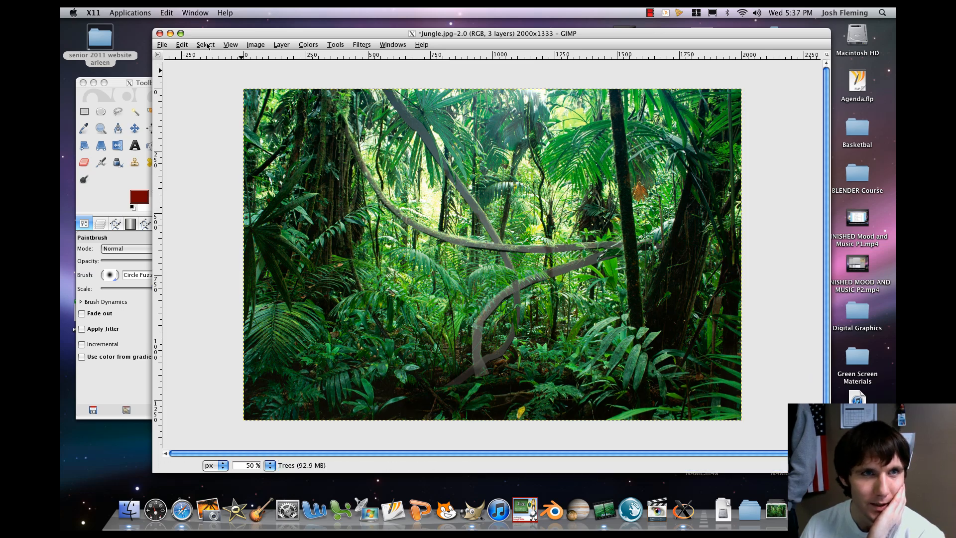
pyautogui.click(182, 45)
pyautogui.click(193, 57)
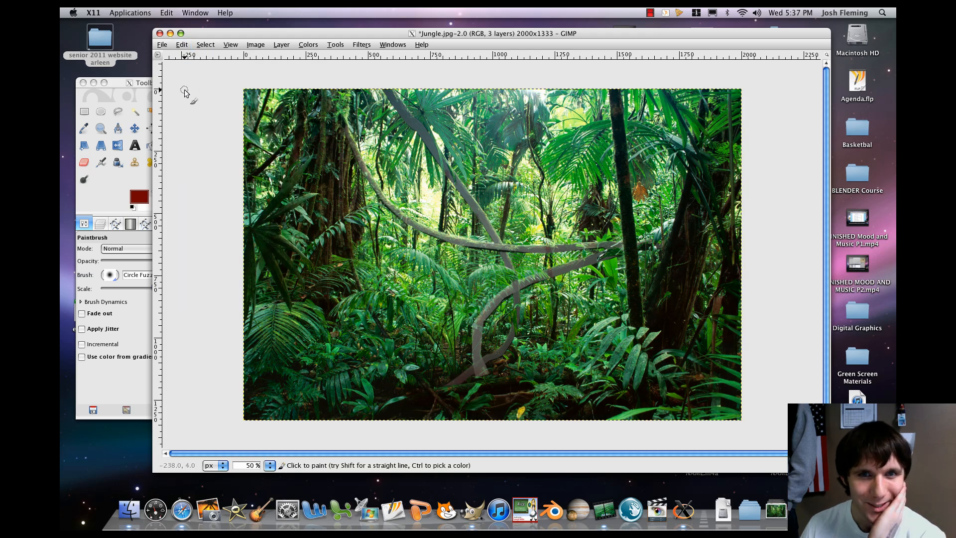
# Step: Bring up the layer list and select the Trees layer
pyautogui.click(105, 199)
pyautogui.click(99, 223)
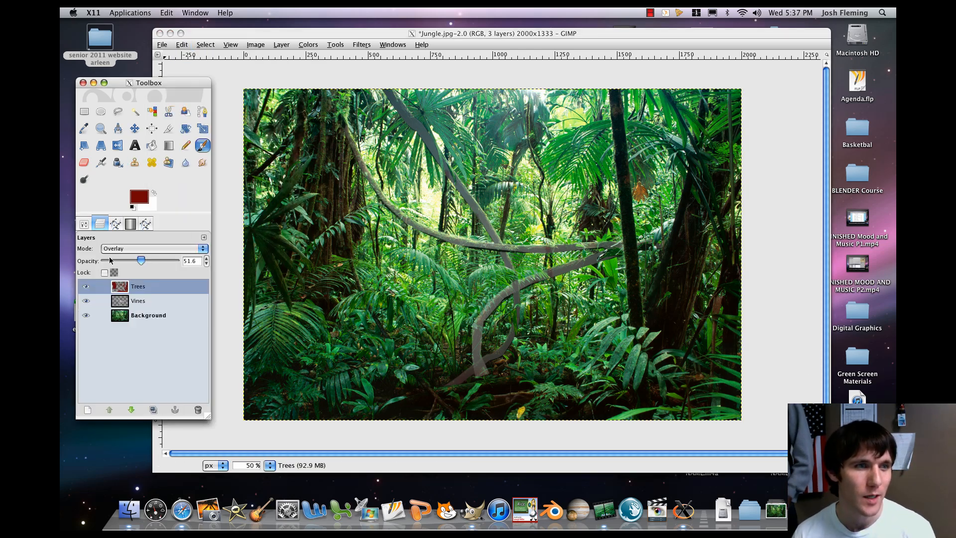
pyautogui.click(131, 319)
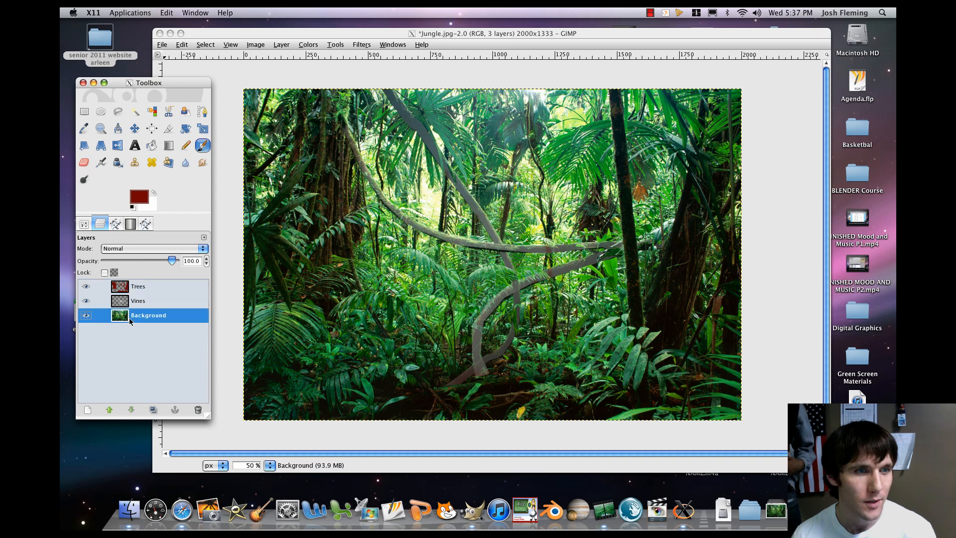
pyautogui.click(143, 289)
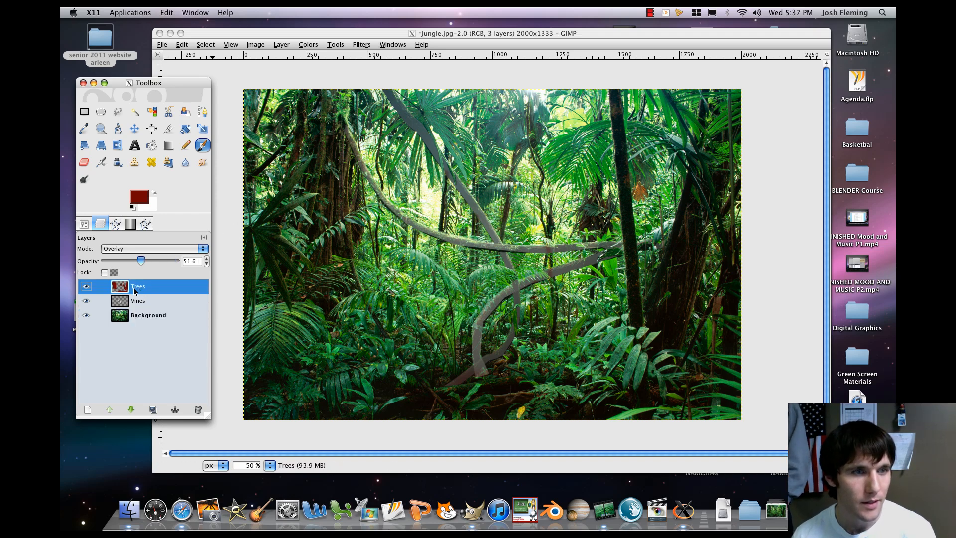
# Step: Merge the Trees layer down into Vines and merge the combined layer down into the Background
pyautogui.rightClick(134, 291)
pyautogui.click(182, 10)
pyautogui.moveTo(132, 90); pyautogui.dragTo(163, 60)
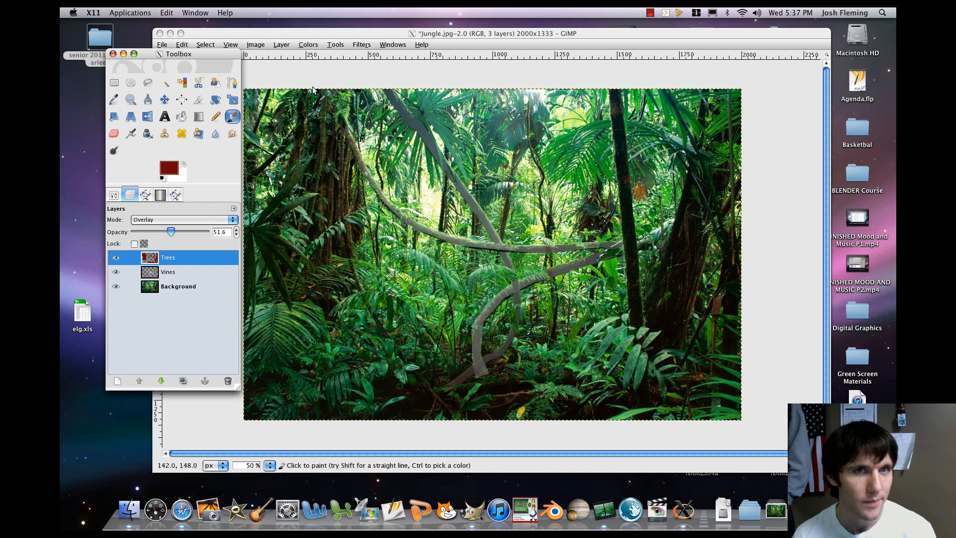
pyautogui.click(320, 49)
pyautogui.click(300, 45)
pyautogui.moveTo(285, 47)
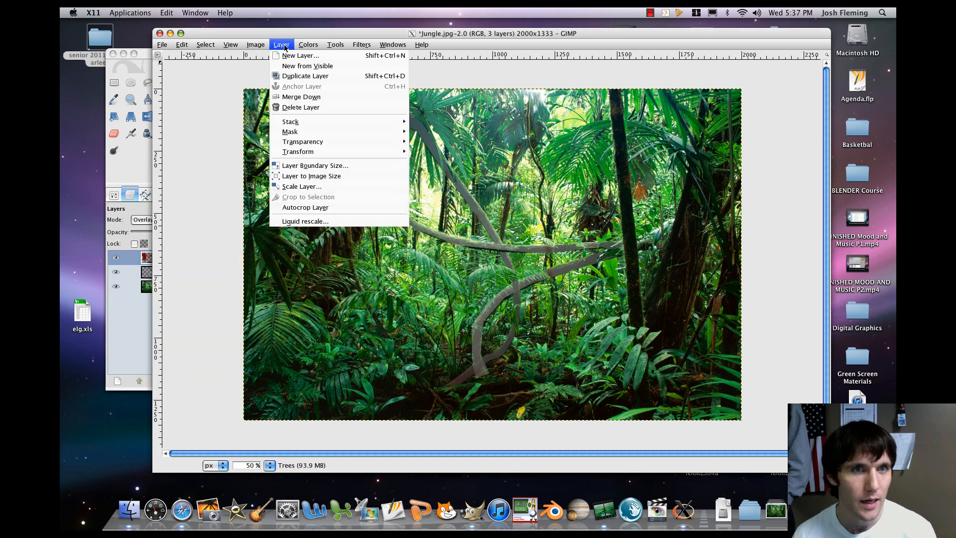
pyautogui.click(282, 45)
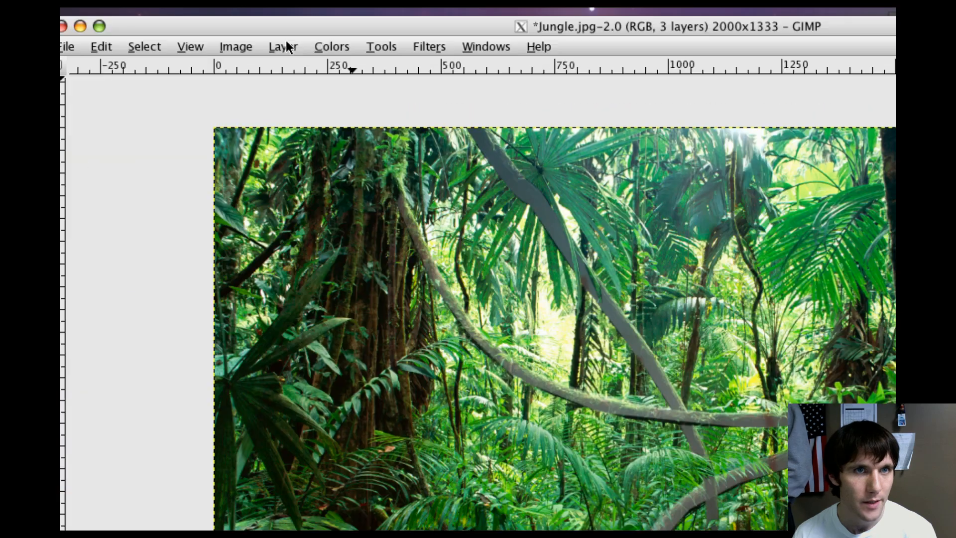
pyautogui.click(283, 46)
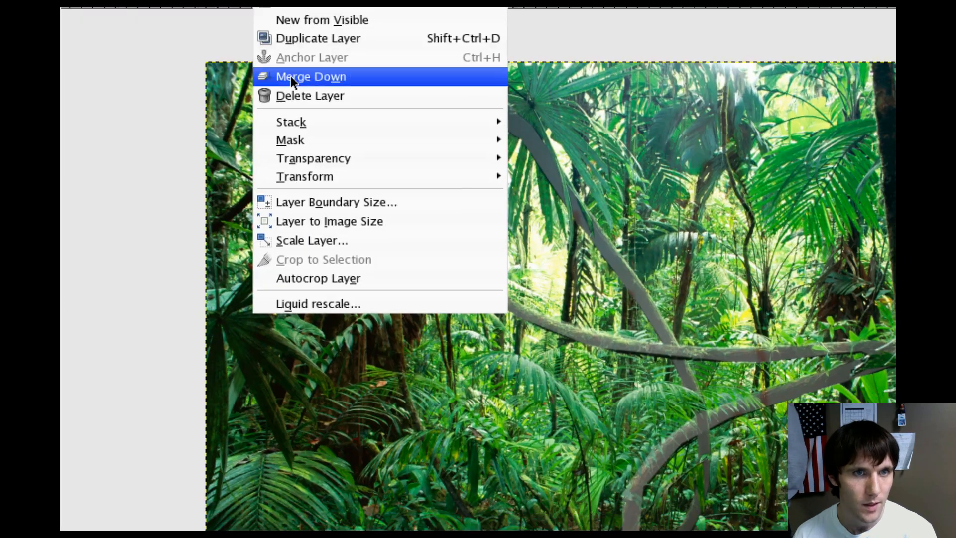
pyautogui.click(299, 139)
pyautogui.click(281, 48)
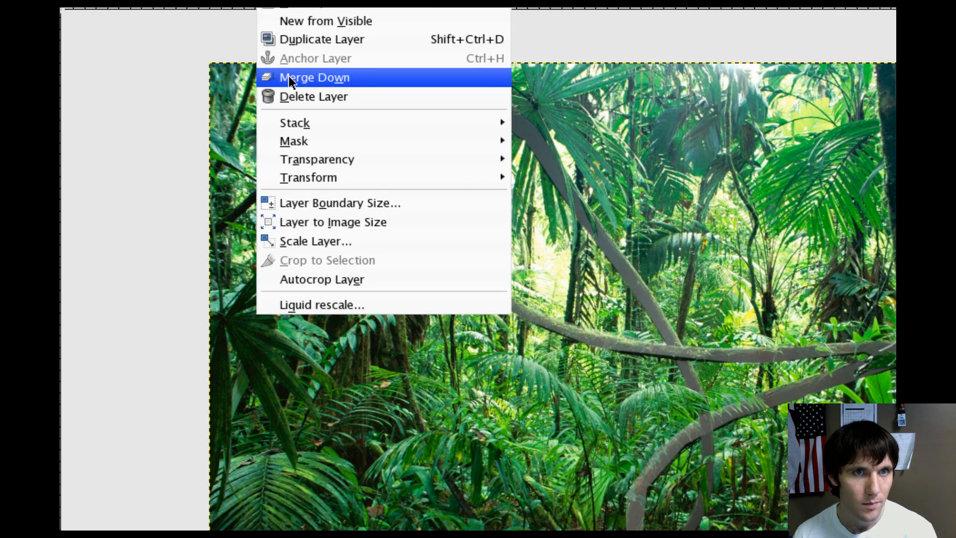
pyautogui.click(298, 134)
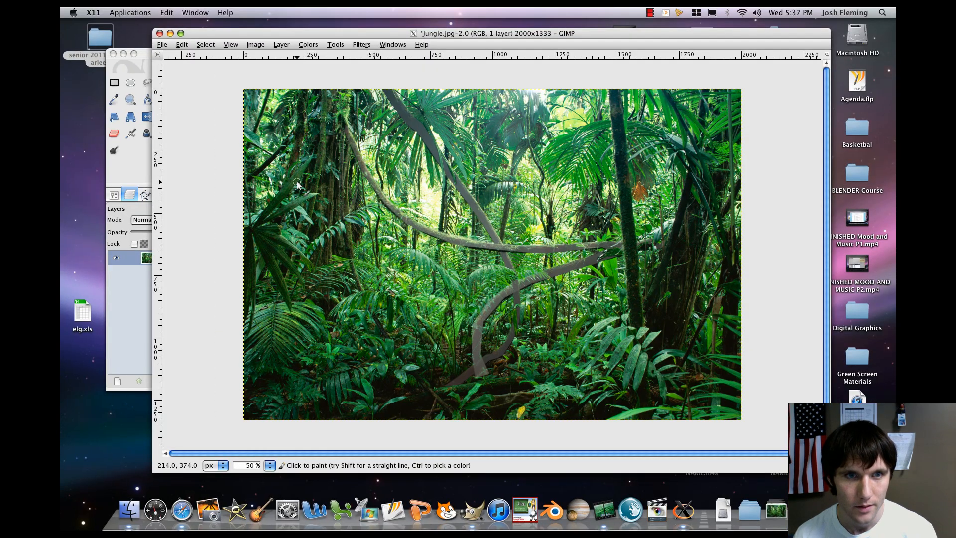
# Step: Undo both layer merges to restore the separate Trees, Vines and Background layers
pyautogui.click(137, 283)
pyautogui.click(182, 45)
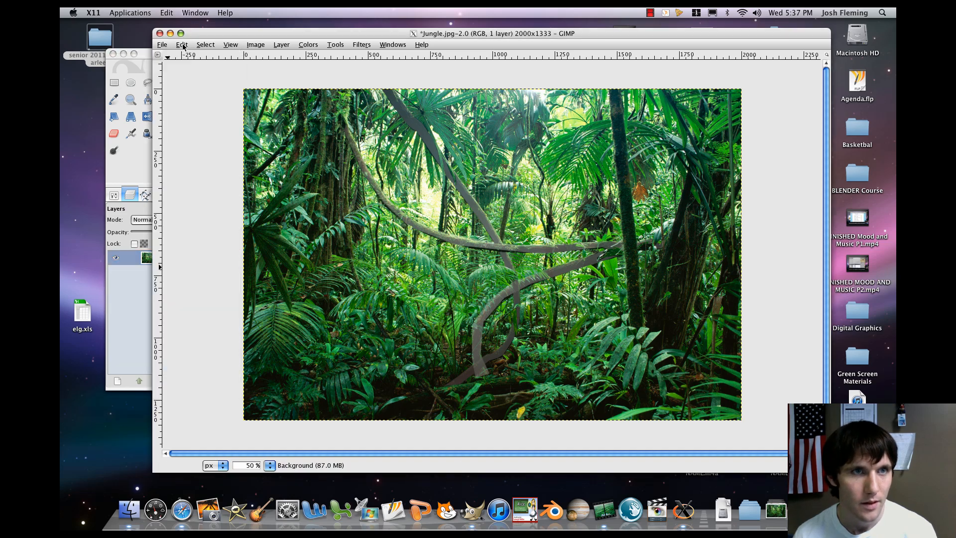
pyautogui.click(183, 44)
pyautogui.click(186, 54)
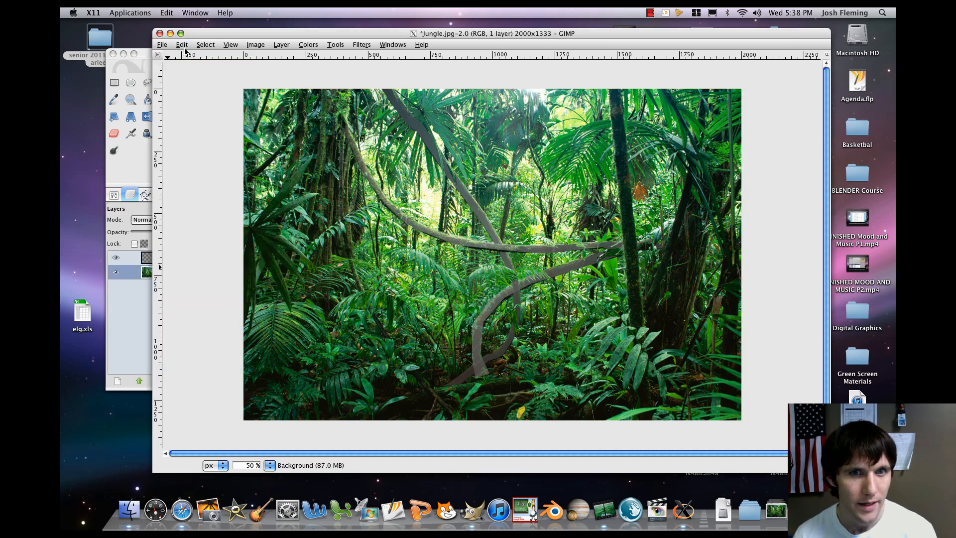
pyautogui.click(183, 44)
pyautogui.click(186, 54)
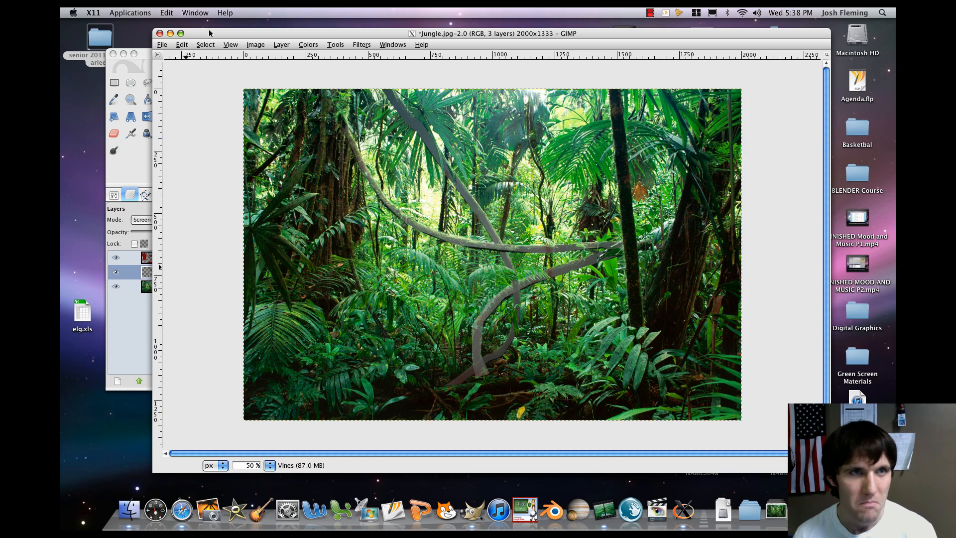
# Step: Shift the image window slightly away from the layer list and select the Background layer
pyautogui.moveTo(209, 33); pyautogui.dragTo(220, 35)
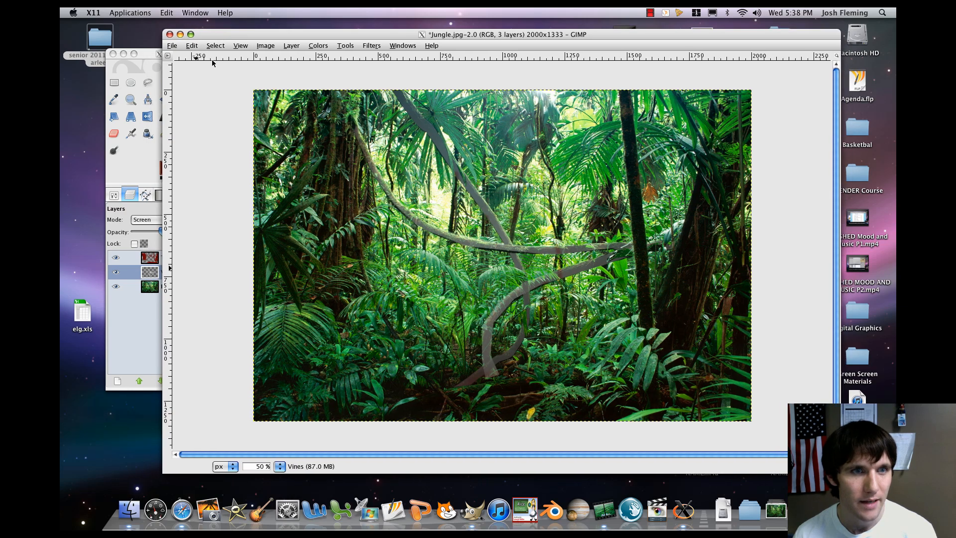
pyautogui.click(149, 287)
pyautogui.click(517, 70)
# Step: Try the Neon edge-detect filter on the Background layer, and undo it
pyautogui.click(371, 45)
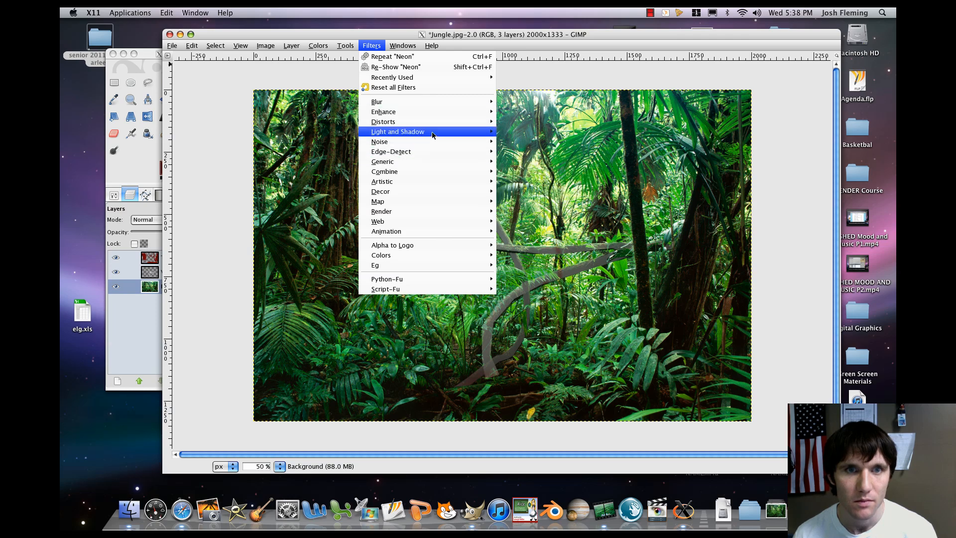
pyautogui.moveTo(438, 185)
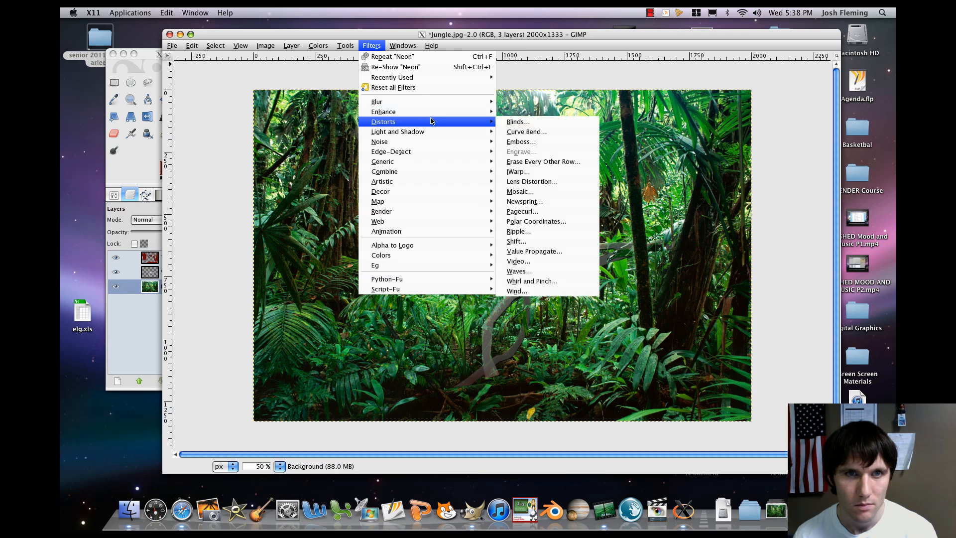
pyautogui.moveTo(431, 153)
pyautogui.click(517, 182)
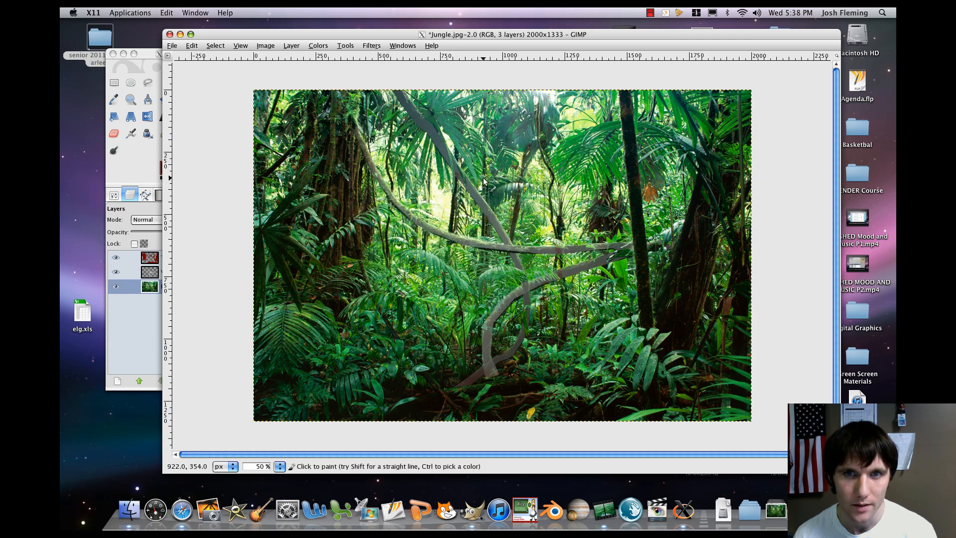
pyautogui.click(547, 230)
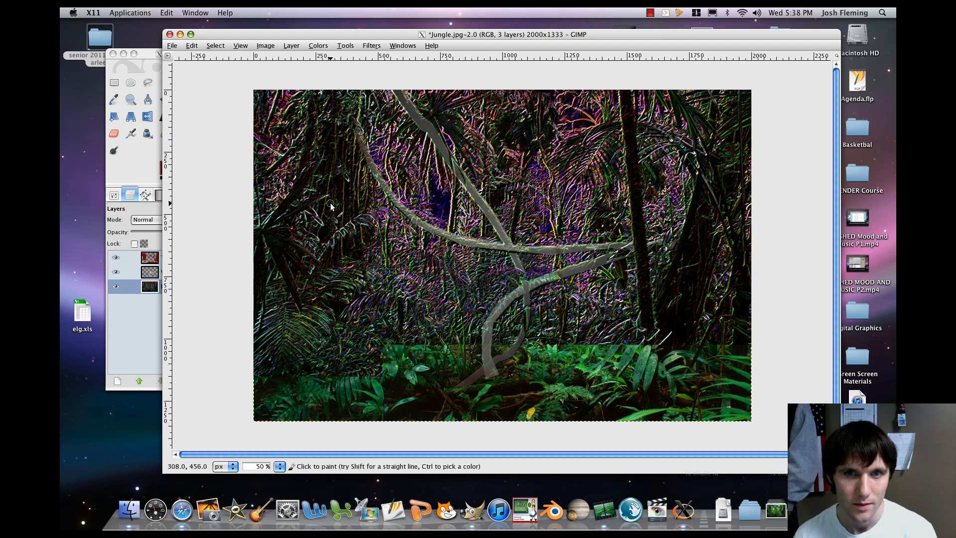
pyautogui.click(192, 46)
pyautogui.click(199, 62)
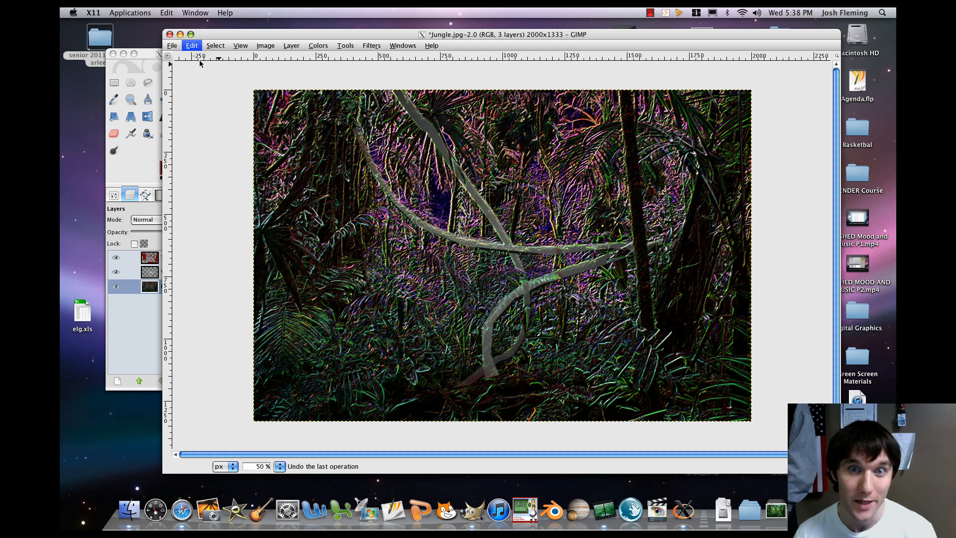
# Step: Try the Edge filter on the Background layer with the Sobel algorithm, amount 1.0 and Wrap, and cancel it
pyautogui.click(371, 46)
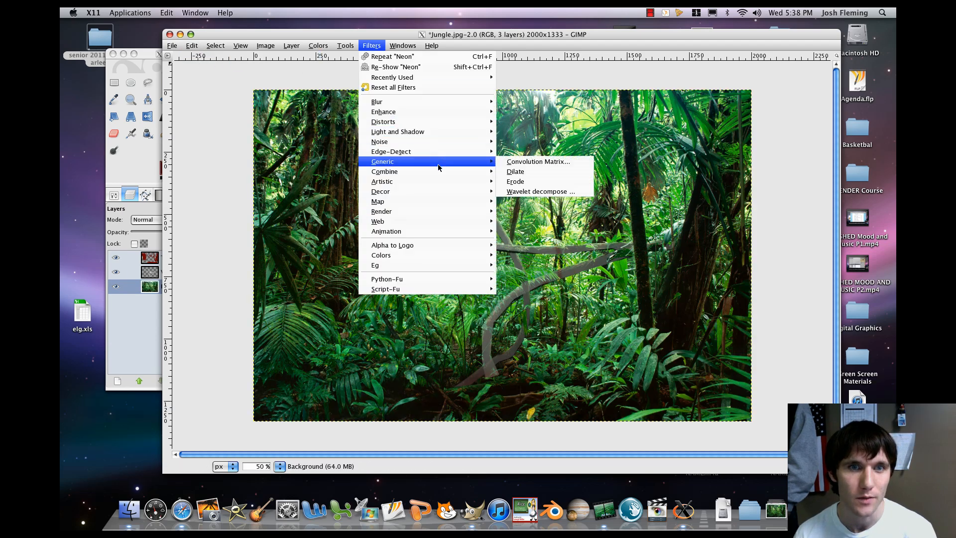
pyautogui.moveTo(433, 157)
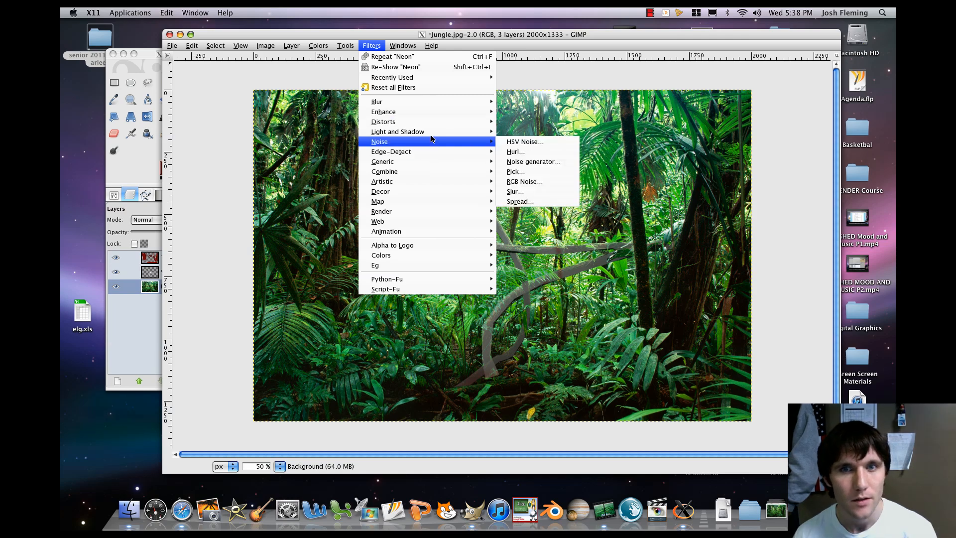
pyautogui.moveTo(416, 119)
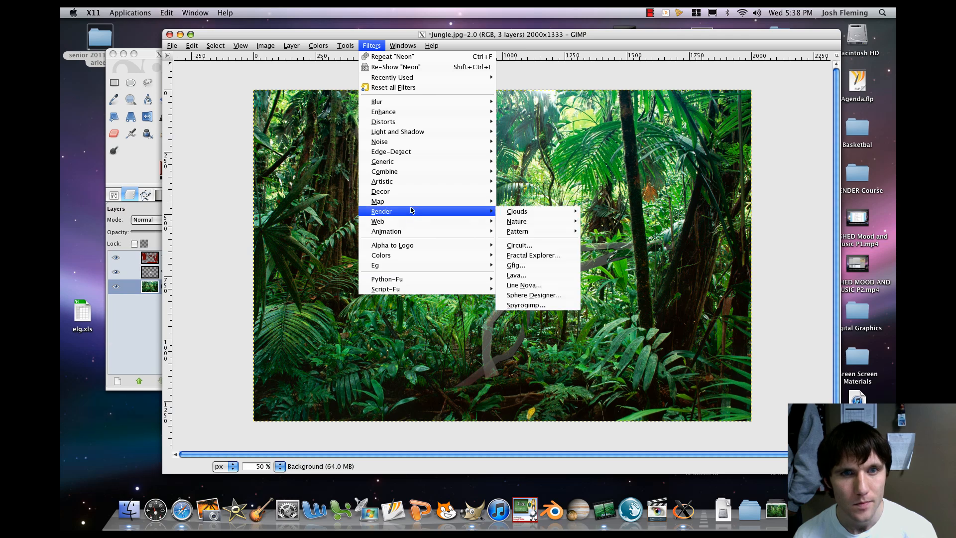
pyautogui.moveTo(414, 194)
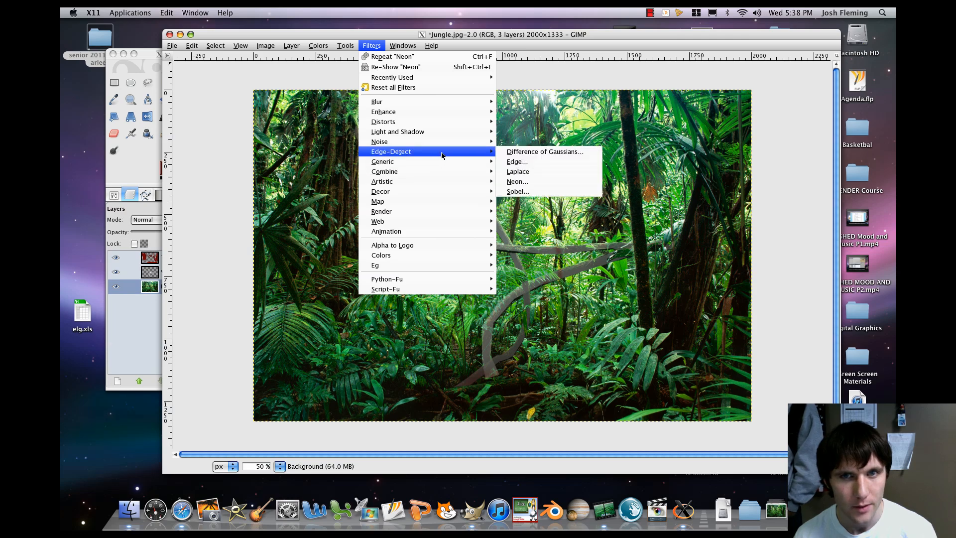
pyautogui.click(517, 161)
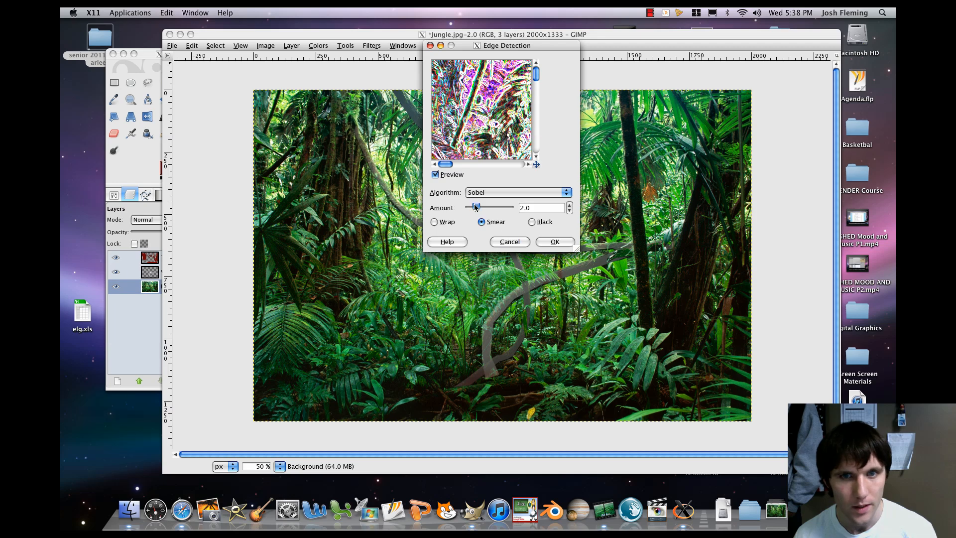
pyautogui.moveTo(475, 207); pyautogui.dragTo(464, 207)
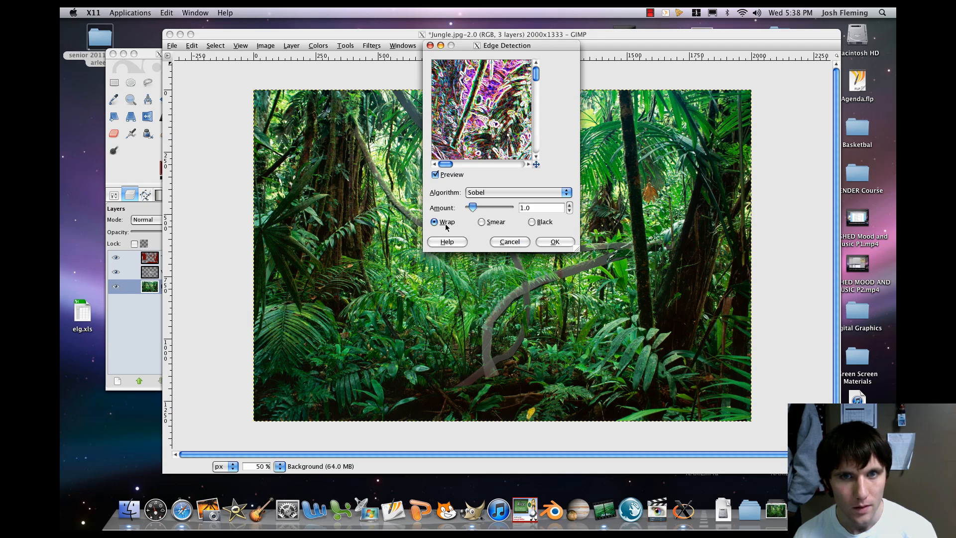
pyautogui.click(503, 194)
pyautogui.click(502, 204)
pyautogui.click(509, 242)
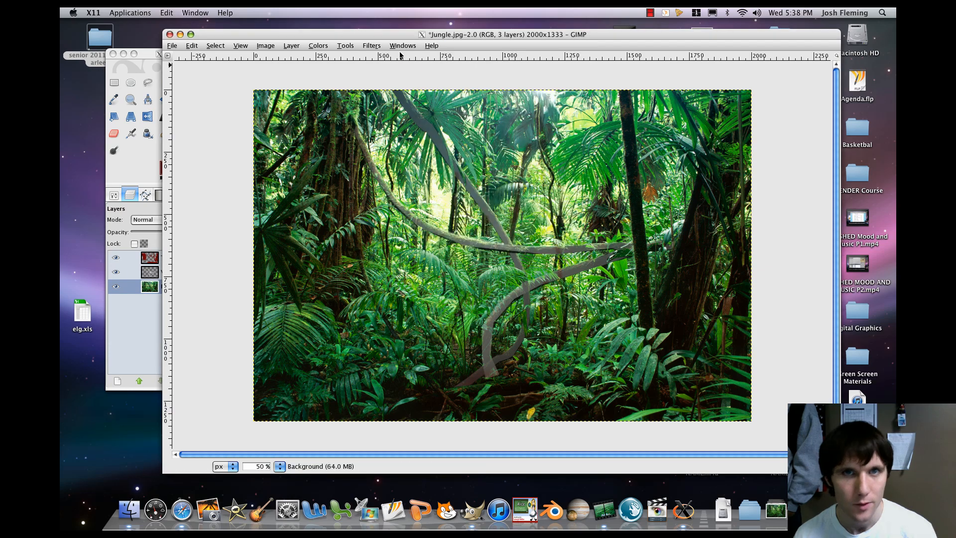
# Step: Apply a Selective Gaussian Blur to the Background layer
pyautogui.click(372, 45)
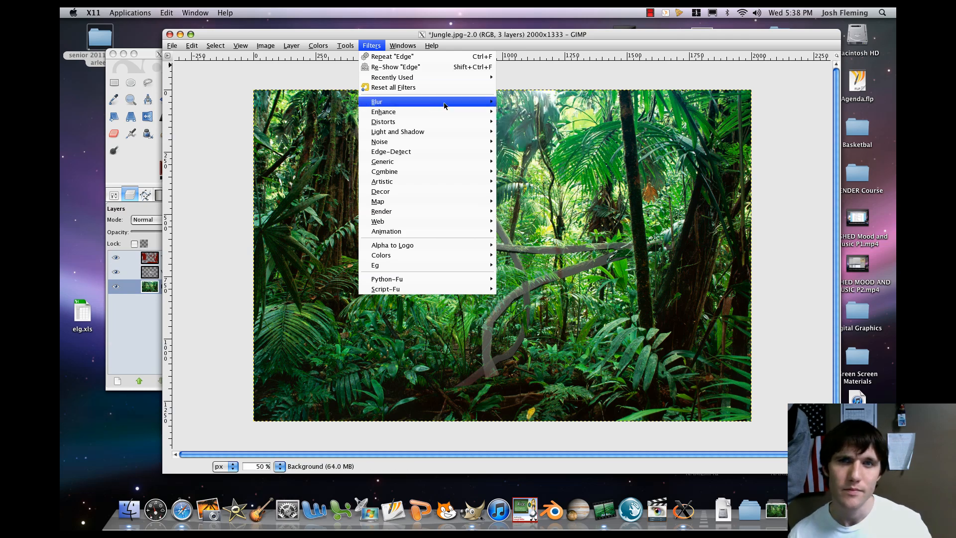
pyautogui.moveTo(468, 114)
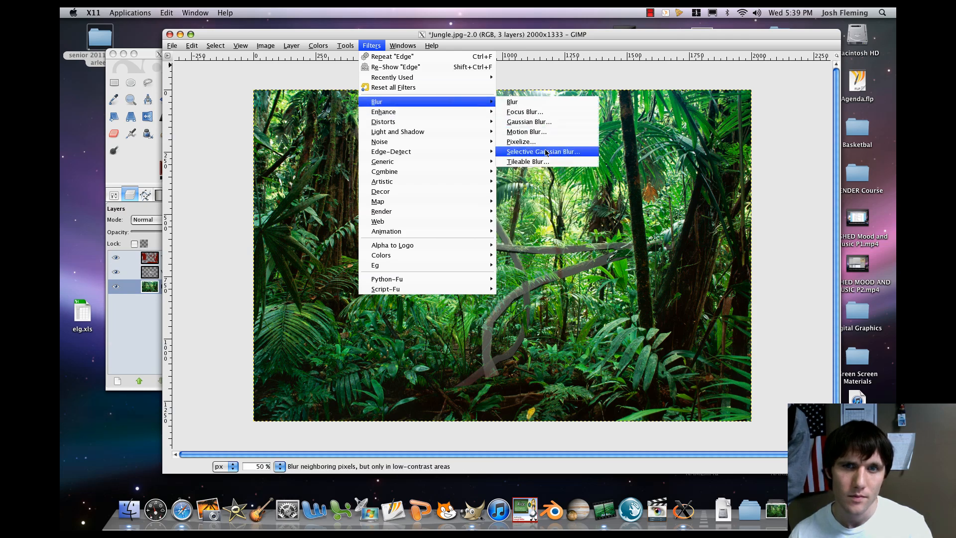
pyautogui.click(546, 153)
pyautogui.click(549, 231)
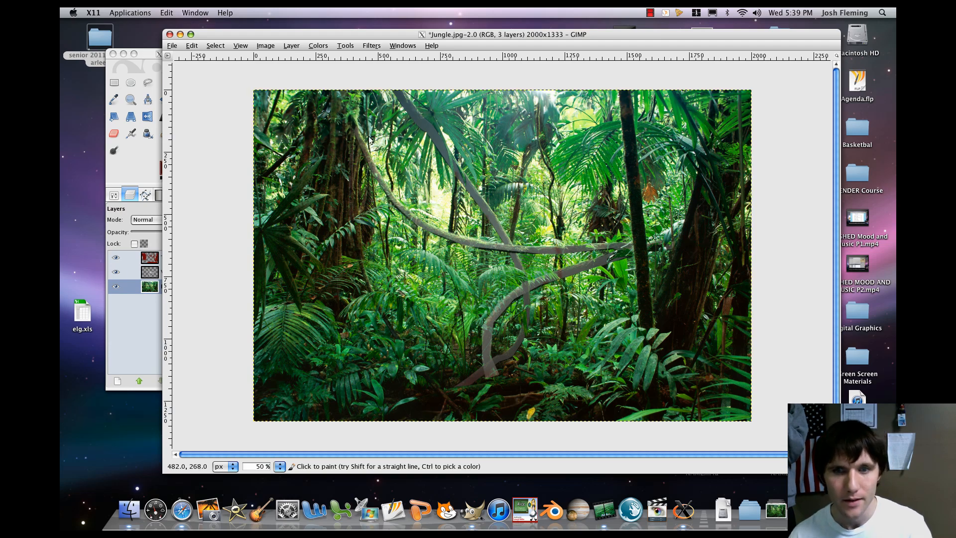
# Step: Fade the Selective Gaussian Blur using Replace mode at opacity 100.0
pyautogui.click(192, 46)
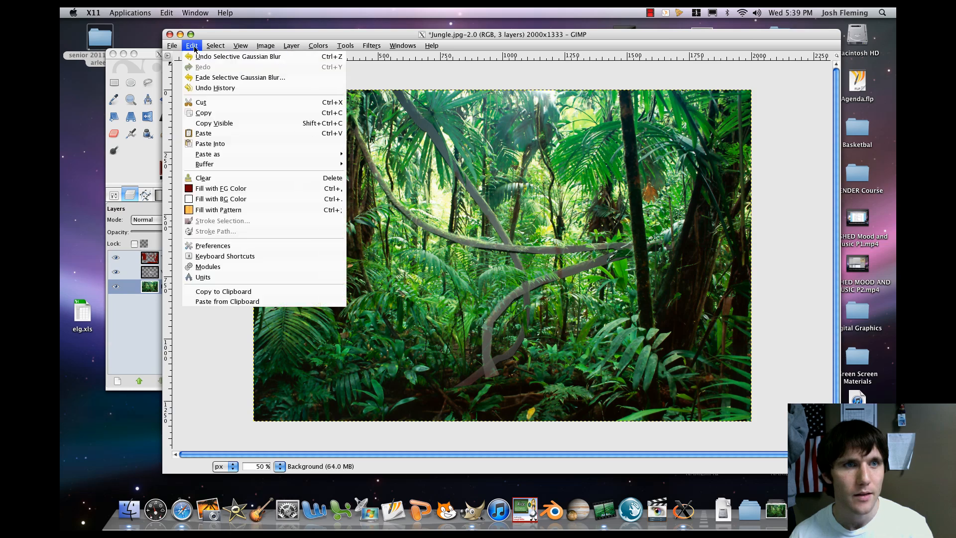
pyautogui.click(214, 79)
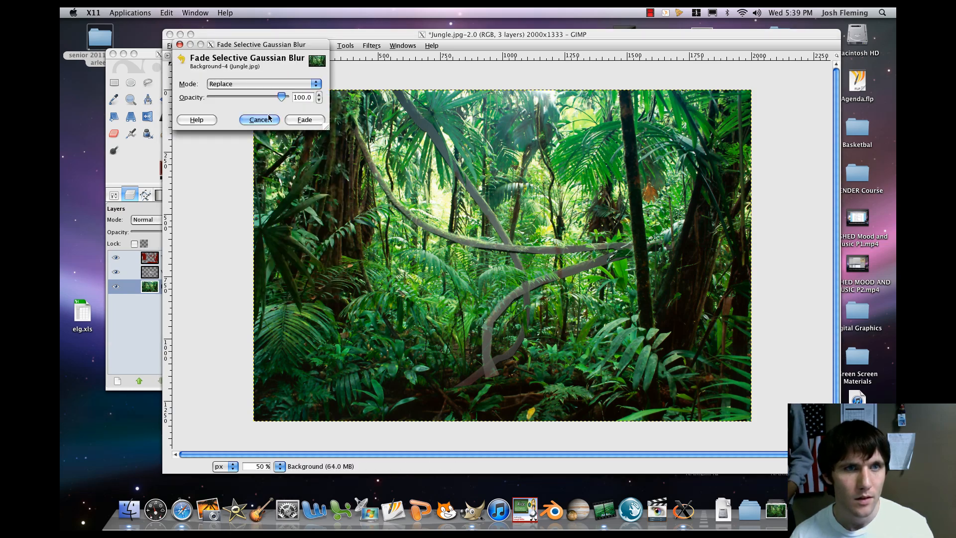
pyautogui.click(305, 119)
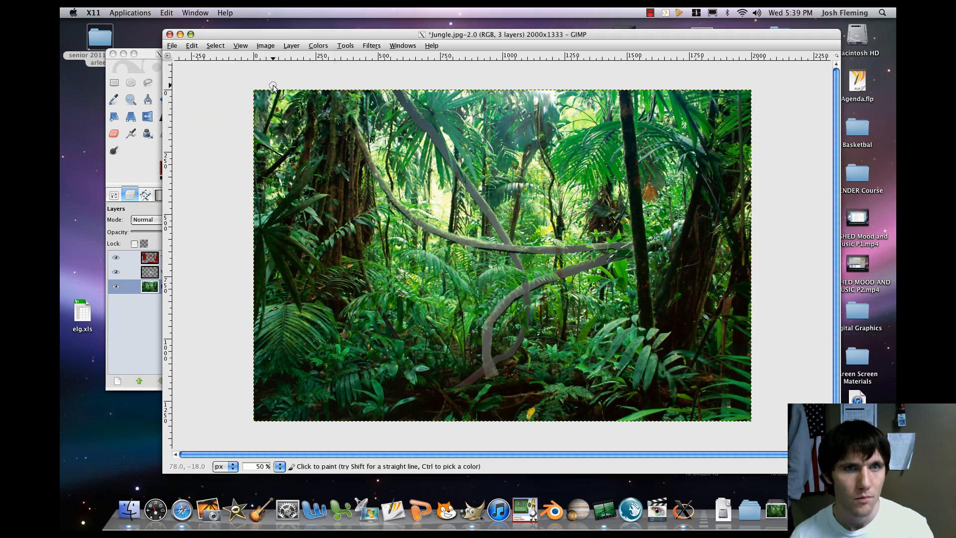
# Step: Apply another Selective Gaussian Blur to the Background layer with blur radius 5.00 and max. delta 126
pyautogui.click(372, 45)
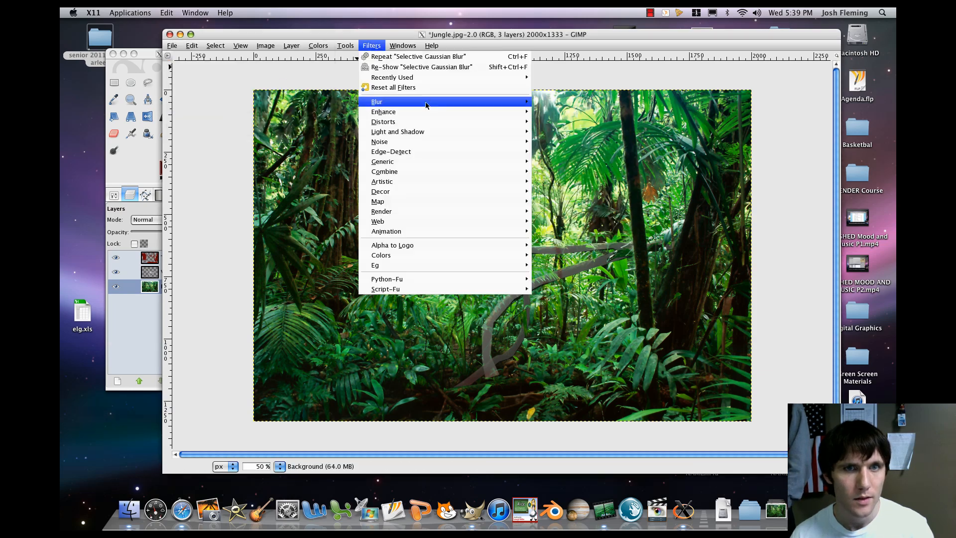
pyautogui.click(553, 151)
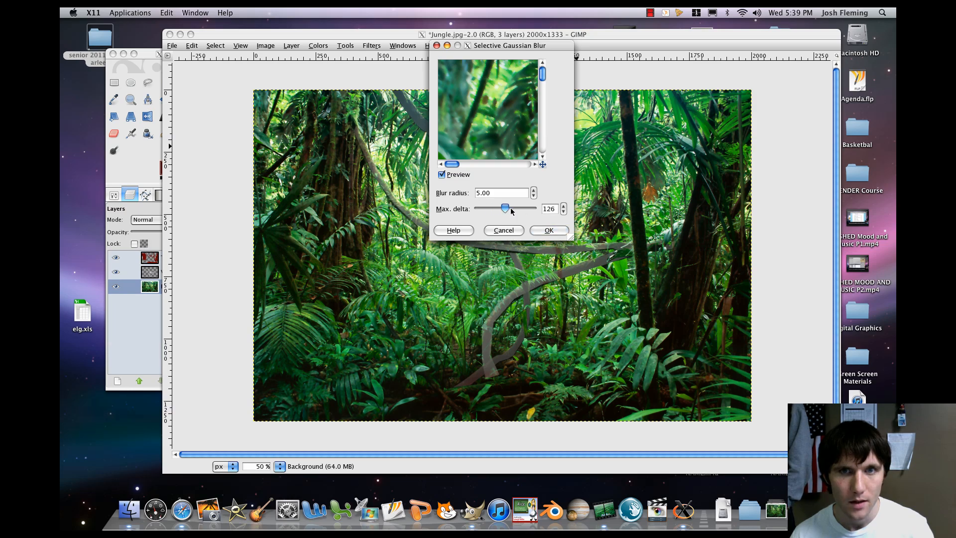
pyautogui.click(549, 231)
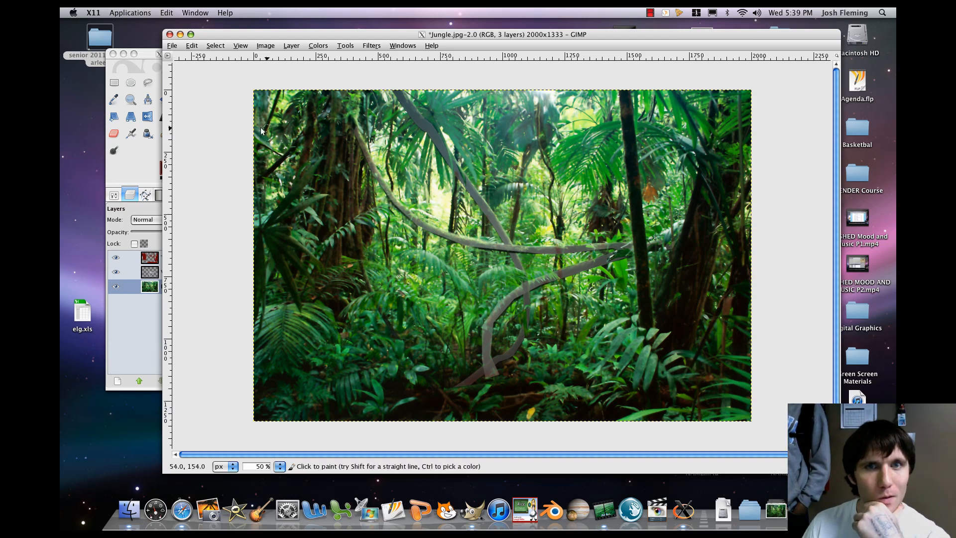
pyautogui.click(370, 46)
pyautogui.moveTo(412, 102)
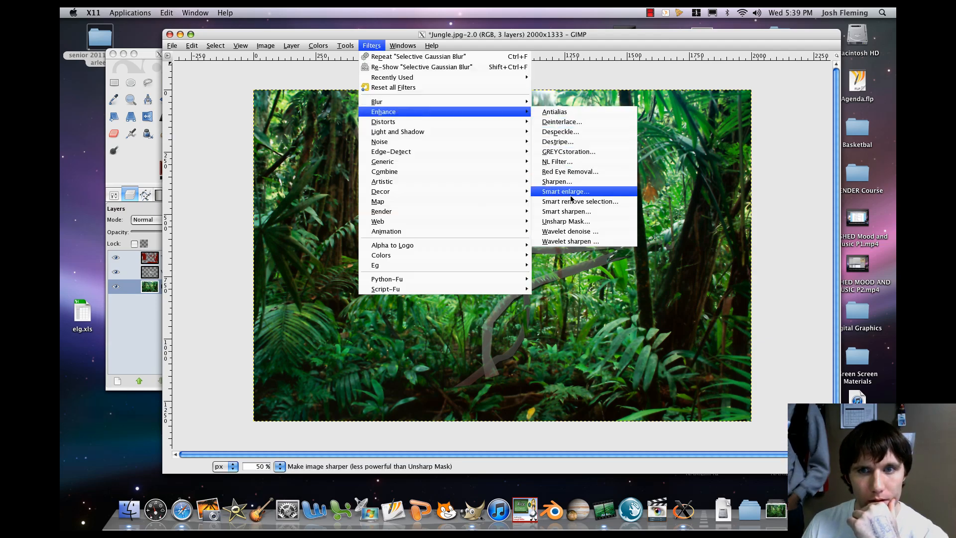
pyautogui.moveTo(441, 137)
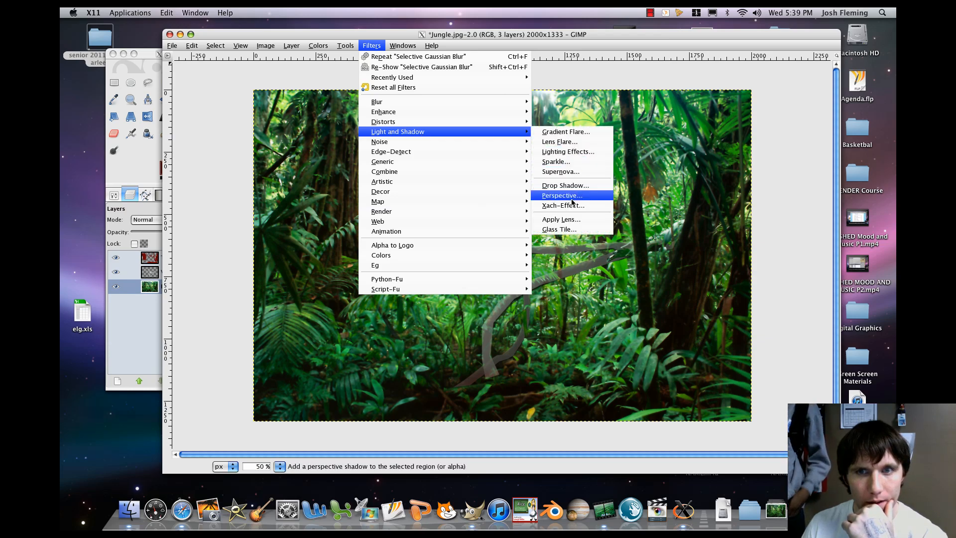
pyautogui.click(570, 152)
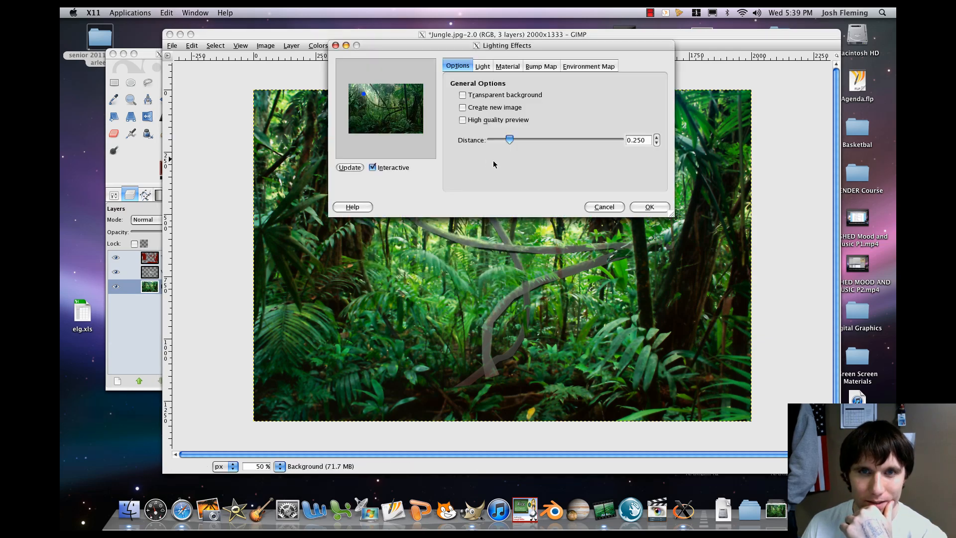
pyautogui.click(605, 206)
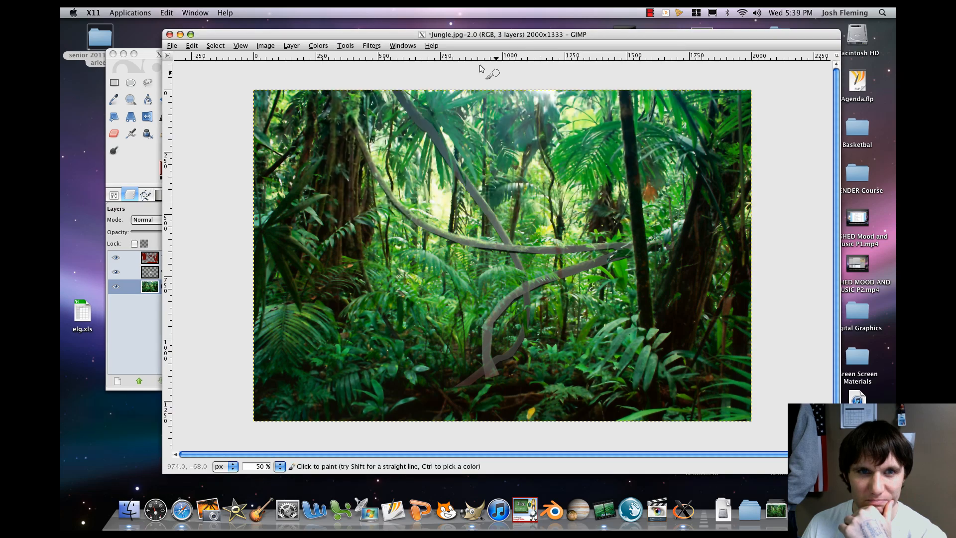
# Step: Apply a Gradient Flare with the Default flare to the Background layer
pyautogui.click(372, 46)
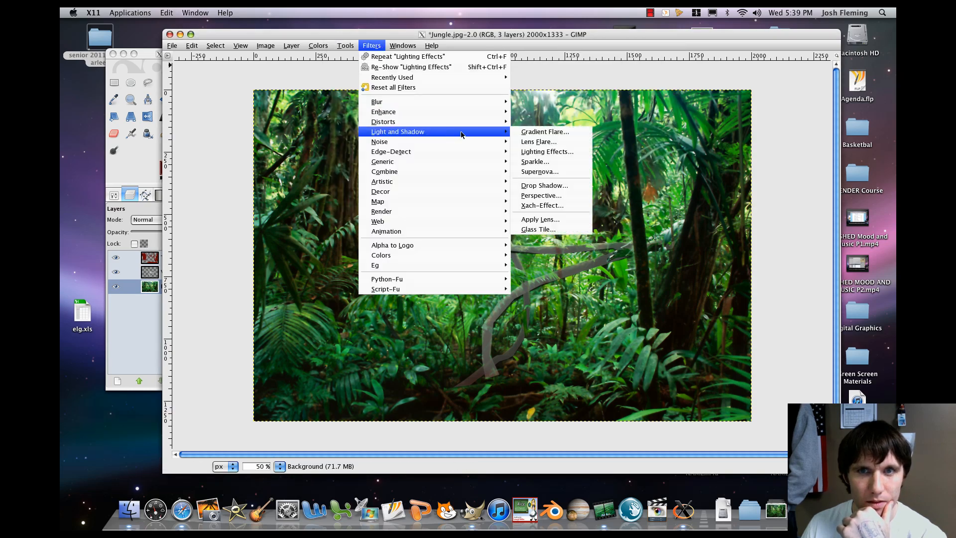
pyautogui.click(550, 132)
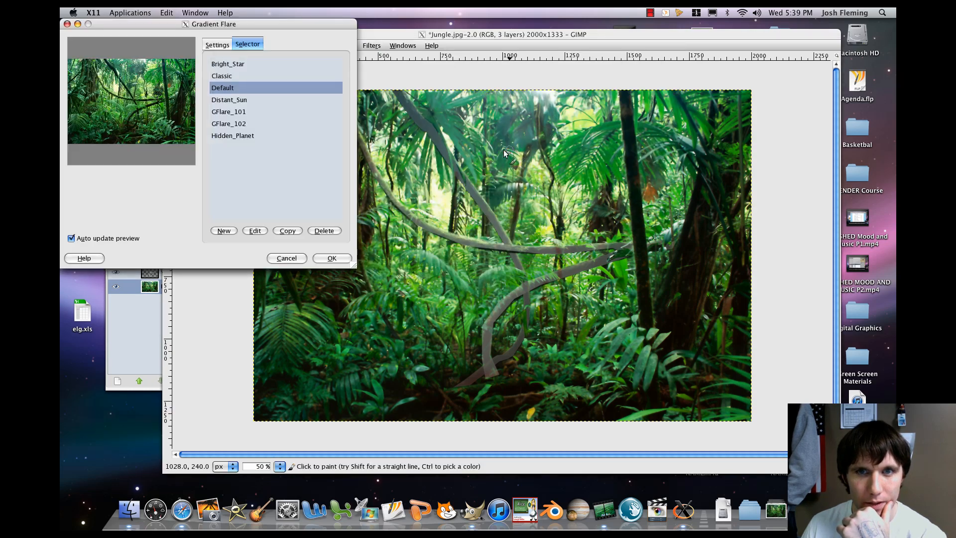
pyautogui.click(332, 258)
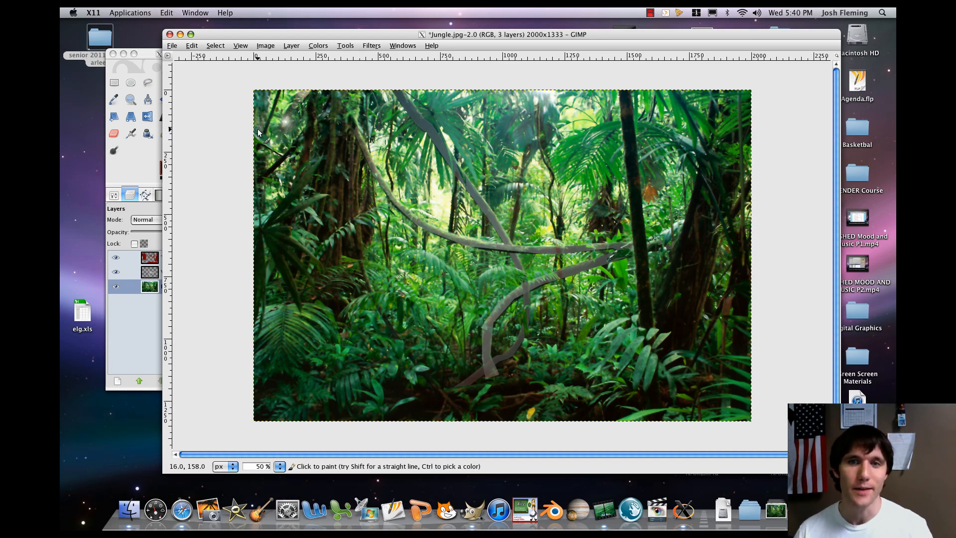
# Step: Create a new transparent 2000 × 1333 px layer above the Trees layer
pyautogui.click(140, 172)
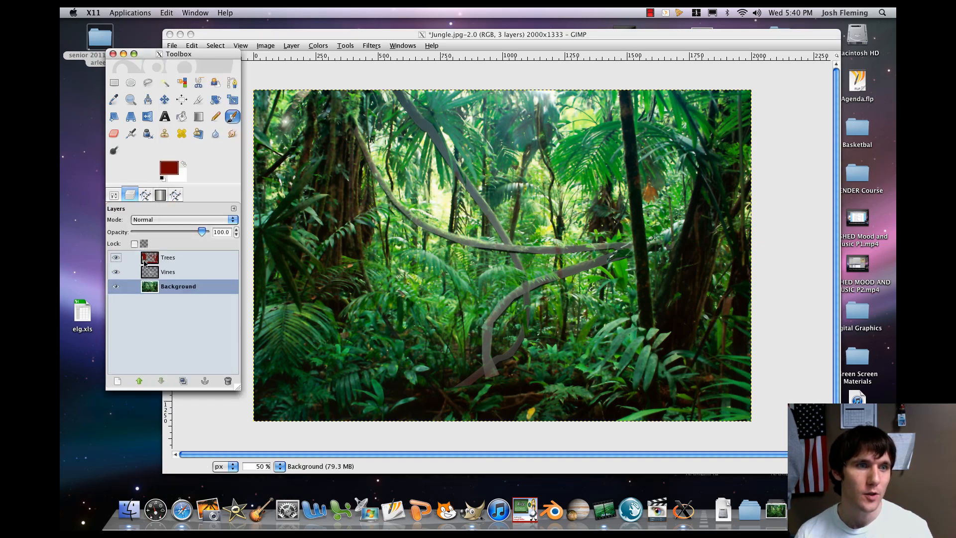
pyautogui.click(127, 258)
pyautogui.click(118, 382)
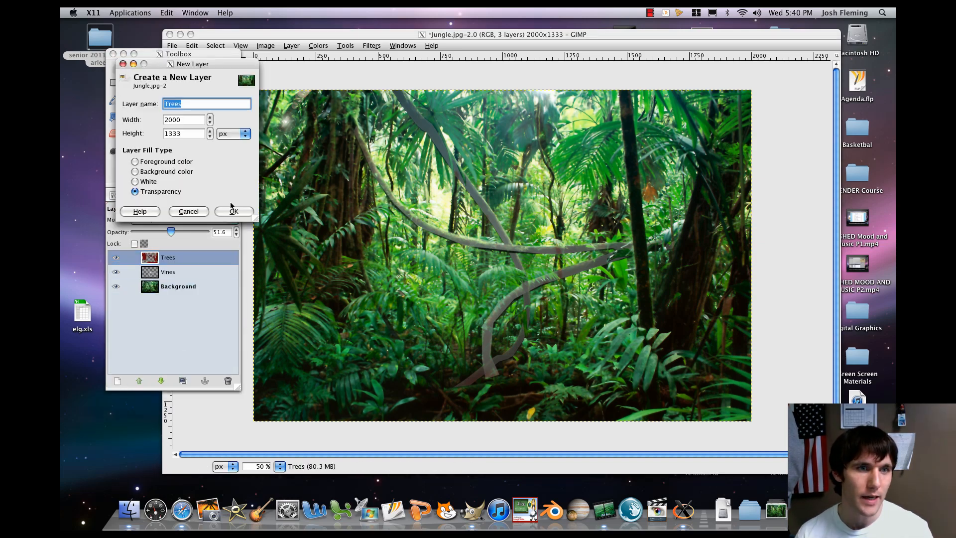
pyautogui.click(233, 213)
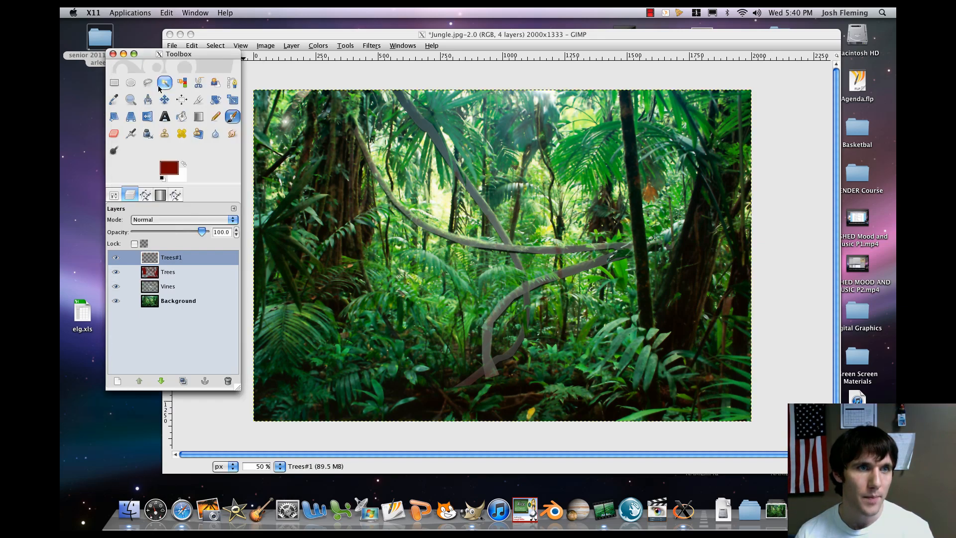
# Step: Paint a dark red test scribble over the plants near the bottom centre of the photo and undo it
pyautogui.doubleClick(230, 119)
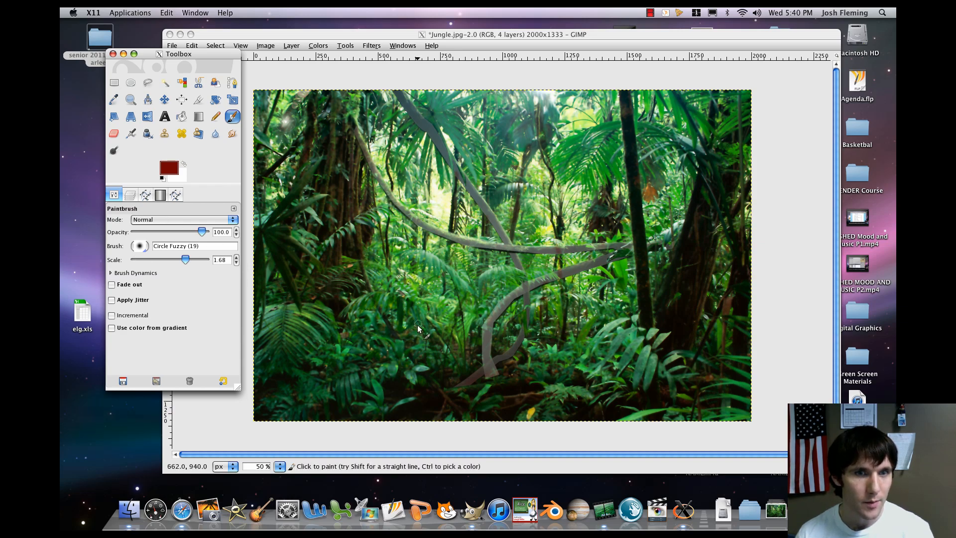
pyautogui.moveTo(416, 302)
pyautogui.mouseDown()
pyautogui.moveTo(424, 312)
pyautogui.moveTo(446, 274)
pyautogui.moveTo(434, 273)
pyautogui.mouseUp()
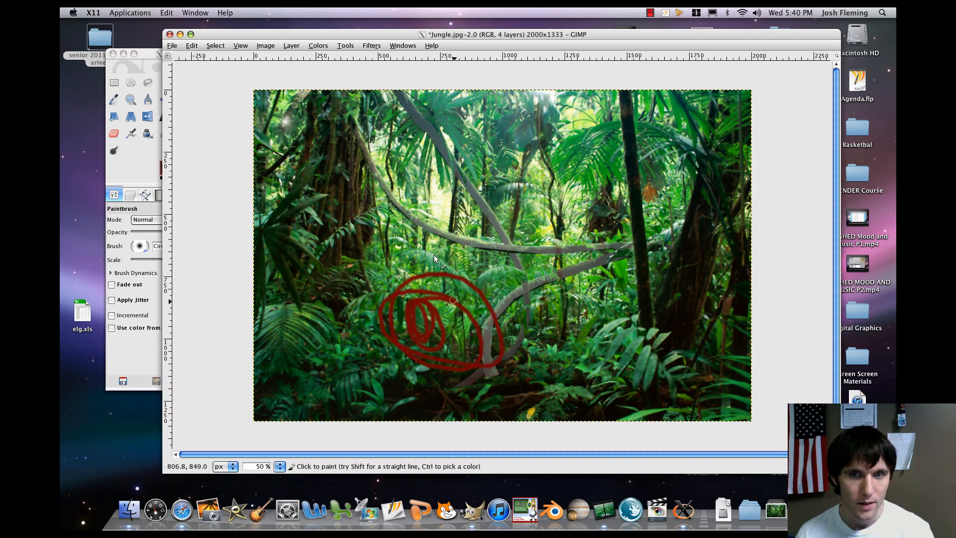
pyautogui.click(193, 46)
pyautogui.click(197, 59)
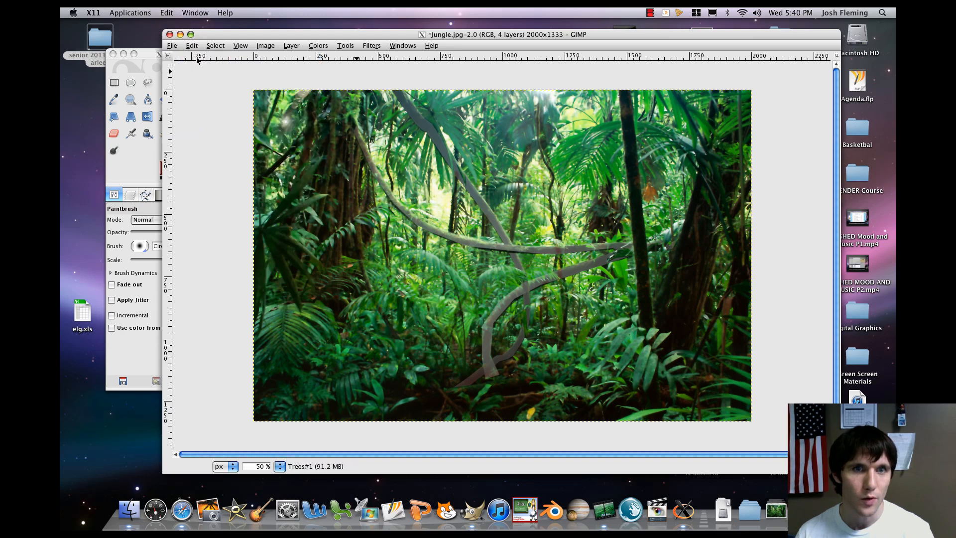
# Step: Set the blend mode of the new Trees#1 layer to Overlay
pyautogui.click(130, 205)
pyautogui.click(131, 195)
pyautogui.click(180, 219)
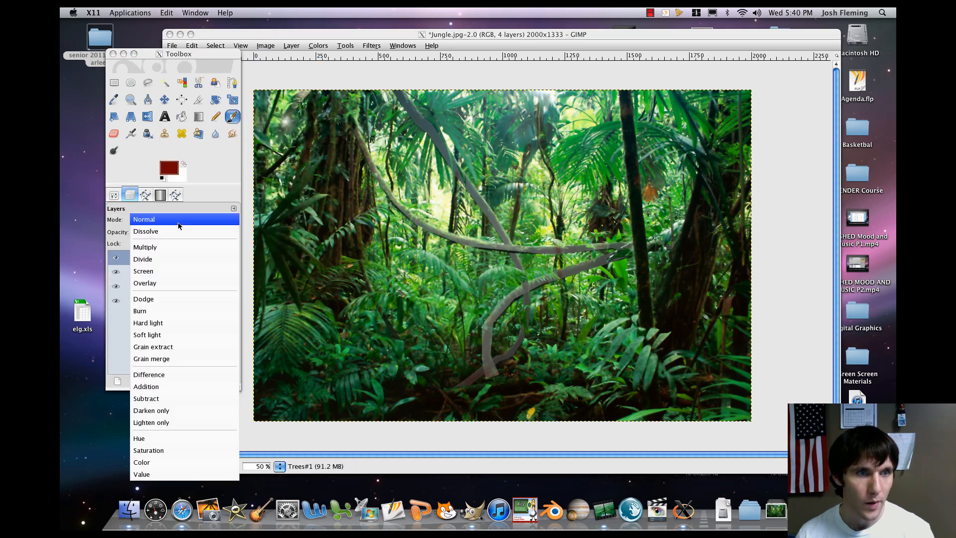
pyautogui.click(180, 219)
pyautogui.click(164, 272)
pyautogui.click(159, 258)
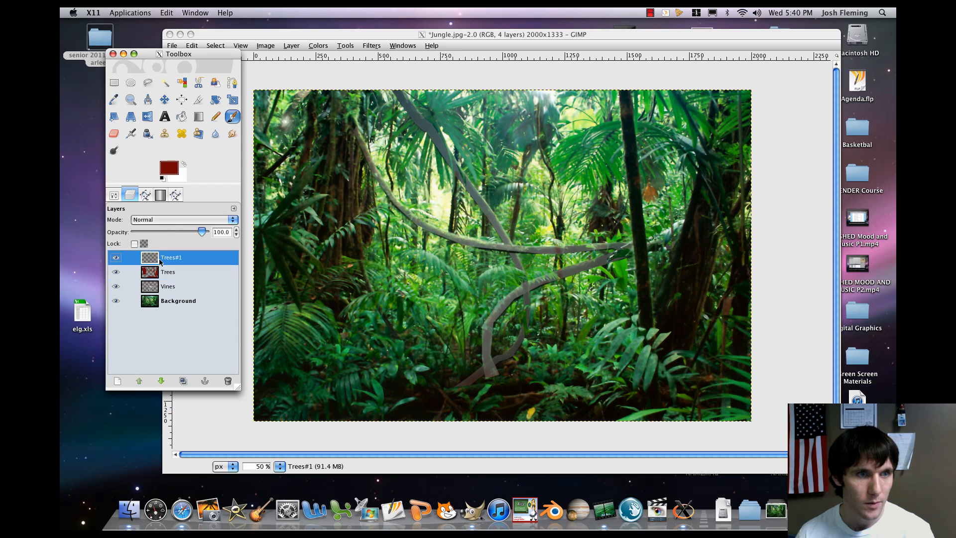
pyautogui.click(164, 220)
pyautogui.click(160, 284)
# Step: Change the Paintbrush's foreground color to a bright blue
pyautogui.click(114, 195)
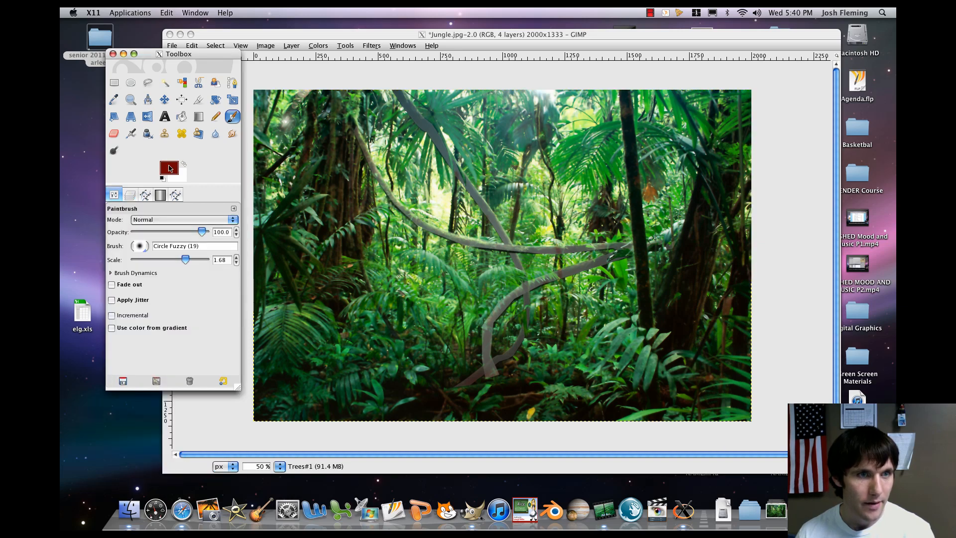
pyautogui.click(169, 167)
pyautogui.click(124, 144)
pyautogui.moveTo(124, 144); pyautogui.dragTo(148, 121)
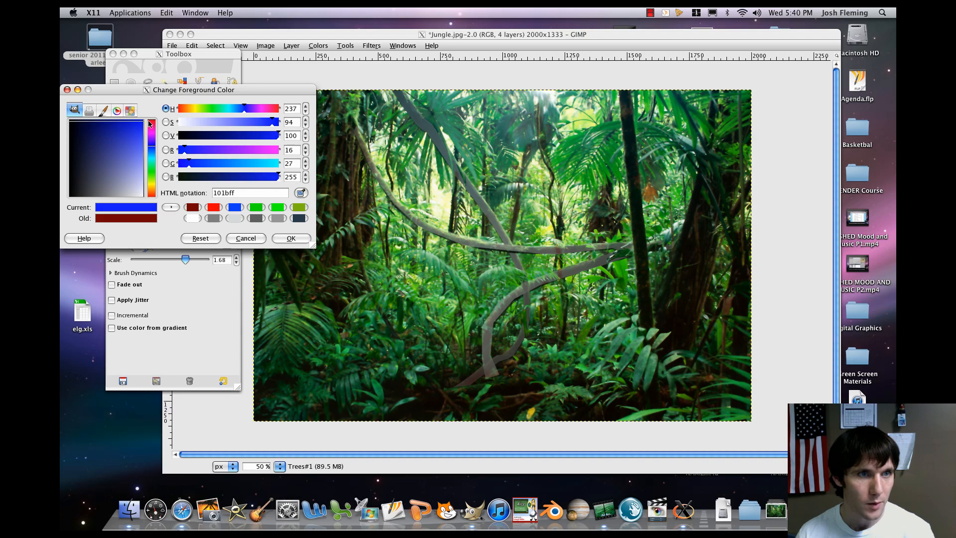
pyautogui.click(291, 238)
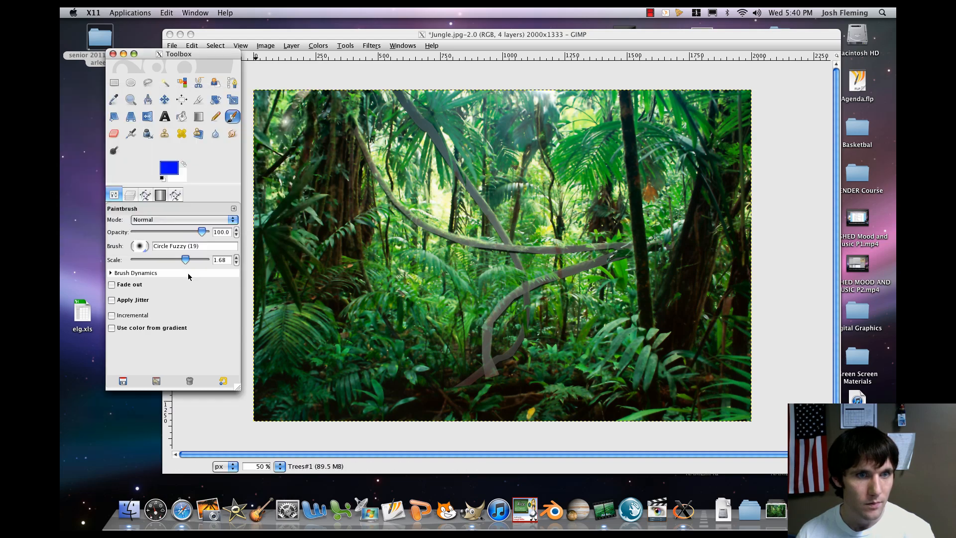
# Step: Paint the large palm frond at the photo's lower left blue, enlarging the brush scale to 10.00
pyautogui.click(301, 340)
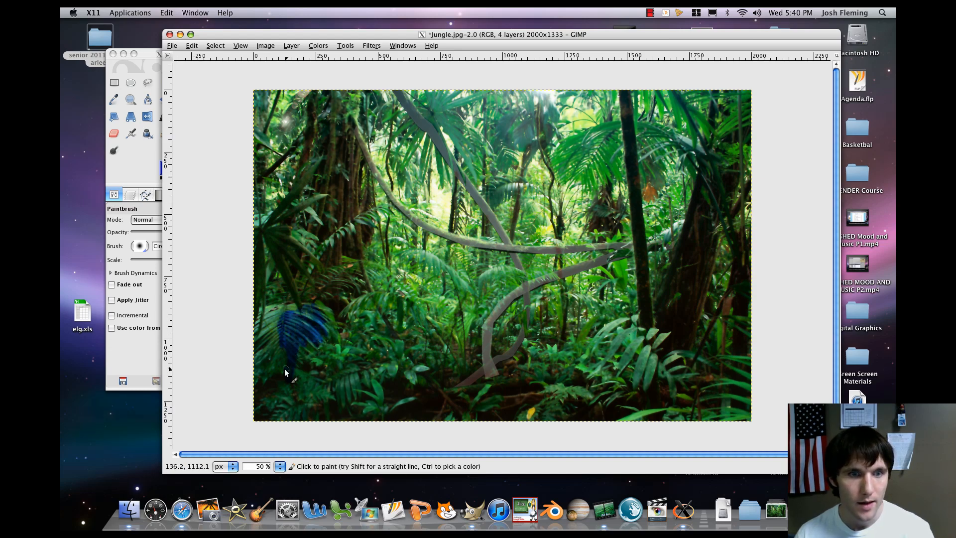
pyautogui.moveTo(271, 349); pyautogui.dragTo(267, 365)
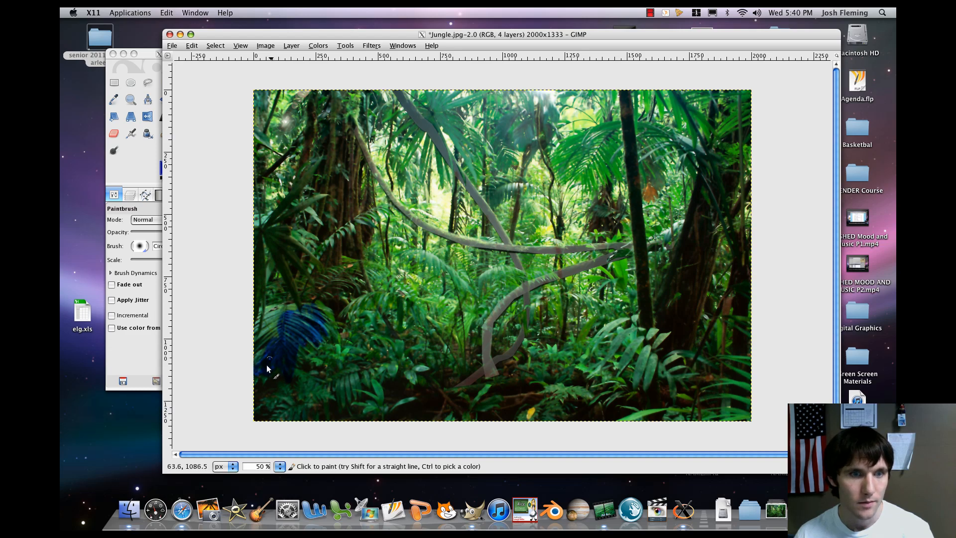
pyautogui.click(142, 238)
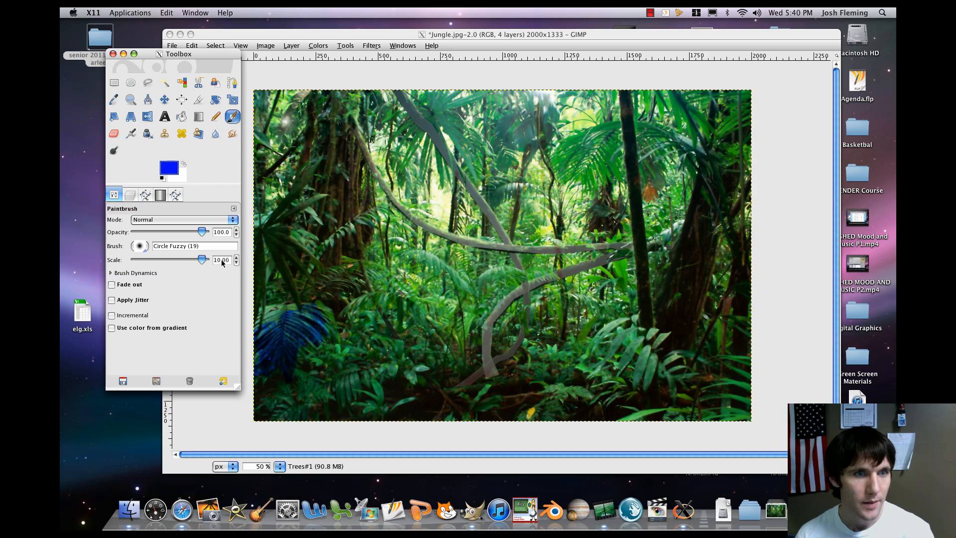
pyautogui.click(282, 335)
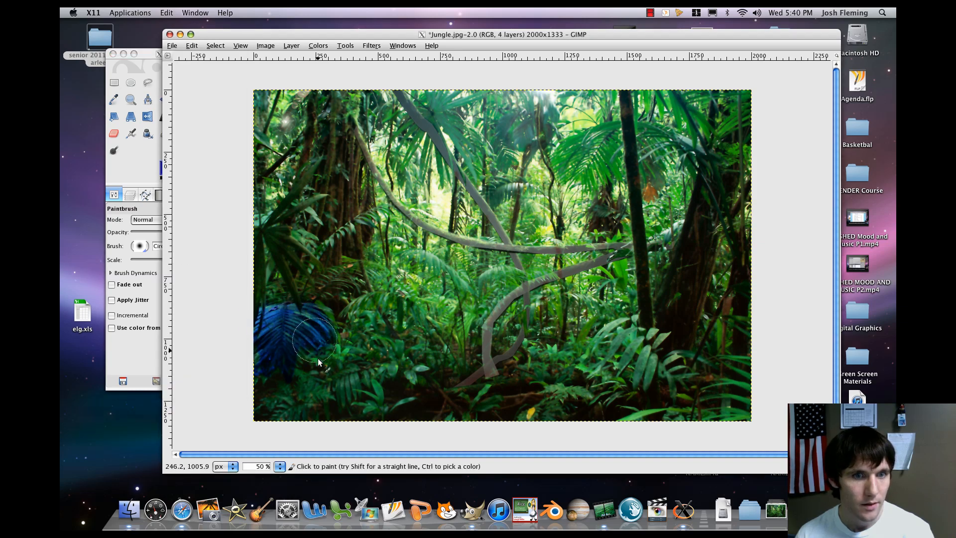
# Step: Paint the undergrowth along the photo's lower edge blue, from the palm frond across to the broad leaves at the right
pyautogui.moveTo(299, 402); pyautogui.dragTo(374, 379)
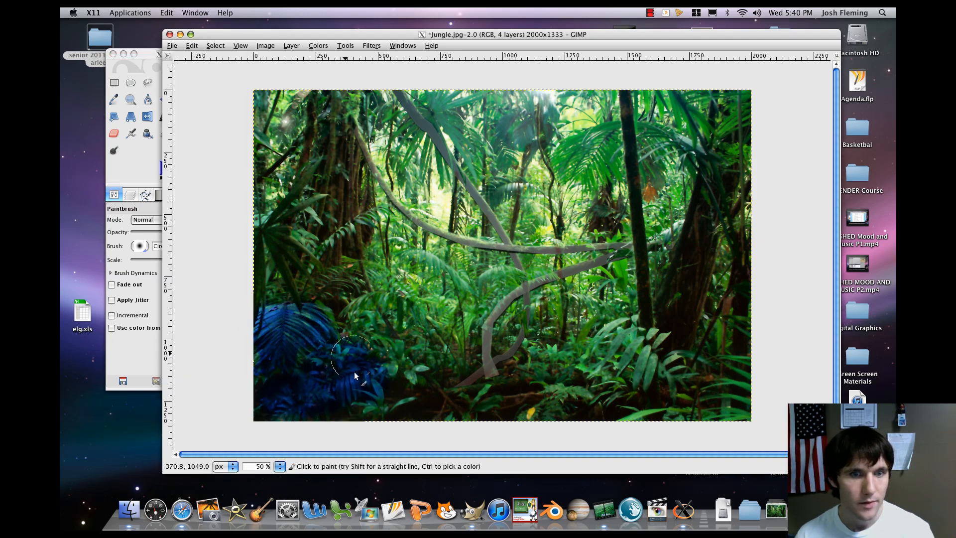
pyautogui.moveTo(423, 322)
pyautogui.mouseDown()
pyautogui.moveTo(400, 355)
pyautogui.moveTo(407, 378)
pyautogui.mouseUp()
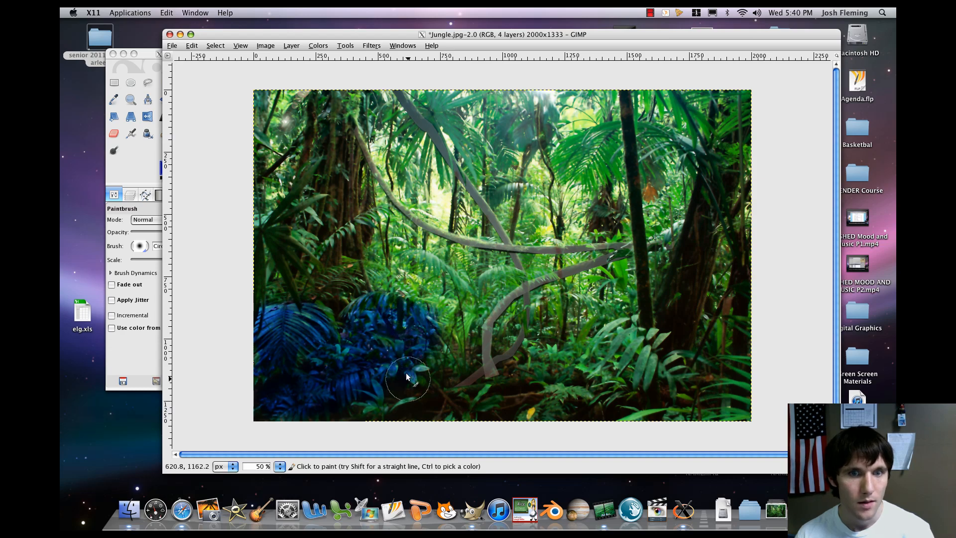
pyautogui.moveTo(286, 405)
pyautogui.mouseDown()
pyautogui.moveTo(293, 328)
pyautogui.moveTo(326, 311)
pyautogui.moveTo(335, 332)
pyautogui.moveTo(416, 326)
pyautogui.moveTo(412, 291)
pyautogui.moveTo(434, 324)
pyautogui.moveTo(452, 323)
pyautogui.moveTo(450, 366)
pyautogui.mouseUp()
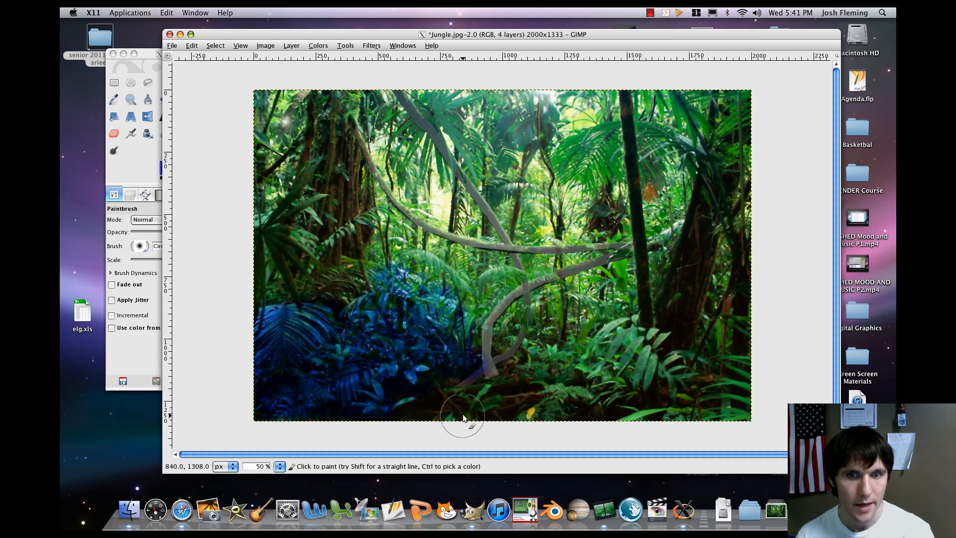
pyautogui.moveTo(497, 401)
pyautogui.mouseDown()
pyautogui.moveTo(580, 361)
pyautogui.moveTo(609, 376)
pyautogui.moveTo(585, 374)
pyautogui.moveTo(569, 388)
pyautogui.moveTo(563, 357)
pyautogui.moveTo(536, 357)
pyautogui.moveTo(611, 375)
pyautogui.moveTo(640, 369)
pyautogui.mouseUp()
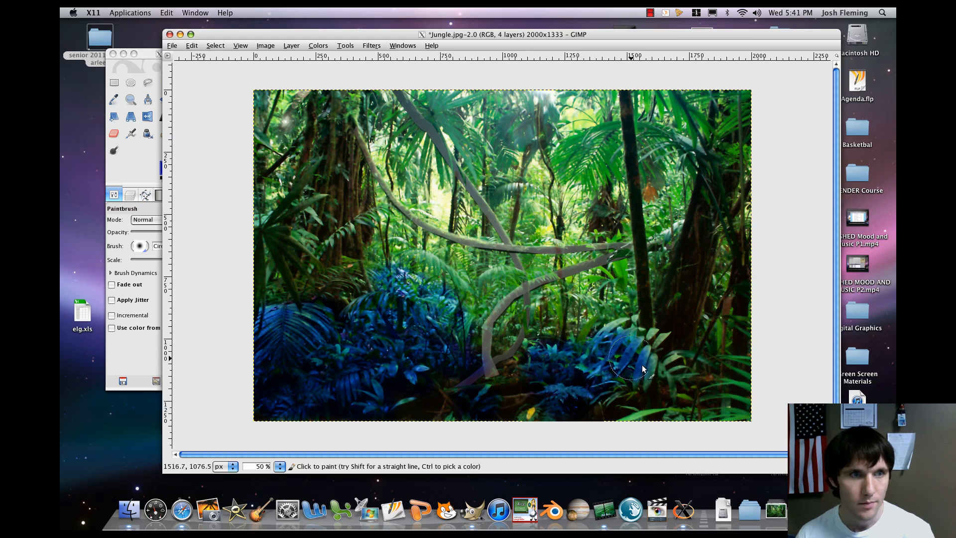
pyautogui.click(131, 195)
pyautogui.click(131, 195)
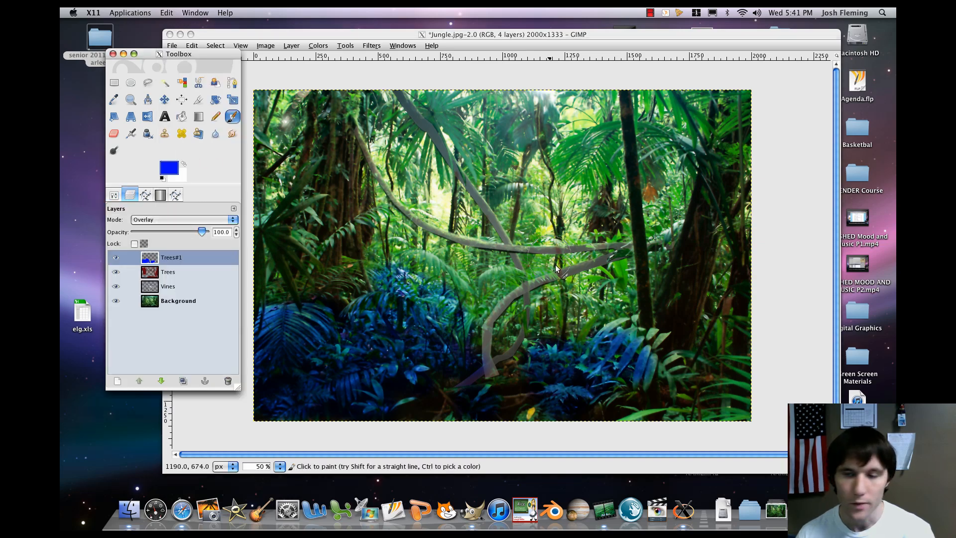
# Step: Paint blue over the remaining vines, trees and foliage until the Overlay layer covers nearly the whole photo
pyautogui.click(625, 341)
pyautogui.moveTo(651, 371)
pyautogui.mouseDown()
pyautogui.moveTo(694, 392)
pyautogui.moveTo(658, 396)
pyautogui.moveTo(682, 392)
pyautogui.moveTo(710, 406)
pyautogui.moveTo(721, 374)
pyautogui.moveTo(702, 361)
pyautogui.moveTo(727, 372)
pyautogui.moveTo(737, 339)
pyautogui.moveTo(720, 317)
pyautogui.moveTo(720, 275)
pyautogui.mouseUp()
pyautogui.moveTo(729, 359)
pyautogui.mouseDown()
pyautogui.moveTo(673, 331)
pyautogui.moveTo(622, 340)
pyautogui.moveTo(607, 300)
pyautogui.moveTo(610, 321)
pyautogui.moveTo(573, 329)
pyautogui.moveTo(581, 325)
pyautogui.moveTo(554, 321)
pyautogui.moveTo(551, 334)
pyautogui.moveTo(507, 339)
pyautogui.moveTo(497, 341)
pyautogui.moveTo(490, 319)
pyautogui.moveTo(478, 329)
pyautogui.moveTo(537, 289)
pyautogui.mouseUp()
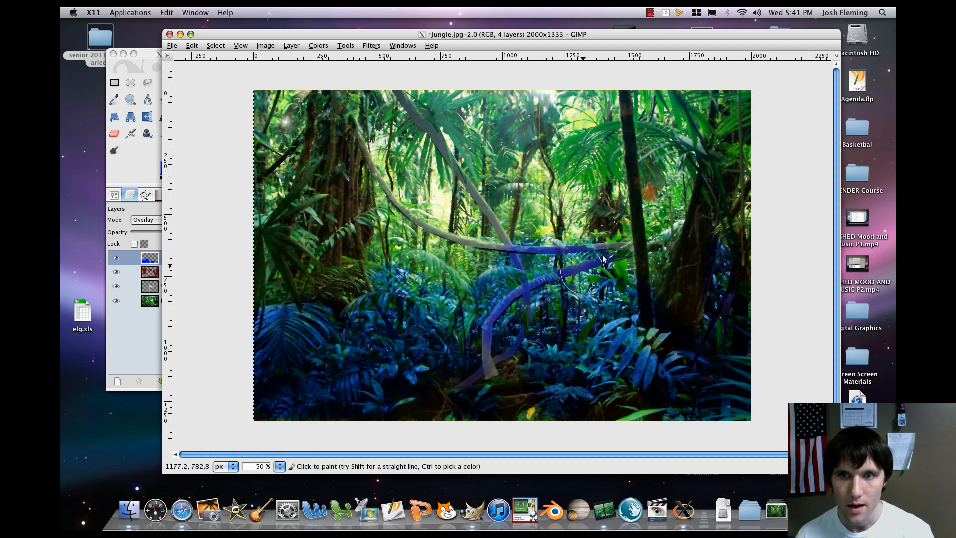
pyautogui.moveTo(603, 258)
pyautogui.mouseDown()
pyautogui.moveTo(651, 235)
pyautogui.moveTo(644, 260)
pyautogui.moveTo(657, 298)
pyautogui.moveTo(682, 172)
pyautogui.moveTo(653, 156)
pyautogui.moveTo(625, 176)
pyautogui.moveTo(562, 164)
pyautogui.moveTo(661, 149)
pyautogui.moveTo(655, 116)
pyautogui.moveTo(681, 109)
pyautogui.mouseUp()
pyautogui.moveTo(723, 171)
pyautogui.mouseDown()
pyautogui.moveTo(734, 228)
pyautogui.moveTo(745, 219)
pyautogui.moveTo(717, 114)
pyautogui.mouseUp()
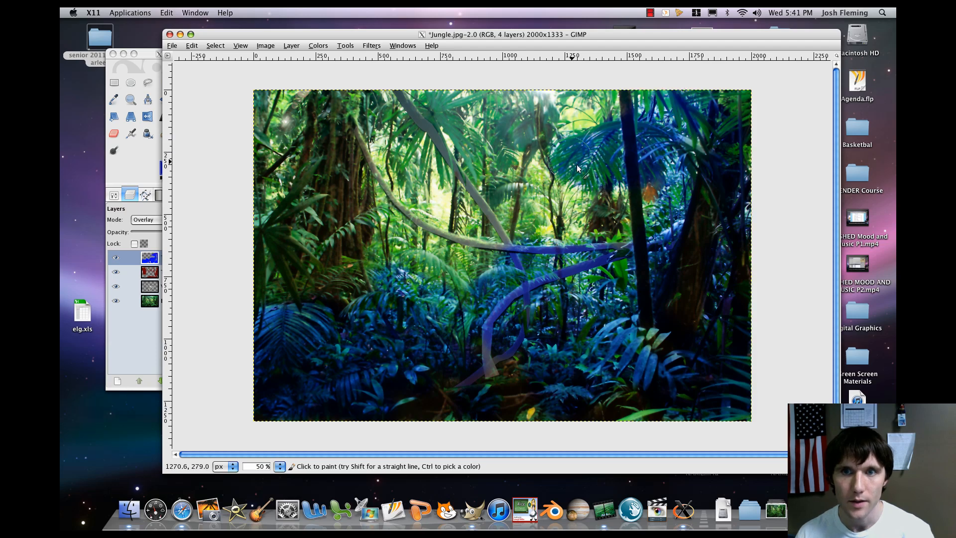
pyautogui.moveTo(543, 149)
pyautogui.mouseDown()
pyautogui.moveTo(508, 127)
pyautogui.moveTo(533, 125)
pyautogui.moveTo(493, 179)
pyautogui.moveTo(433, 99)
pyautogui.moveTo(421, 132)
pyautogui.moveTo(398, 150)
pyautogui.moveTo(435, 187)
pyautogui.moveTo(404, 179)
pyautogui.moveTo(371, 102)
pyautogui.moveTo(309, 144)
pyautogui.moveTo(304, 214)
pyautogui.moveTo(277, 240)
pyautogui.moveTo(286, 279)
pyautogui.moveTo(279, 267)
pyautogui.moveTo(303, 195)
pyautogui.moveTo(291, 257)
pyautogui.moveTo(366, 264)
pyautogui.moveTo(434, 259)
pyautogui.moveTo(392, 247)
pyautogui.moveTo(428, 231)
pyautogui.moveTo(484, 246)
pyautogui.moveTo(539, 221)
pyautogui.moveTo(578, 219)
pyautogui.moveTo(538, 180)
pyautogui.moveTo(588, 189)
pyautogui.moveTo(695, 379)
pyautogui.moveTo(472, 393)
pyautogui.moveTo(420, 379)
pyautogui.moveTo(329, 291)
pyautogui.moveTo(337, 287)
pyautogui.moveTo(269, 145)
pyautogui.moveTo(299, 104)
pyautogui.moveTo(363, 180)
pyautogui.moveTo(413, 204)
pyautogui.moveTo(479, 214)
pyautogui.moveTo(593, 117)
pyautogui.moveTo(578, 176)
pyautogui.mouseUp()
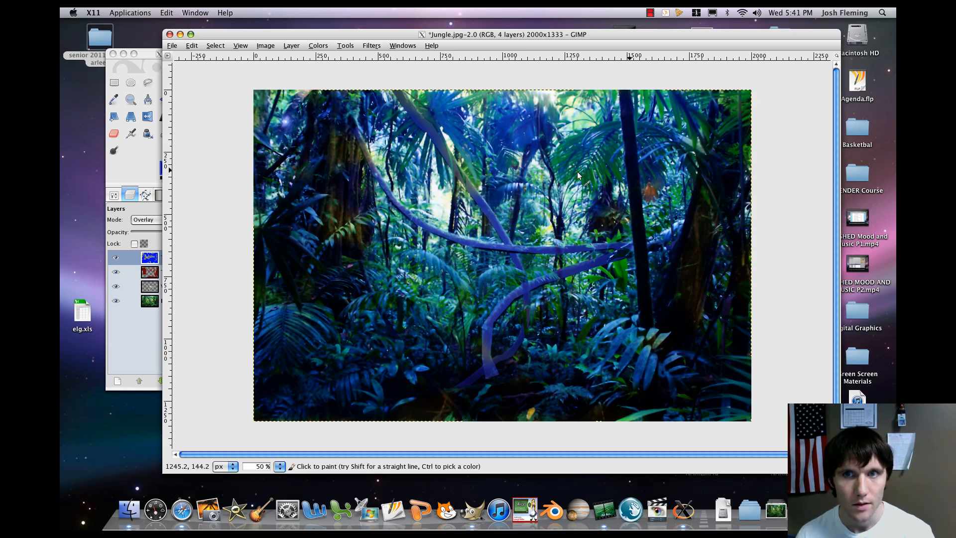
pyautogui.moveTo(727, 258)
pyautogui.mouseDown()
pyautogui.moveTo(643, 418)
pyautogui.moveTo(542, 402)
pyautogui.moveTo(432, 412)
pyautogui.mouseUp()
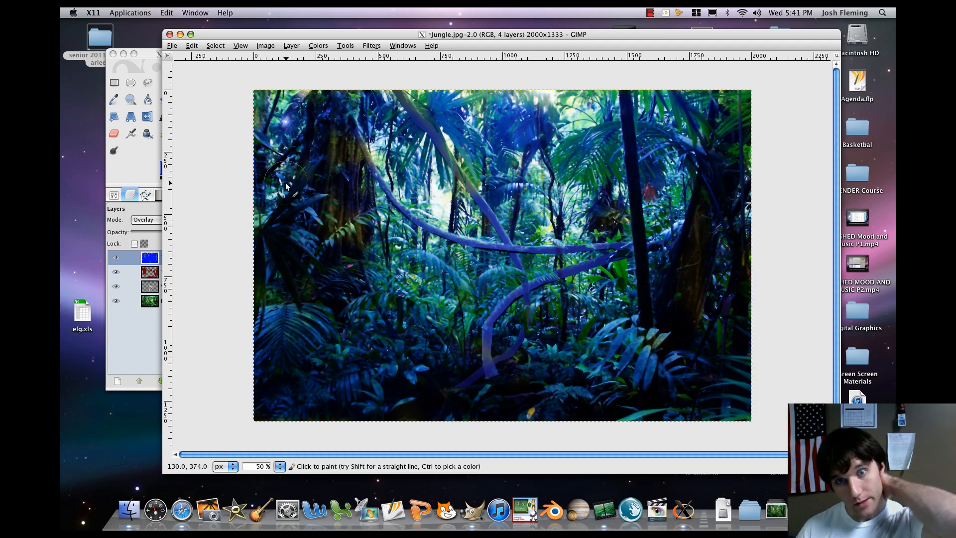
# Step: Hide the blue-painted Trees#1 layer
pyautogui.click(116, 265)
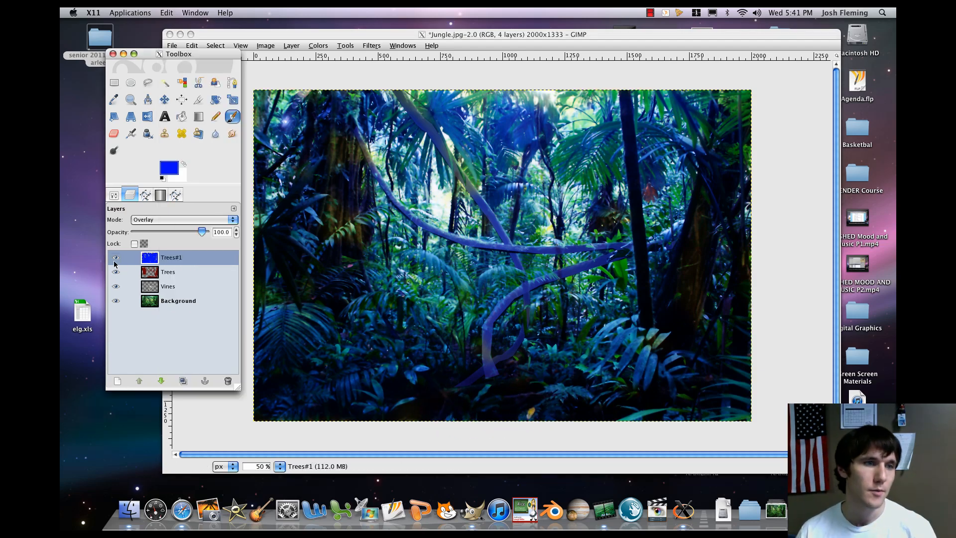
pyautogui.click(115, 263)
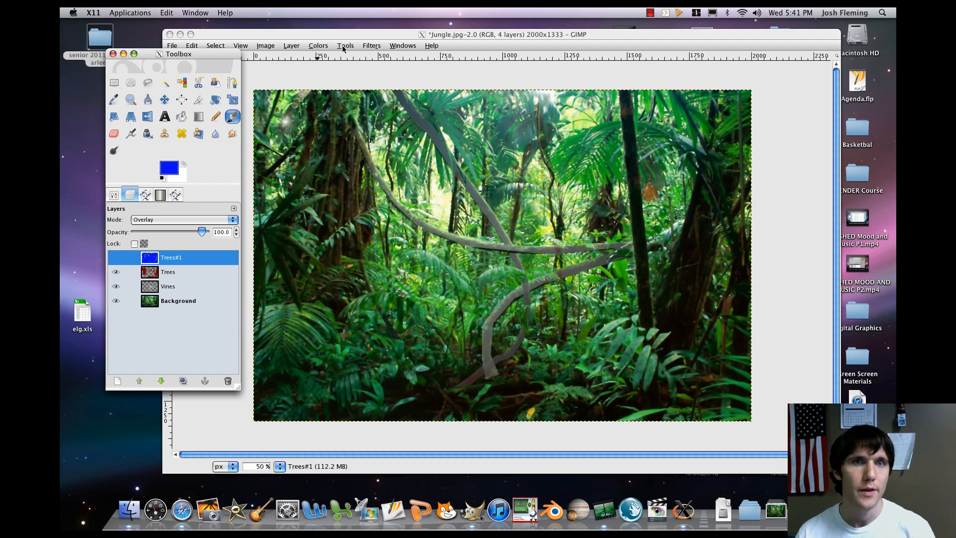
pyautogui.click(319, 45)
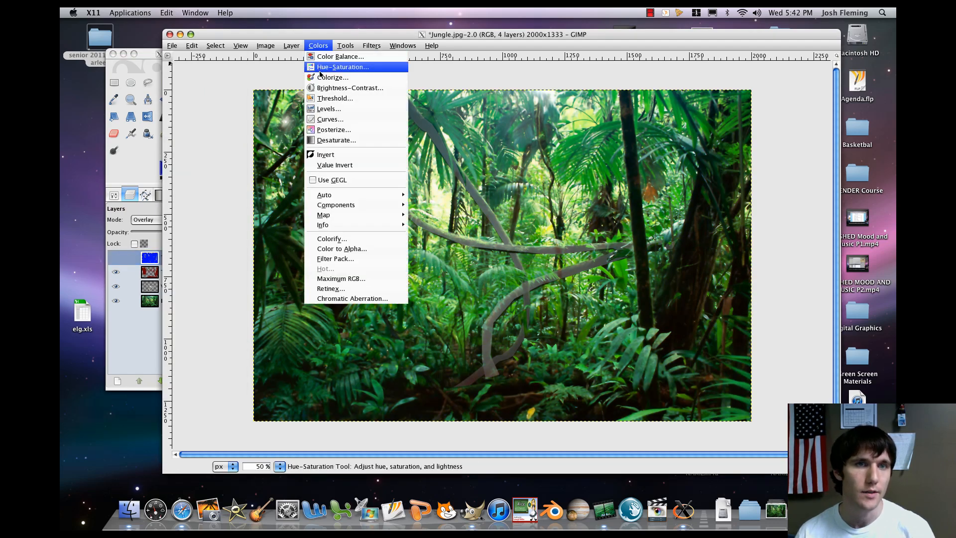
pyautogui.click(324, 57)
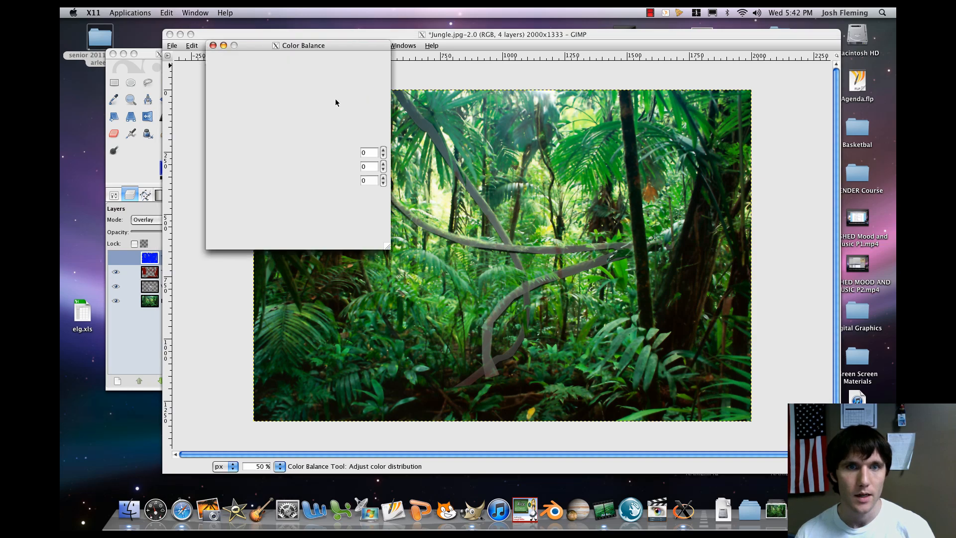
pyautogui.moveTo(282, 50); pyautogui.dragTo(211, 127)
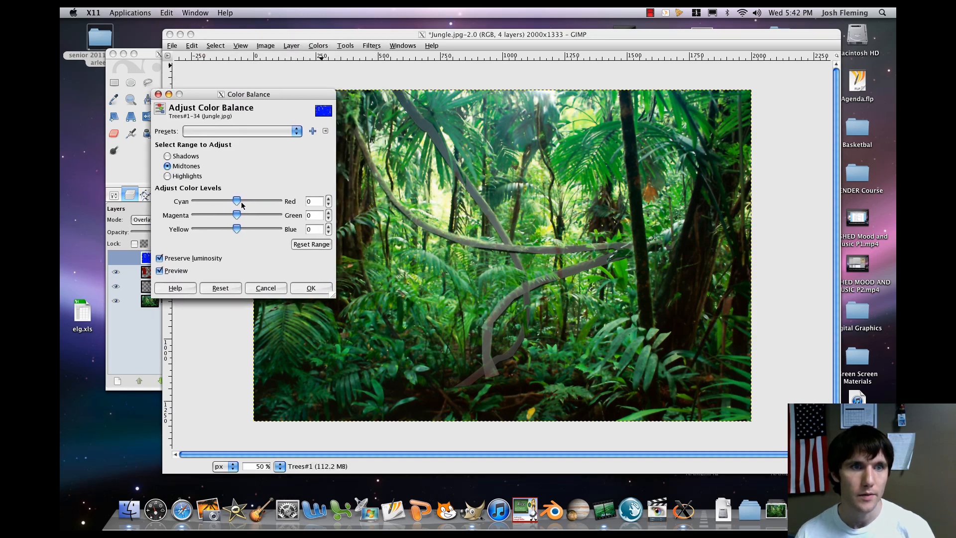
pyautogui.click(266, 288)
# Step: Try a midtone Color Balance shift on the Background layer, setting the Magenta–Green level to -67
pyautogui.click(179, 301)
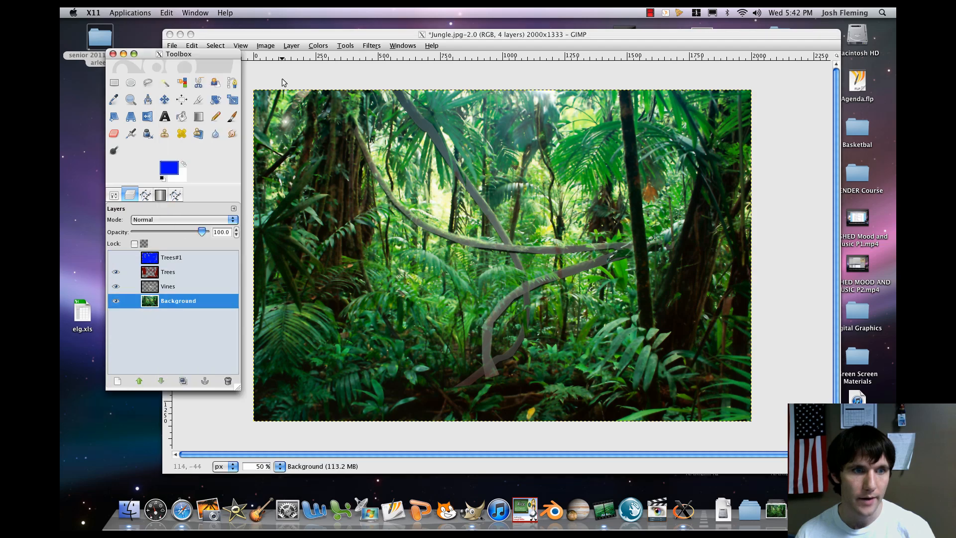
pyautogui.click(318, 45)
pyautogui.click(328, 56)
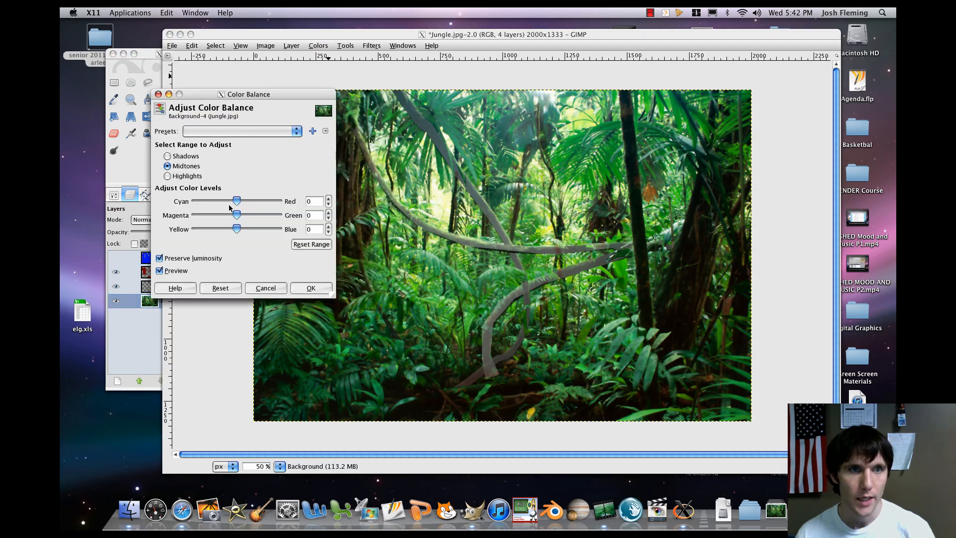
pyautogui.moveTo(229, 202); pyautogui.dragTo(213, 221)
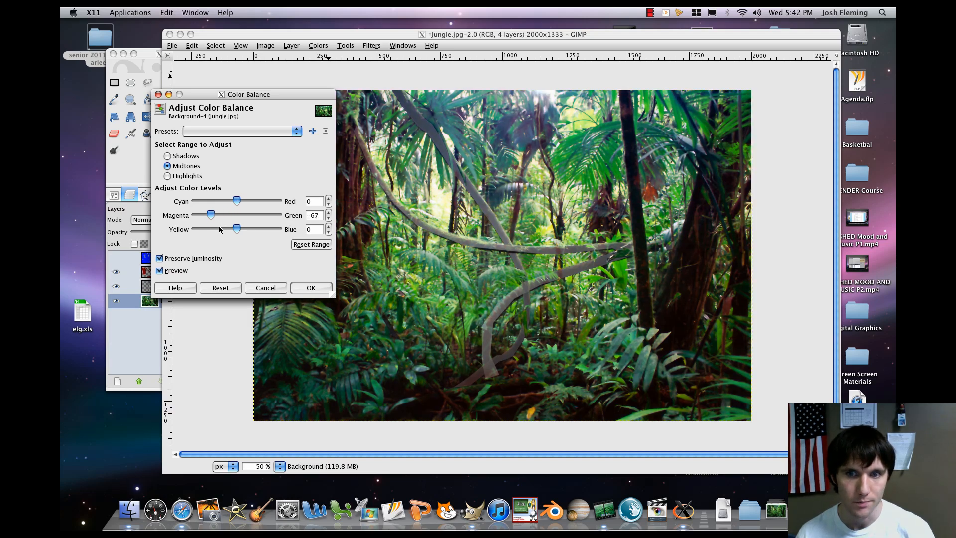
pyautogui.click(269, 288)
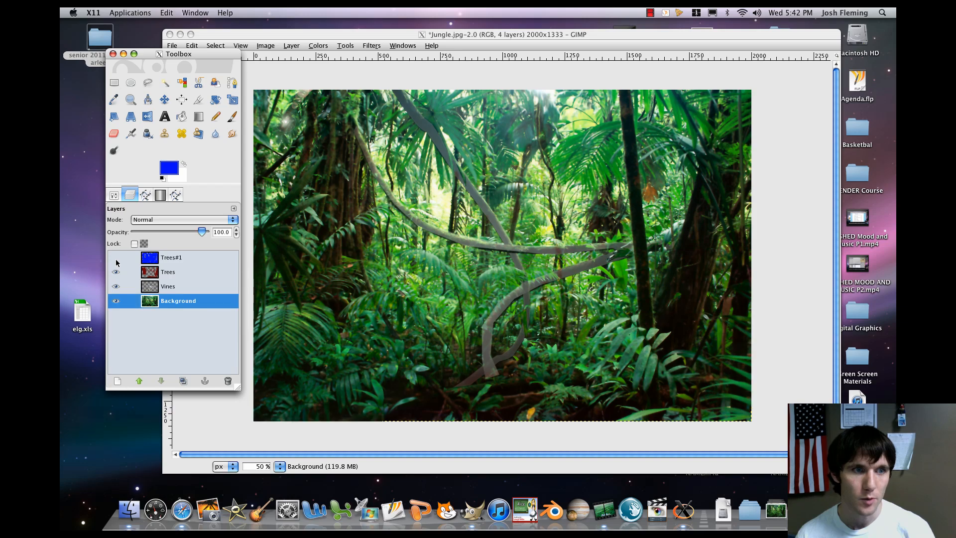
# Step: Show the Trees#1 layer and start saving the image under the new file name Nat Scene LAST NAME.jpg
pyautogui.click(115, 257)
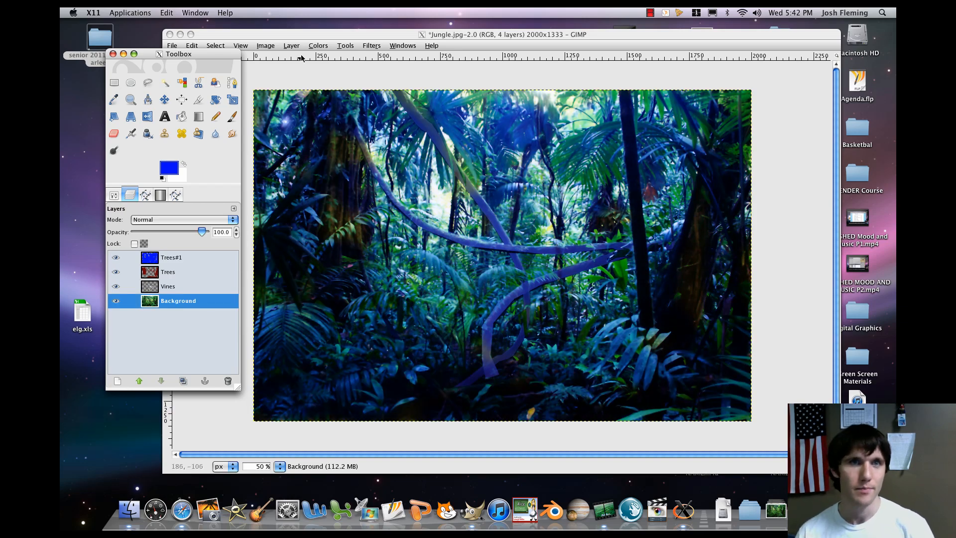
pyautogui.click(201, 41)
pyautogui.click(172, 45)
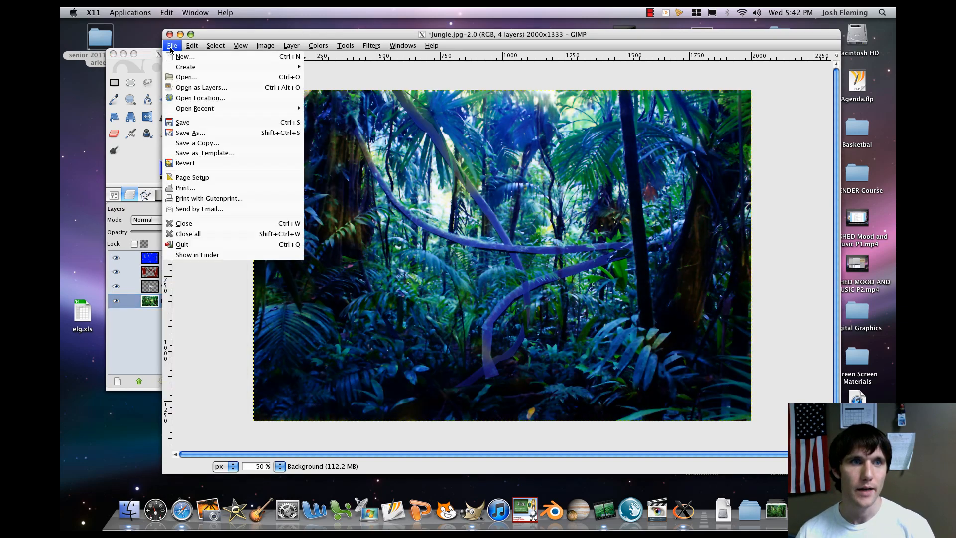
pyautogui.click(204, 129)
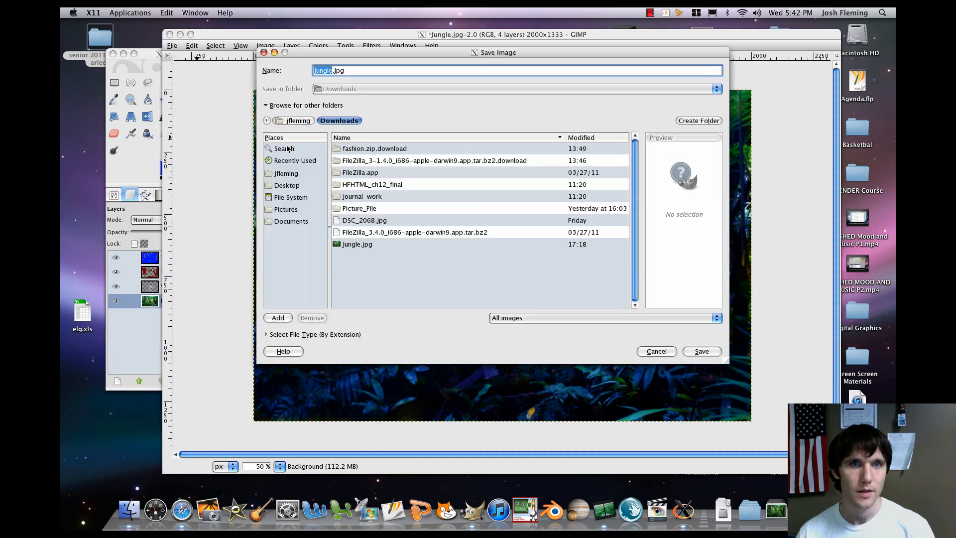
pyautogui.write('Nat Scene LAST NAME')
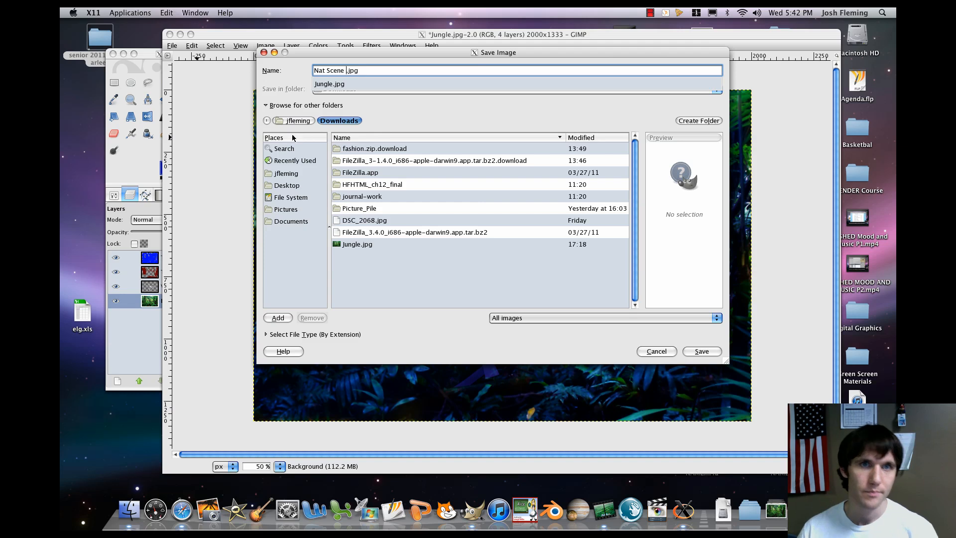
pyautogui.click(359, 62)
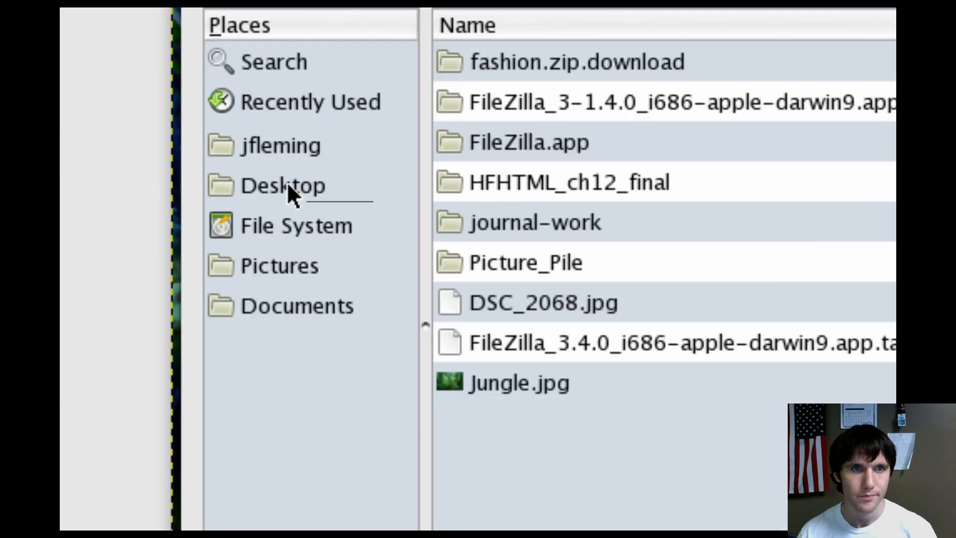
# Step: Save the file to the Desktop, exporting it as a flattened JPEG at quality 100
pyautogui.click(287, 185)
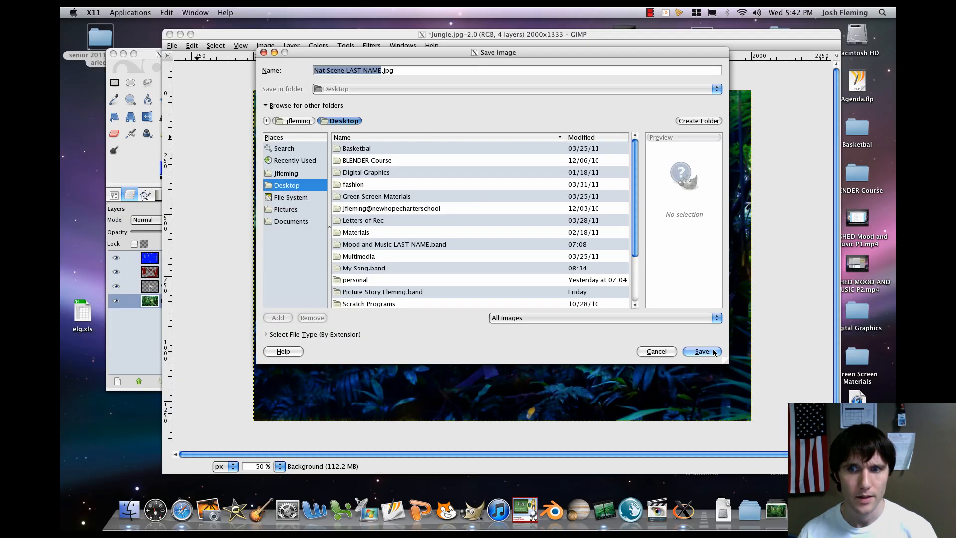
pyautogui.press('Return')
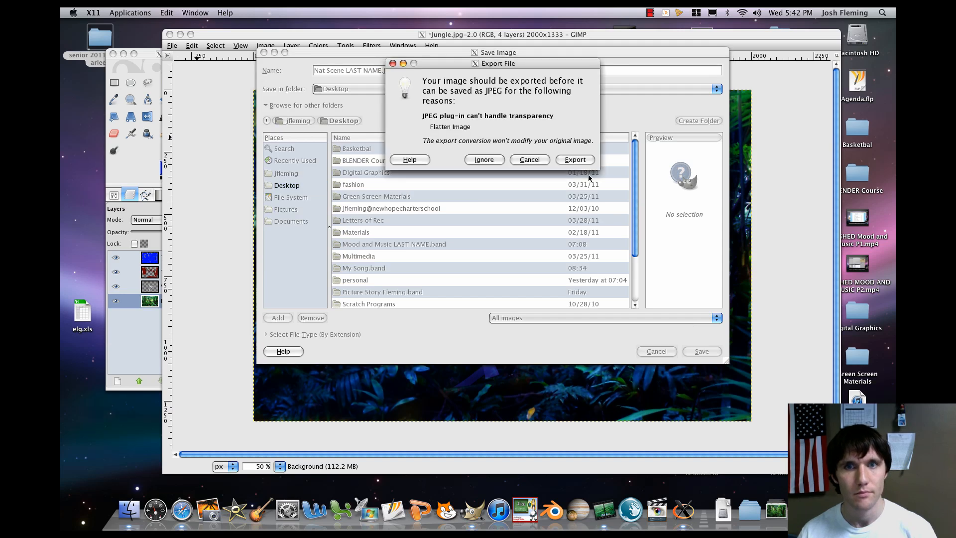
pyautogui.click(586, 160)
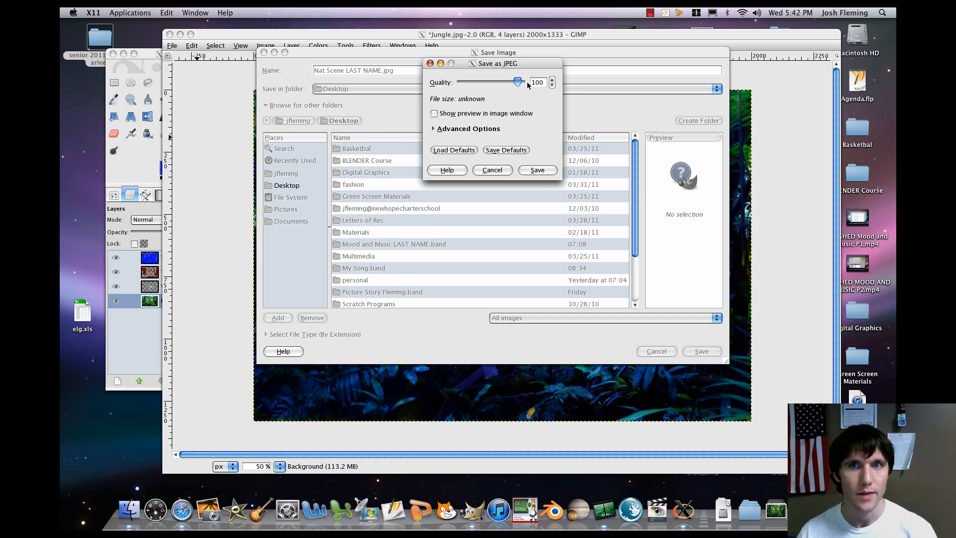
pyautogui.click(538, 170)
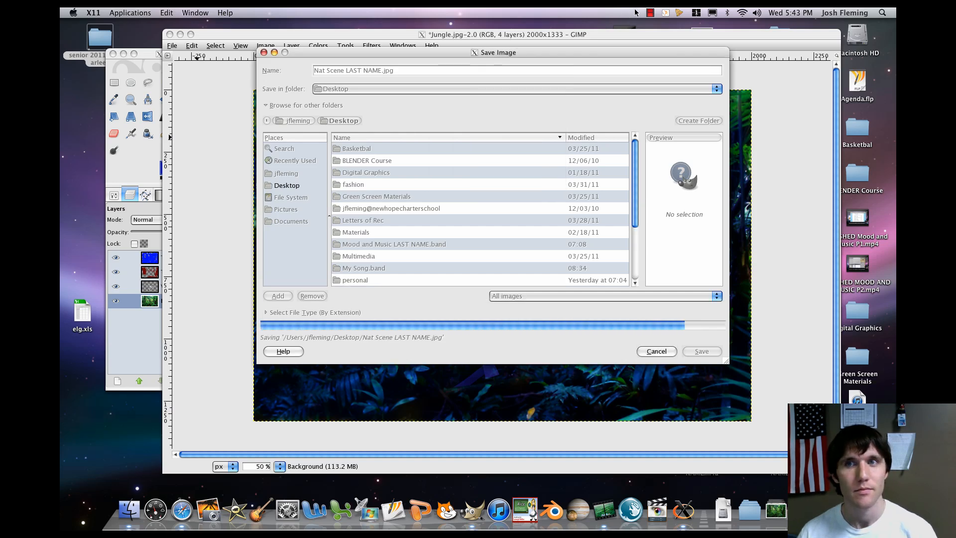